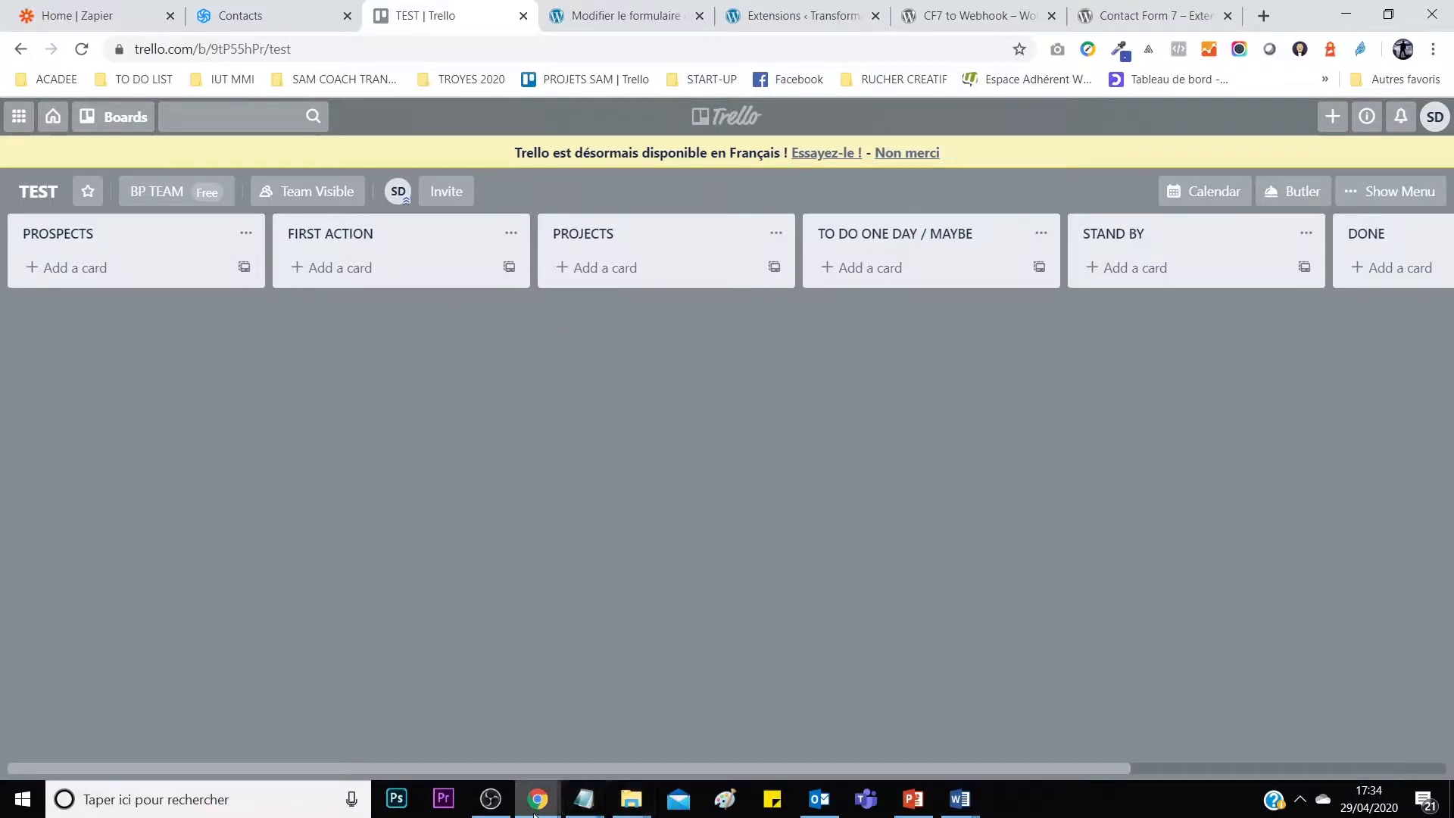
# Switch to the private browser window with the transformationdigitale.coach homepage.
pyautogui.moveTo(537, 799)
pyautogui.click(630, 729)
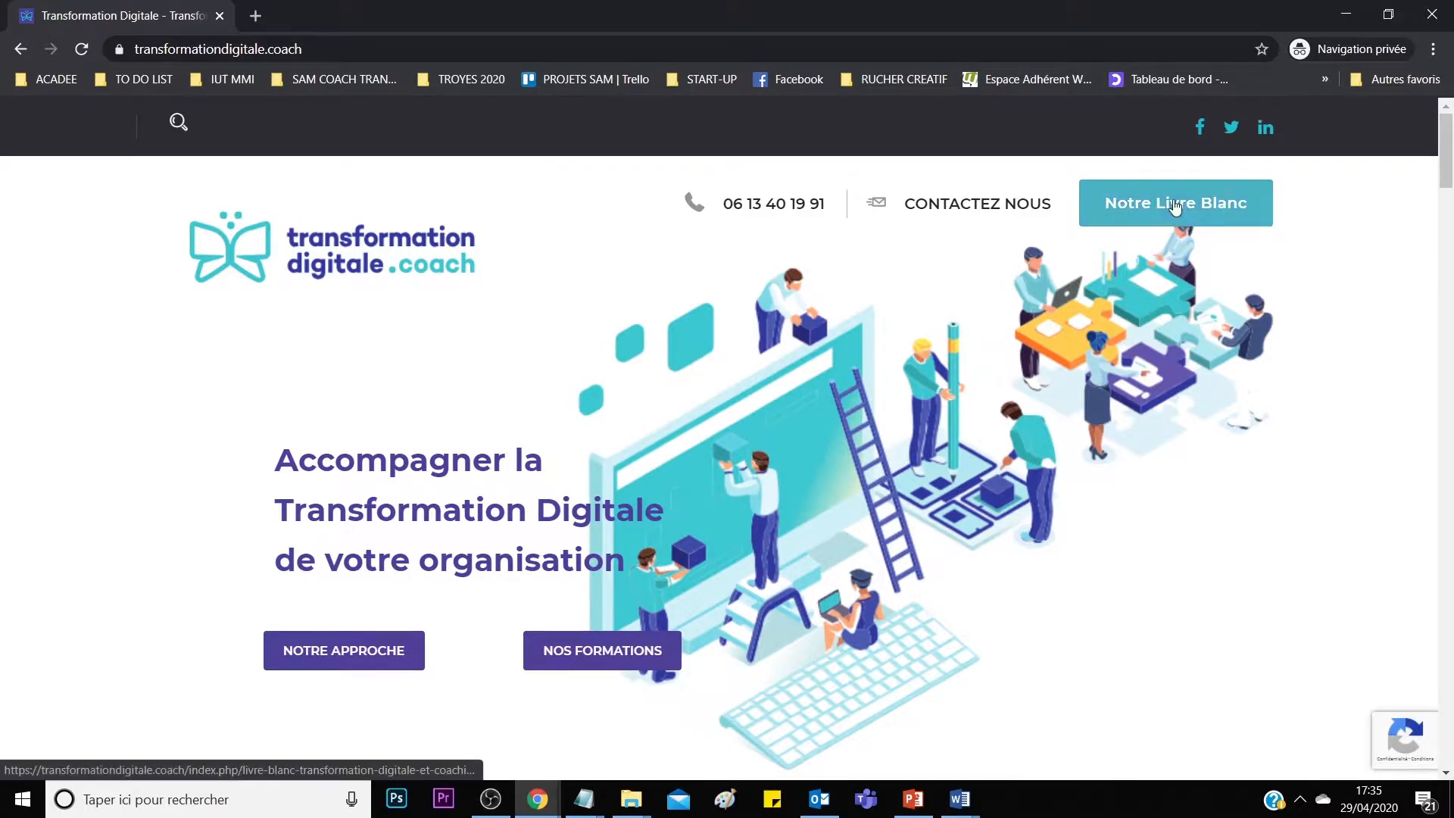
# Open the Notre Livre Blanc page and look over its white paper download form.
pyautogui.click(1147, 202)
pyautogui.scroll(-15, 946, 409)
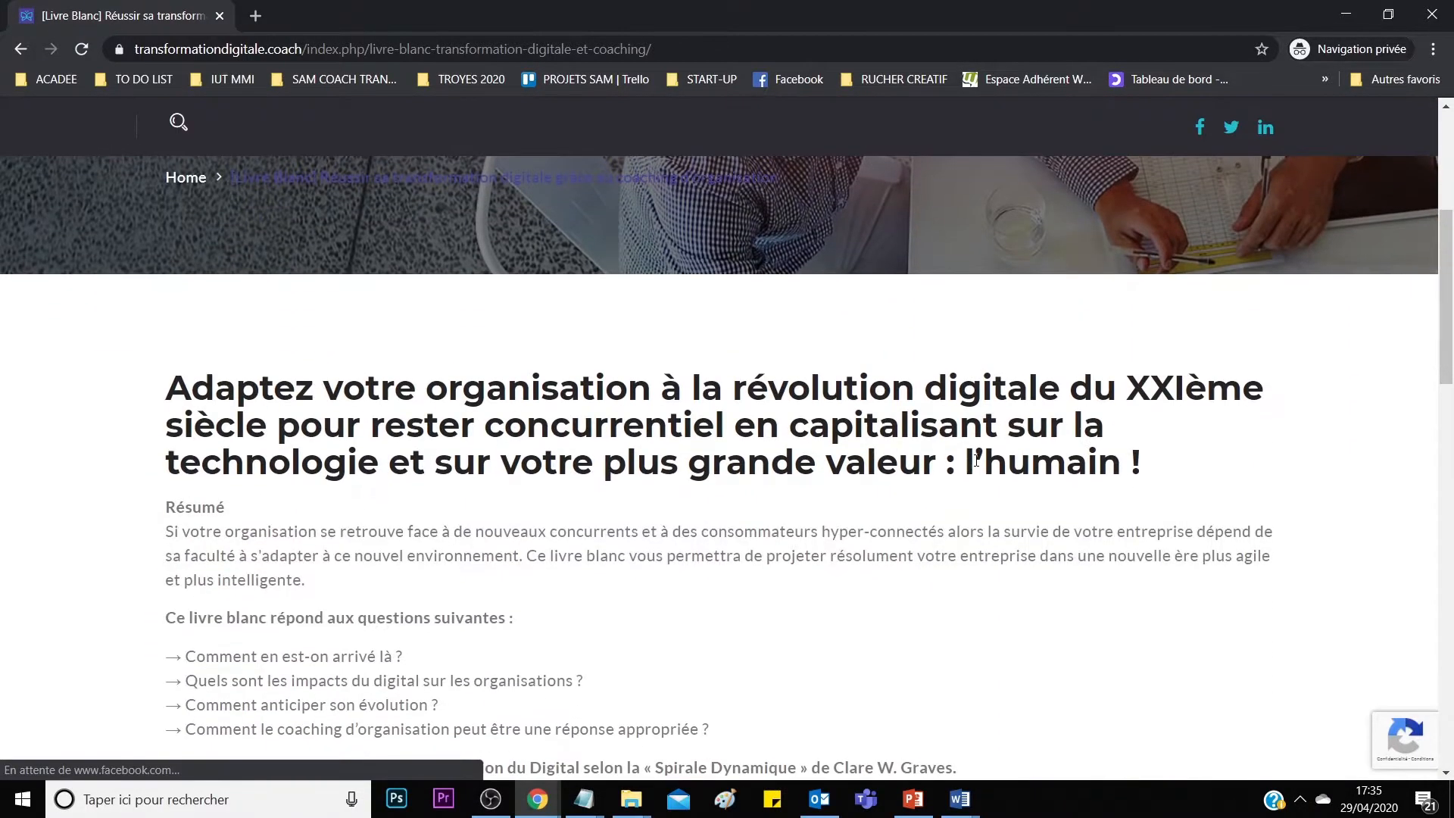
pyautogui.scroll(1, 840, 250)
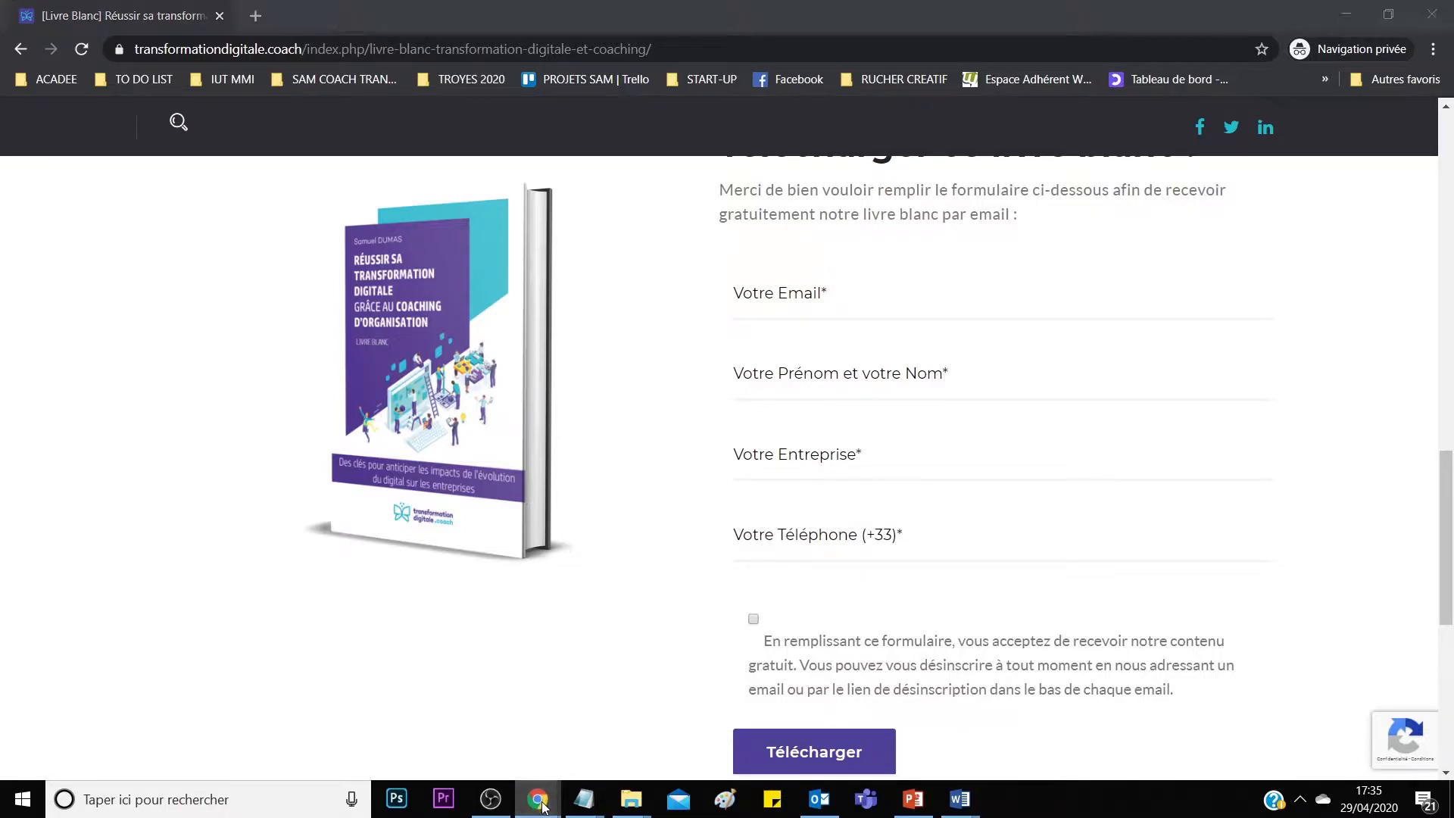
# Show Sendinblue's contacts for list [7] LISTE DE TEST.
pyautogui.moveTo(539, 795)
pyautogui.click(457, 733)
pyautogui.click(250, 15)
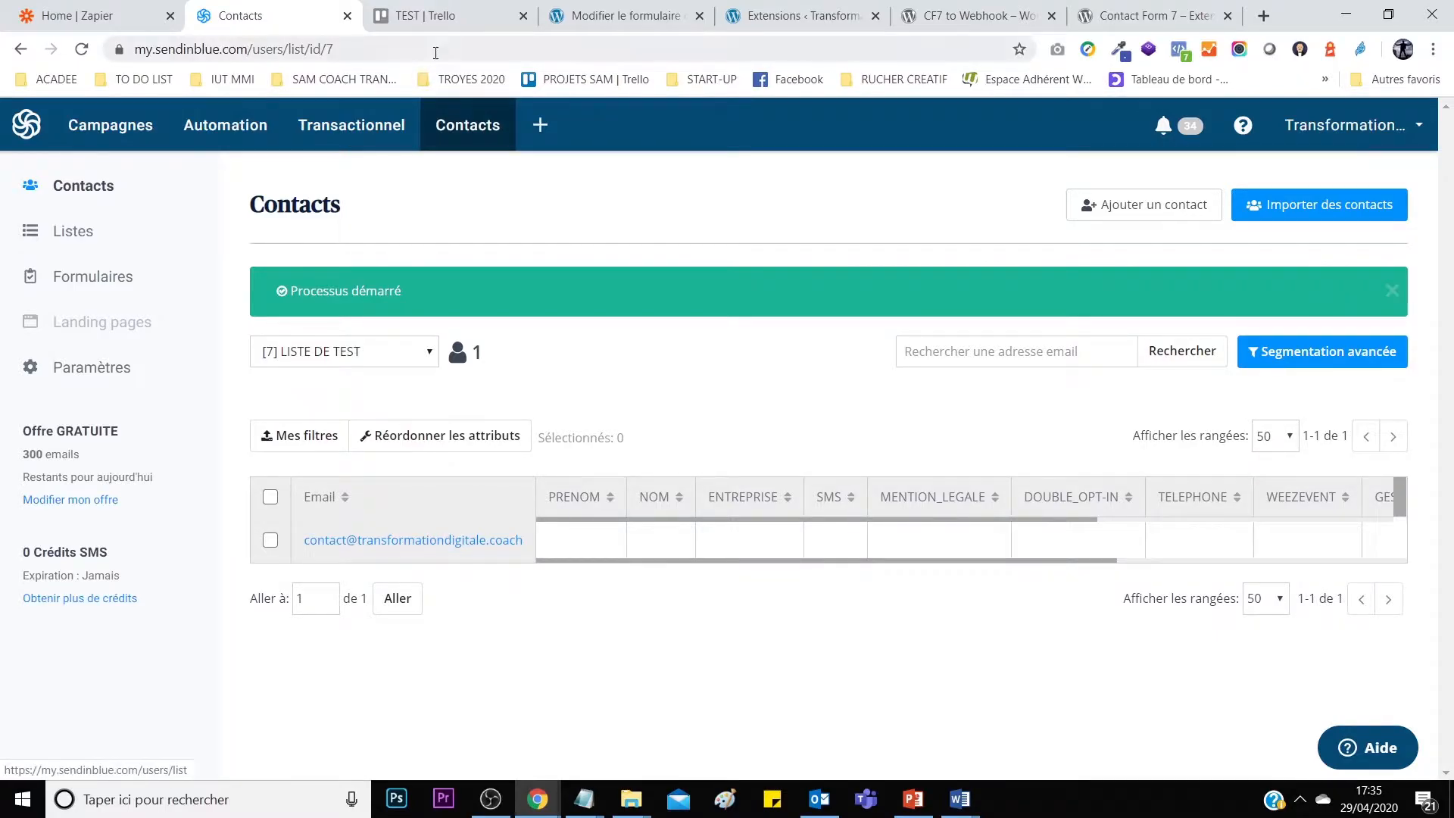
# Add a test card 'f qsf qs' to the PROSPECTS list on the TEST board.
pyautogui.click(420, 15)
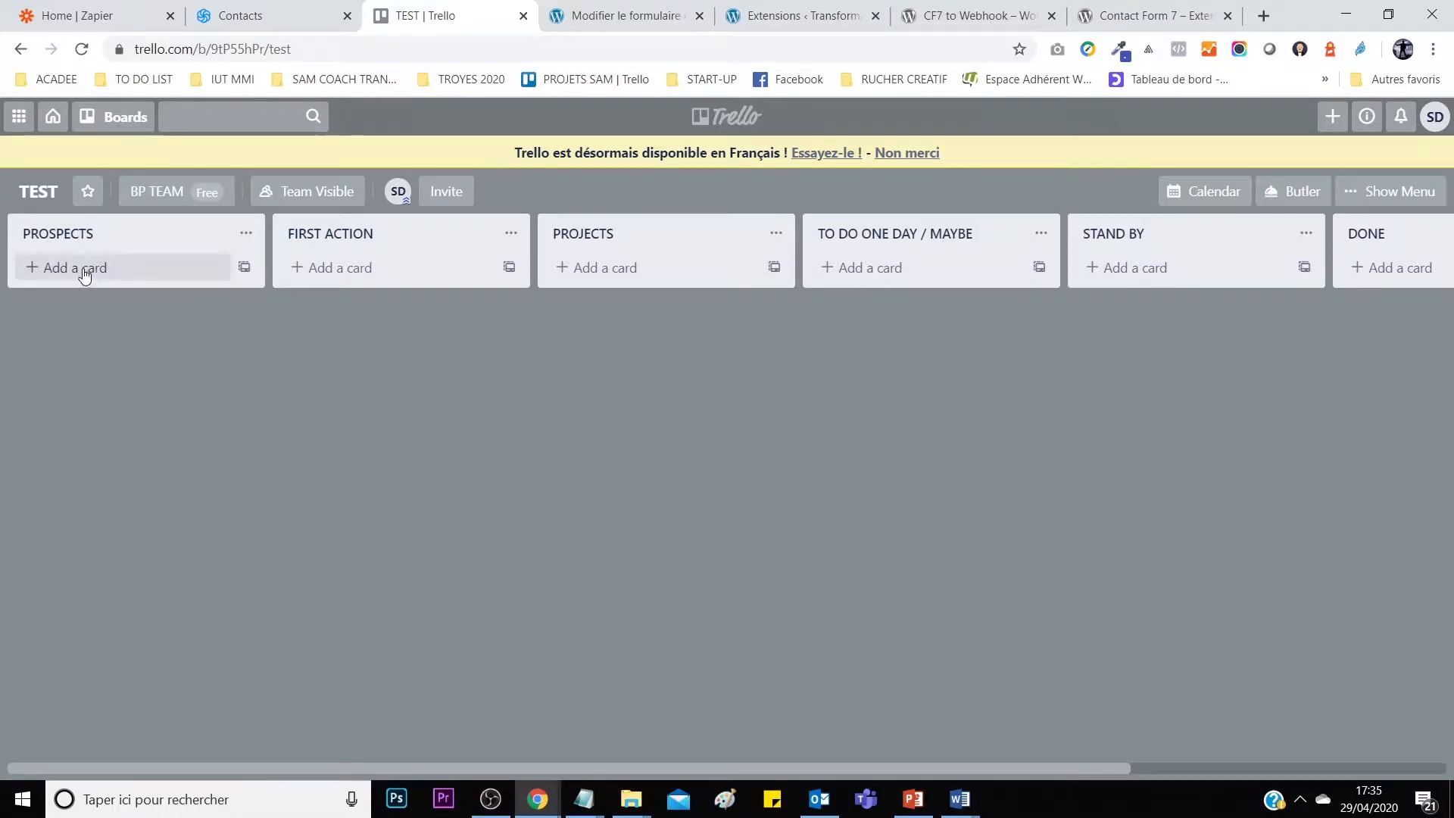
pyautogui.click(119, 274)
pyautogui.write('f qsf qs')
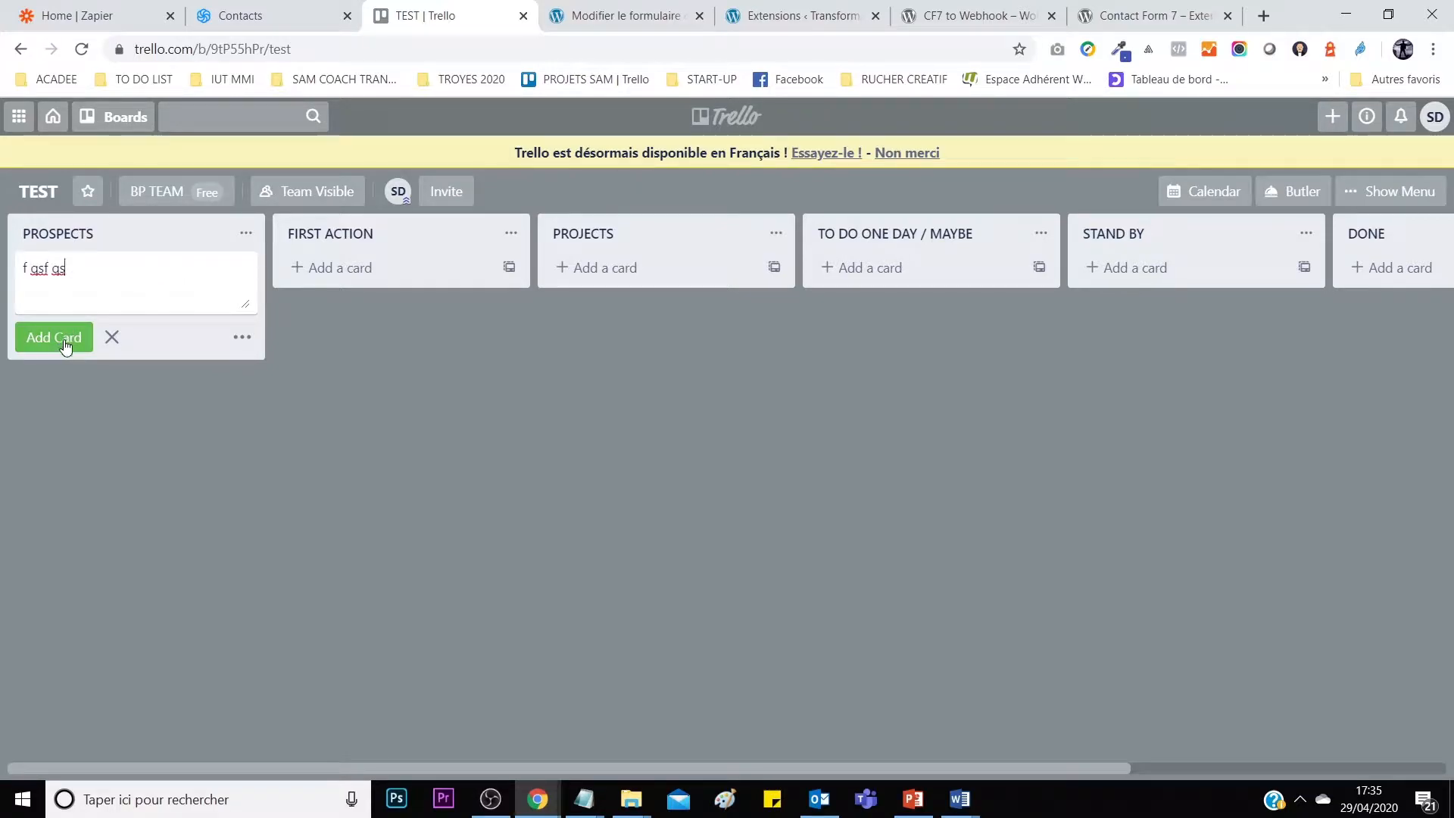
pyautogui.click(67, 336)
pyautogui.moveTo(88, 273); pyautogui.dragTo(242, 269)
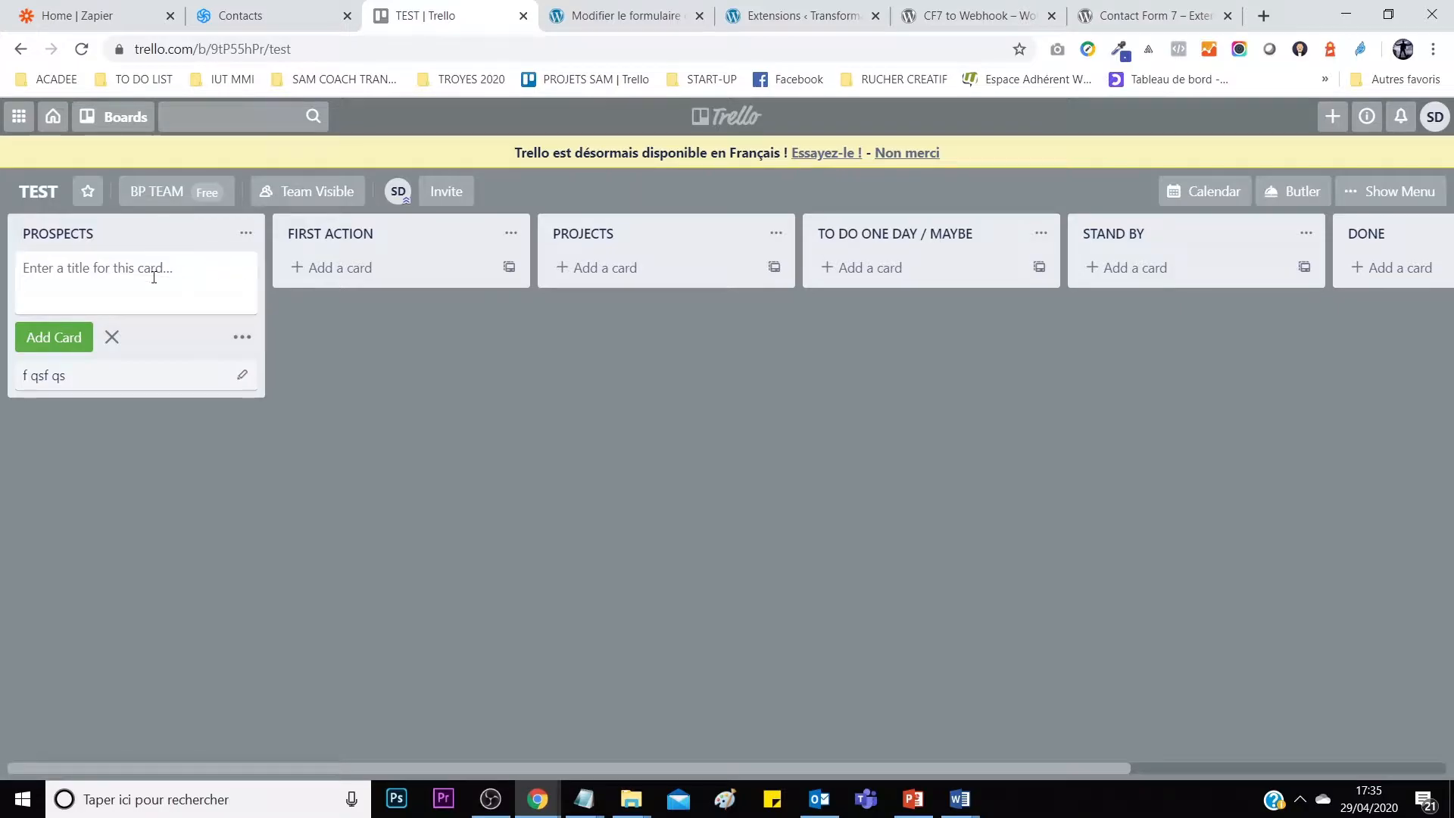
# Archive the 'f qsf qs' card and delete it permanently.
pyautogui.click(194, 377)
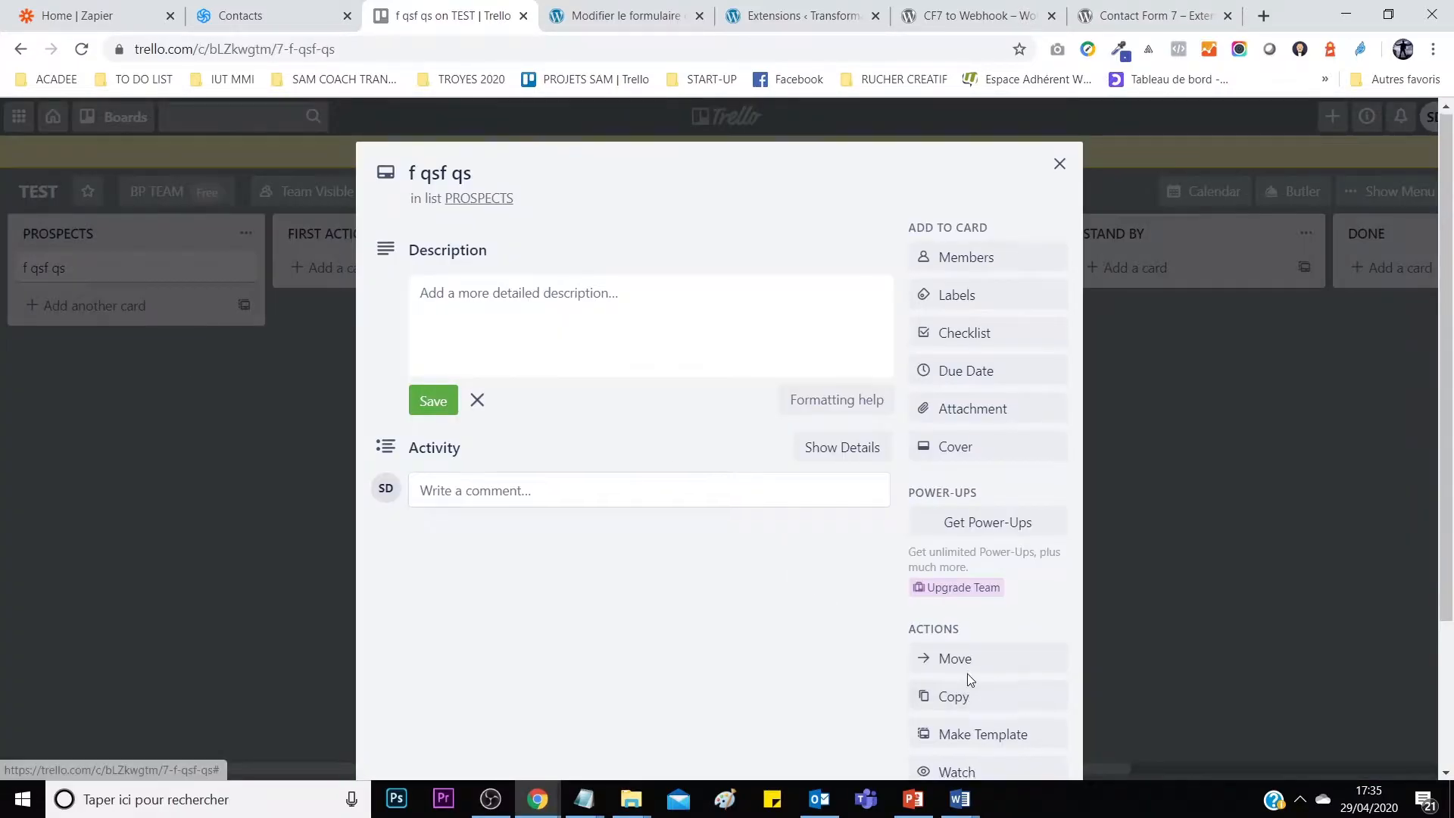
pyautogui.scroll(-3, 966, 674)
pyautogui.click(943, 619)
pyautogui.click(962, 671)
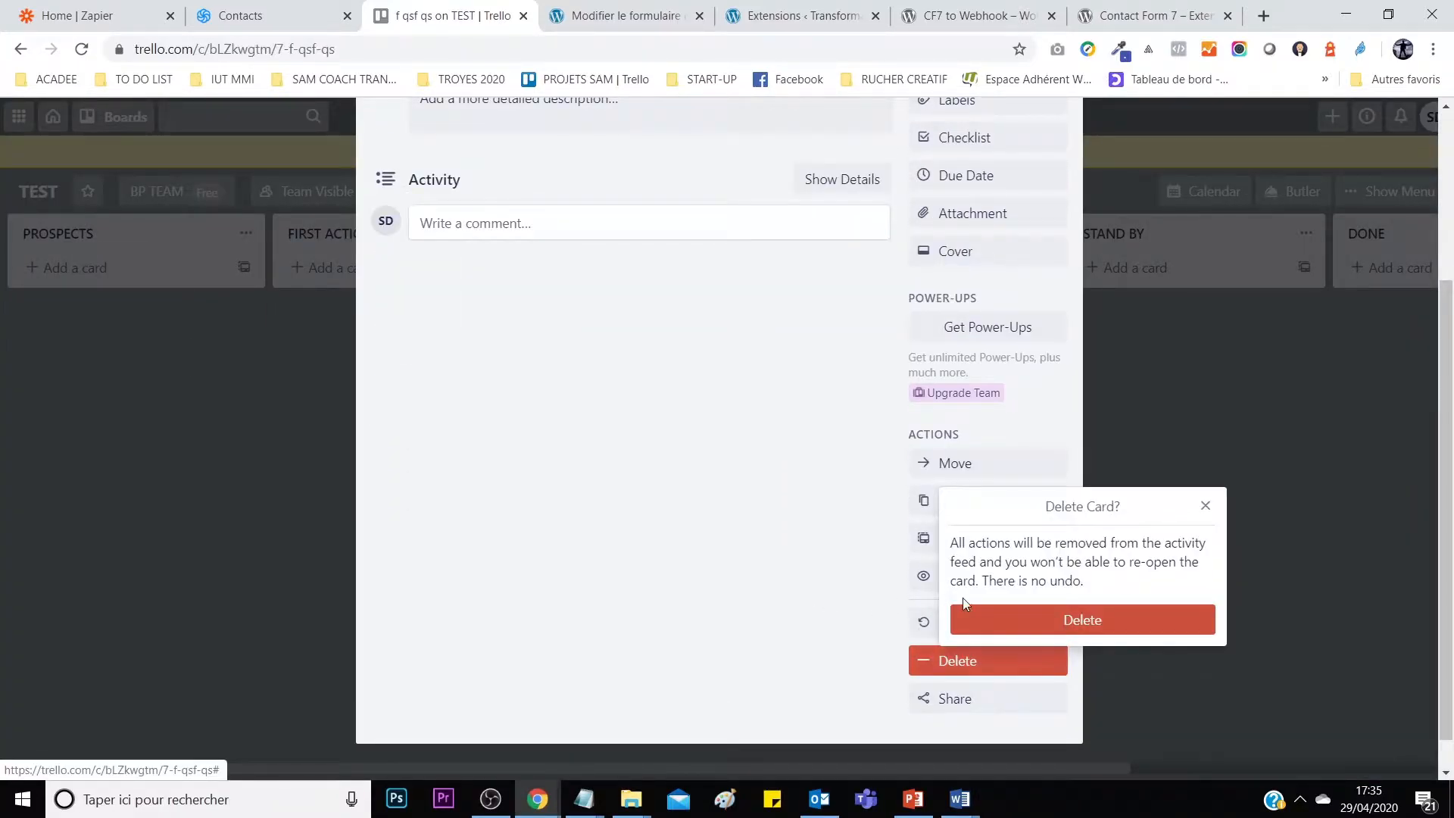
pyautogui.click(988, 615)
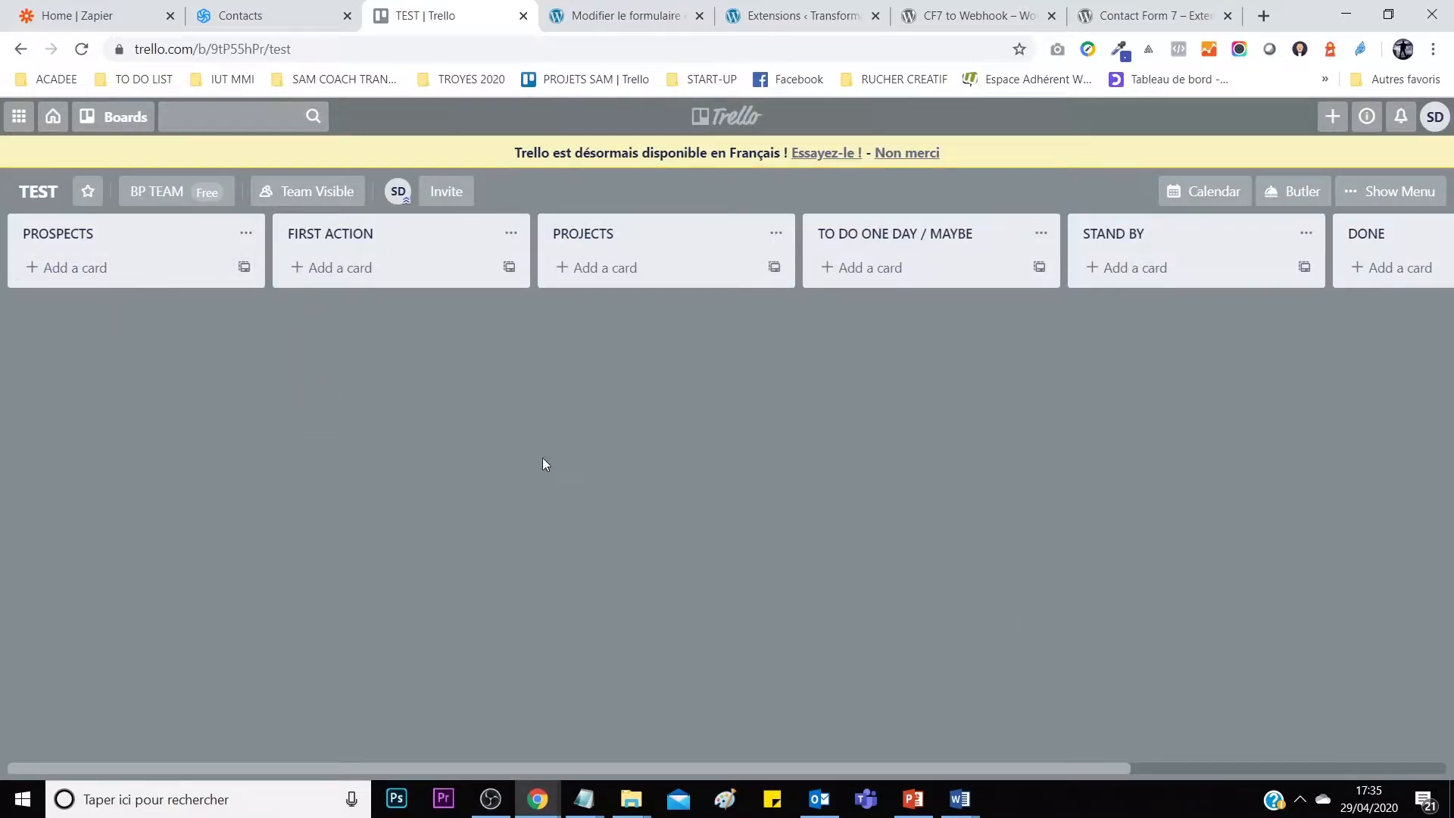
pyautogui.moveTo(538, 797)
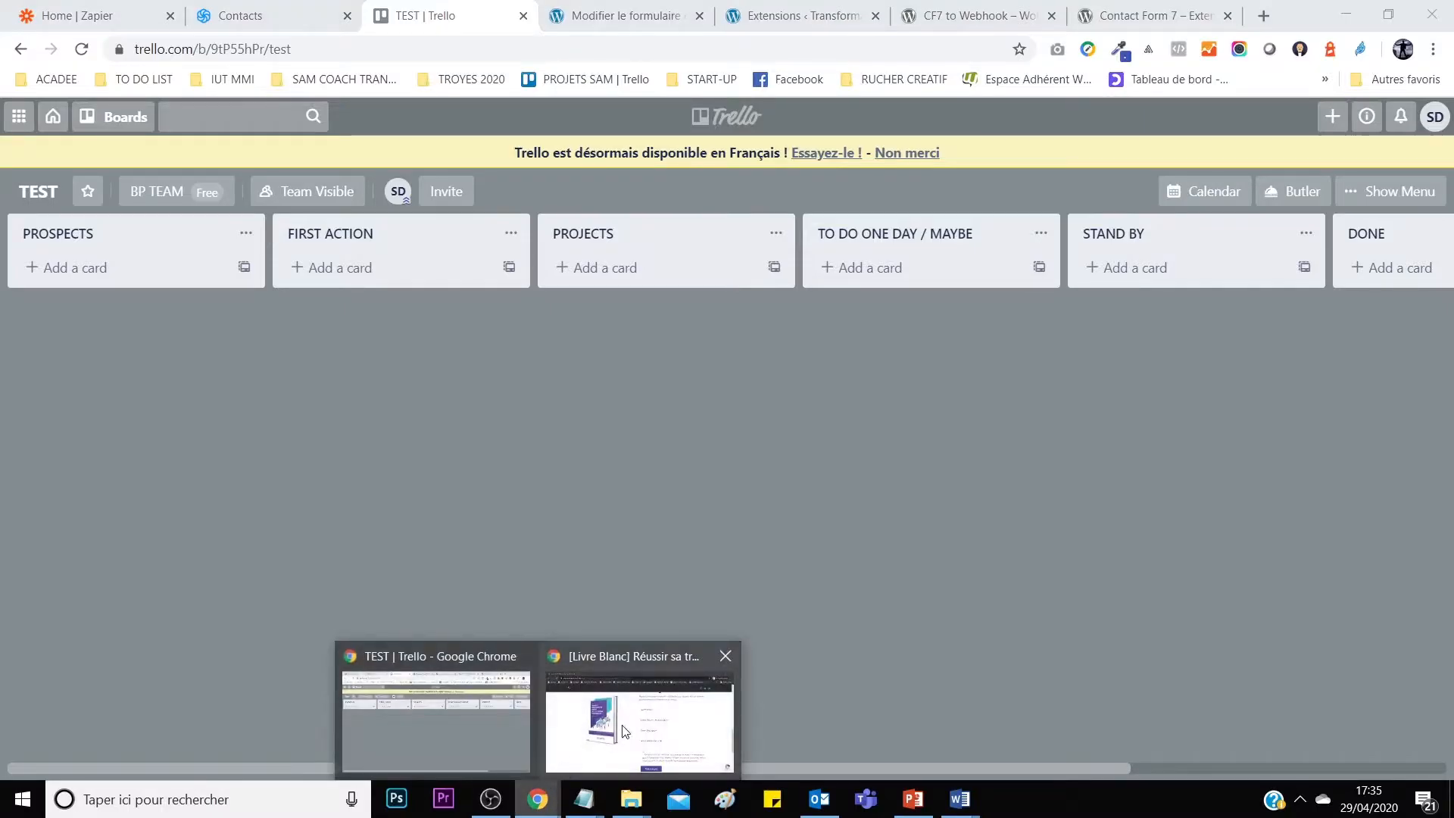
pyautogui.click(638, 719)
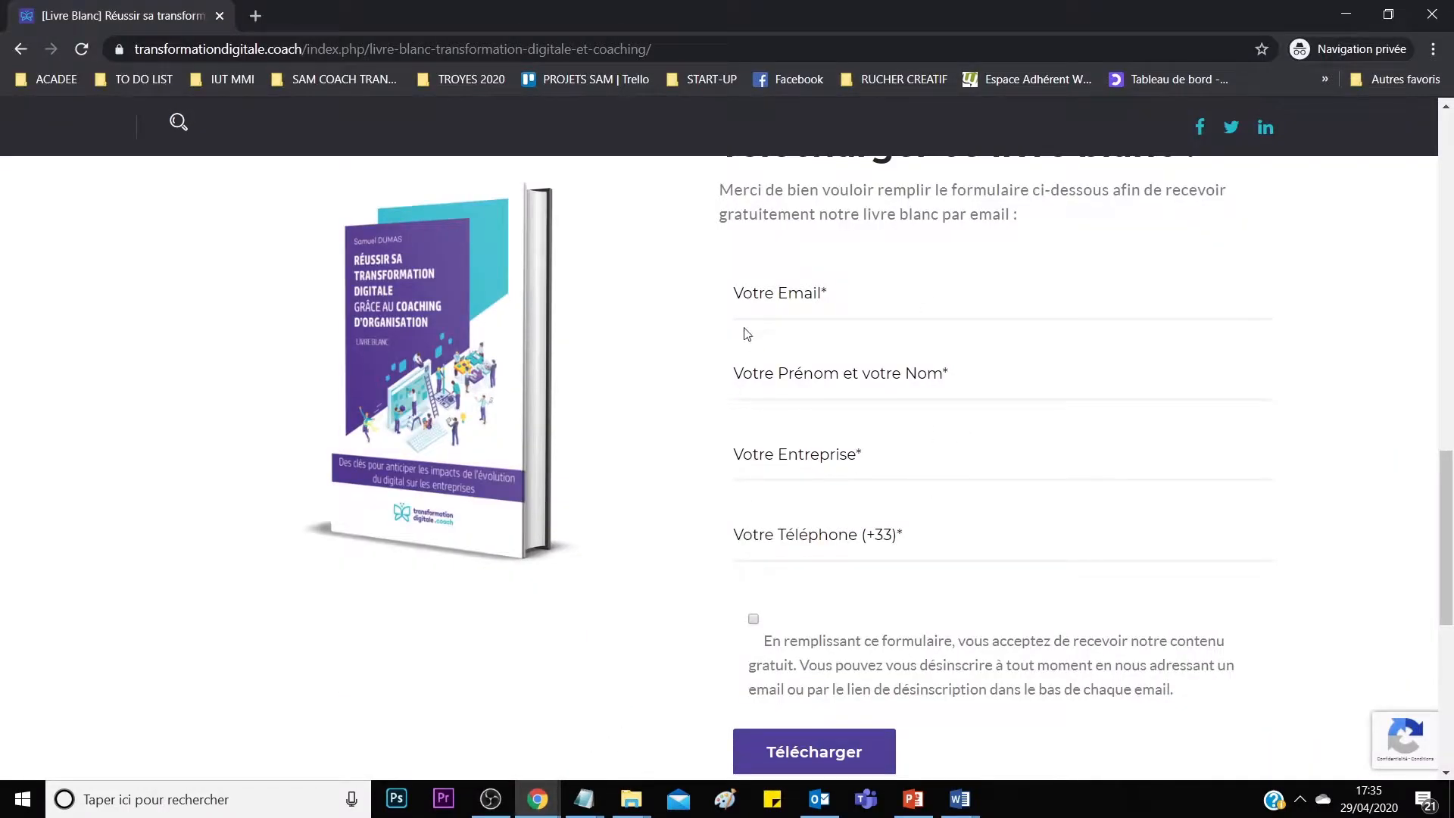
pyautogui.moveTo(537, 797)
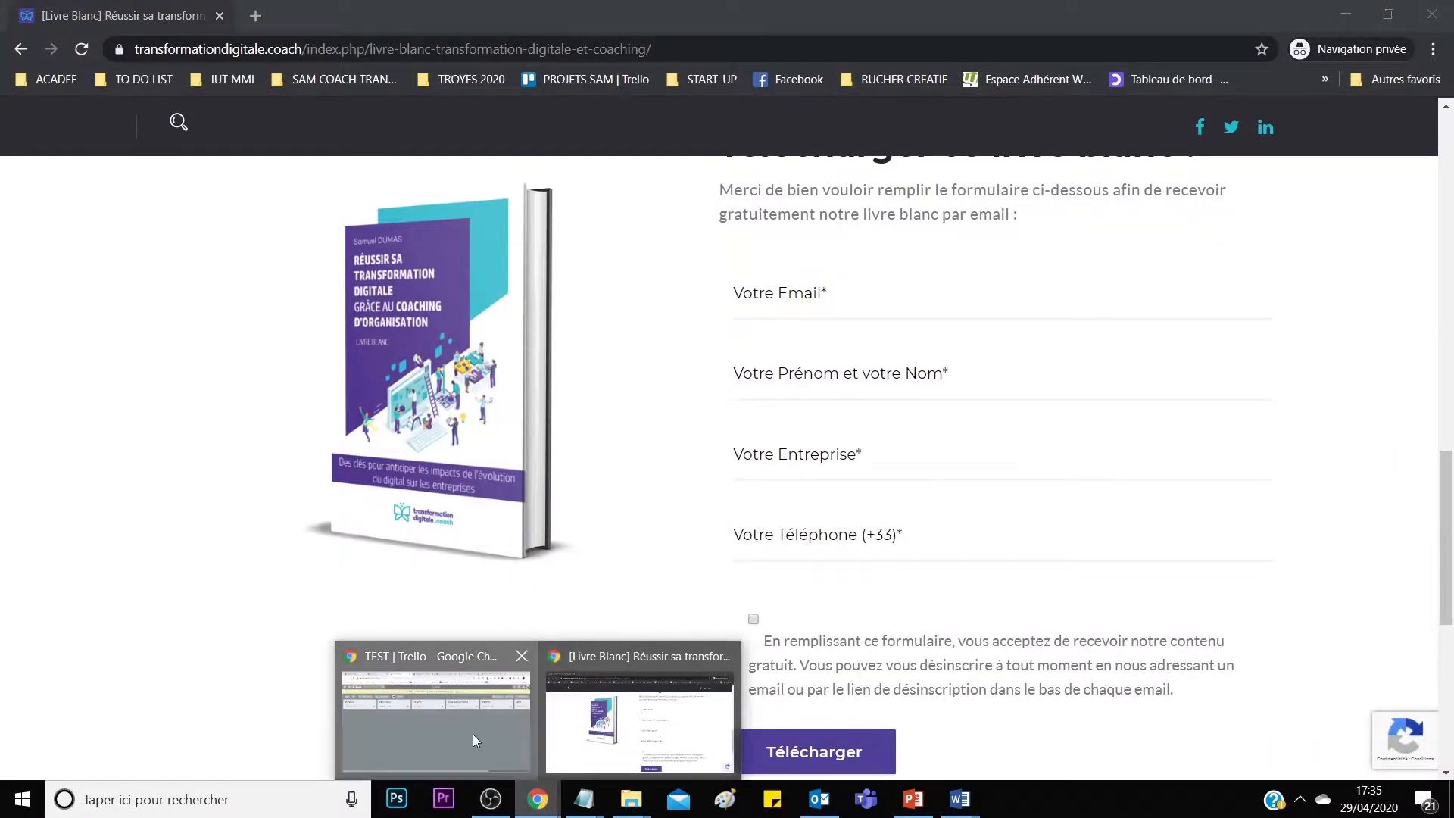
pyautogui.click(473, 734)
pyautogui.click(287, 21)
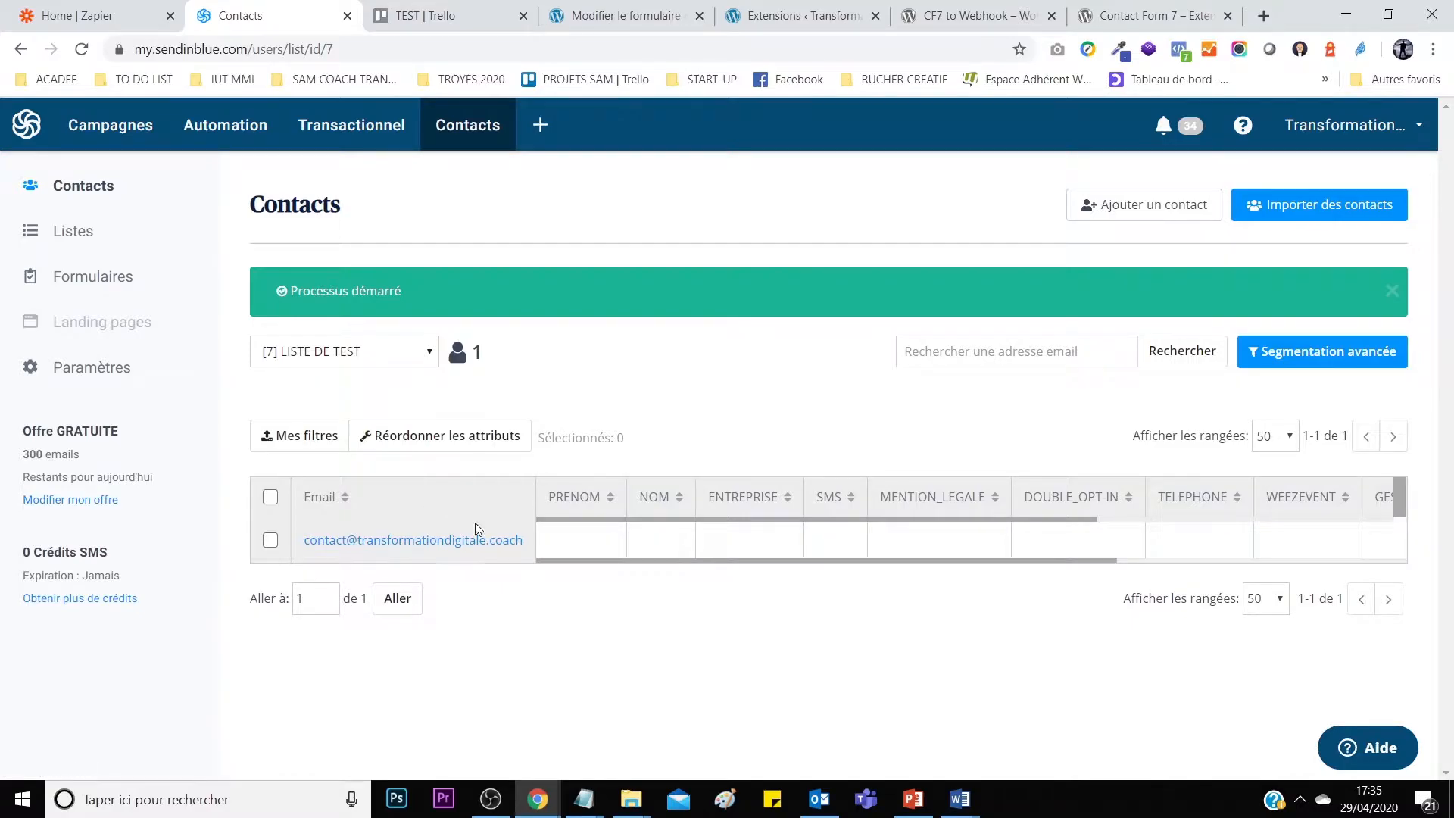
pyautogui.click(428, 12)
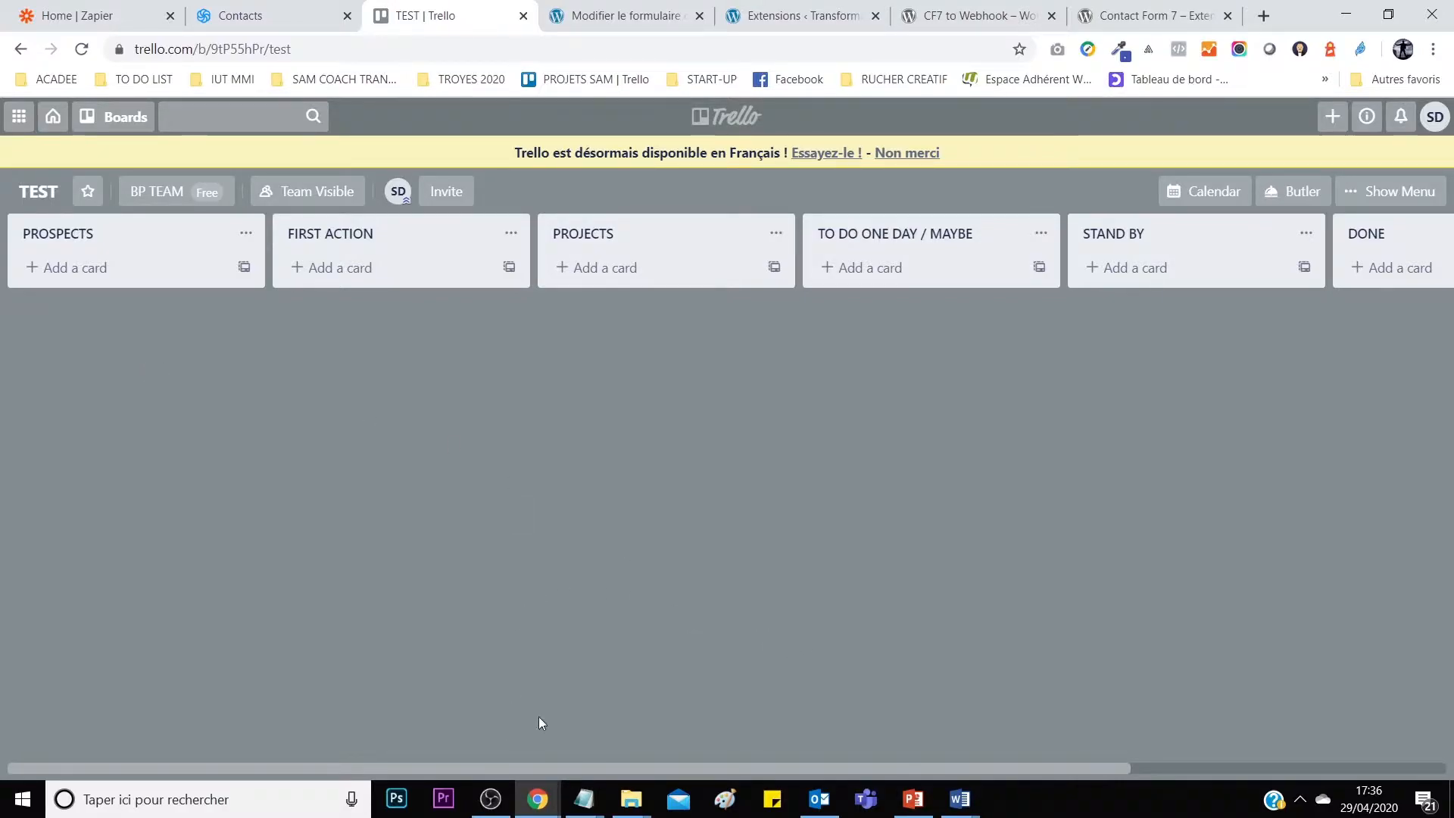
# Fill the white paper form's email field from a saved autofill suggestion.
pyautogui.moveTo(539, 795)
pyautogui.moveTo(539, 764)
pyautogui.click(658, 721)
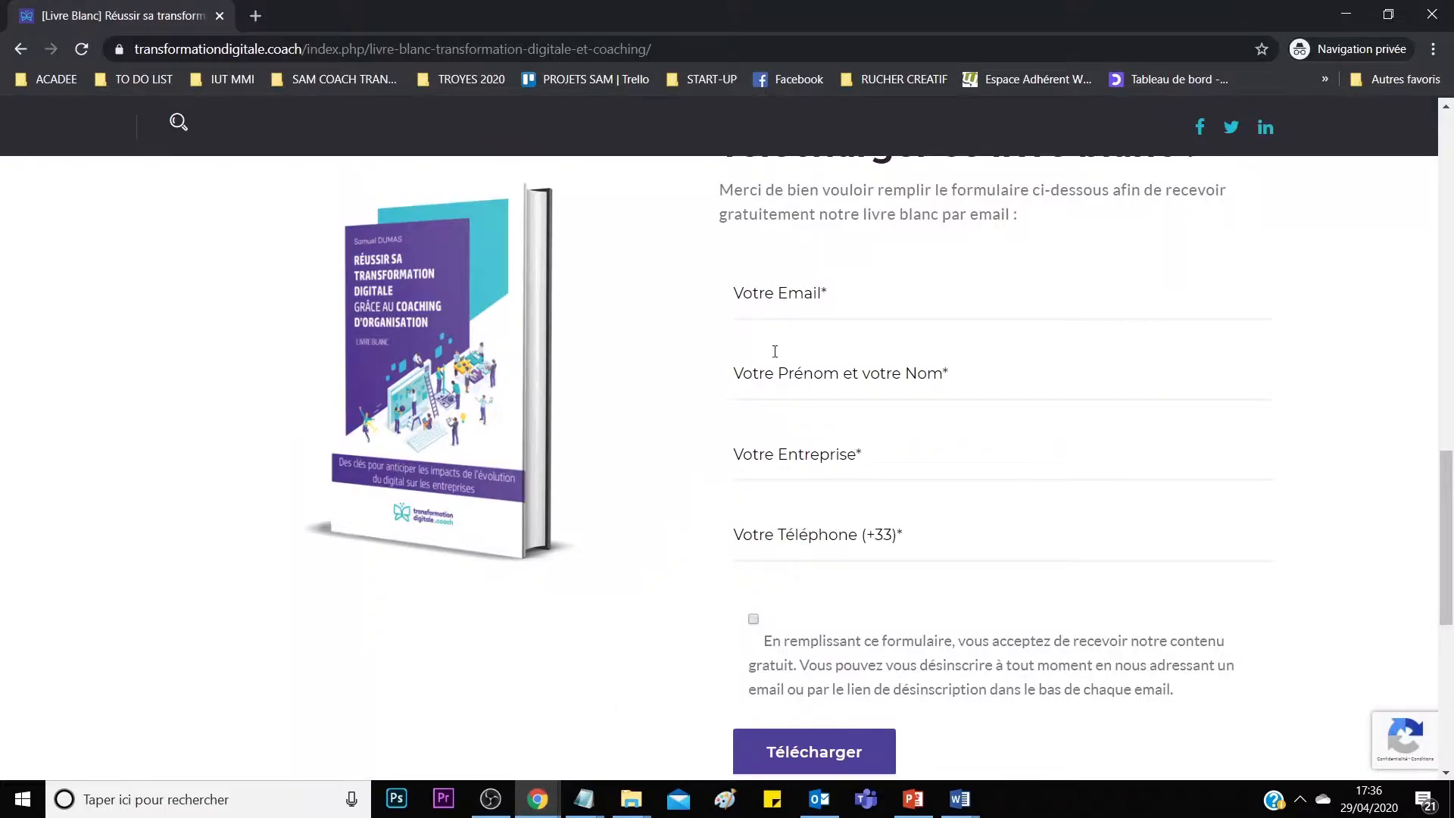
pyautogui.click(790, 297)
pyautogui.write('acad')
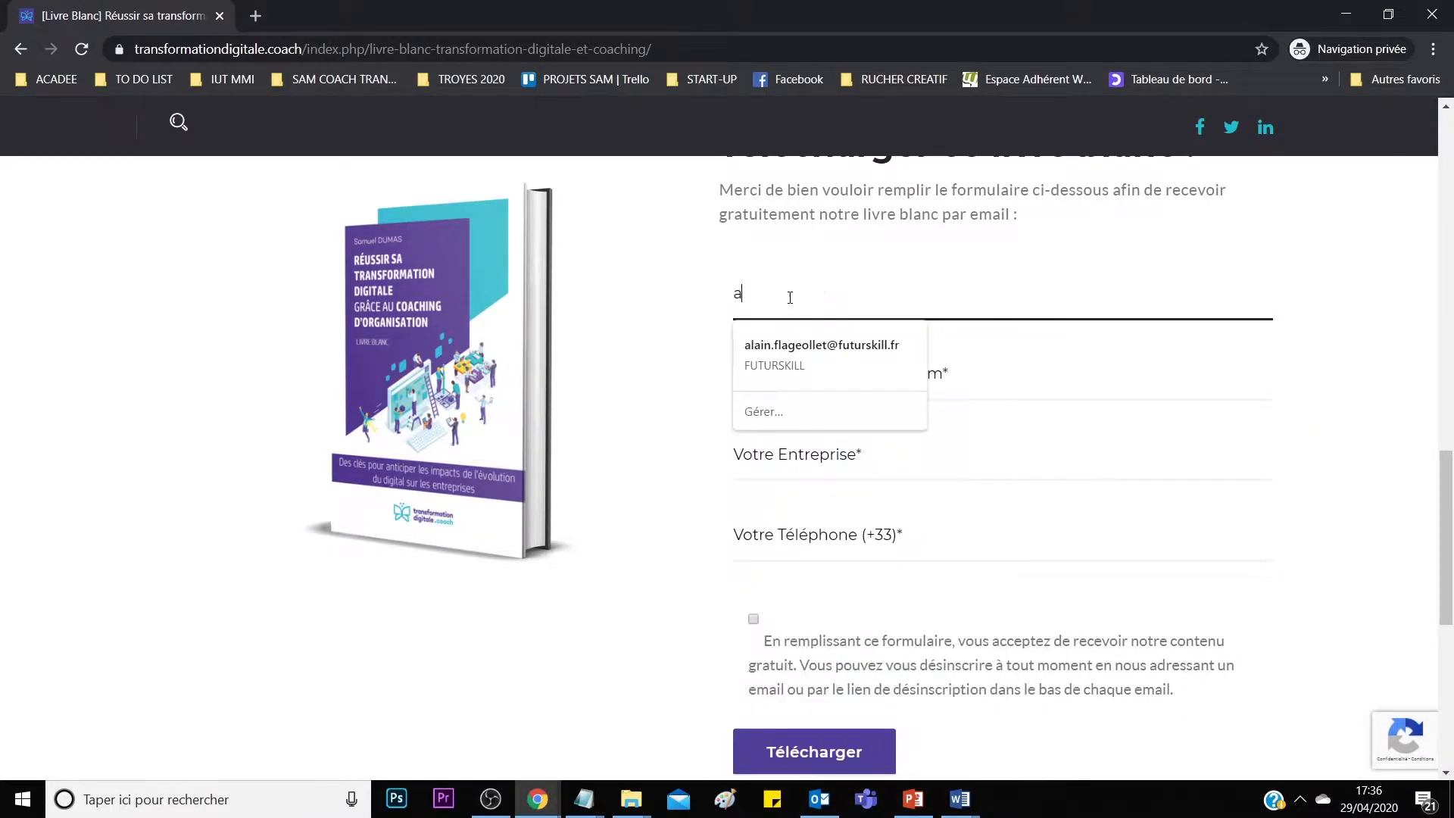
pyautogui.press('BackSpace')
pyautogui.press('BackSpace')
pyautogui.press('BackSpace')
pyautogui.press('BackSpace')
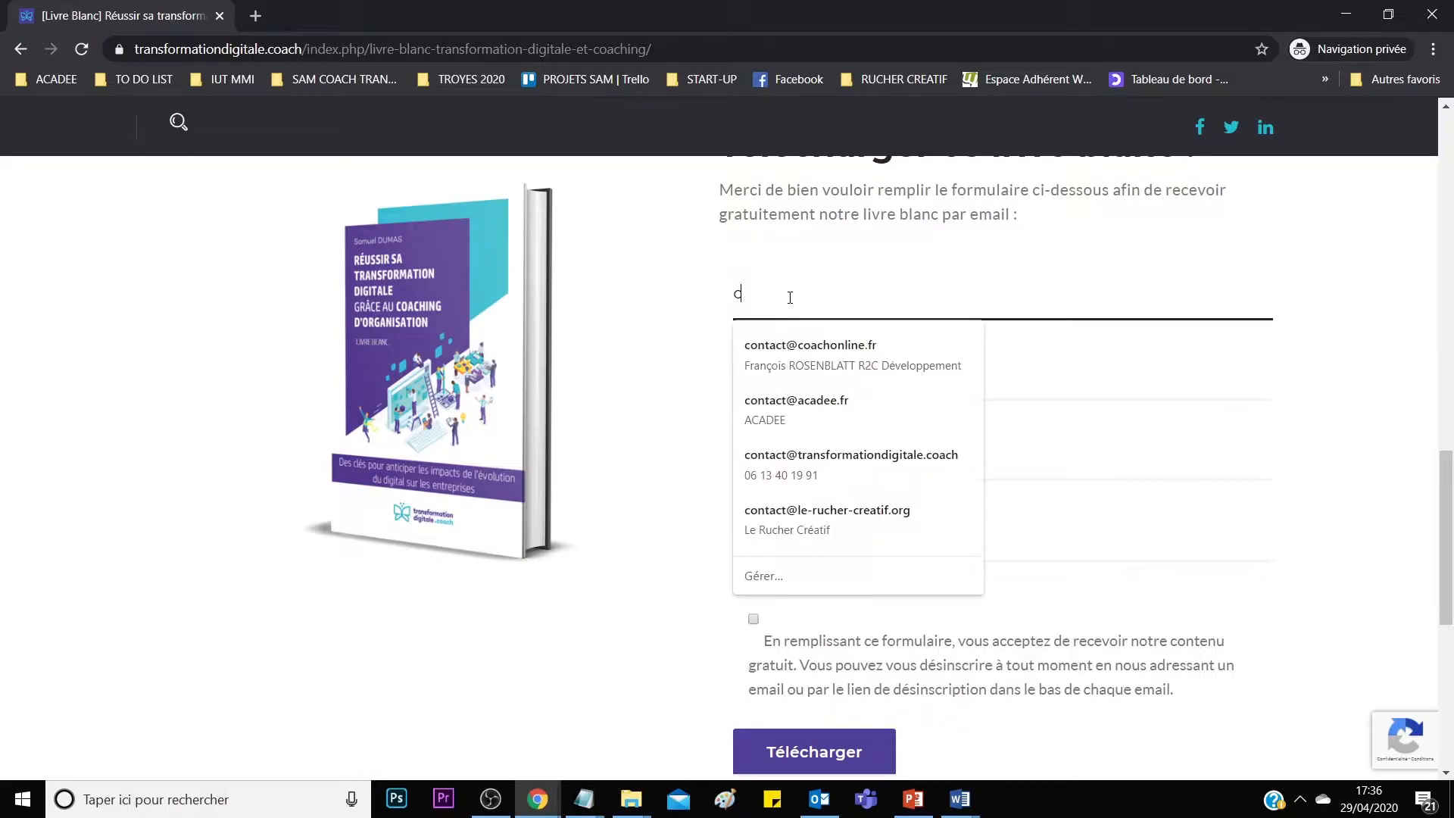
pyautogui.click(816, 357)
# Set the name field to the contact's full name and the company to ACADEE.
pyautogui.click(821, 373)
pyautogui.moveTo(833, 371); pyautogui.dragTo(676, 364)
pyautogui.write('ACADEE')
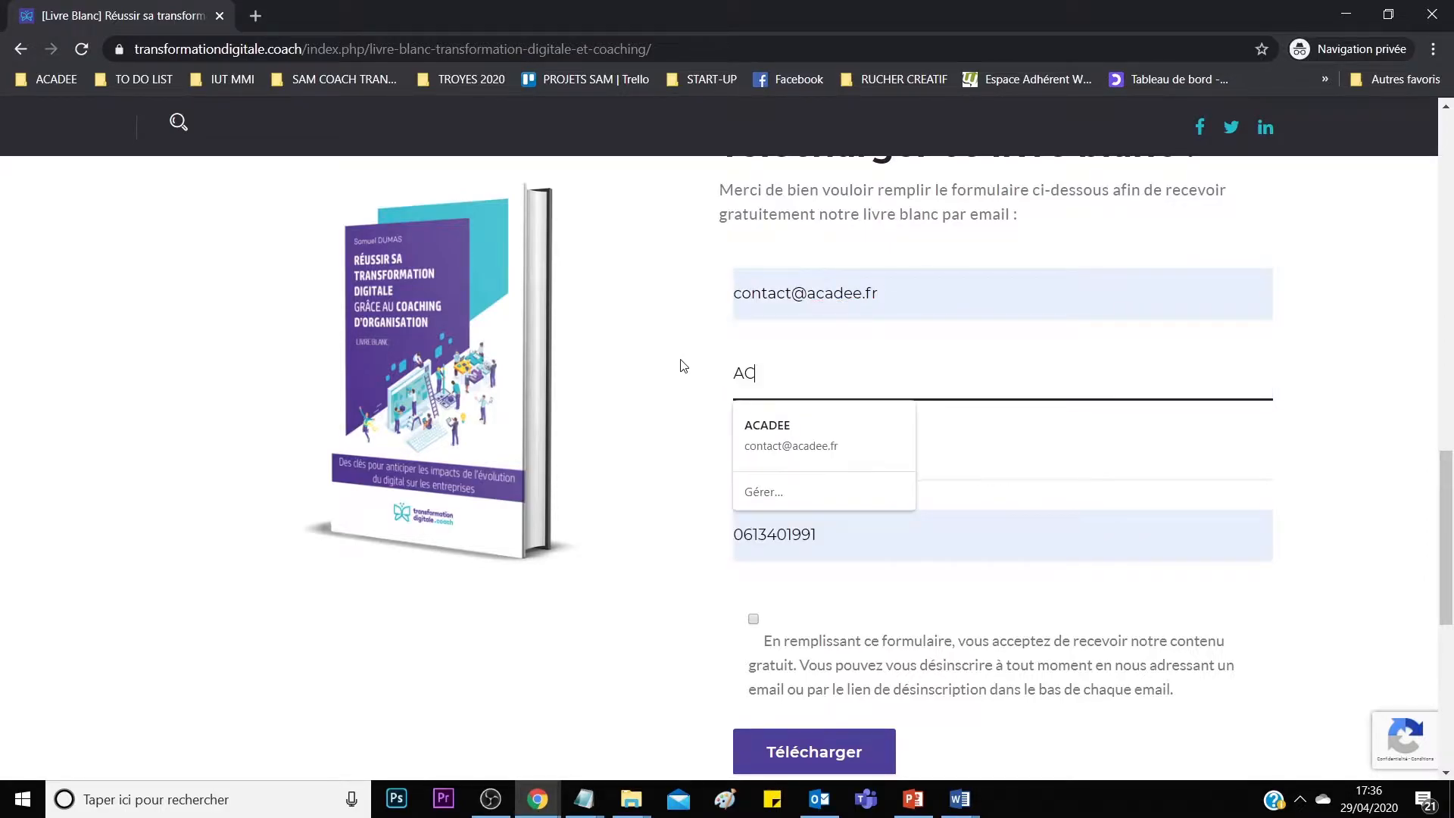
pyautogui.click(796, 437)
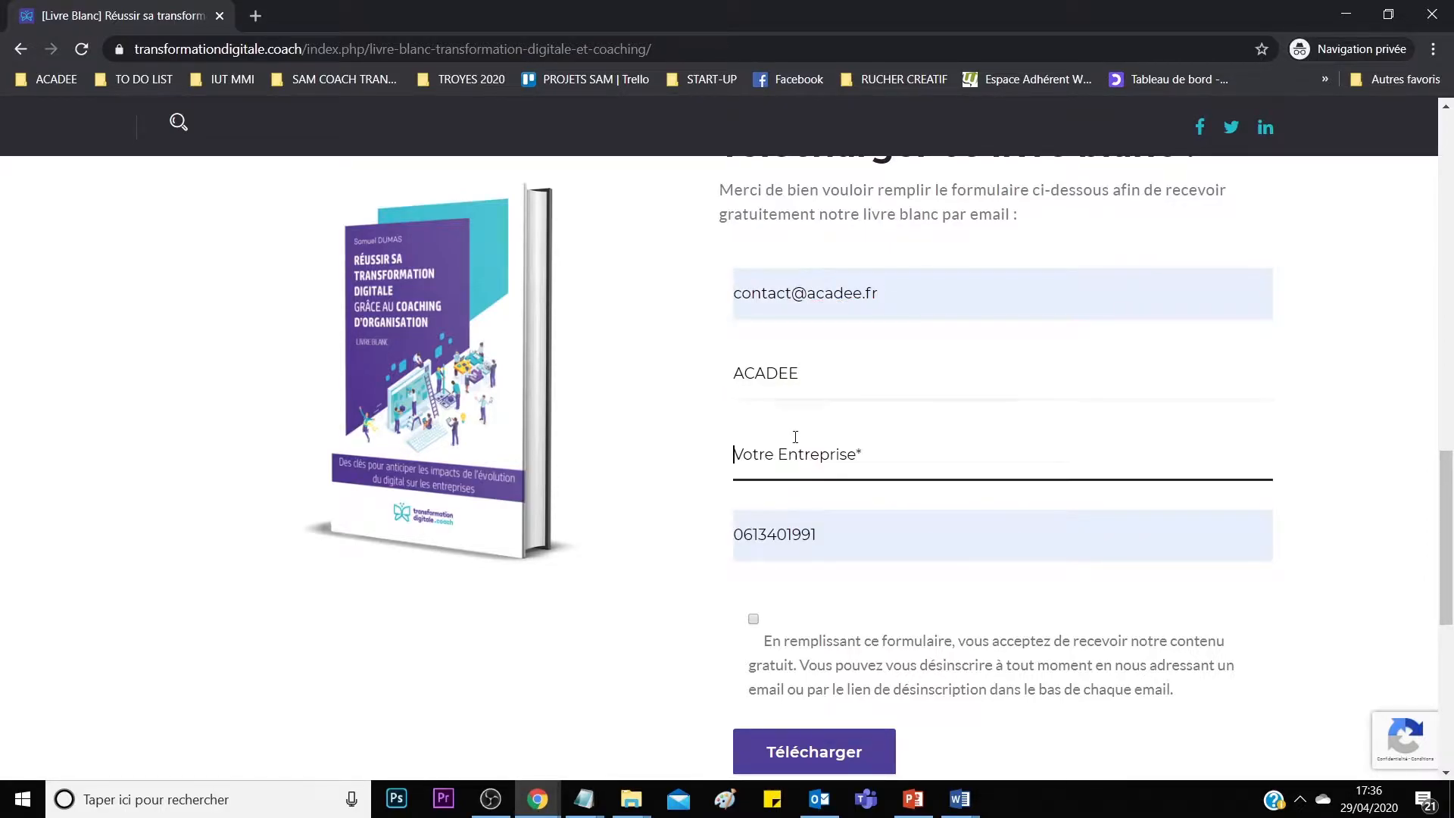
pyautogui.doubleClick(823, 382)
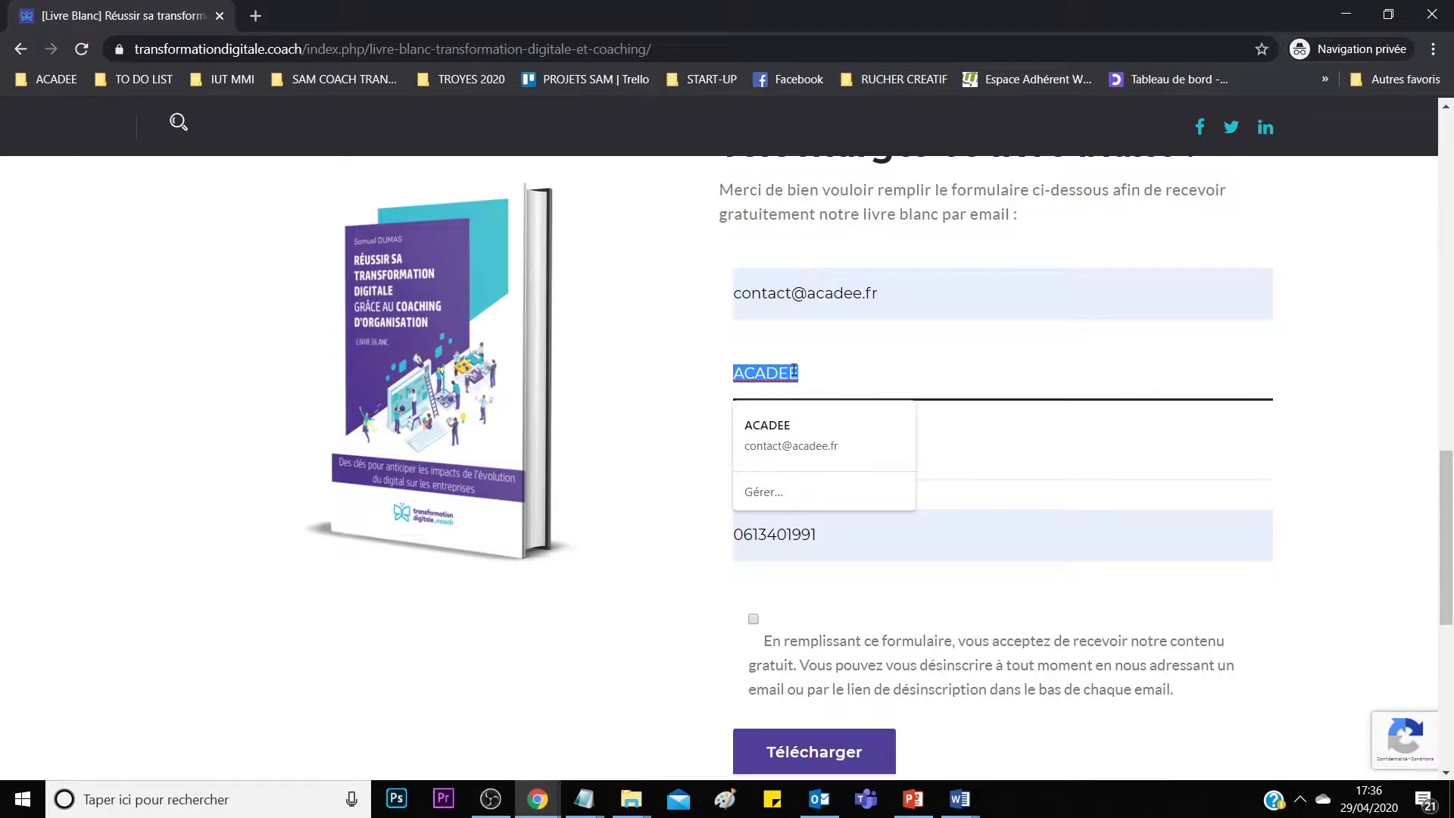
pyautogui.press('Tab')
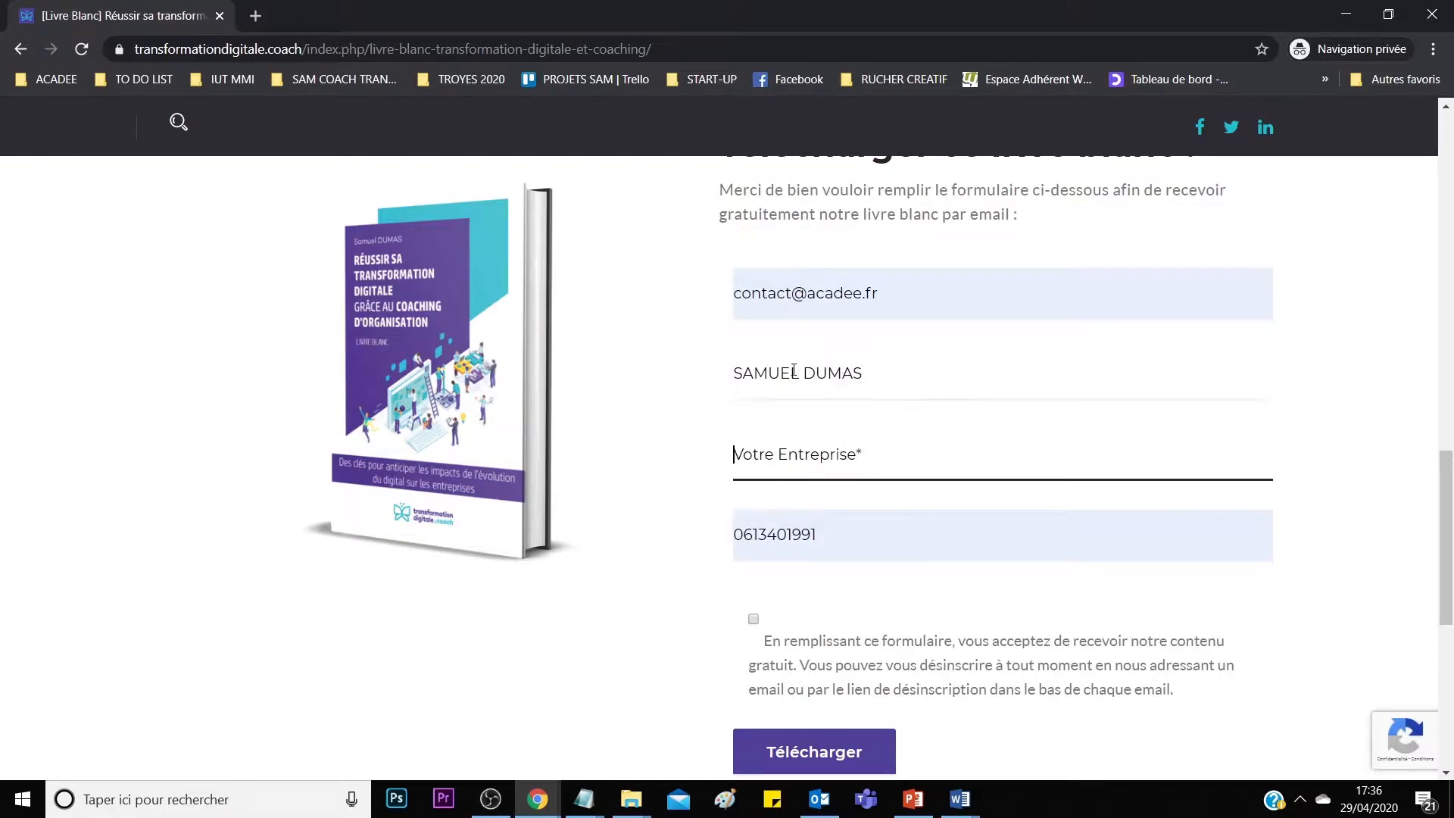
pyautogui.write('ACADEE')
pyautogui.press('Tab')
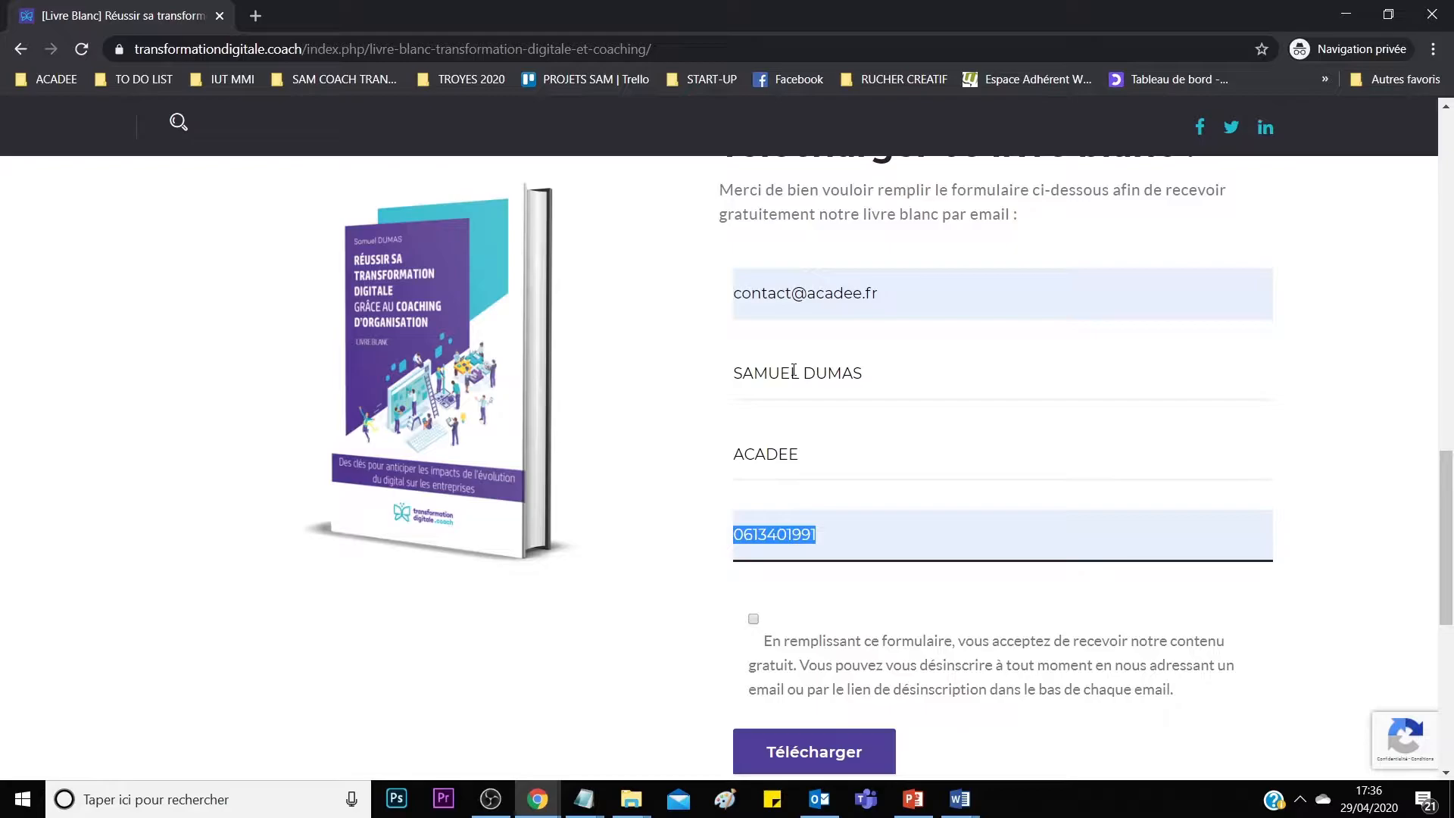
# Confirm the phone number, tick the consent box, and submit the form with Télécharger.
pyautogui.click(860, 544)
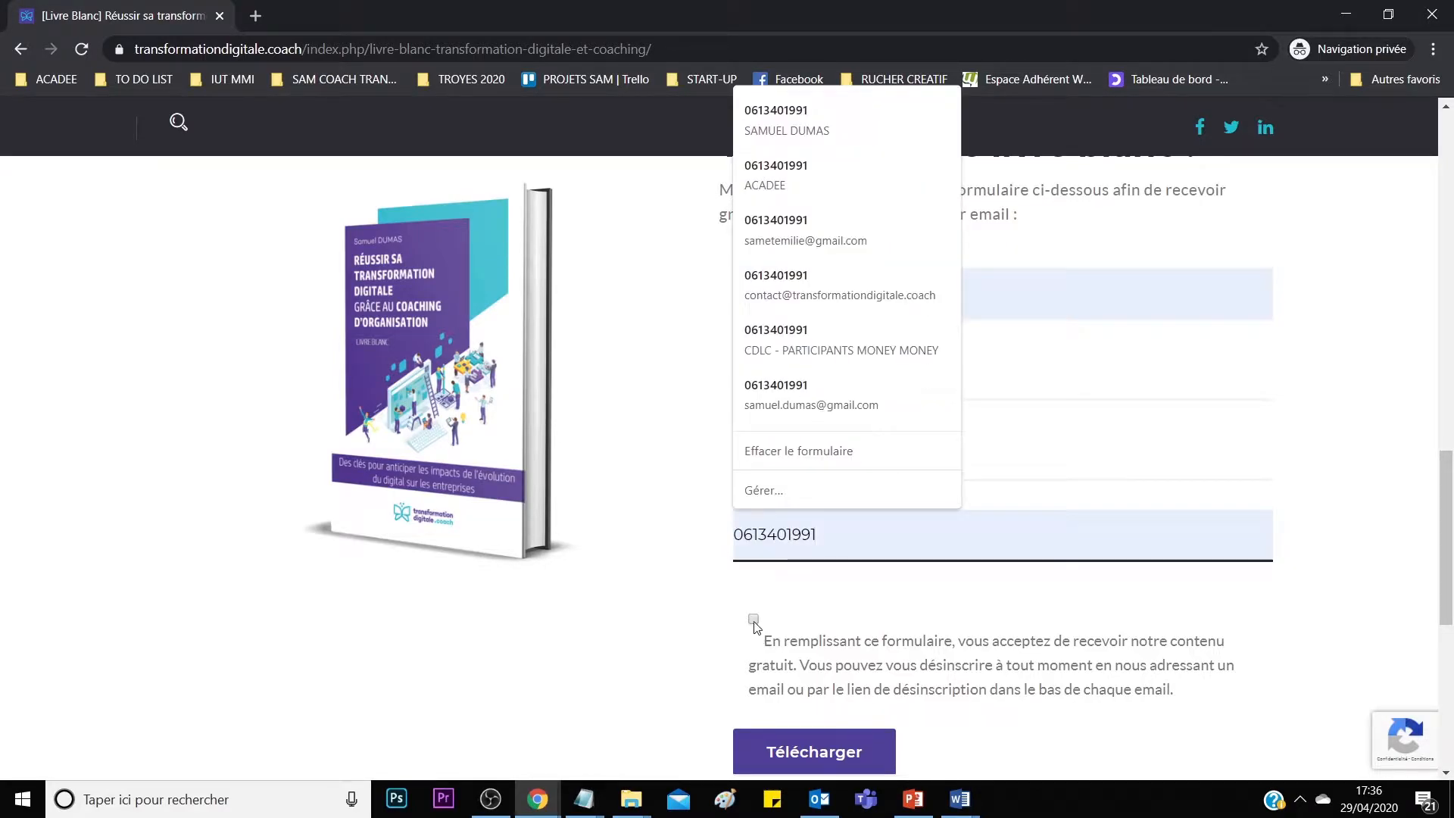
pyautogui.click(754, 619)
pyautogui.click(818, 752)
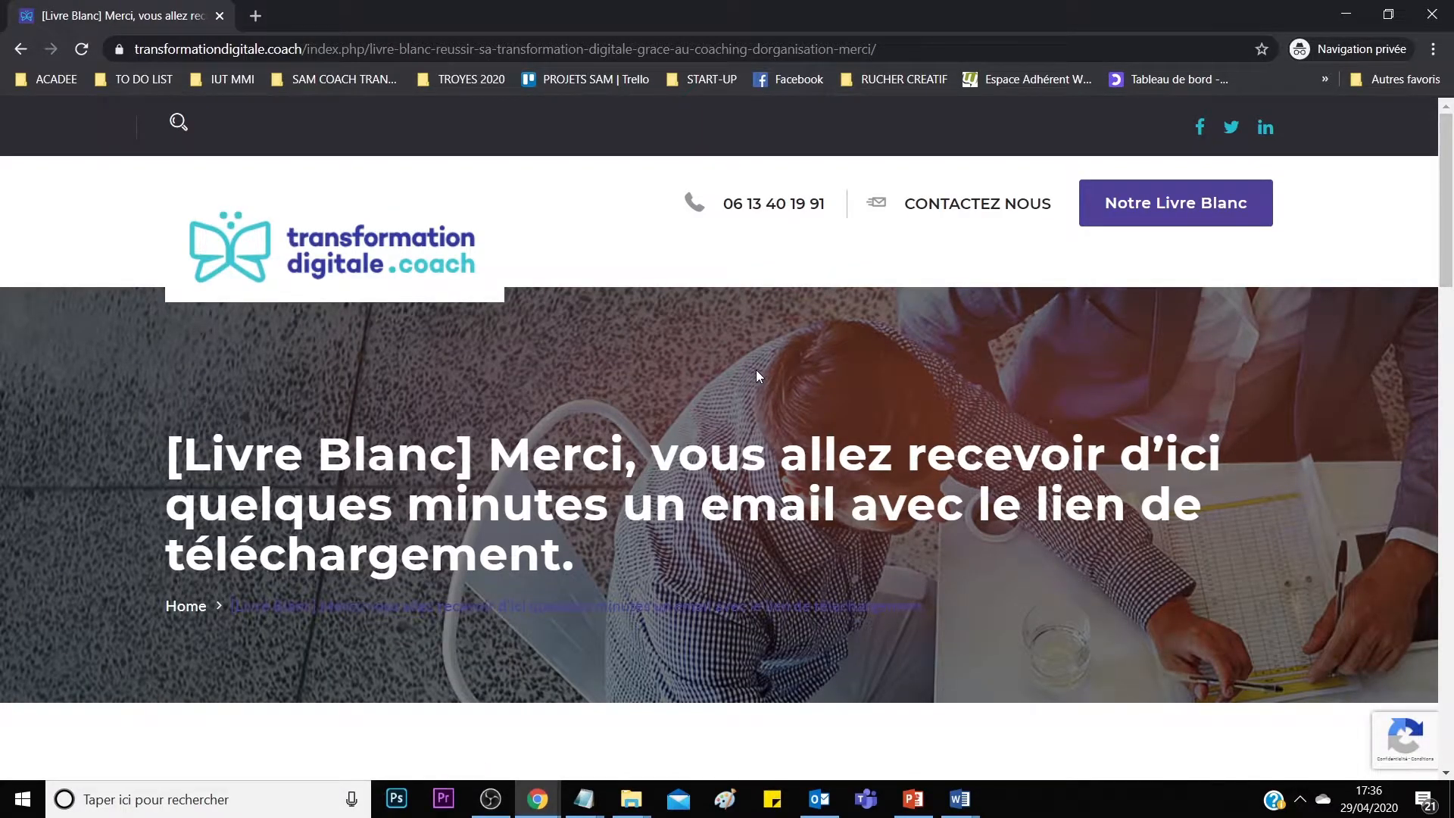
pyautogui.scroll(-8, 626, 491)
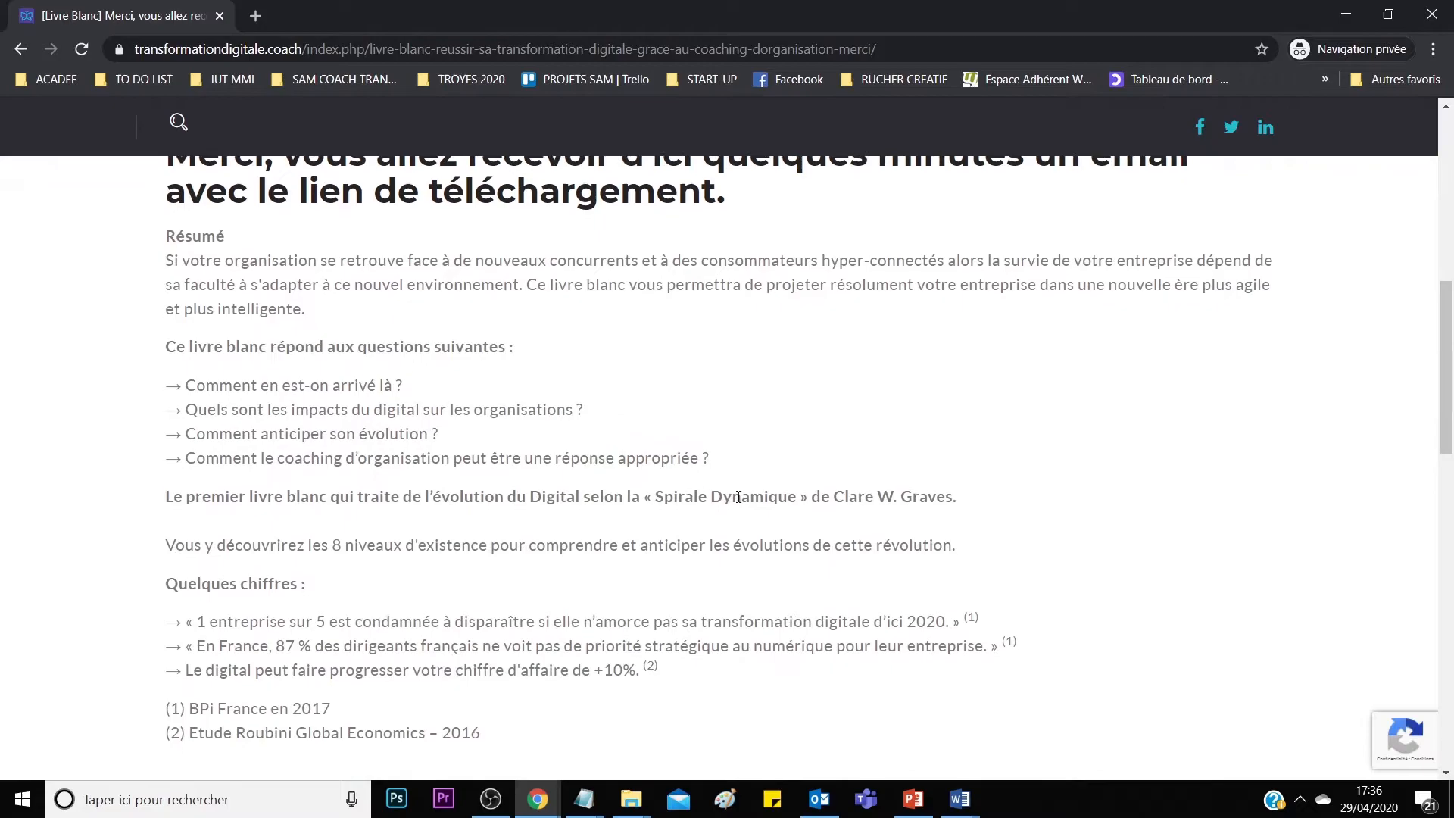
pyautogui.click(819, 798)
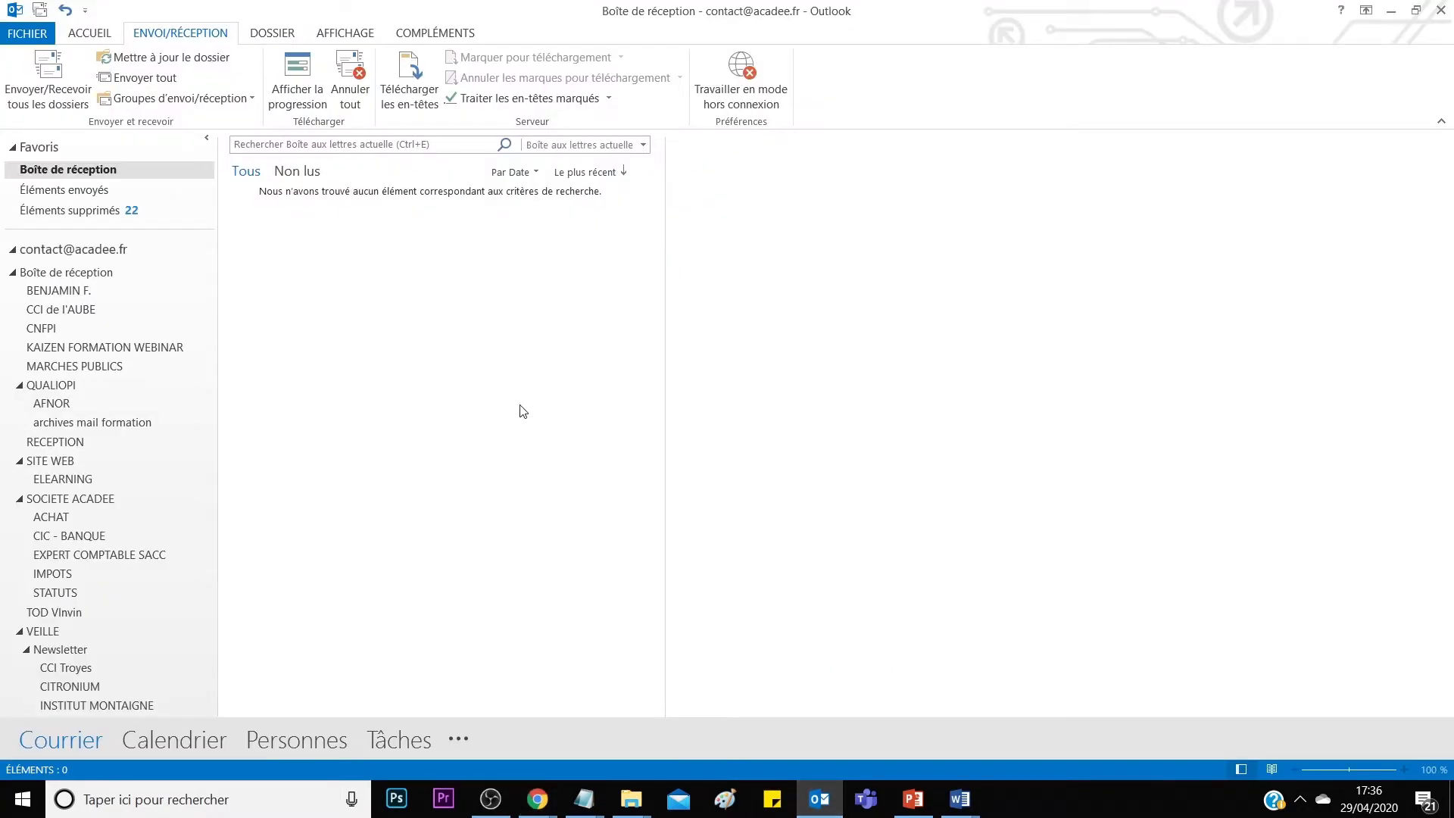
pyautogui.click(42, 92)
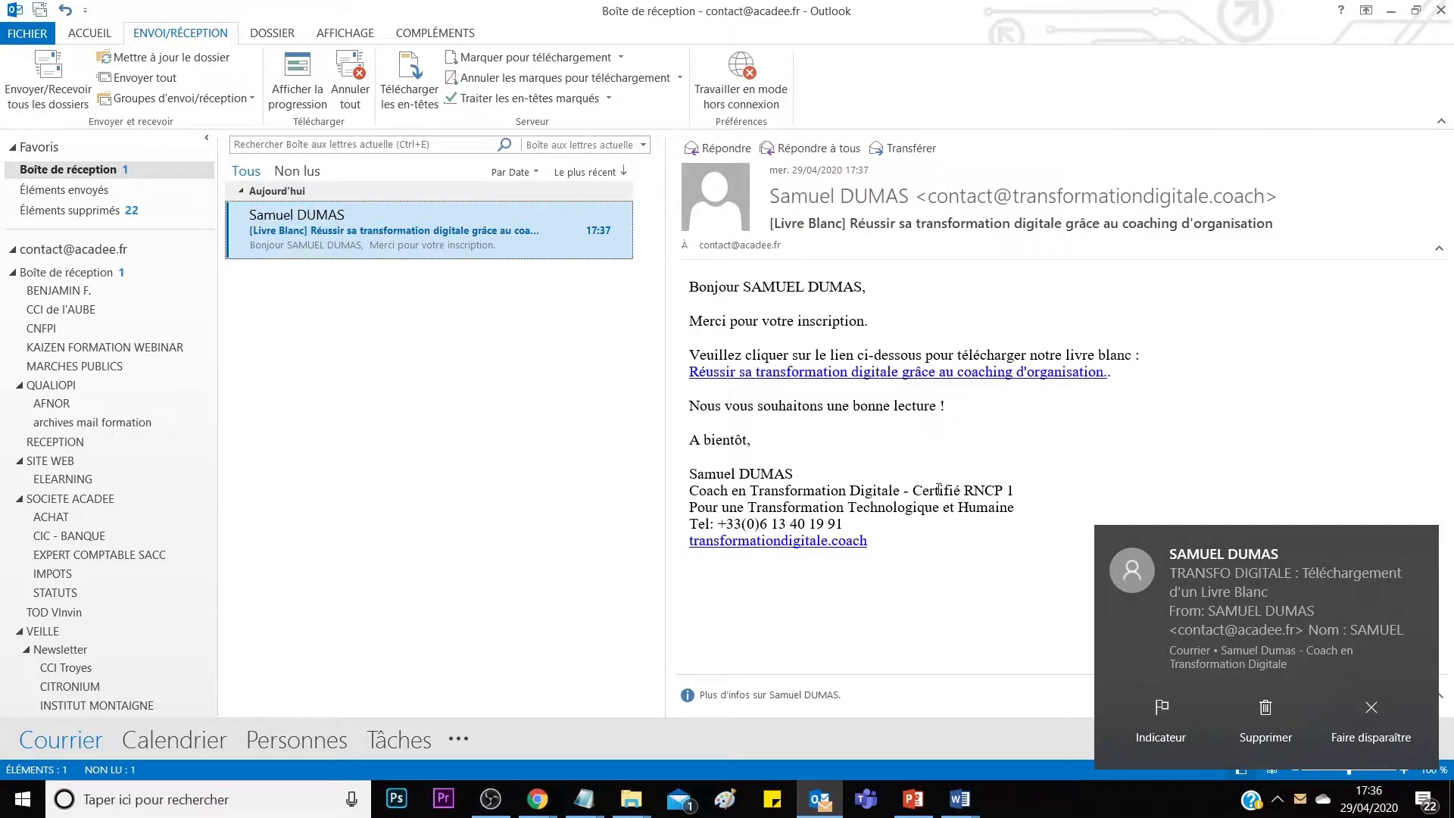
pyautogui.click(1371, 719)
pyautogui.click(391, 226)
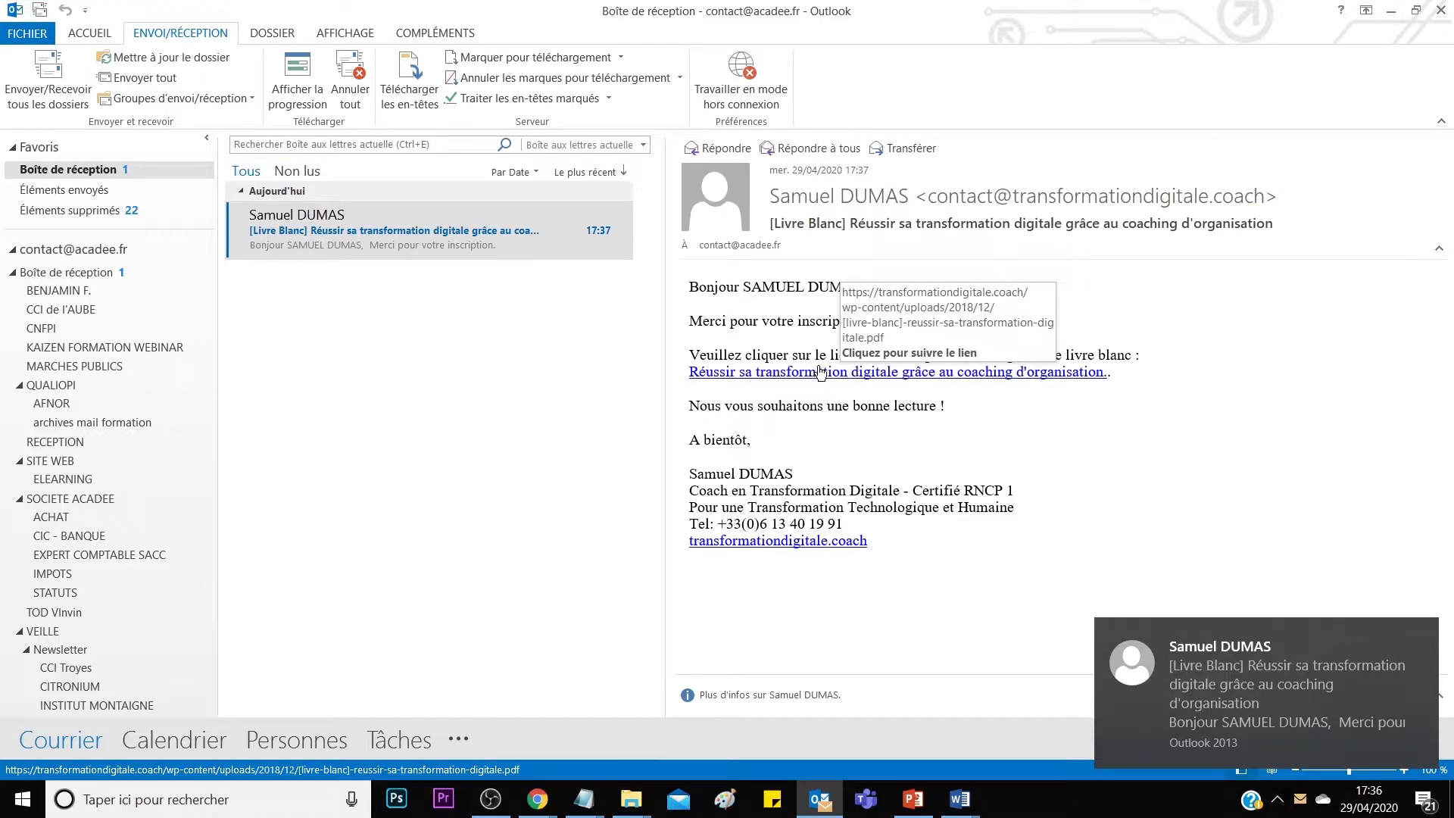
# Switch to Chrome and show the Contact Form 7 – Extensions plugin page.
pyautogui.moveTo(544, 783)
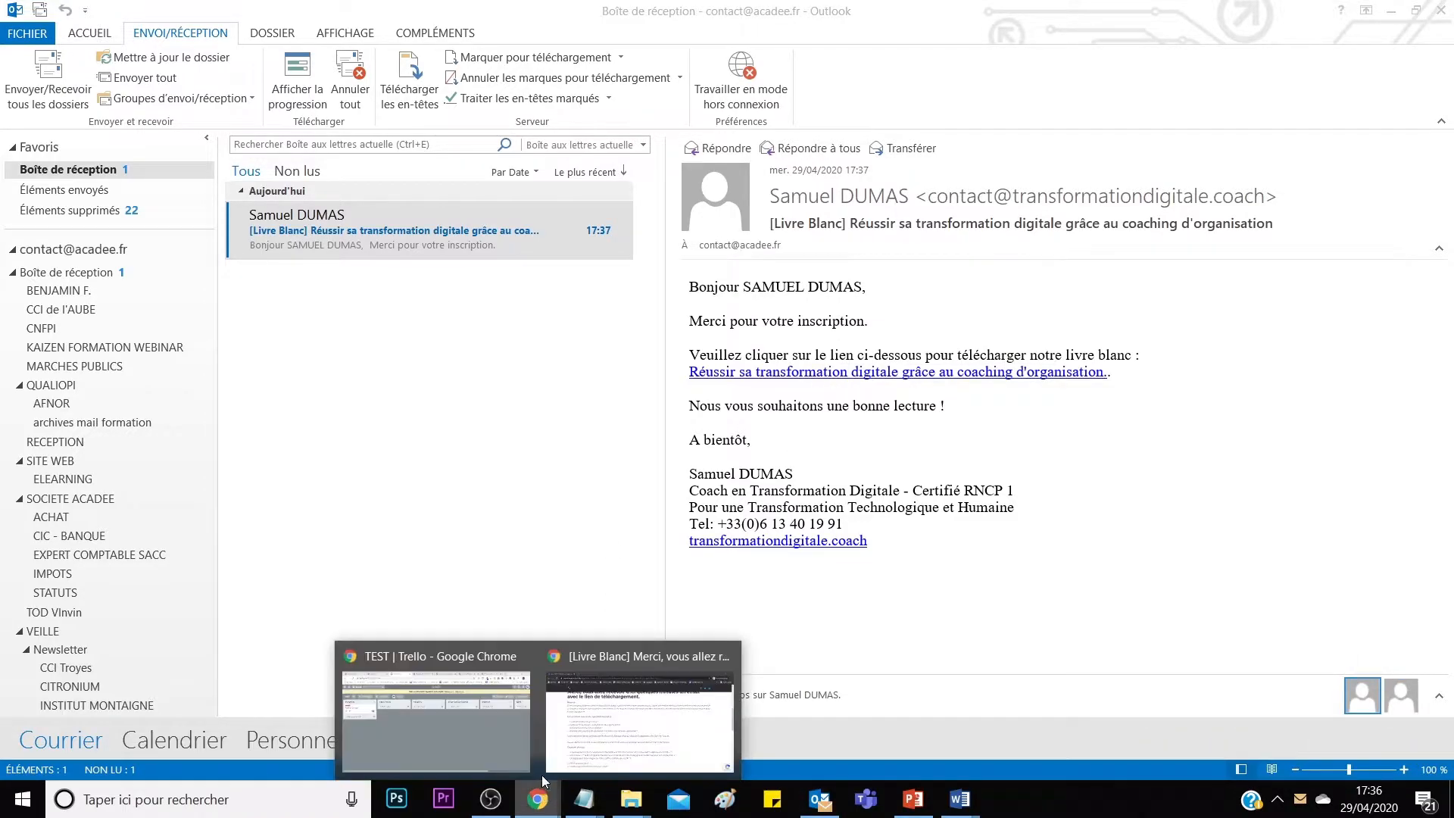
pyautogui.click(474, 725)
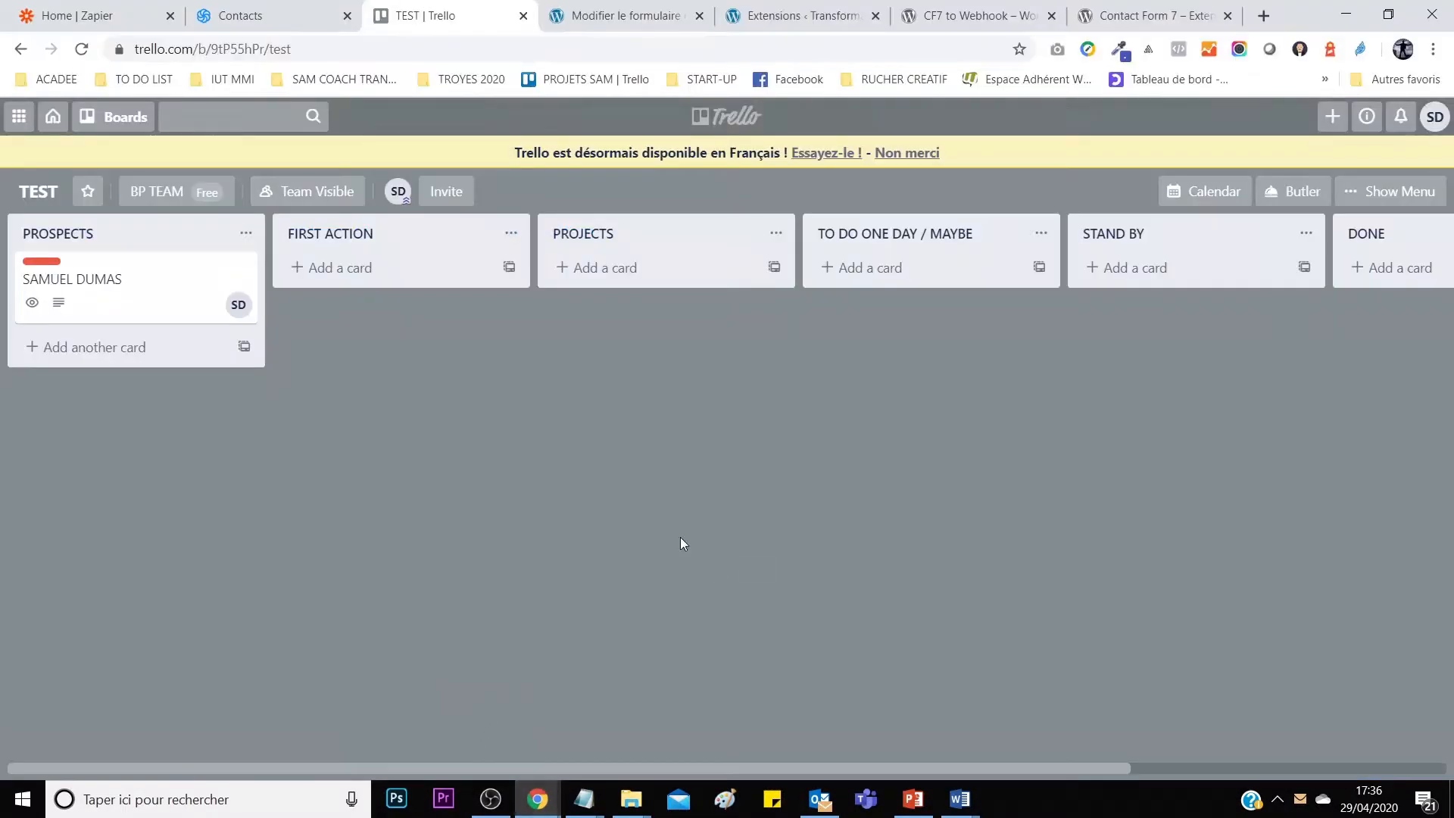
pyautogui.click(1123, 22)
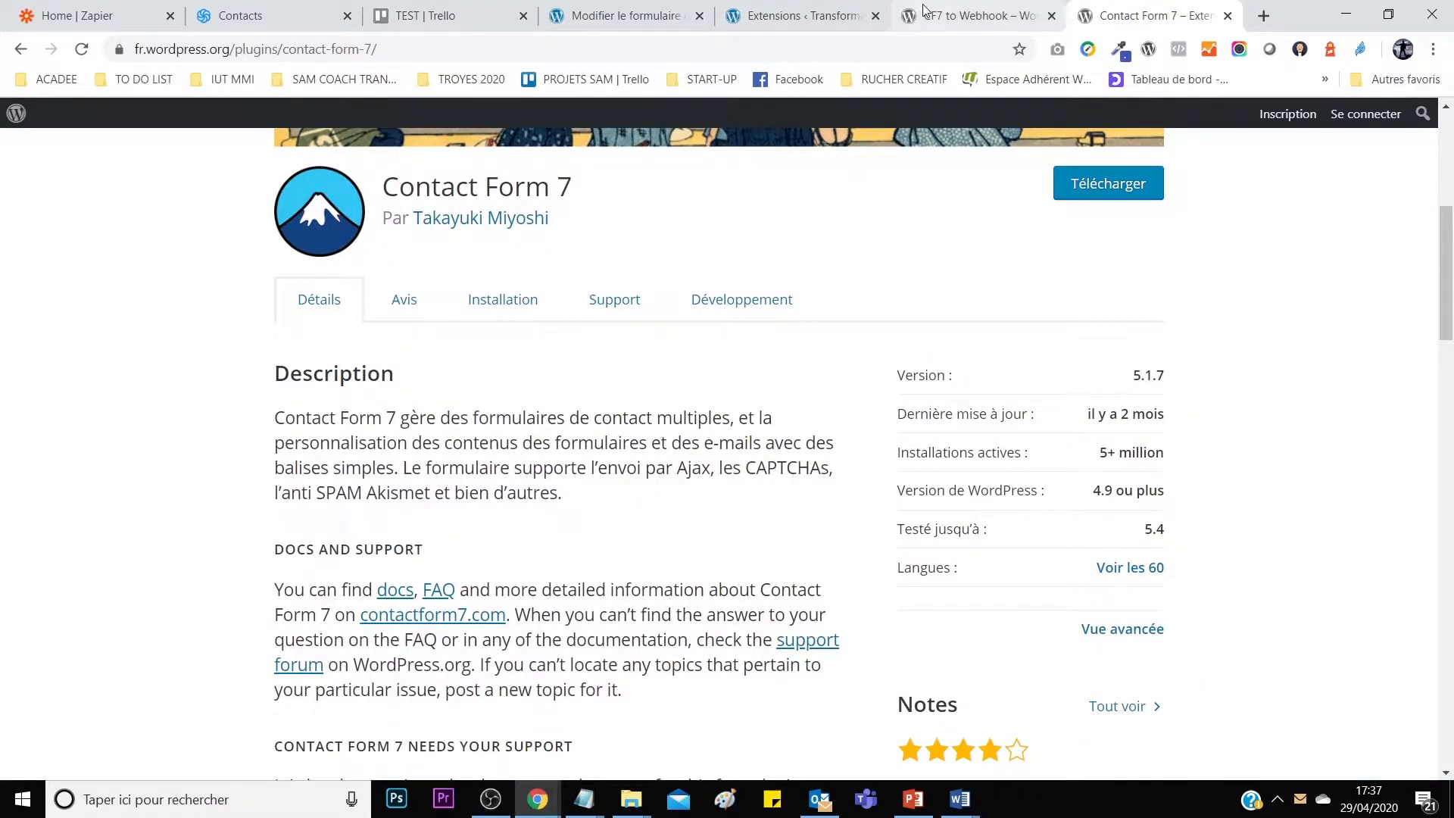
# Compare the installed plugins list with the Contact Form 7 and CF7 to Webhook plugin pages.
pyautogui.click(766, 15)
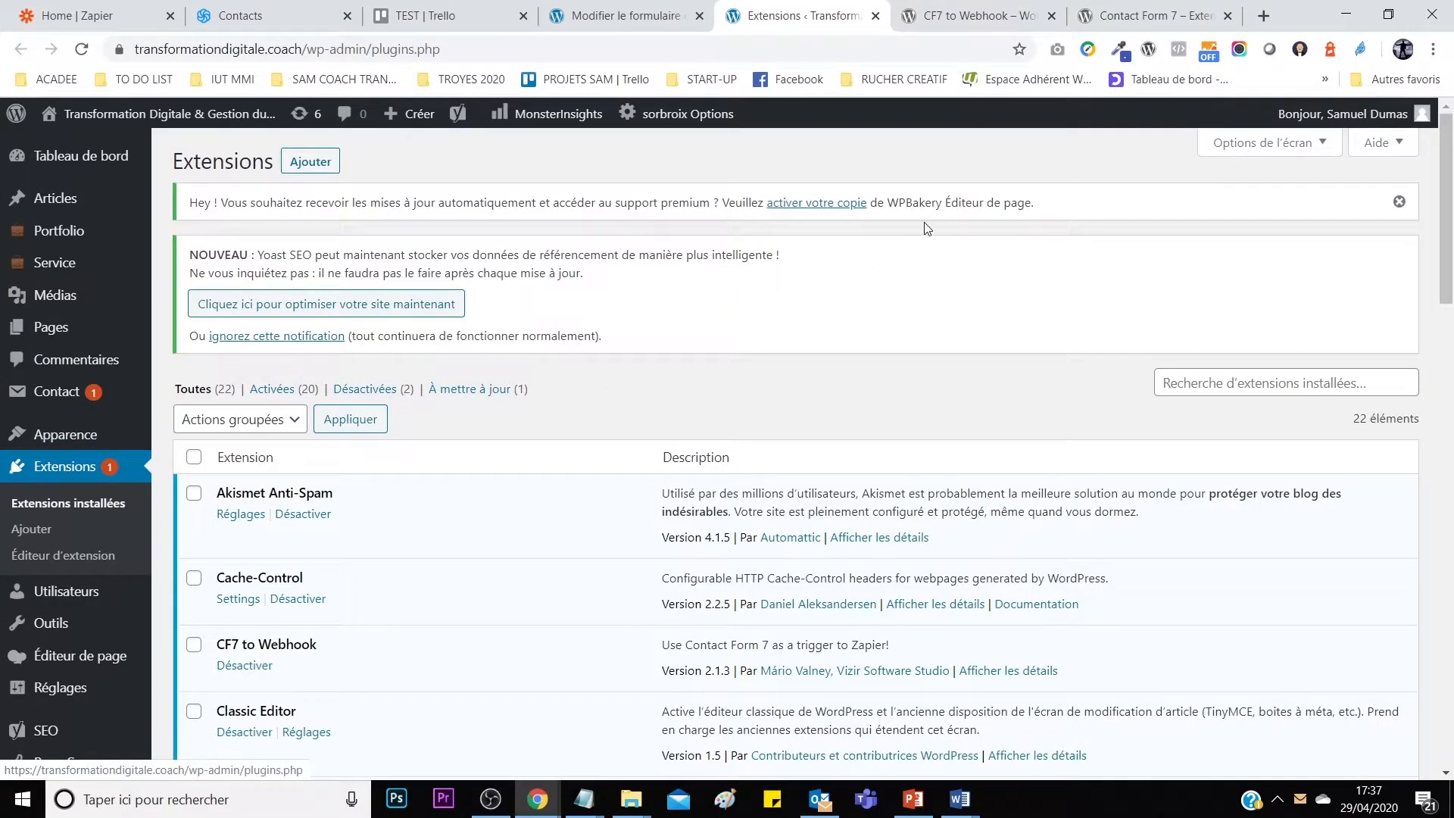
pyautogui.click(1175, 9)
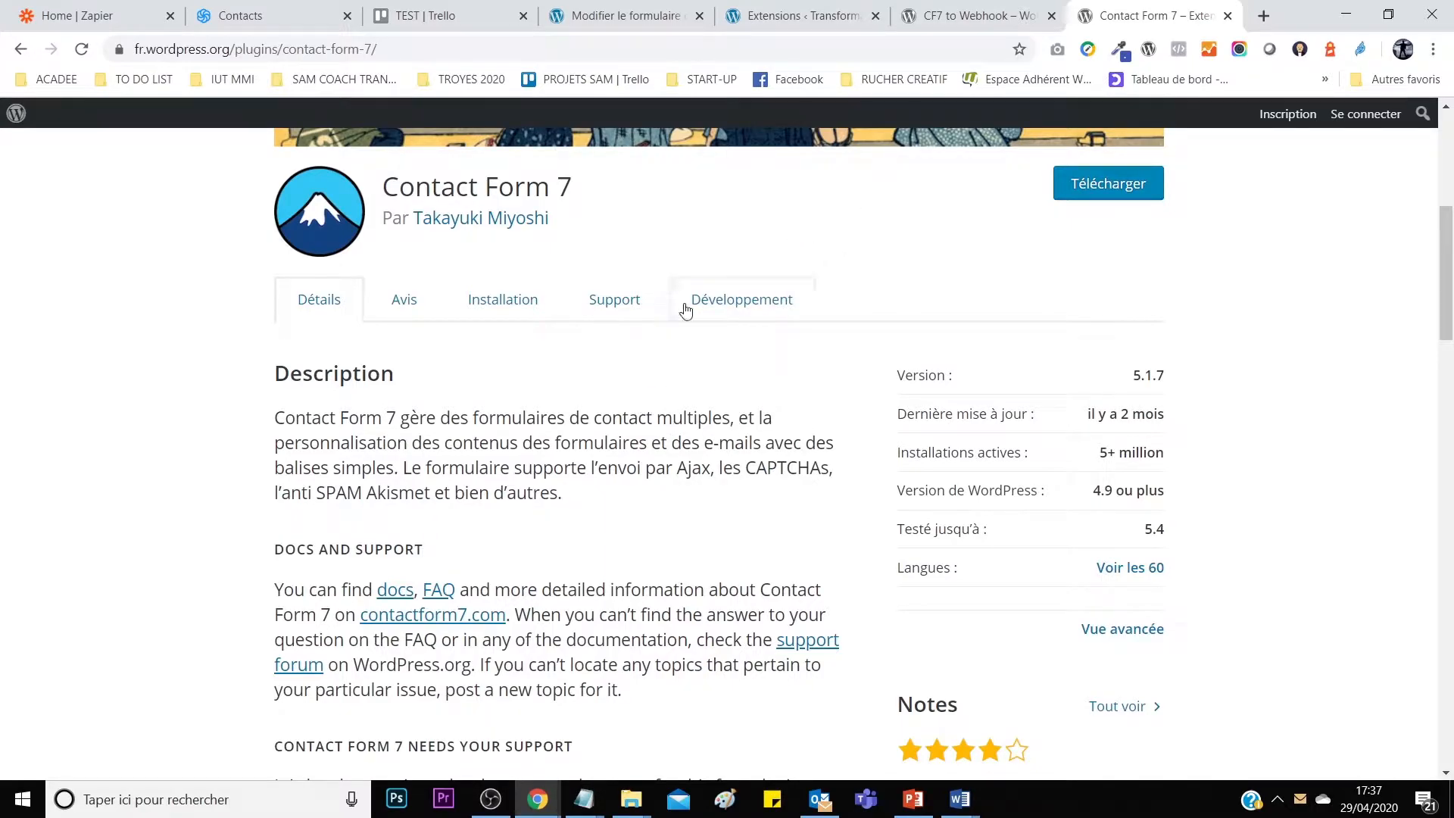
pyautogui.click(940, 22)
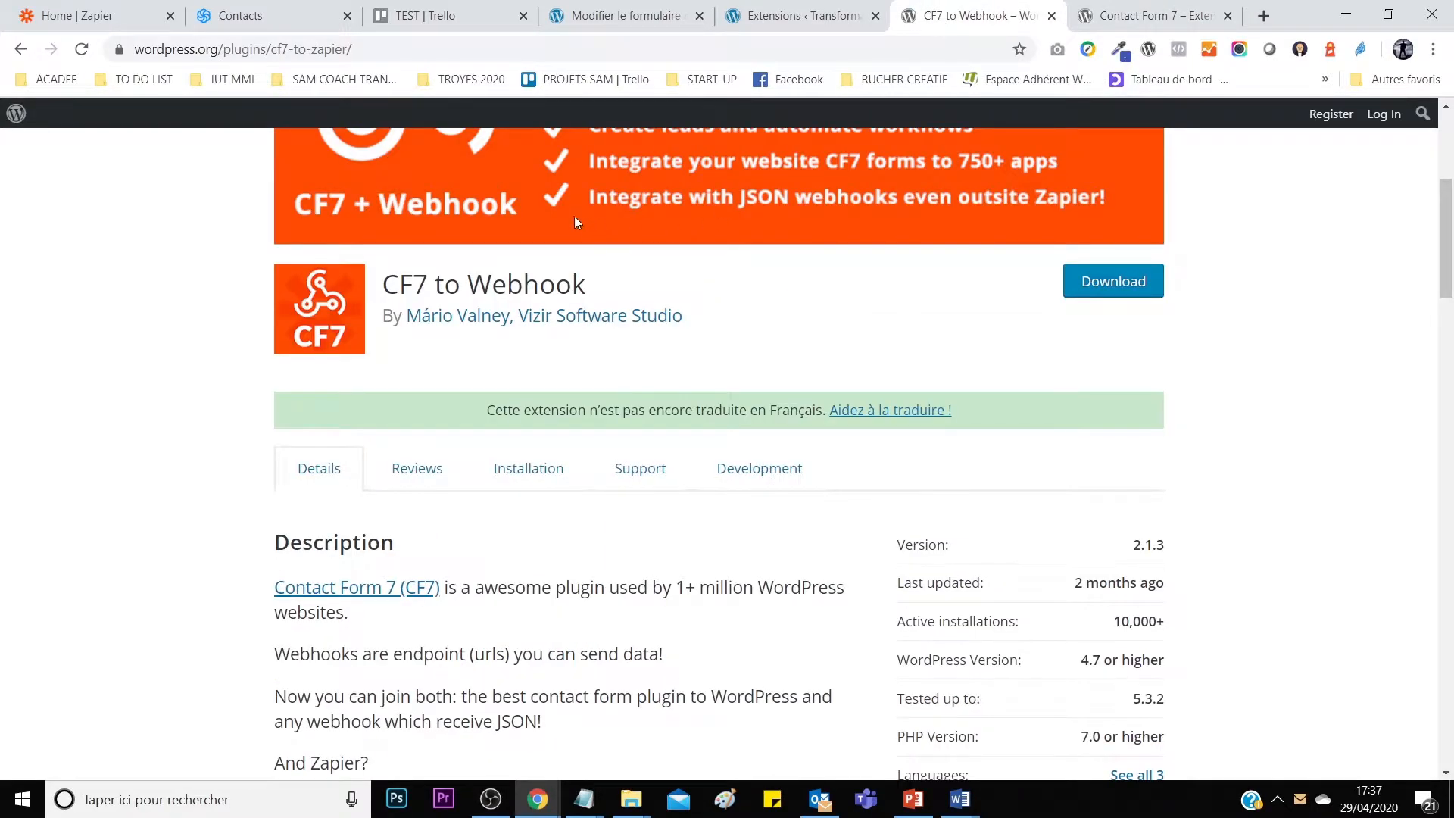
pyautogui.moveTo(409, 284); pyautogui.dragTo(575, 288)
pyautogui.click(606, 291)
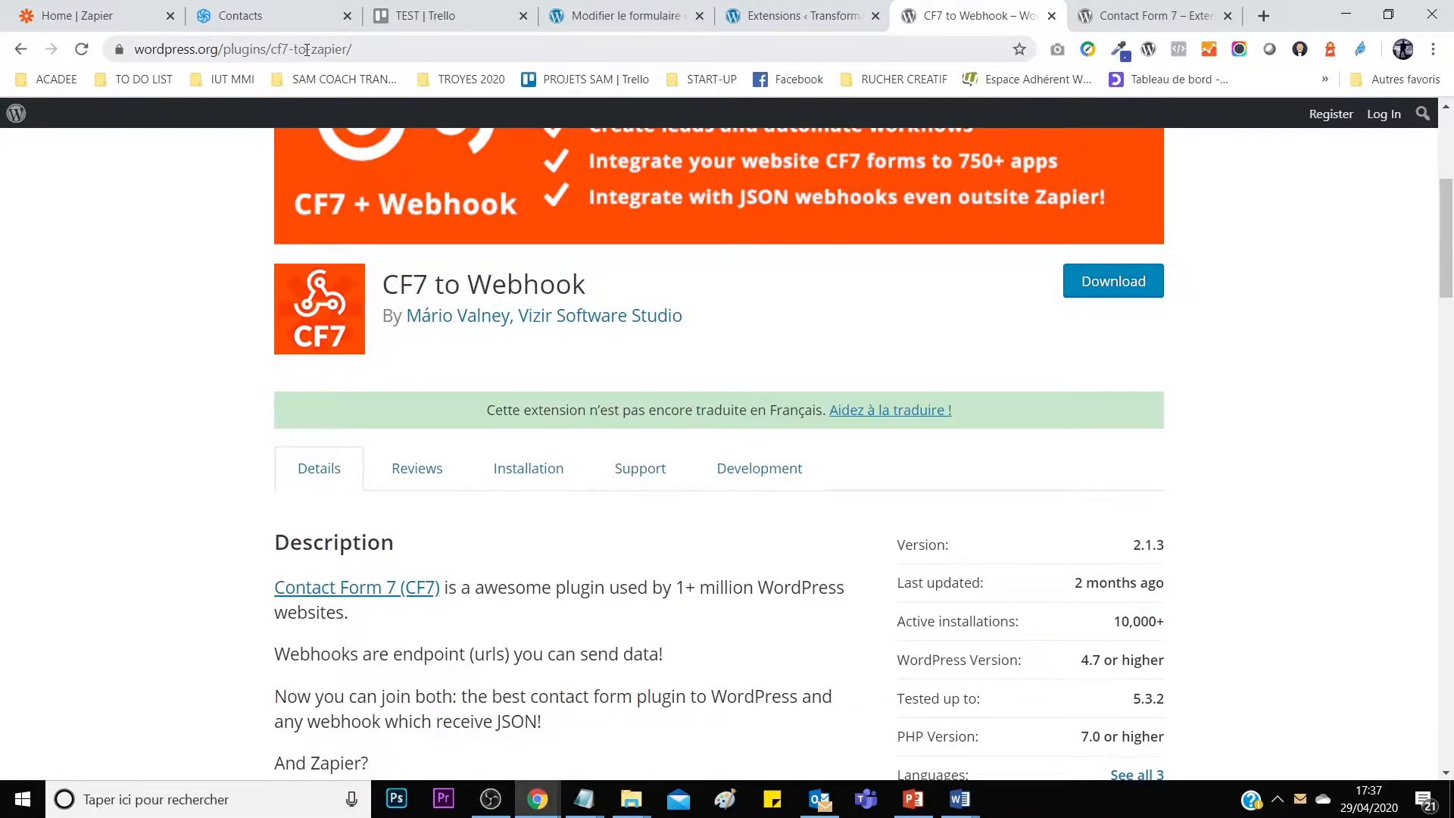
# Review the CF7 to Webhook plugin title, then scroll through the installed plugins list.
pyautogui.scroll(4, 738, 292)
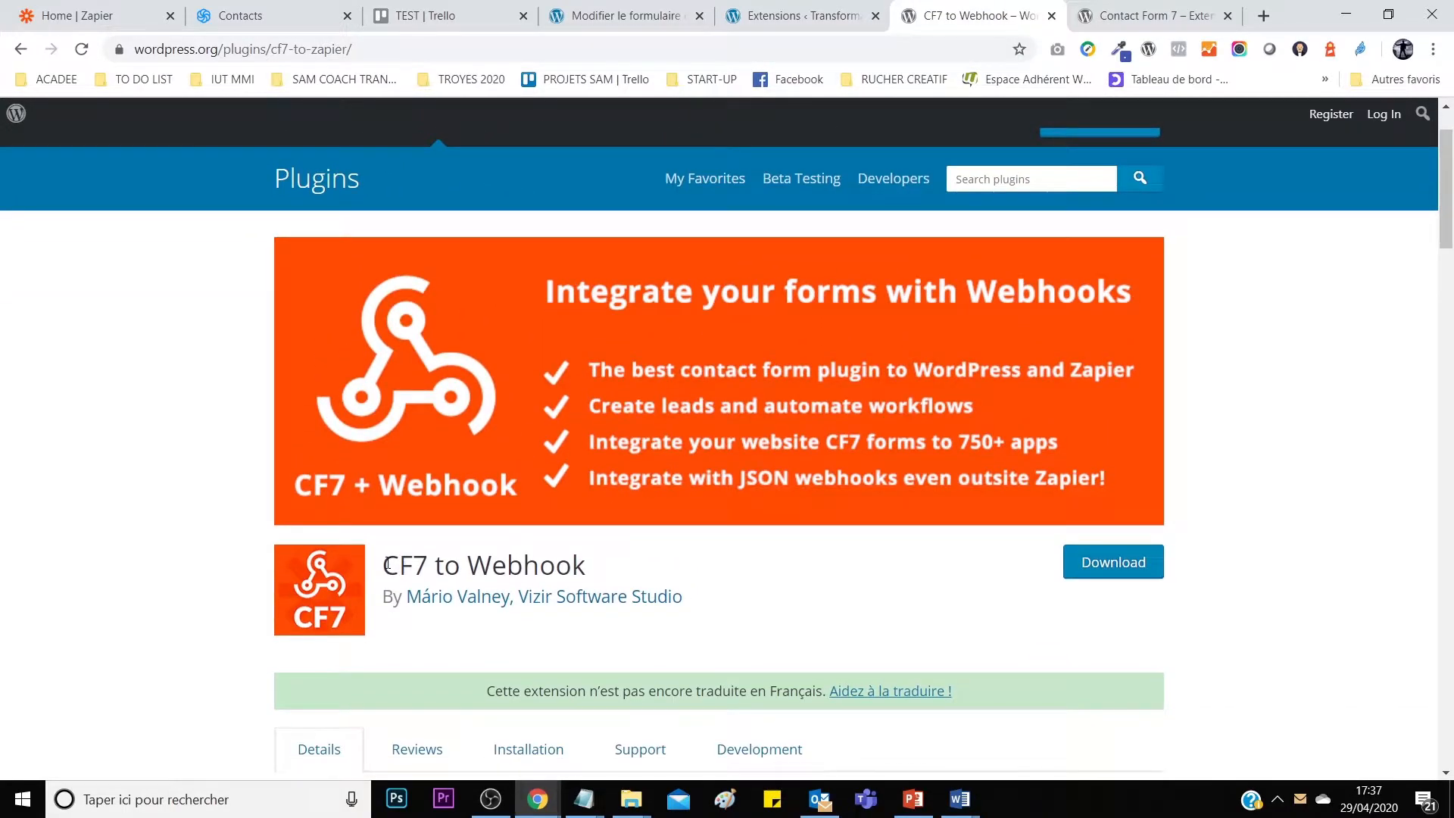
pyautogui.moveTo(387, 563); pyautogui.dragTo(464, 565)
pyautogui.click(555, 565)
pyautogui.moveTo(555, 565); pyautogui.dragTo(688, 544)
pyautogui.click(714, 570)
pyautogui.click(871, 7)
pyautogui.scroll(-3, 478, 477)
pyautogui.scroll(1, 509, 448)
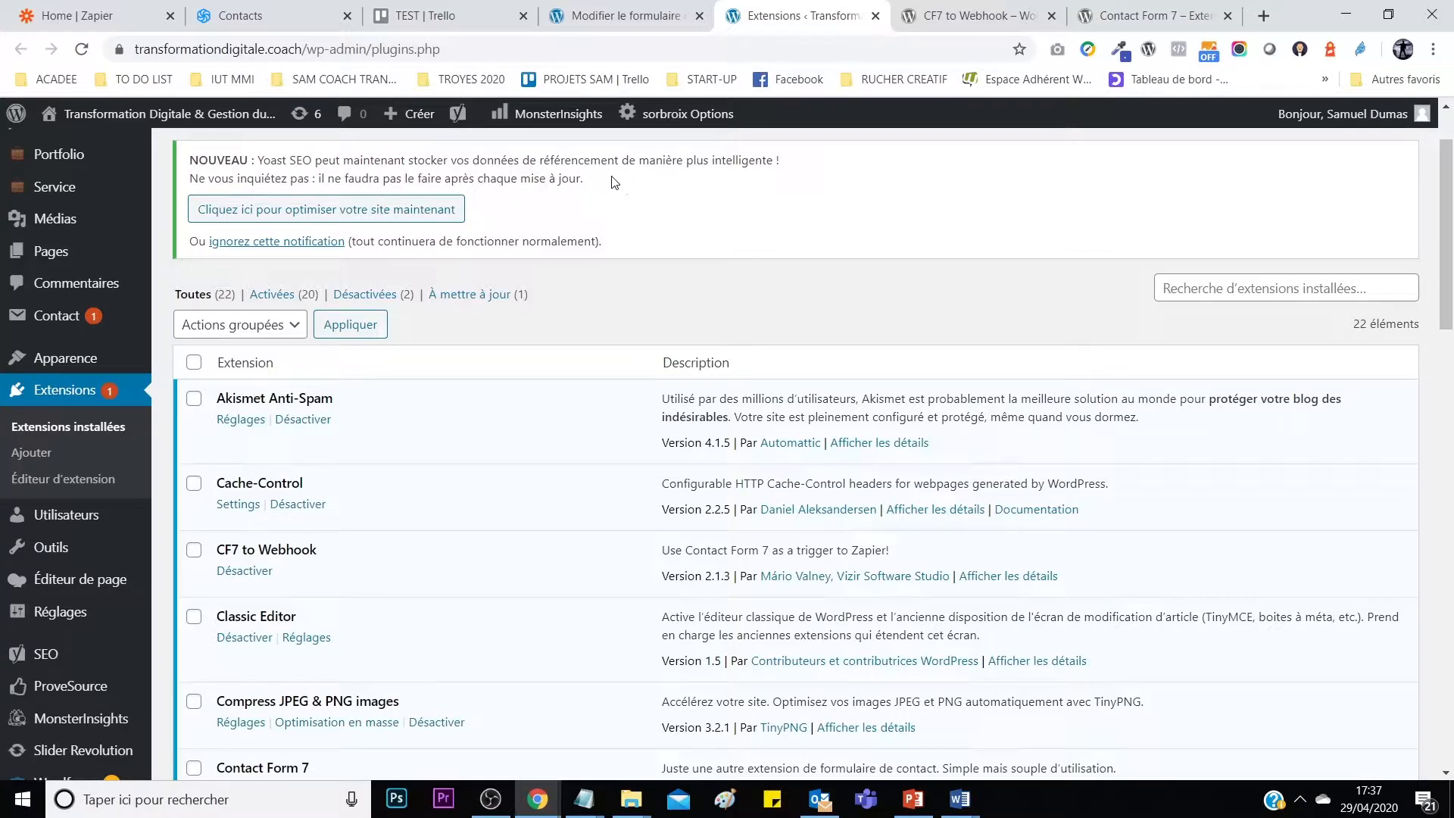
# Glance at the ebook thank-you page, then open Sendinblue's [7] LISTE DE TEST contacts.
pyautogui.moveTo(515, 807)
pyautogui.click(640, 719)
pyautogui.scroll(-4, 833, 473)
pyautogui.scroll(3, 833, 473)
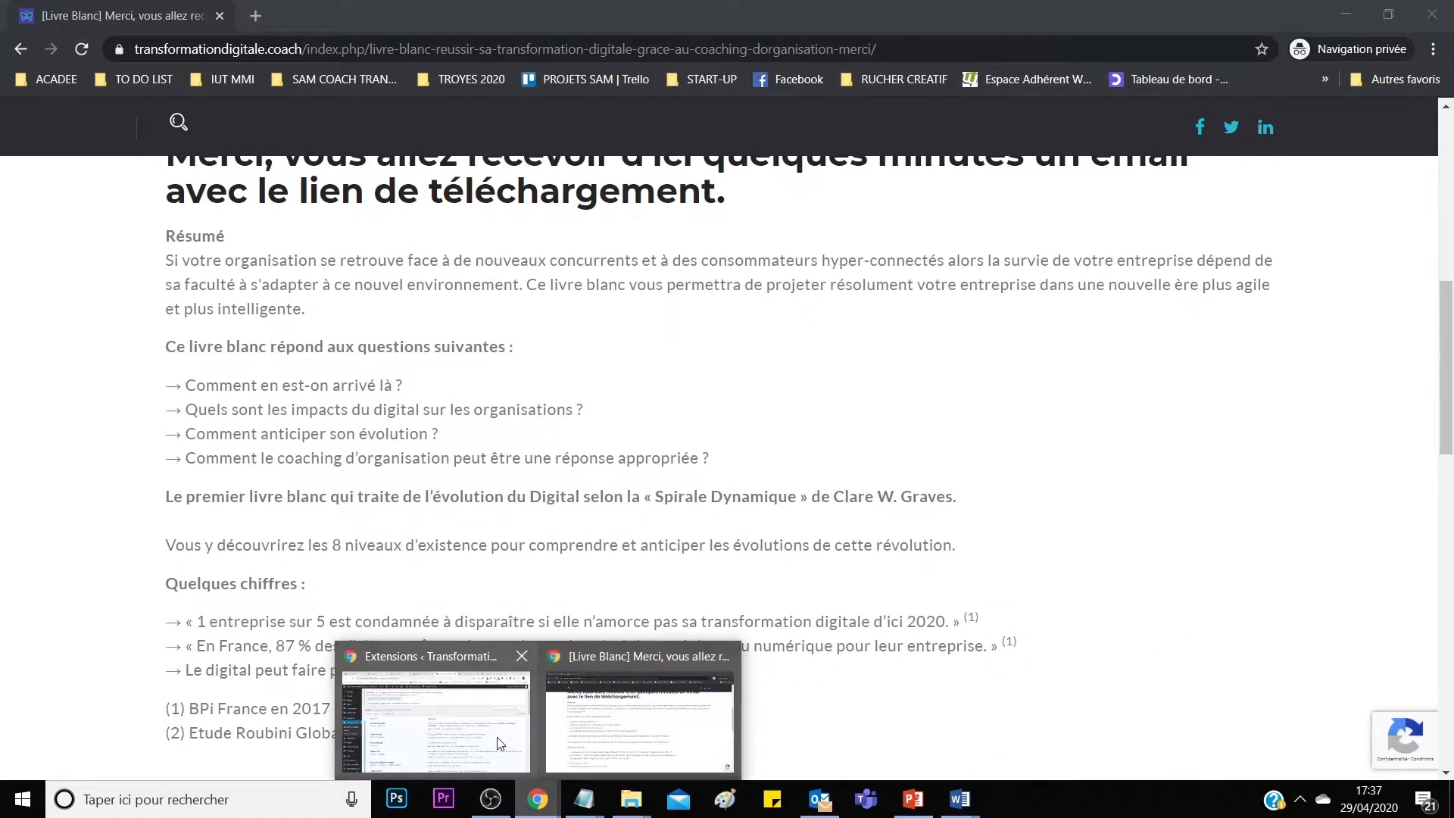
pyautogui.click(515, 738)
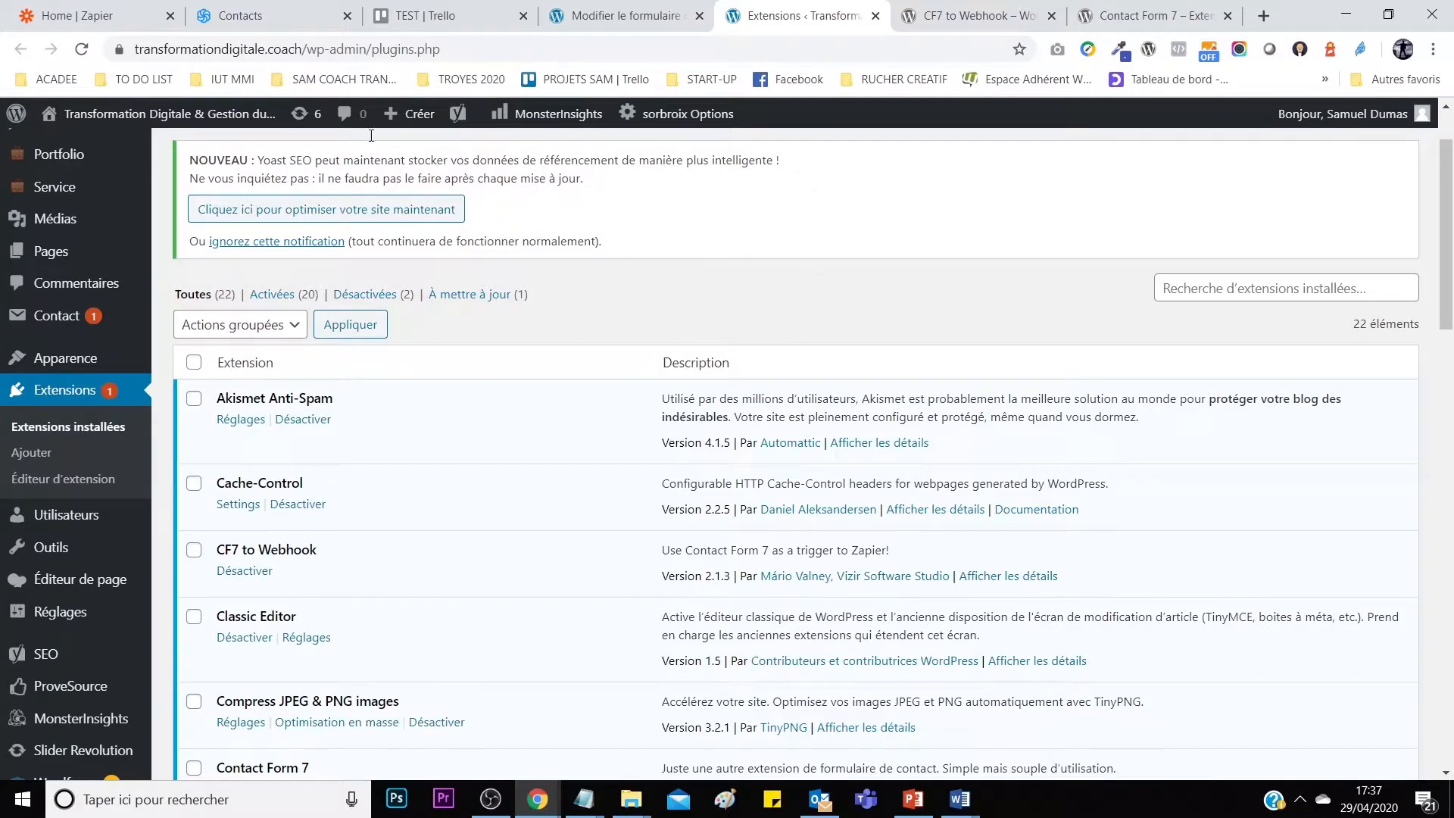
pyautogui.click(254, 13)
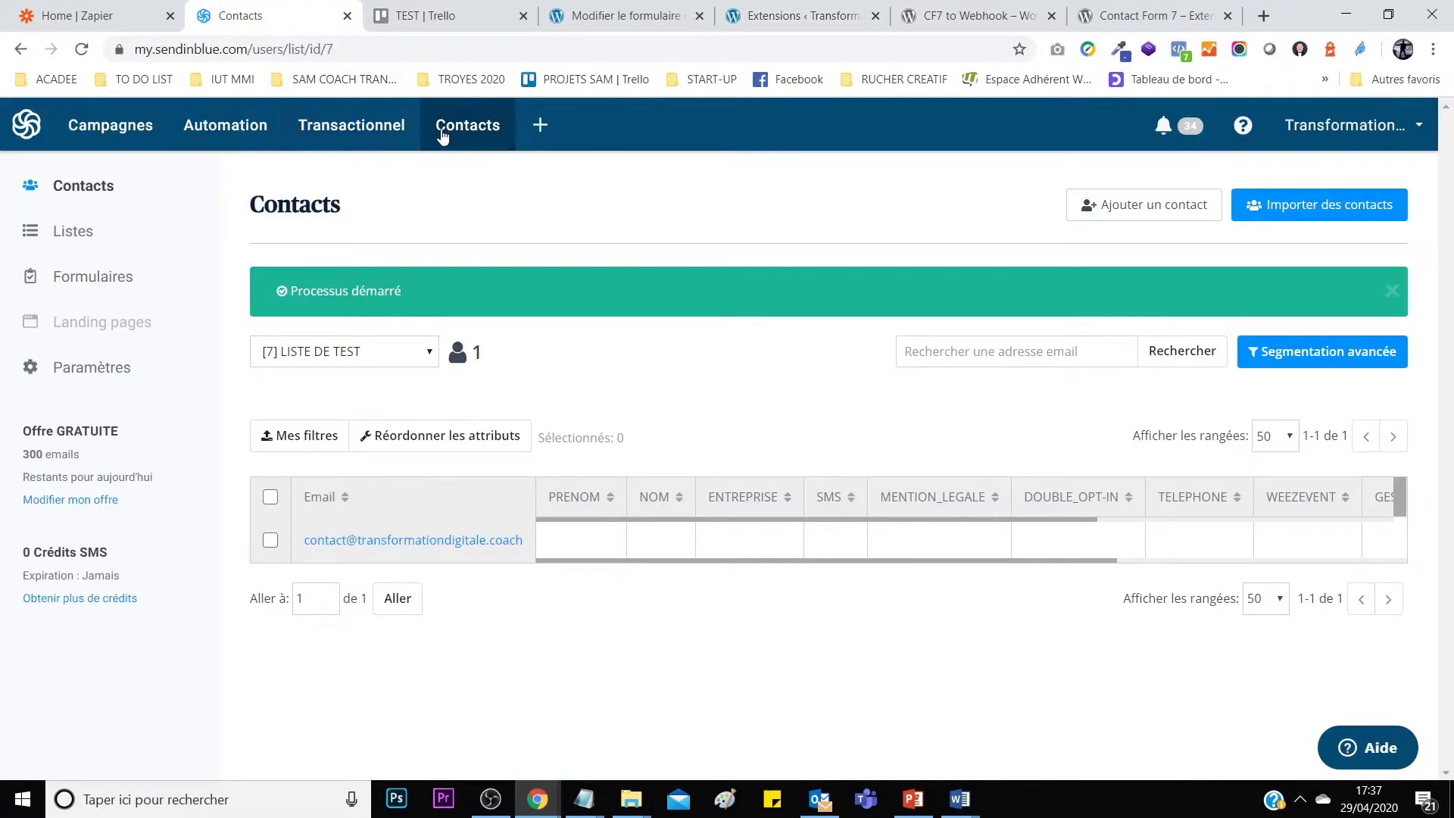
# Refresh [7] LISTE DE TEST to reveal ACADEE's new subscriber, then show the TEST Trello board.
pyautogui.press('F5')
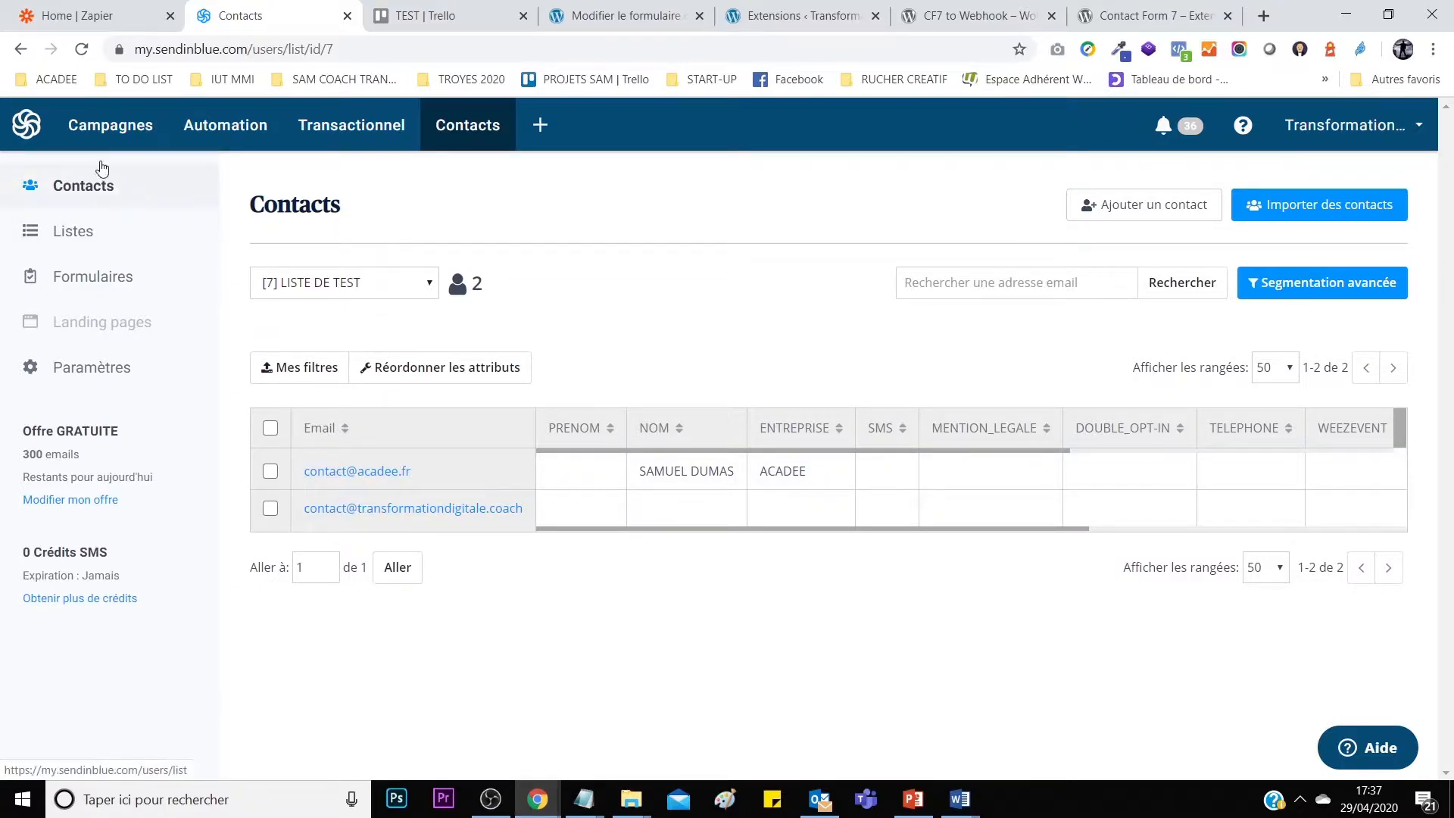
pyautogui.click(447, 17)
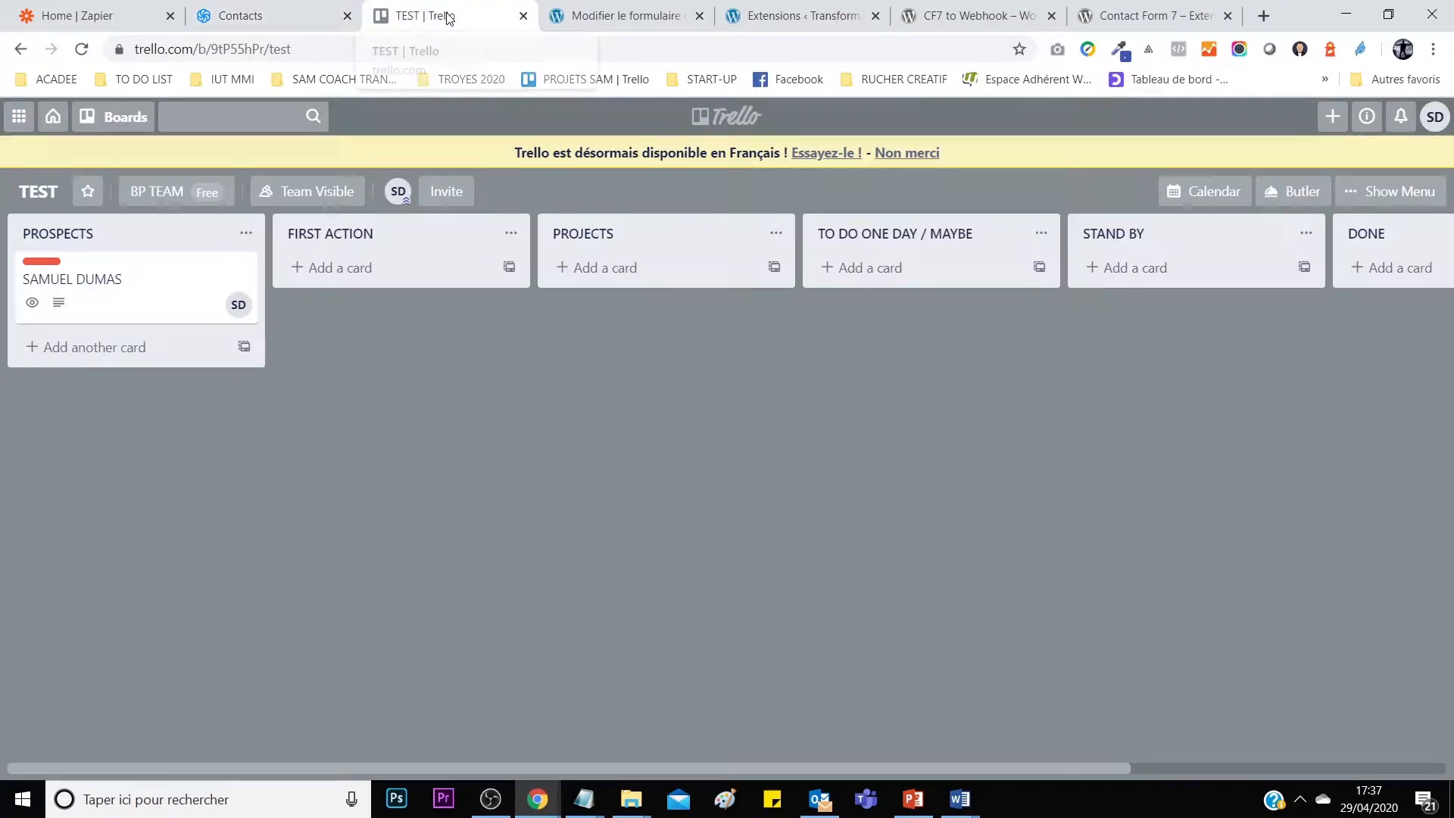
# Open the prospect card and post the comment 'disponible demain à 16h'.
pyautogui.click(136, 282)
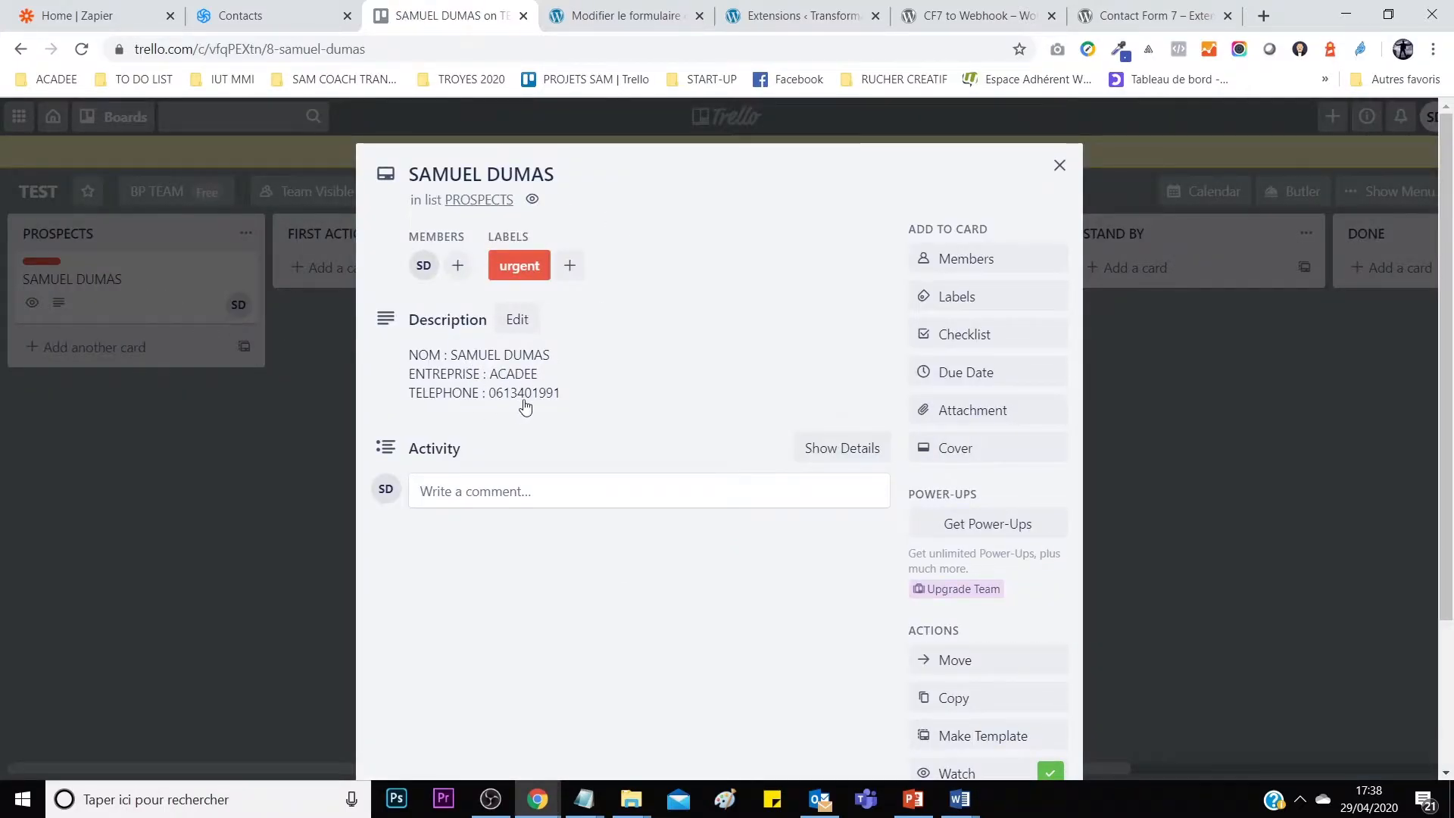
pyautogui.moveTo(496, 398); pyautogui.dragTo(567, 398)
pyautogui.click(571, 399)
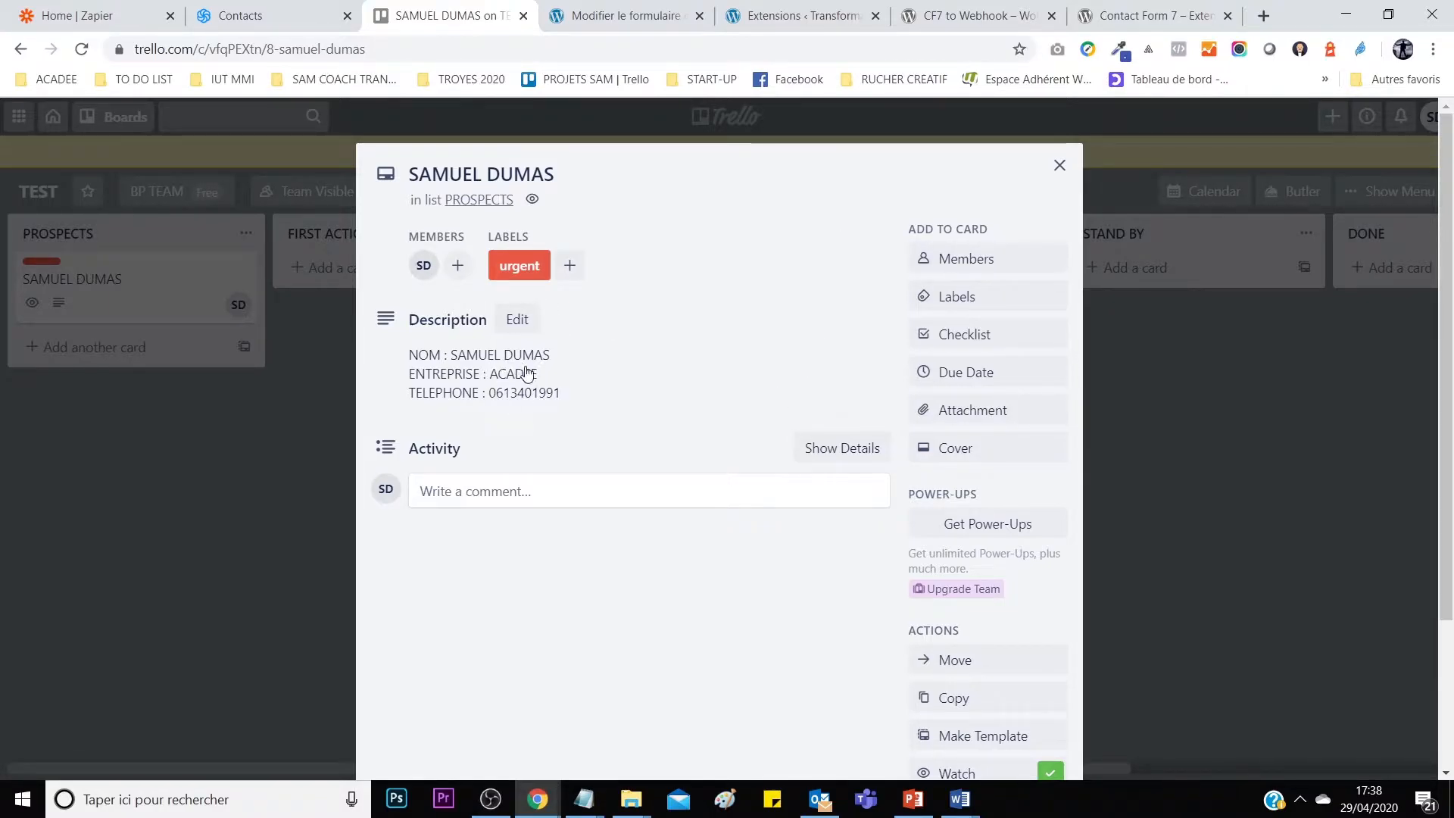
pyautogui.click(564, 496)
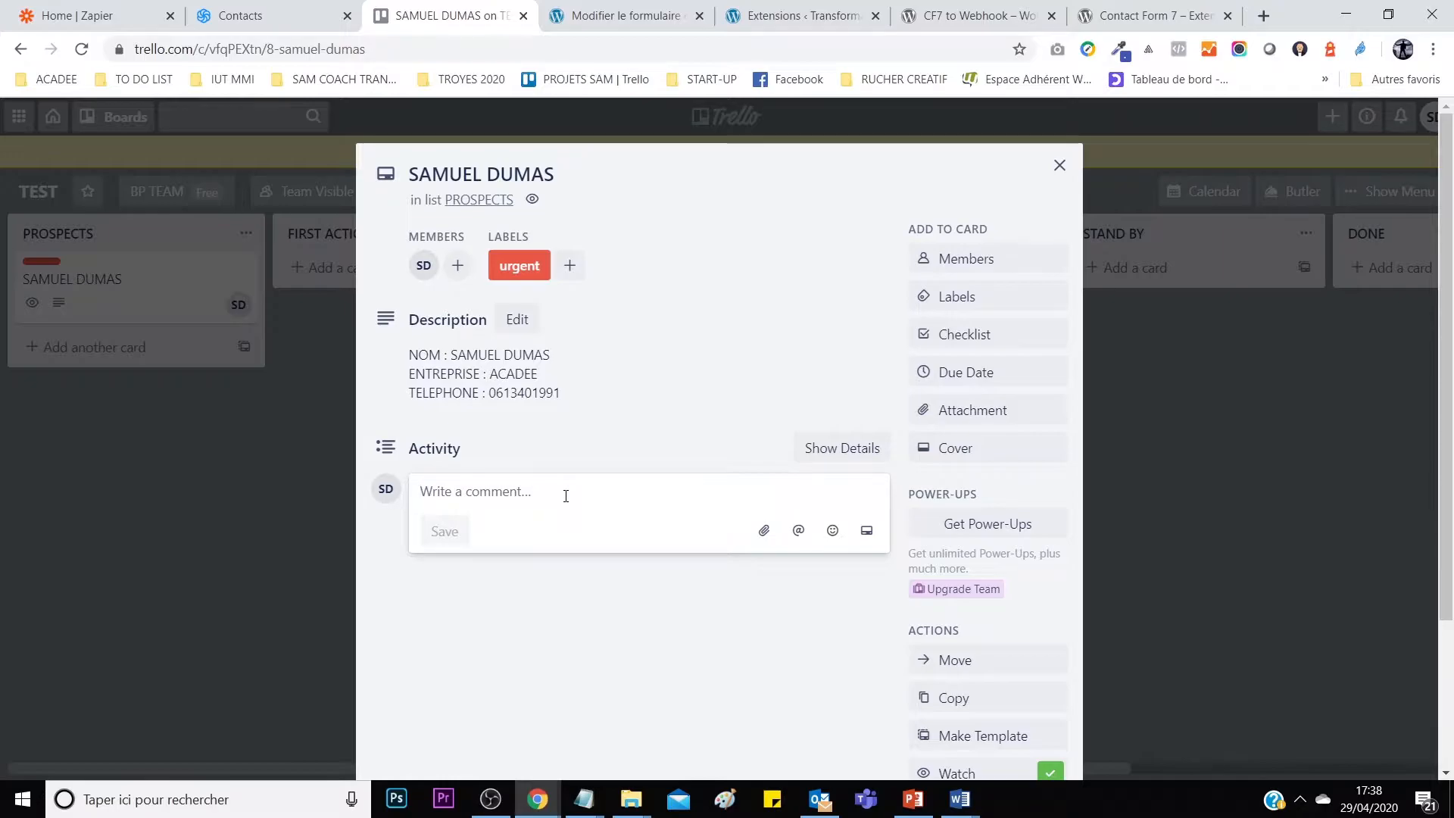
pyautogui.write('disp')
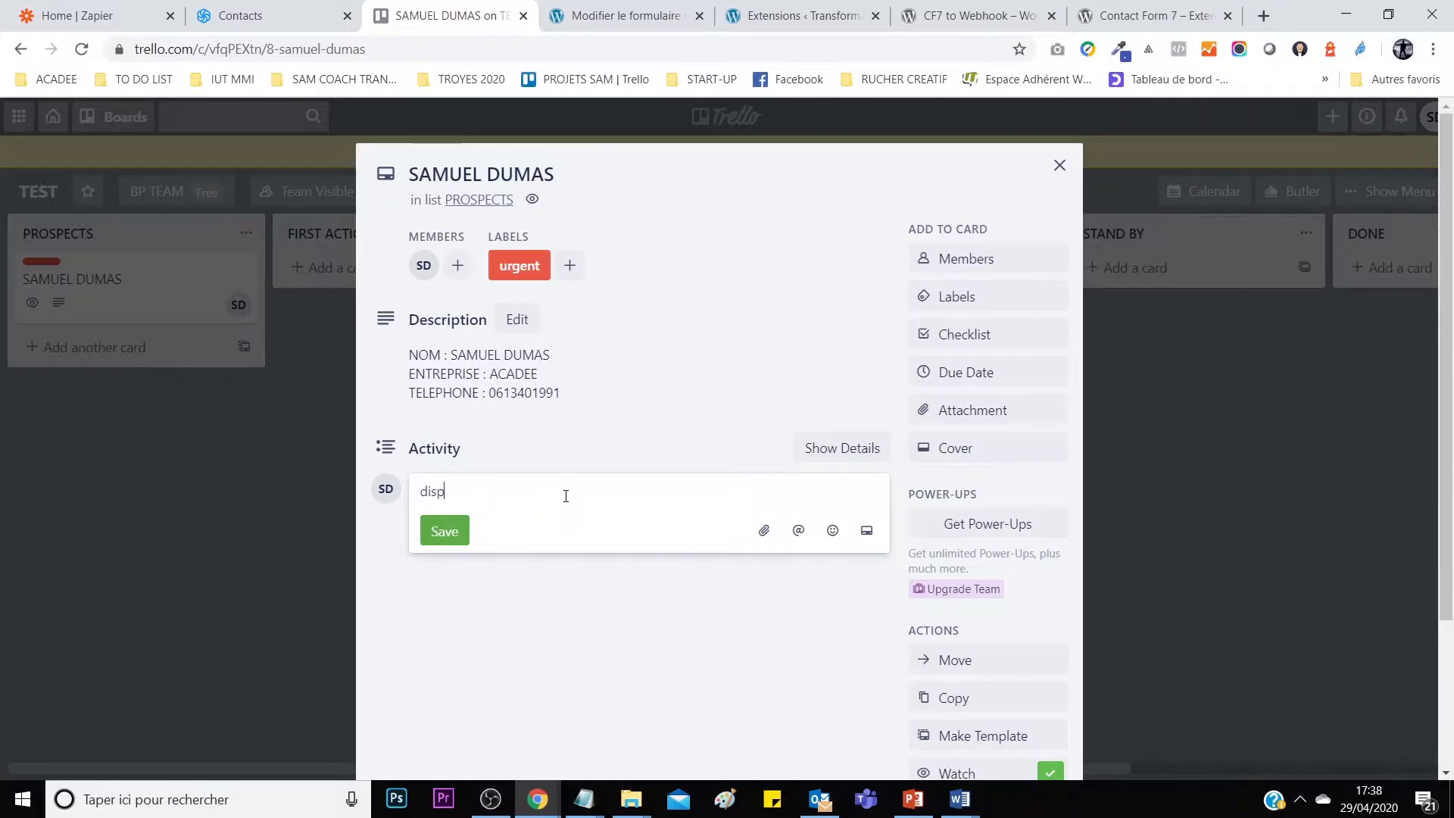
pyautogui.write('onible demain à 16h')
pyautogui.press('Return')
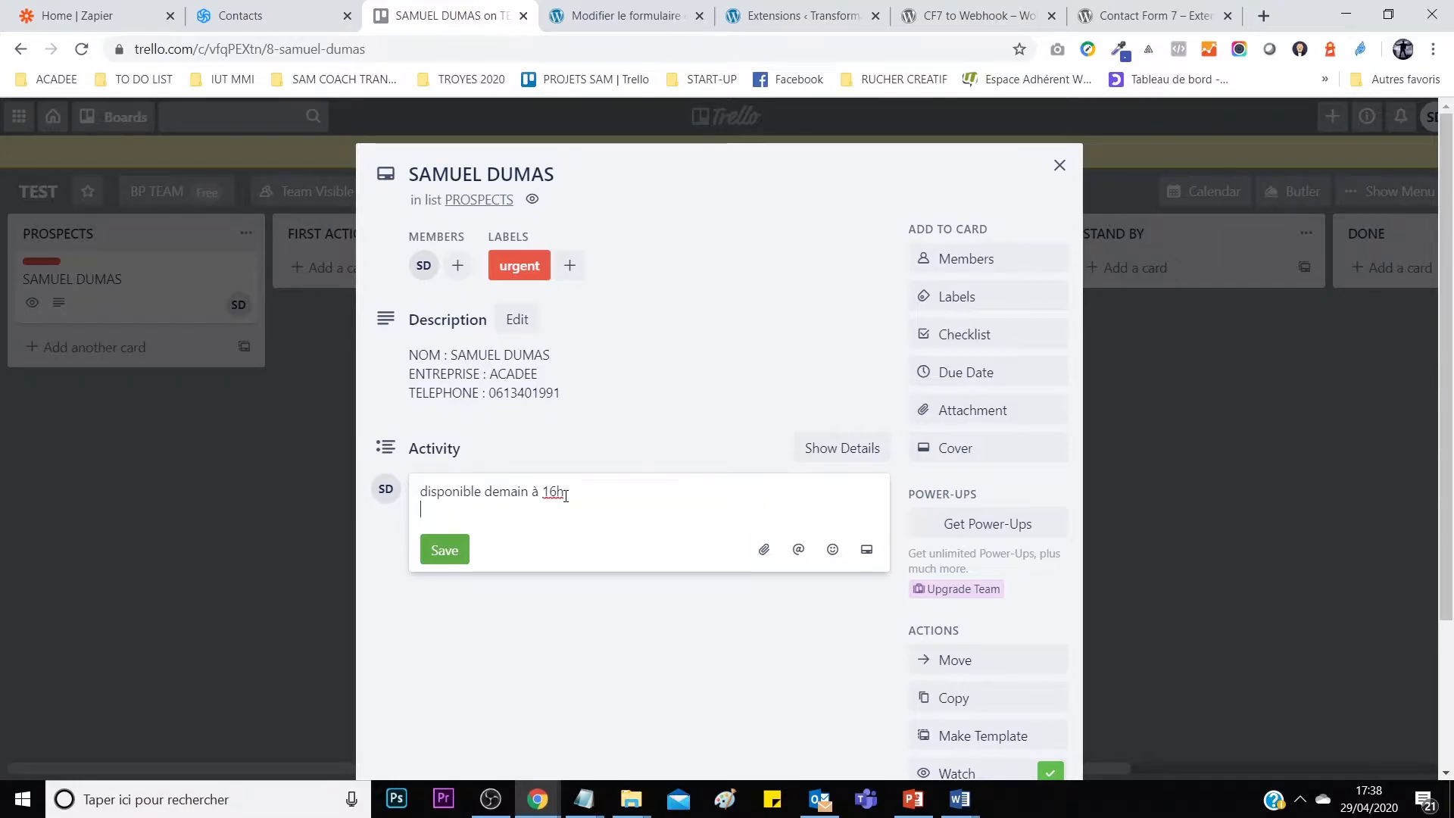
pyautogui.click(444, 551)
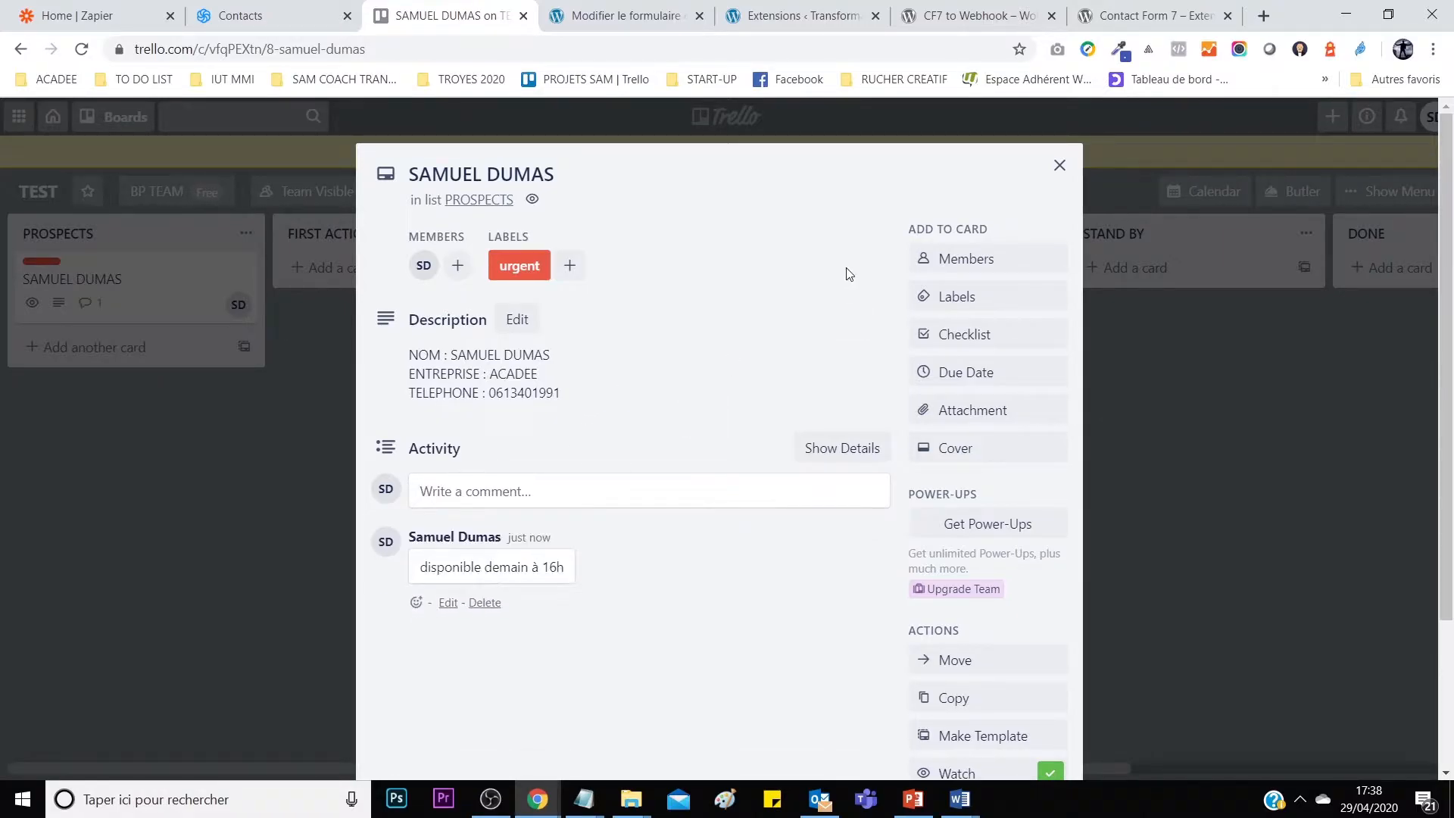
# Replace the prospect card's urgent label with the yellow label and close the card.
pyautogui.click(979, 300)
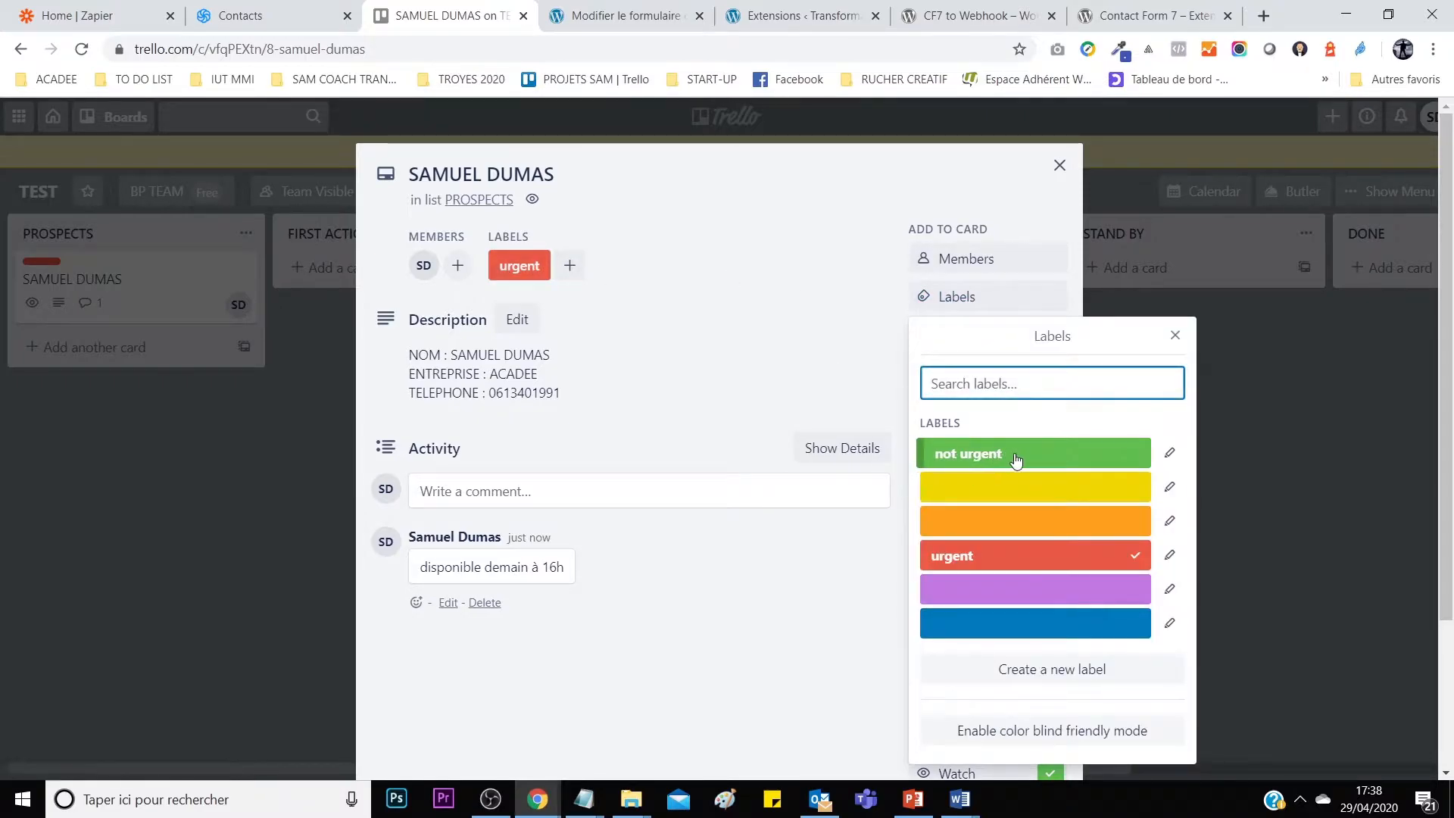
pyautogui.click(1022, 490)
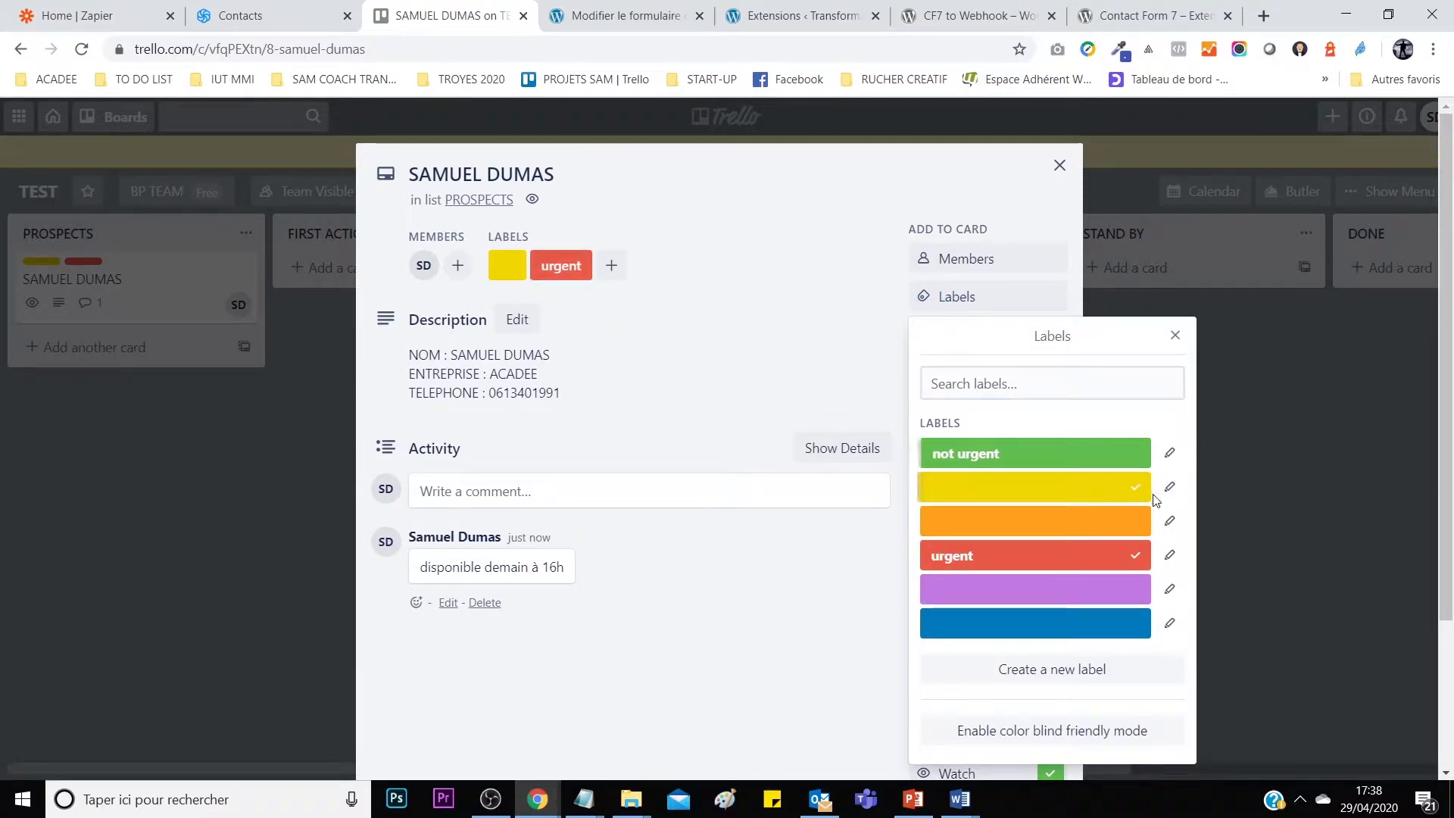
pyautogui.click(1132, 557)
pyautogui.click(757, 282)
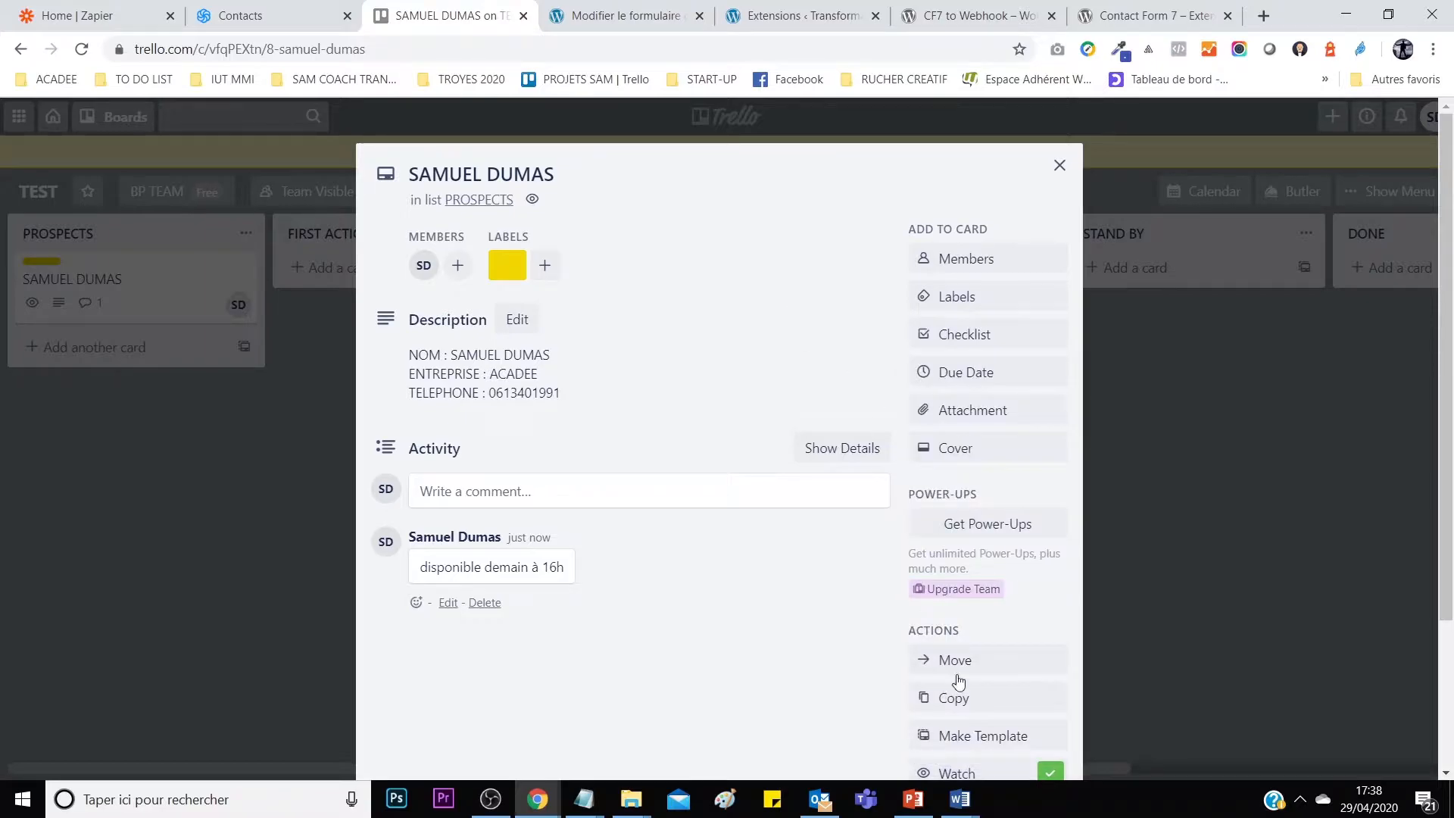
pyautogui.scroll(-3, 834, 496)
pyautogui.scroll(5, 859, 530)
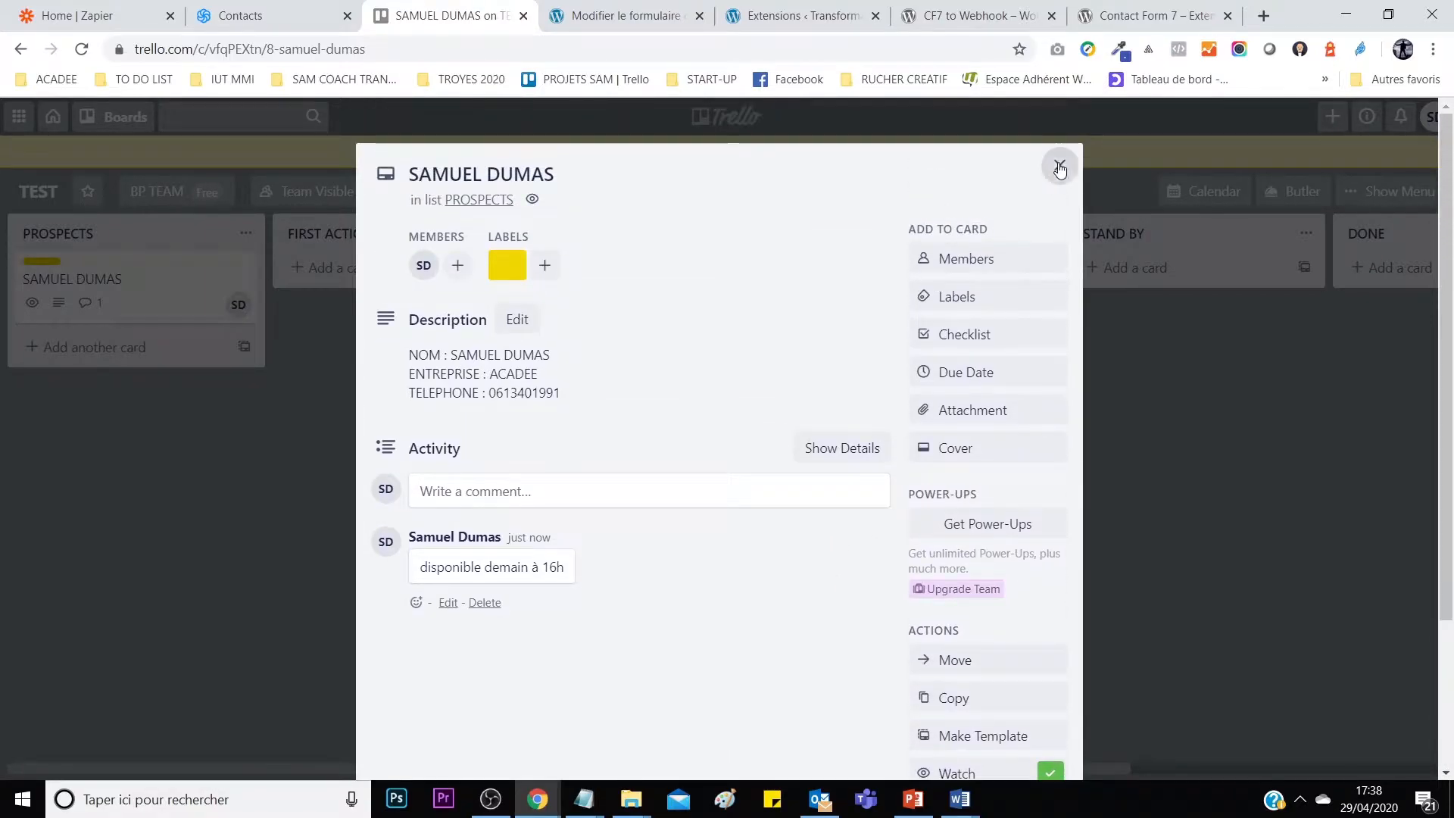
pyautogui.click(1057, 162)
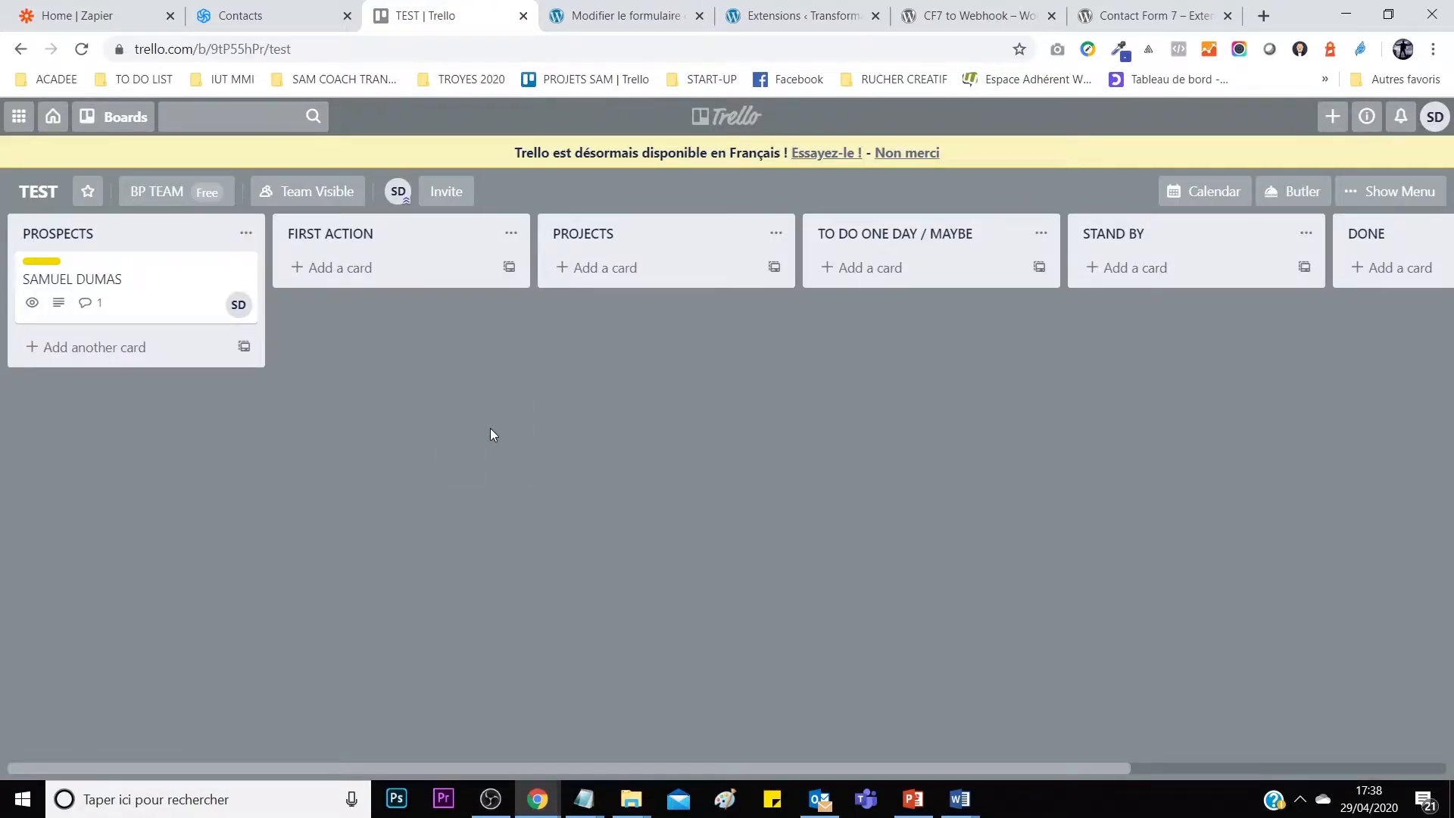
pyautogui.click(91, 15)
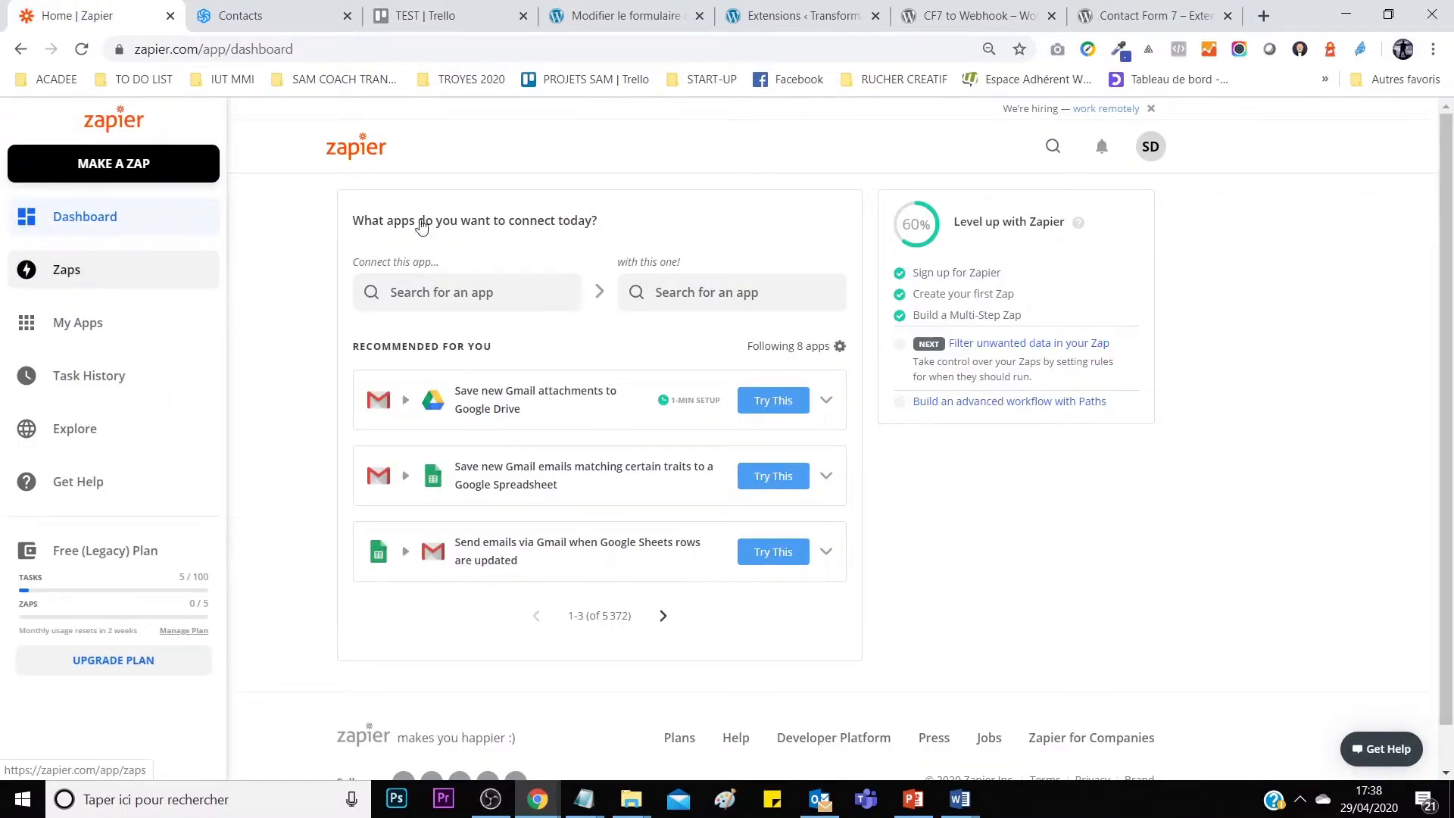
# Inspect the zap 'transfo push trello & sendinblue' from the Zaps list.
pyautogui.click(67, 272)
pyautogui.click(894, 353)
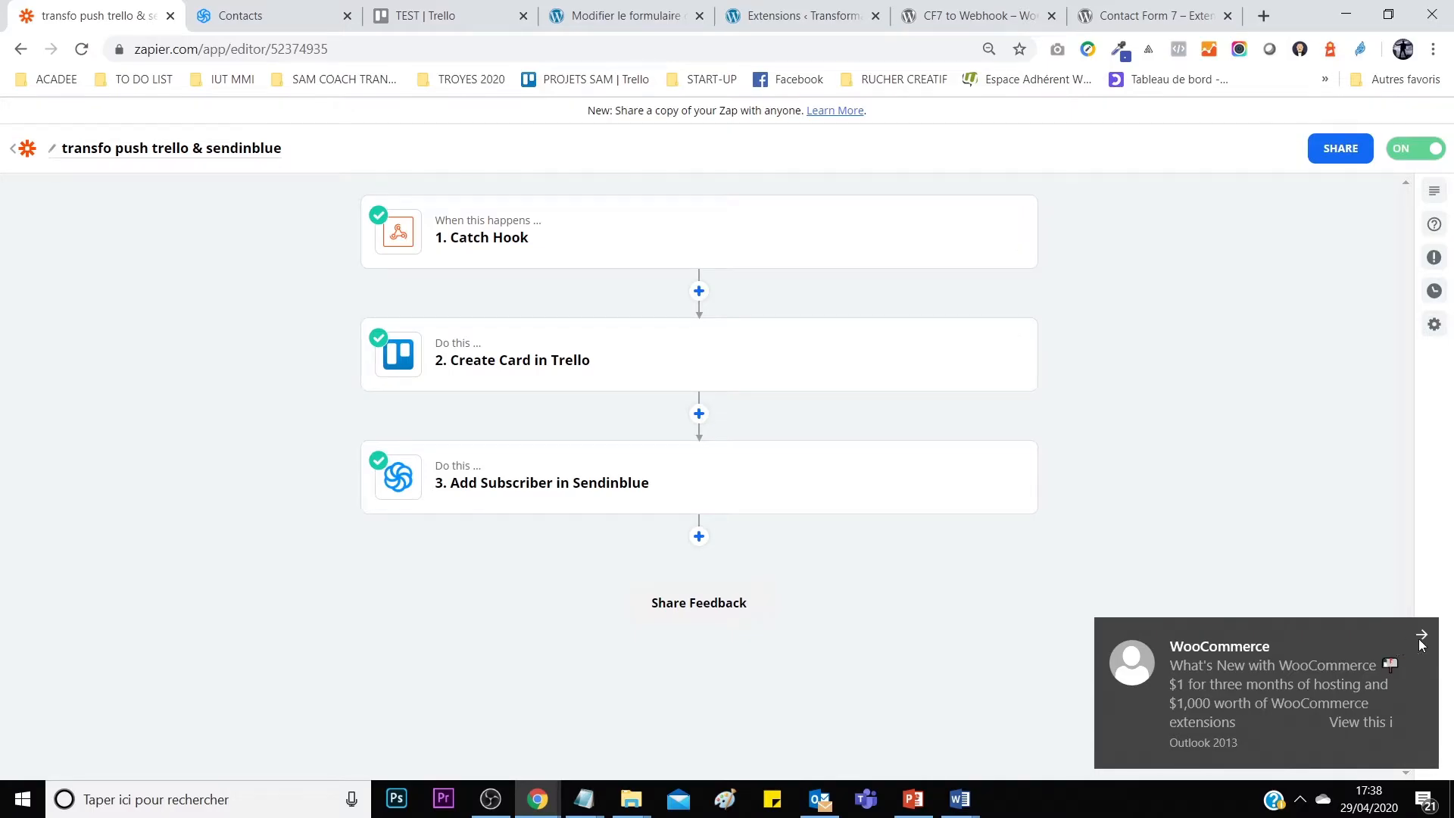
pyautogui.click(1420, 636)
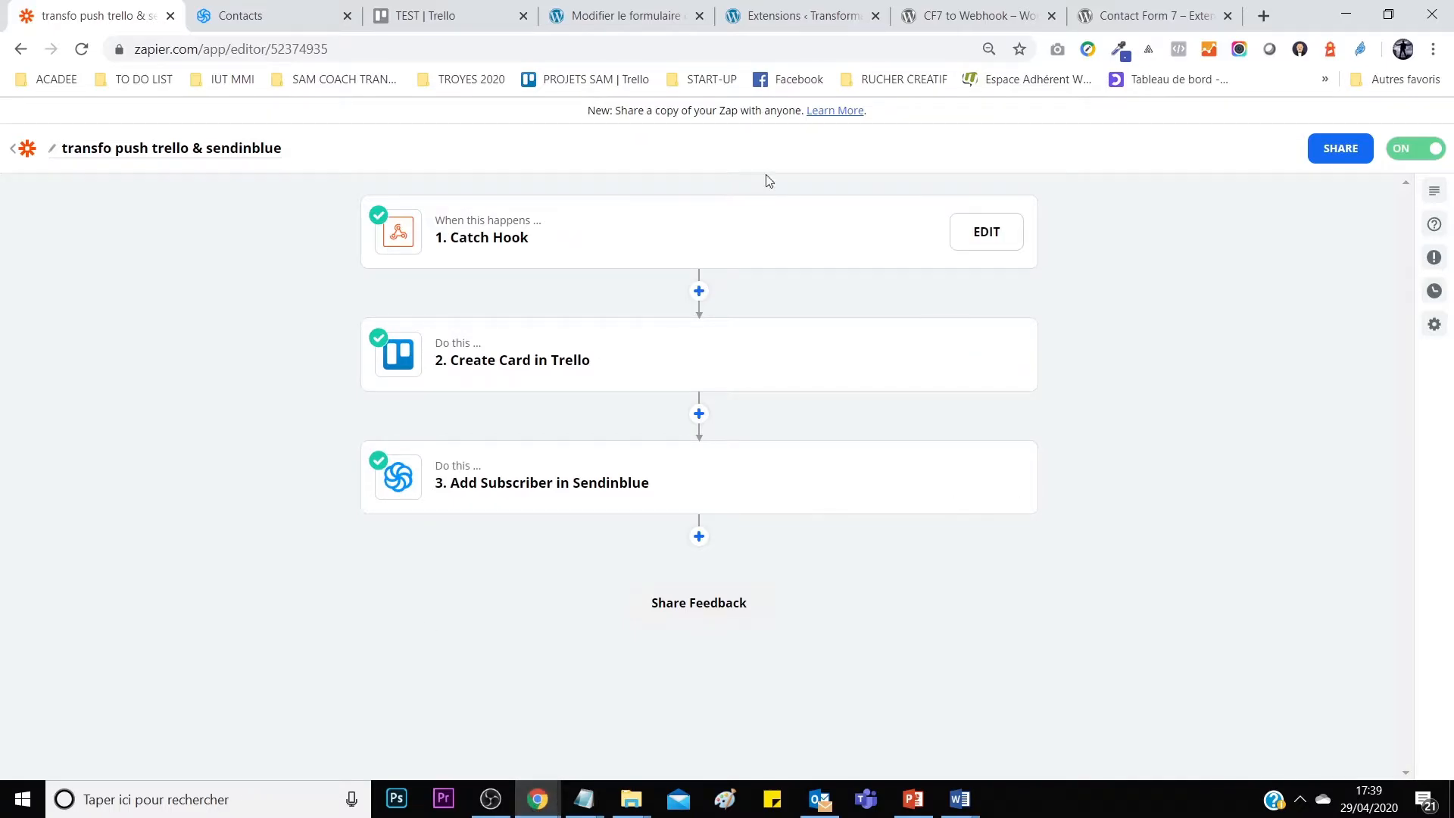
pyautogui.click(666, 15)
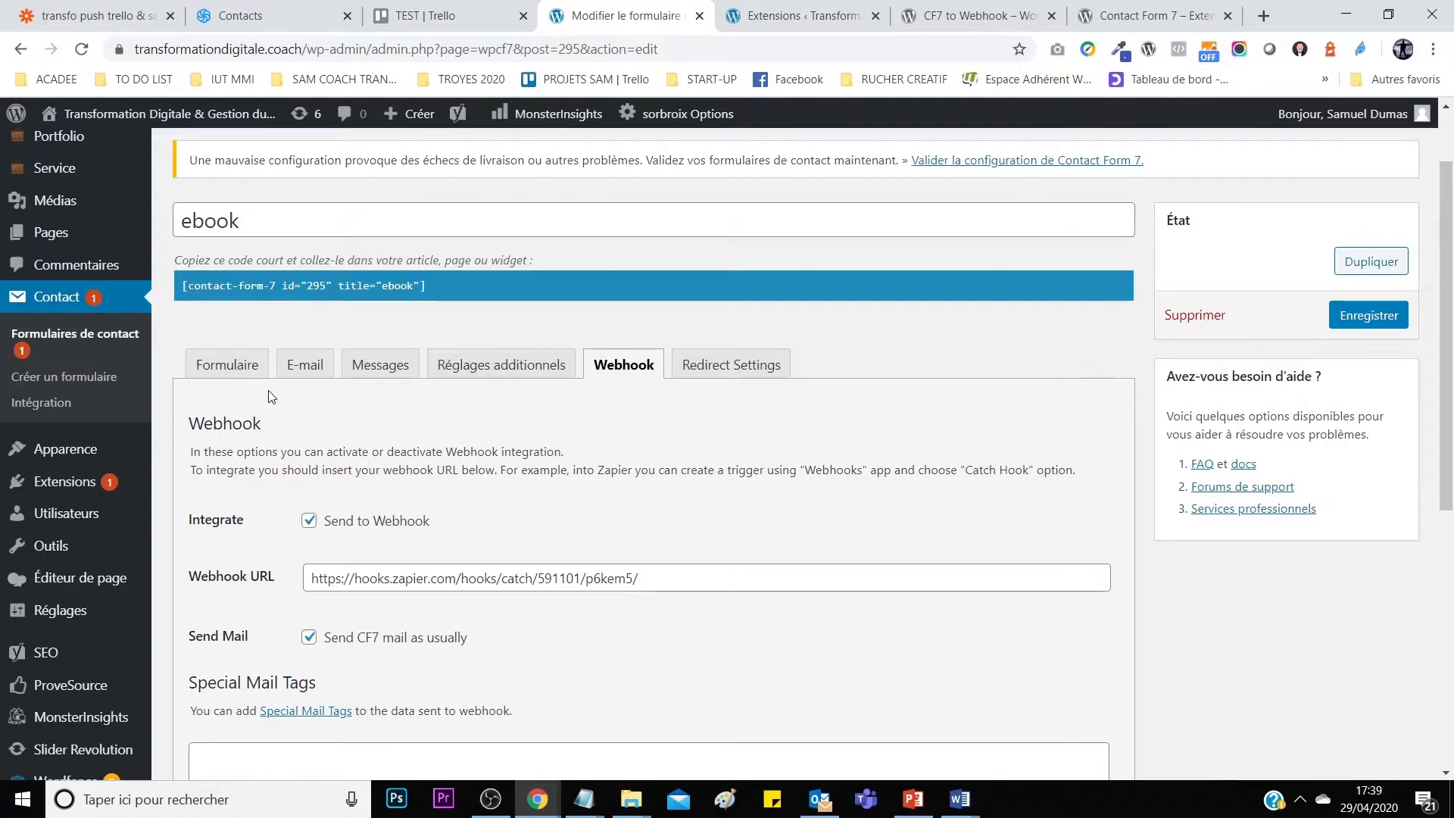
# Review the ebook form's field definitions and return to the ebook download form page.
pyautogui.click(227, 367)
pyautogui.scroll(-2, 505, 545)
pyautogui.scroll(2, 506, 545)
pyautogui.moveTo(537, 796)
pyautogui.click(704, 748)
pyautogui.click(21, 49)
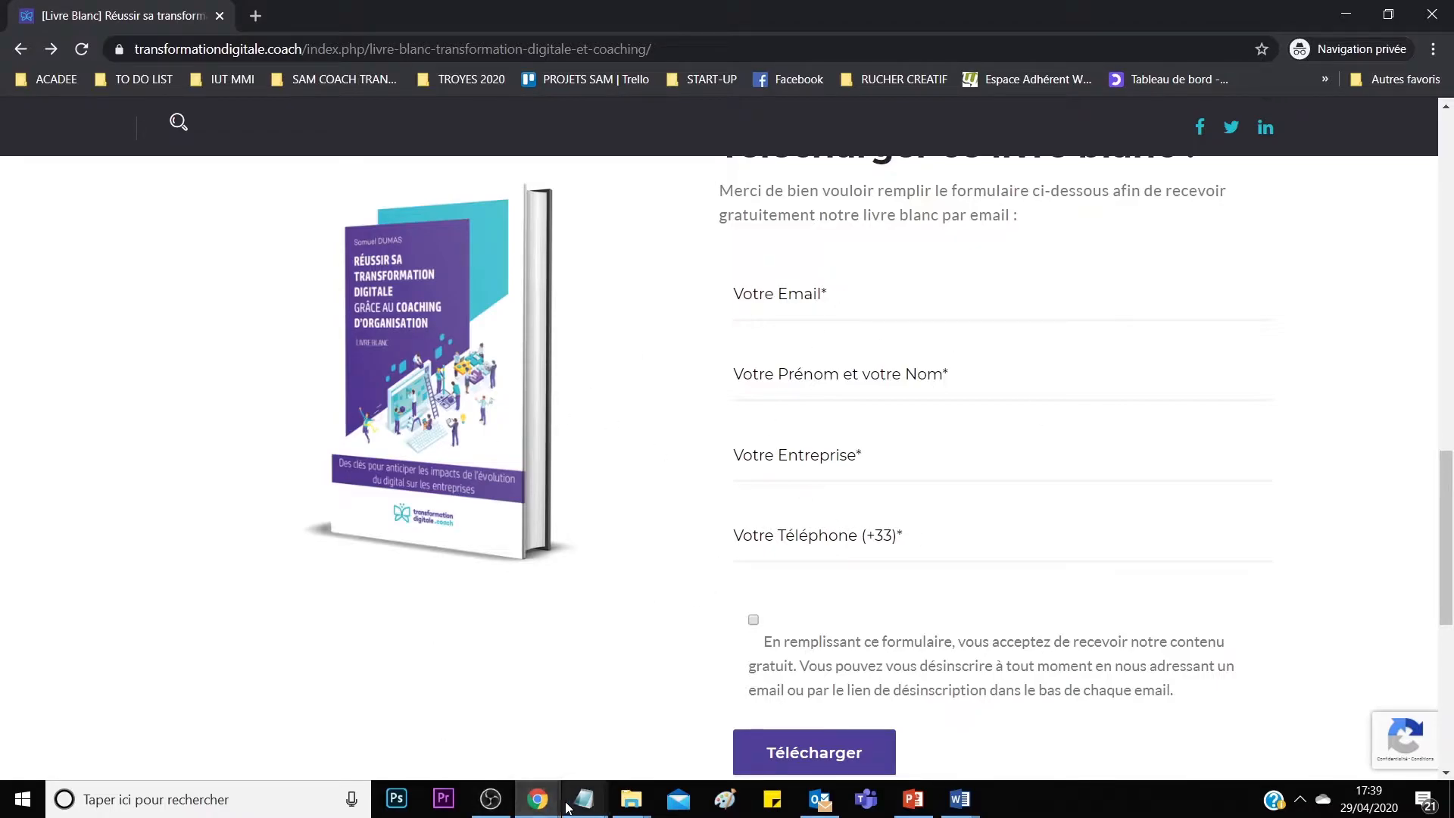
# Point out CF7 to Webhook among installed plugins, then show the ebook form's Webhook settings.
pyautogui.moveTo(537, 799)
pyautogui.click(442, 715)
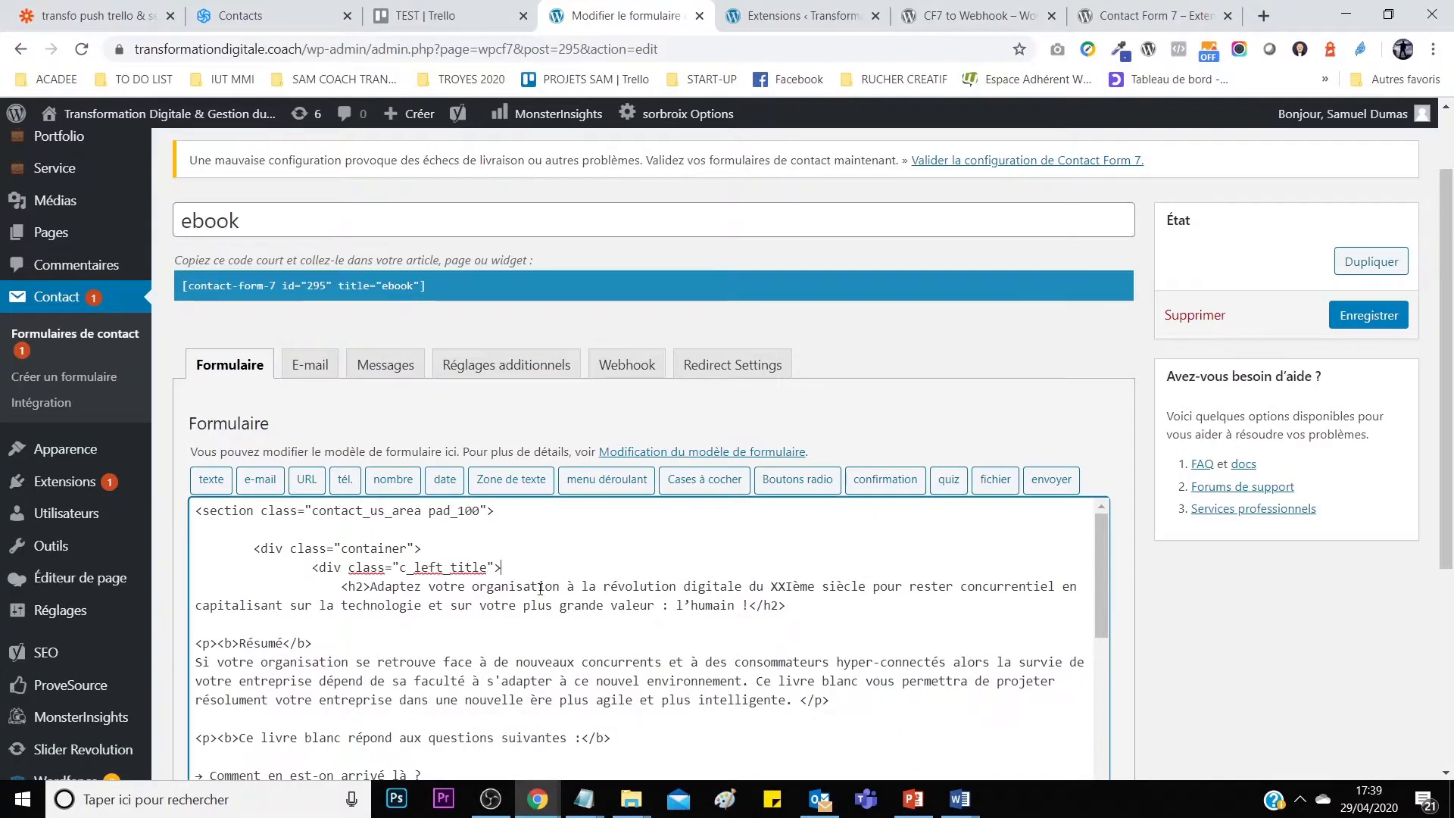
pyautogui.click(533, 568)
pyautogui.click(783, 27)
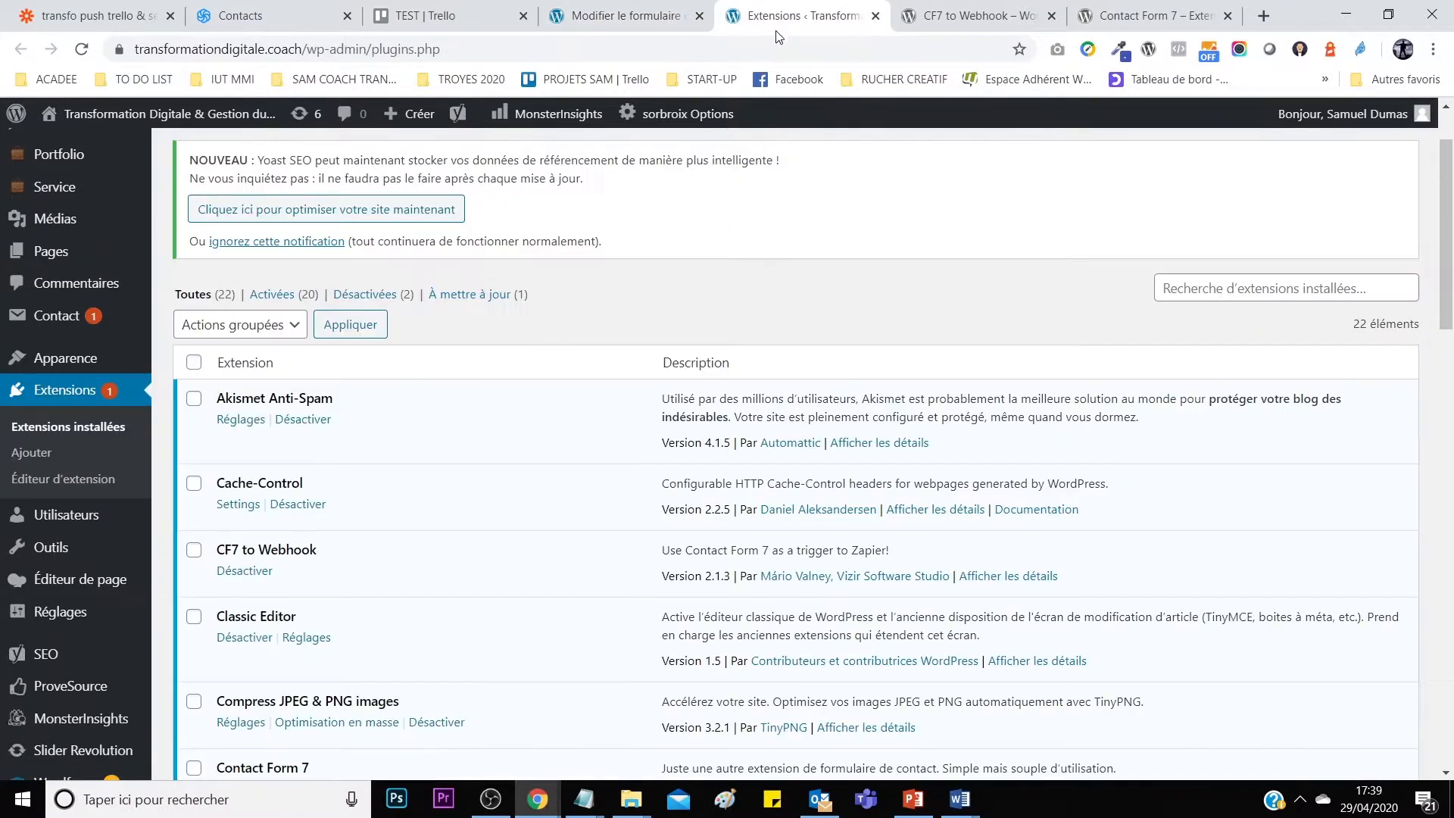
pyautogui.moveTo(217, 550); pyautogui.dragTo(287, 555)
pyautogui.click(373, 557)
pyautogui.click(591, 10)
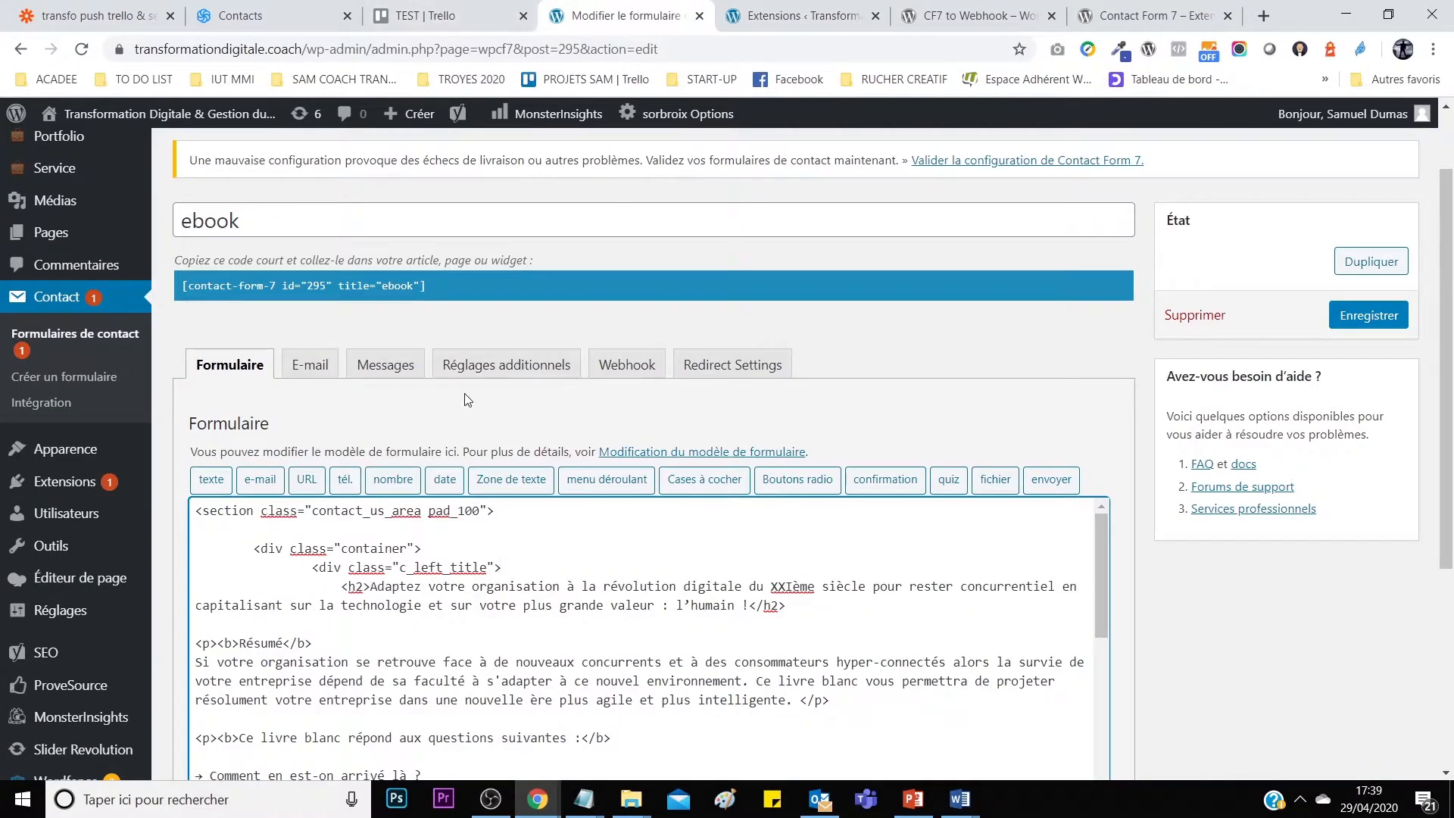
pyautogui.click(625, 367)
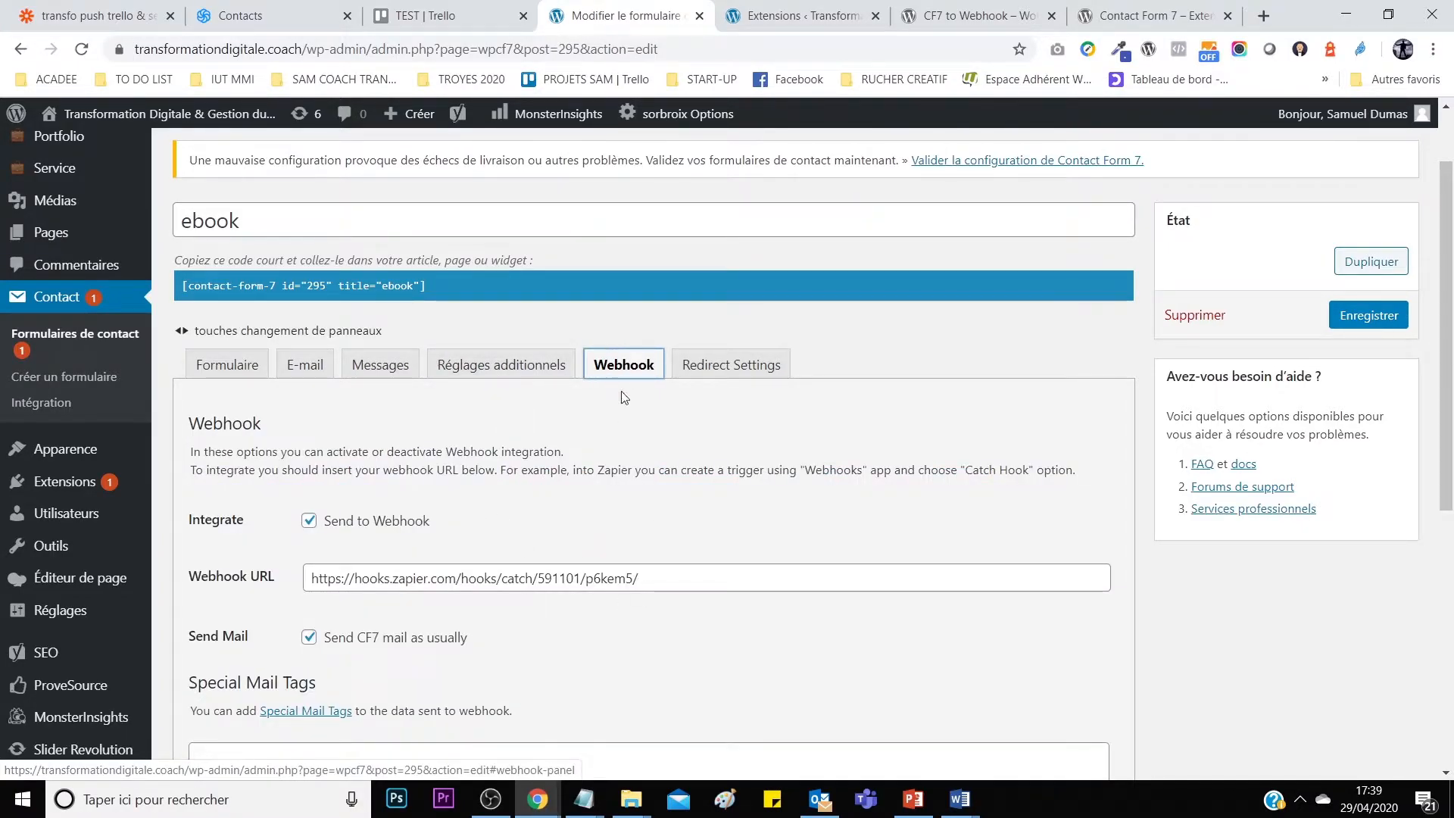
pyautogui.click(102, 16)
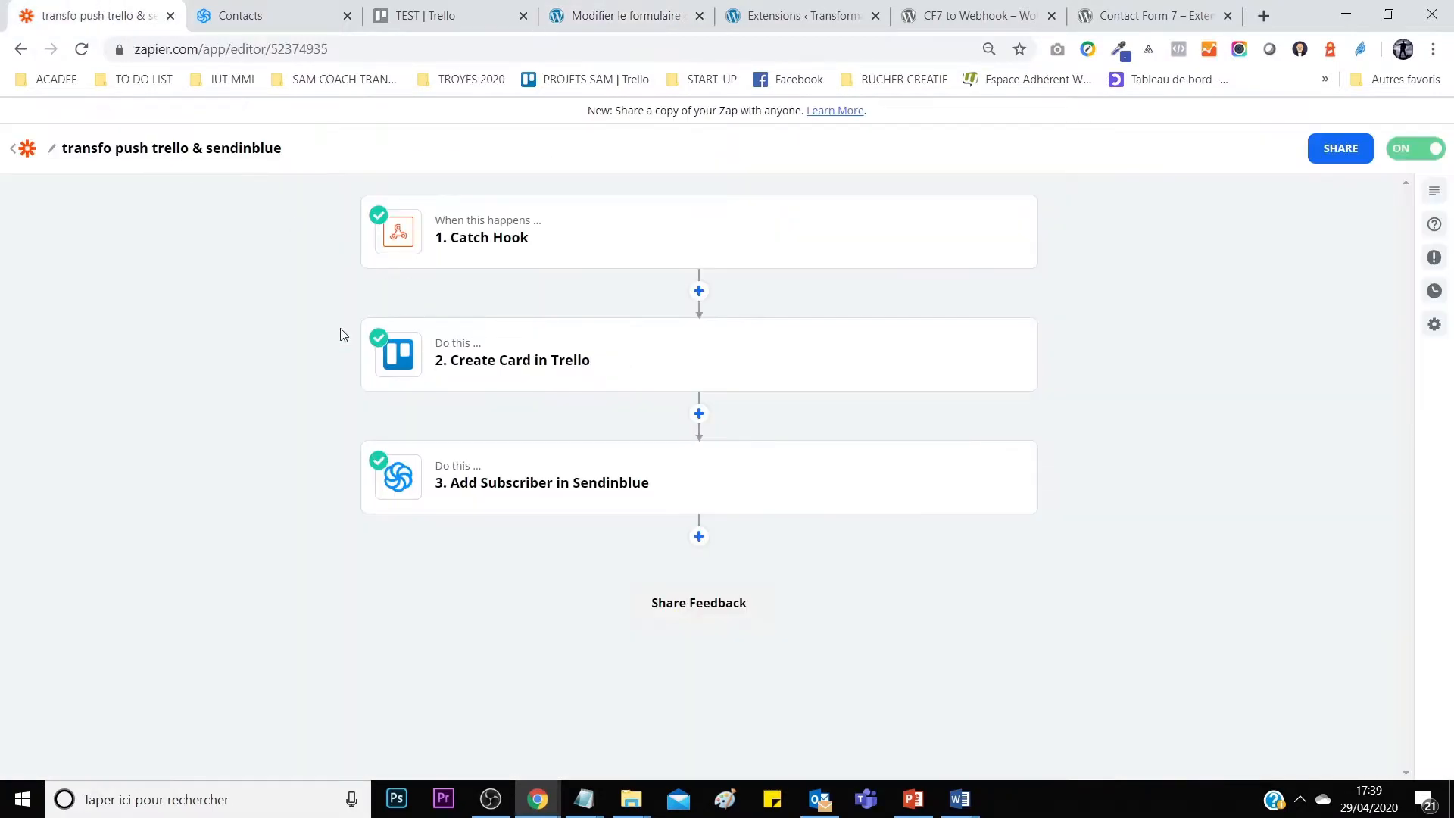
# Leave the transfo push trello & sendinblue zap via My Zaps and go to the Home dashboard.
pyautogui.click(27, 150)
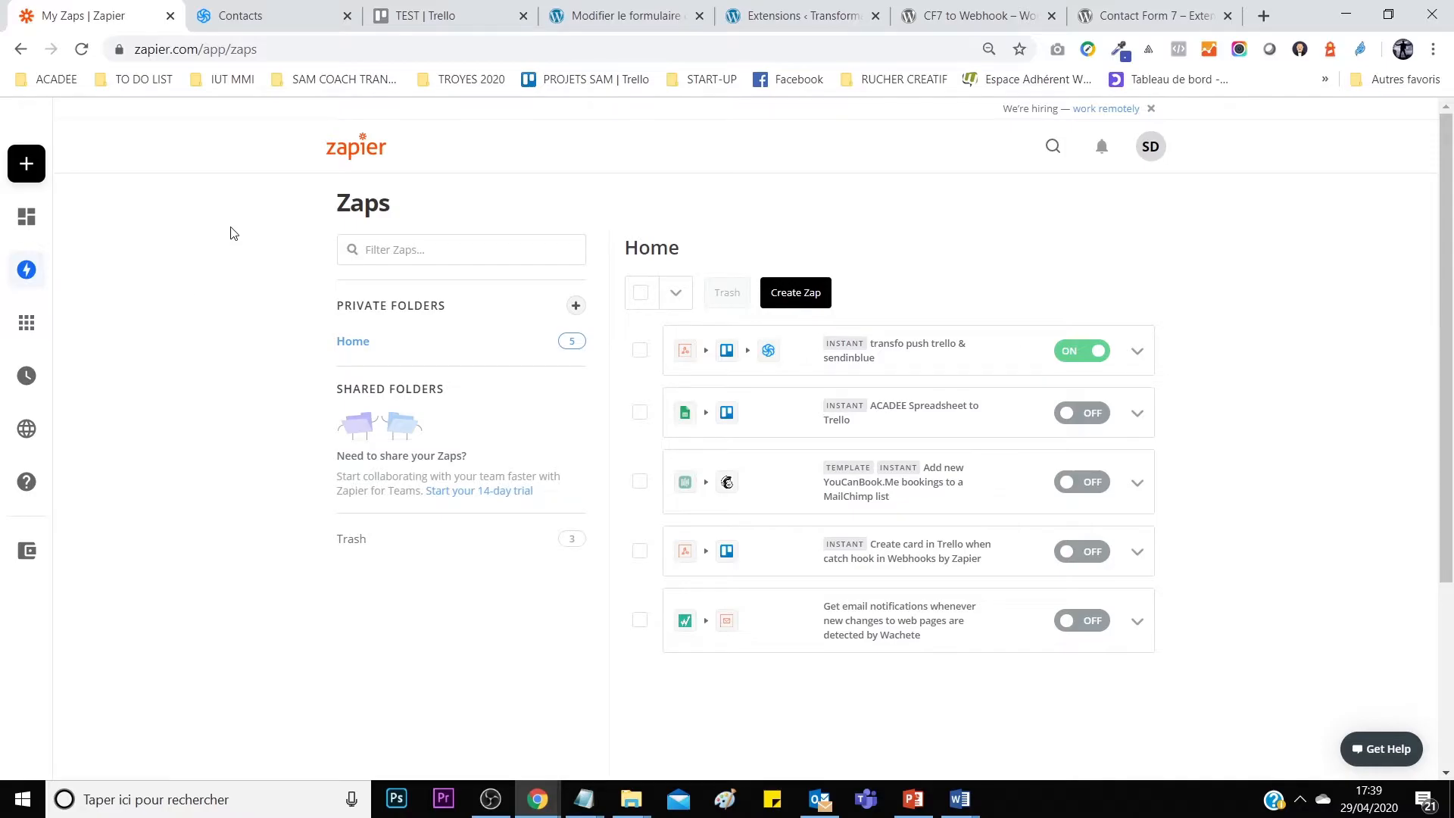
pyautogui.click(892, 357)
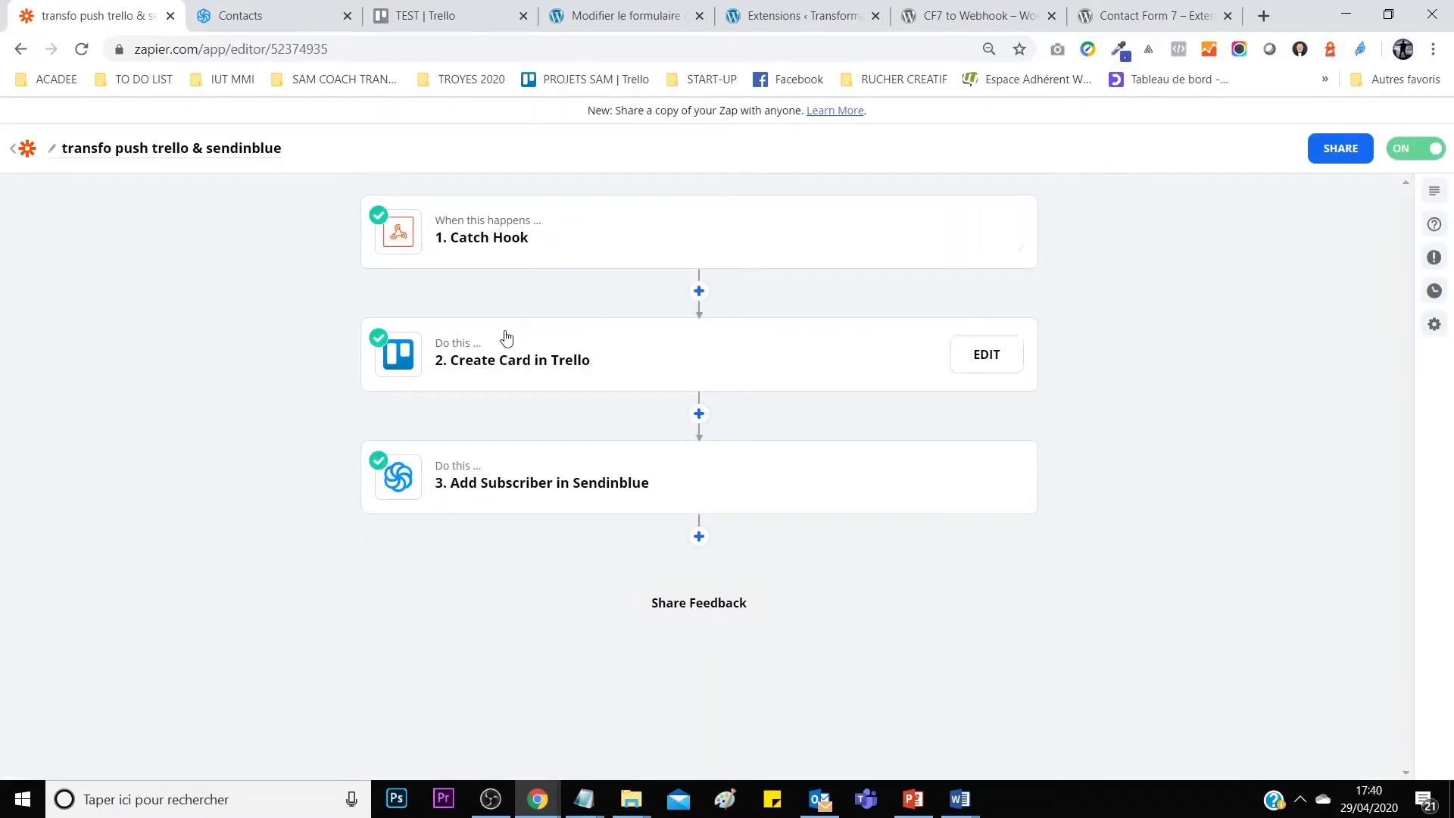
pyautogui.click(25, 151)
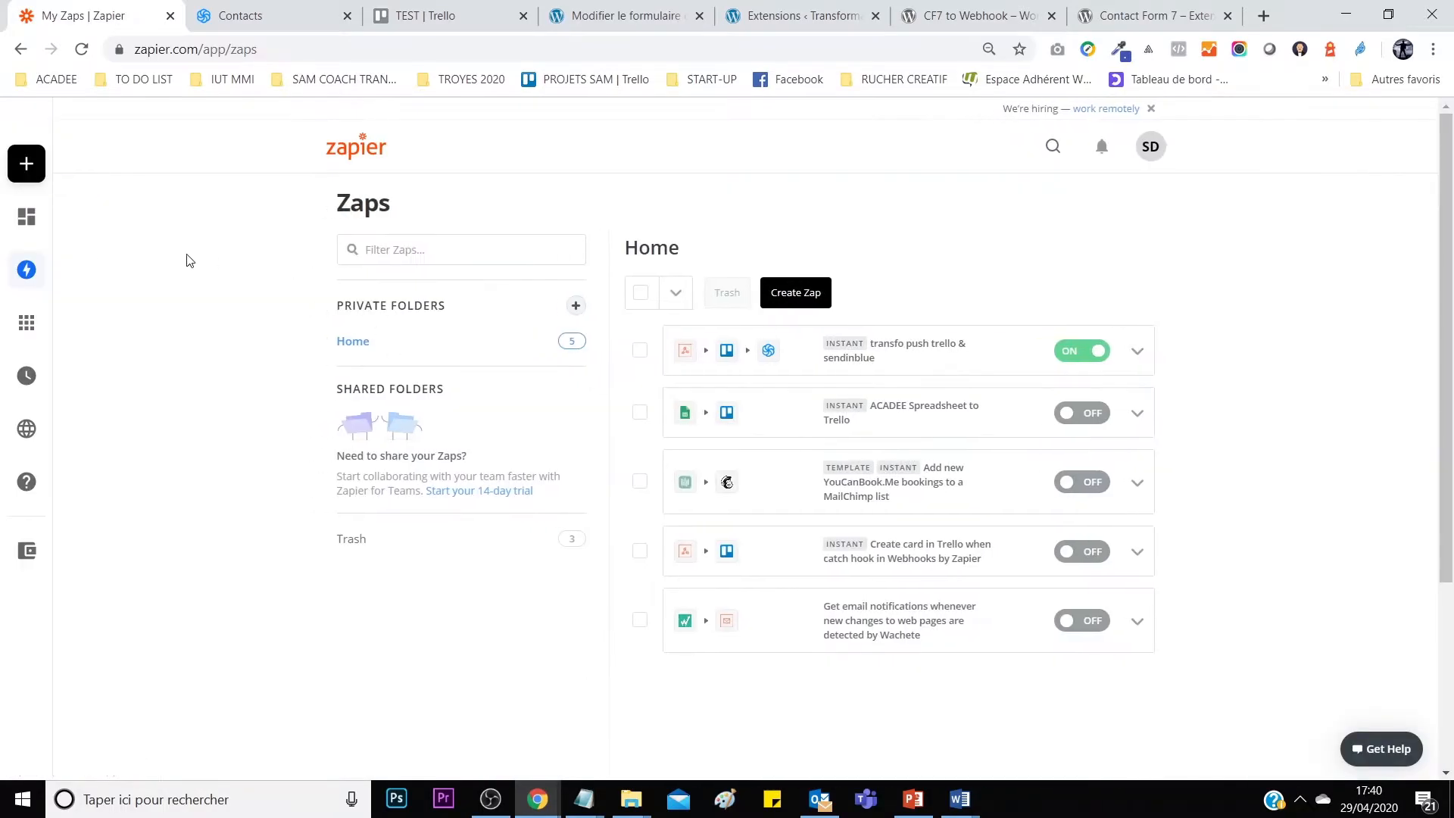
pyautogui.click(46, 217)
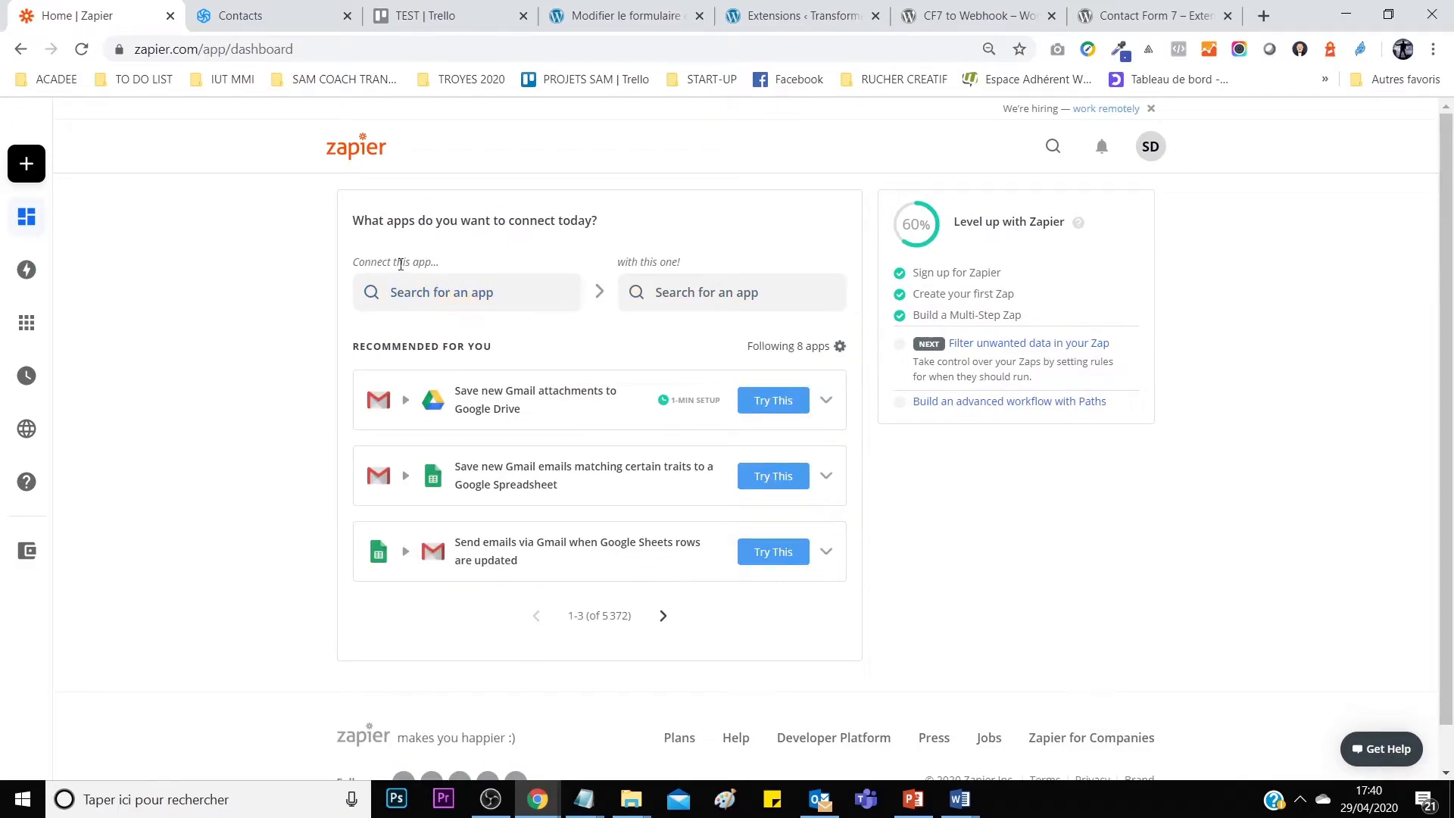
pyautogui.moveTo(373, 260); pyautogui.dragTo(471, 263)
# Pair Webhooks by Zapier with Sendinblue and start the Add Sendinblue subscribers template.
pyautogui.click(474, 263)
pyautogui.click(440, 292)
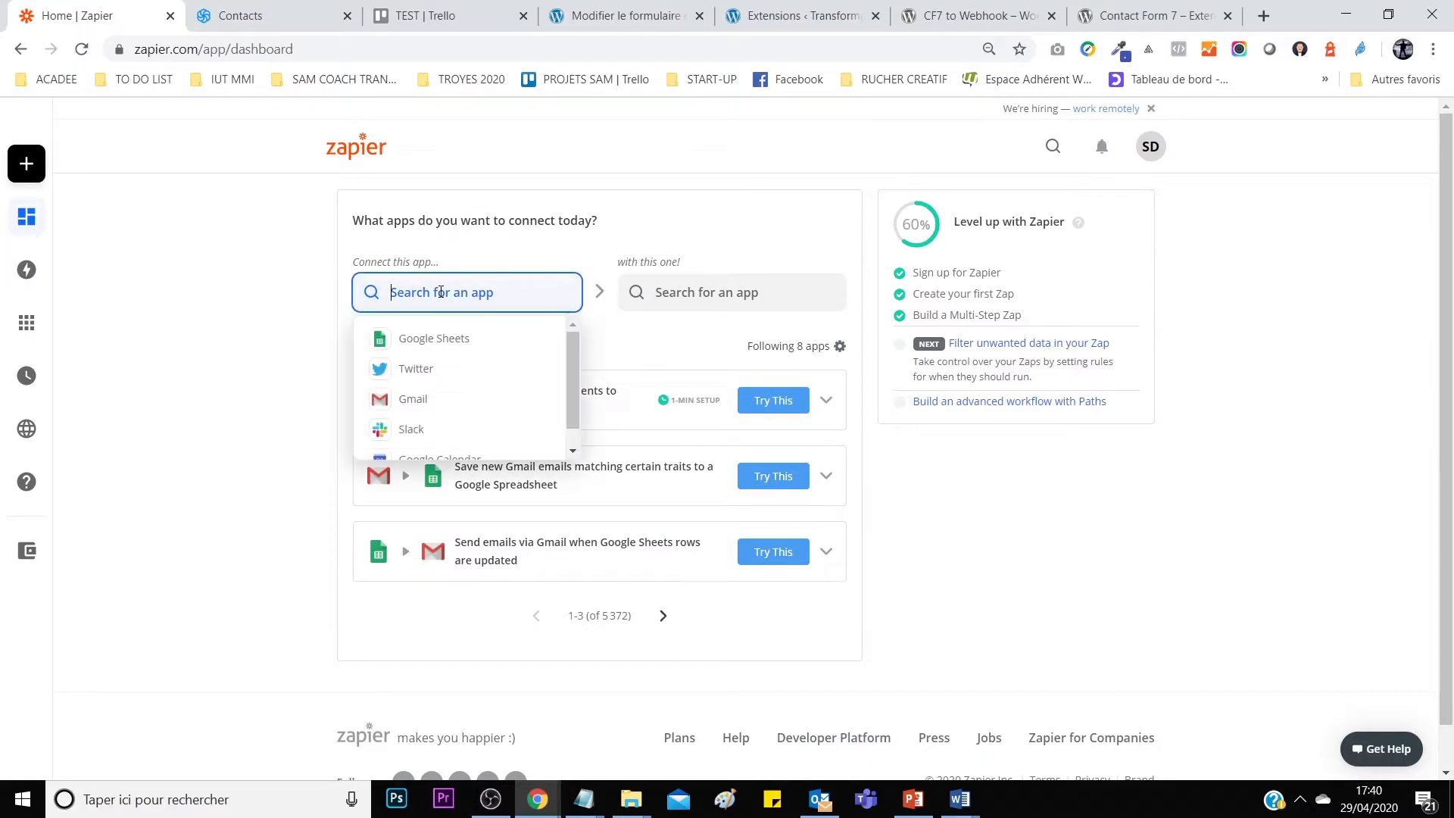
pyautogui.write('hoo')
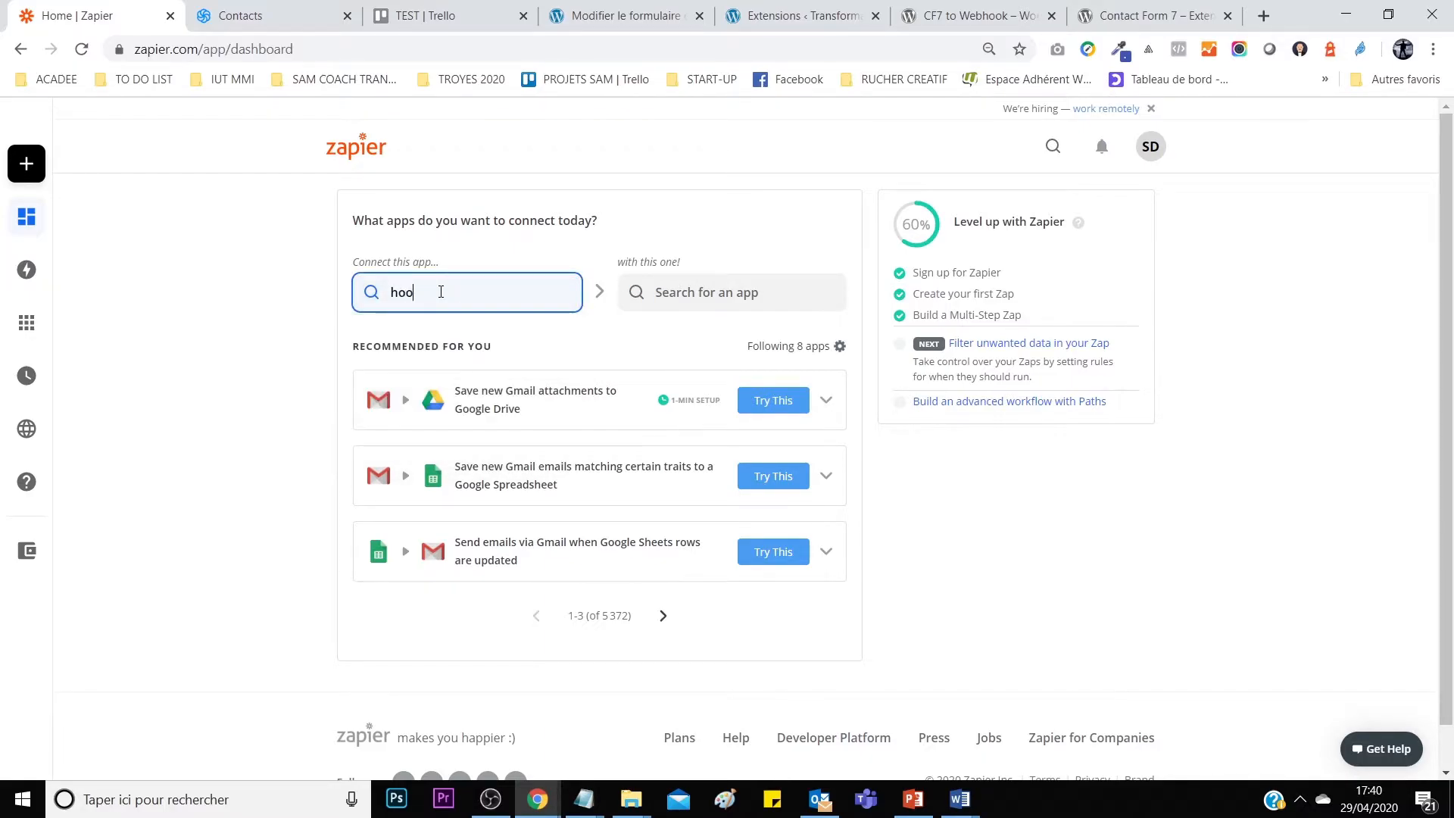
pyautogui.write('k')
pyautogui.click(469, 339)
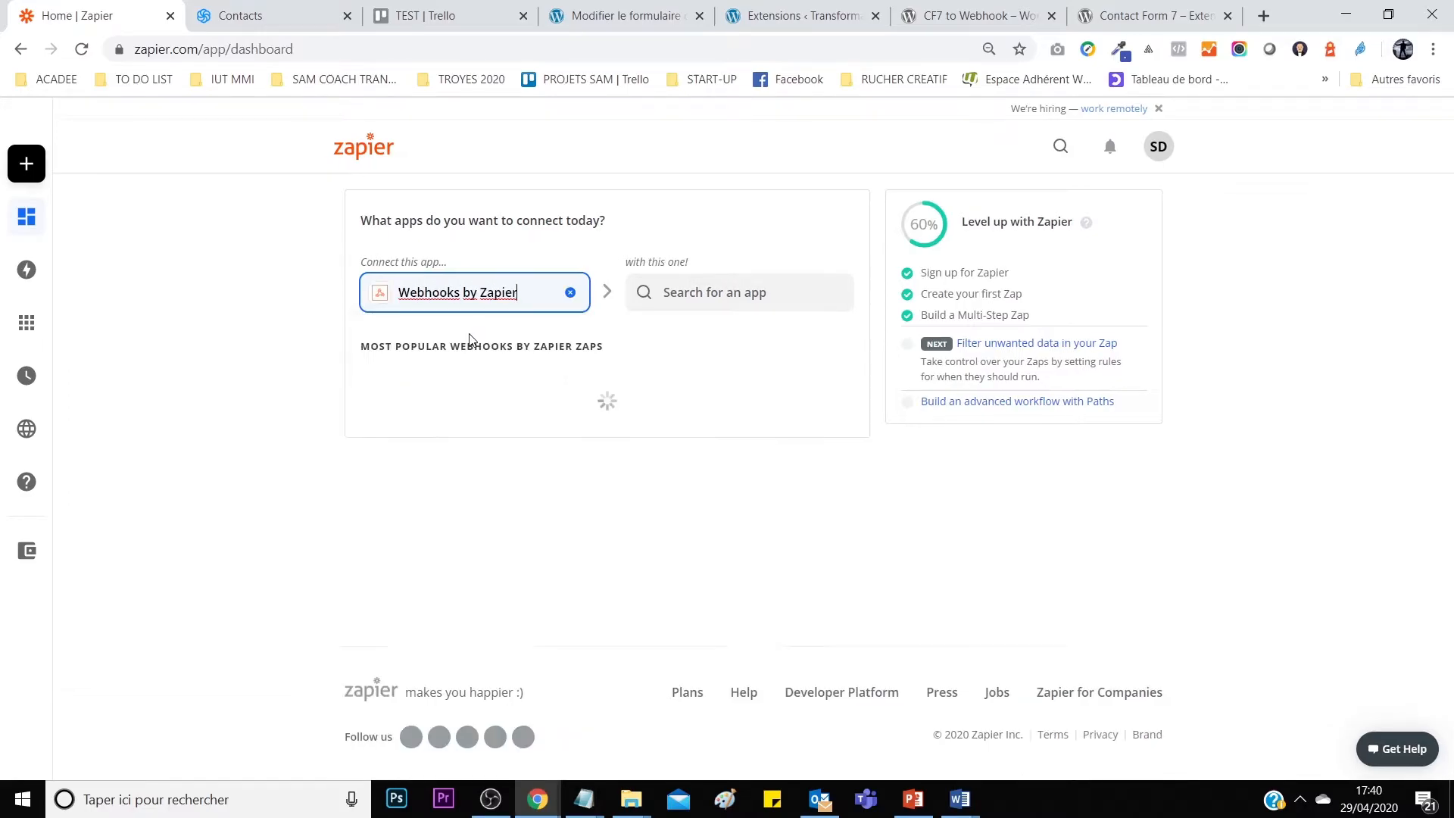
pyautogui.click(679, 294)
pyautogui.write('send')
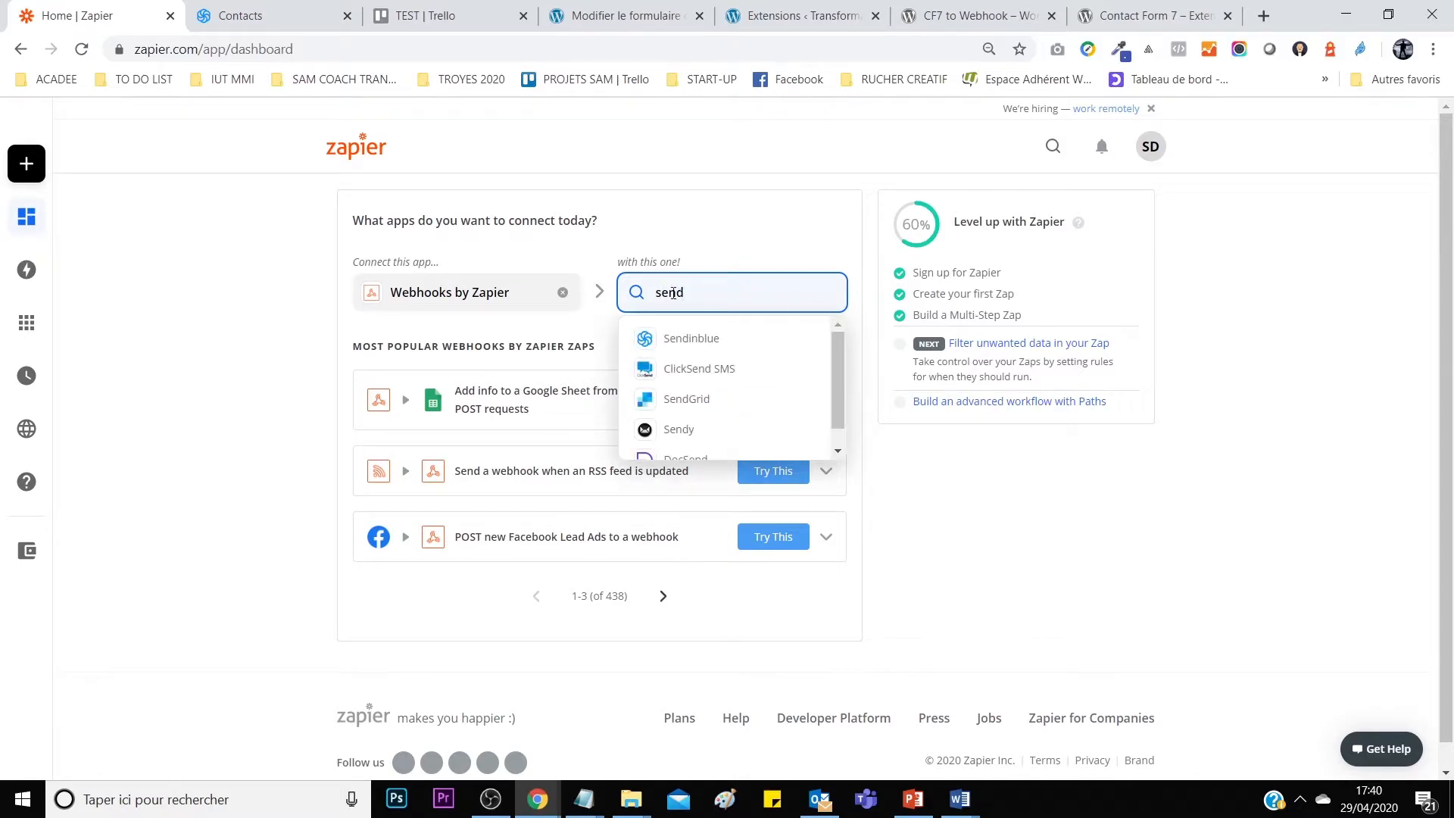
pyautogui.click(682, 337)
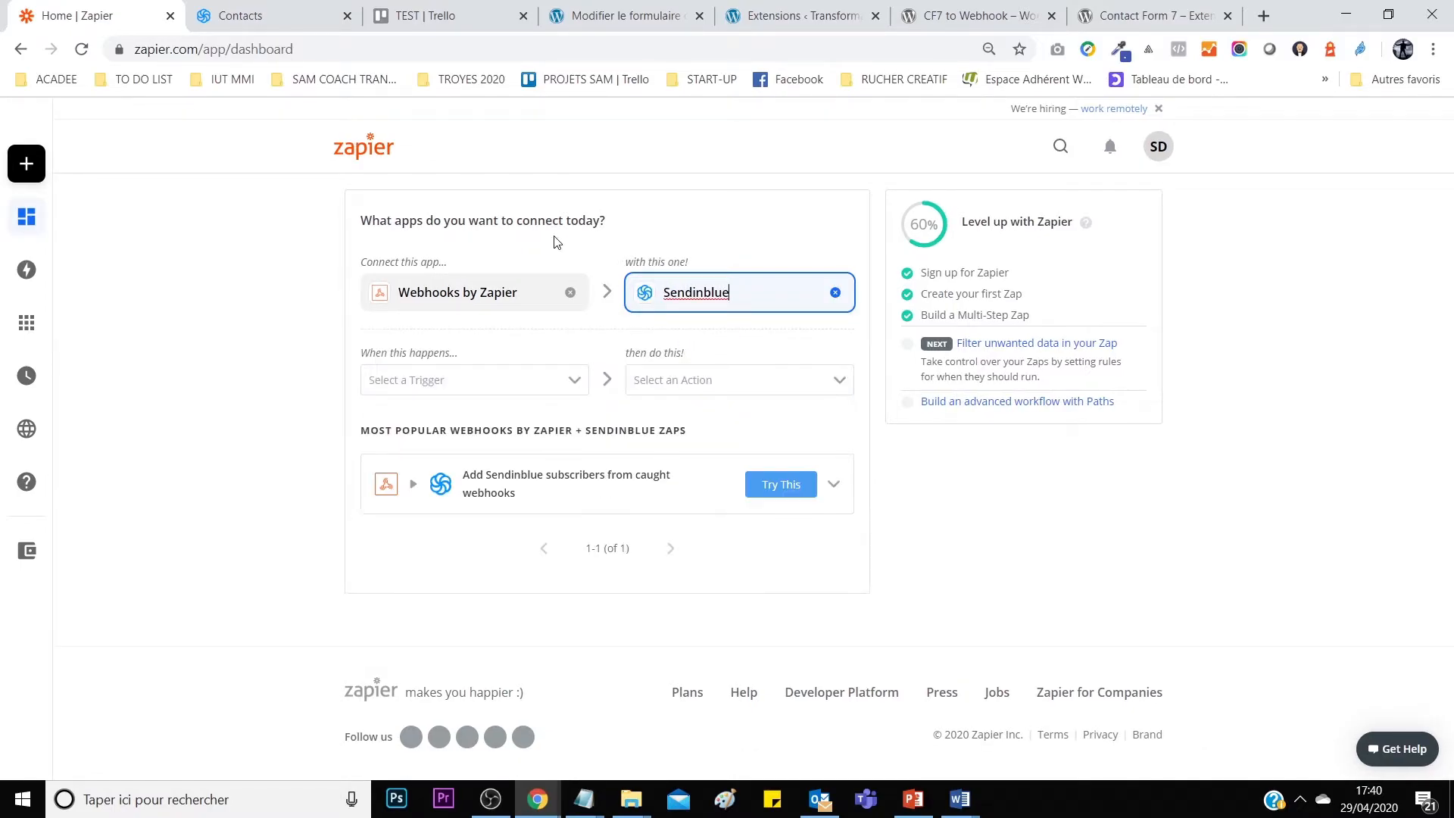
pyautogui.click(786, 491)
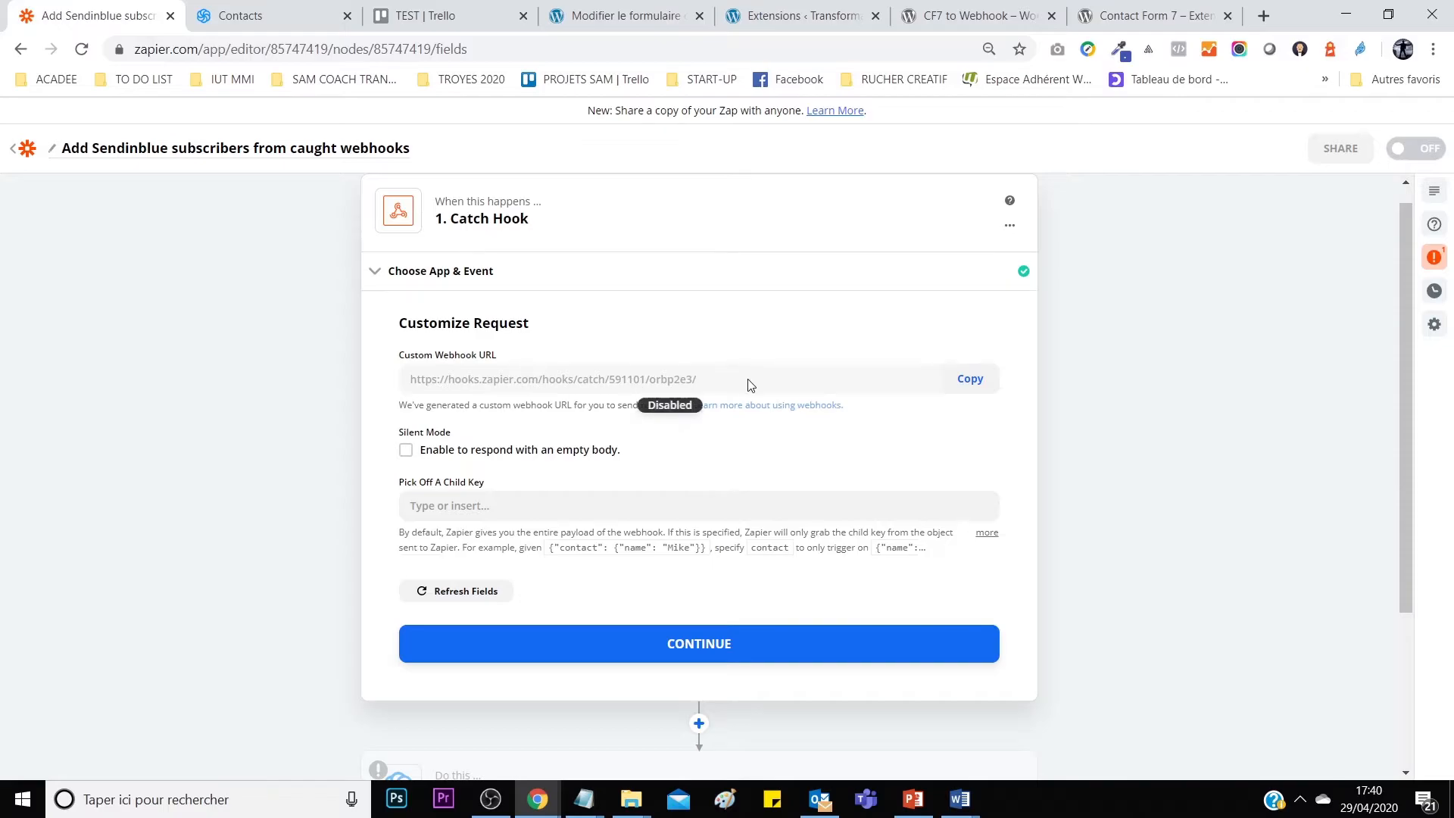
# Copy the new zap's Custom Webhook URL to the clipboard.
pyautogui.moveTo(425, 379)
pyautogui.mouseDown()
pyautogui.moveTo(685, 392)
pyautogui.moveTo(417, 382)
pyautogui.mouseUp()
pyautogui.click(970, 379)
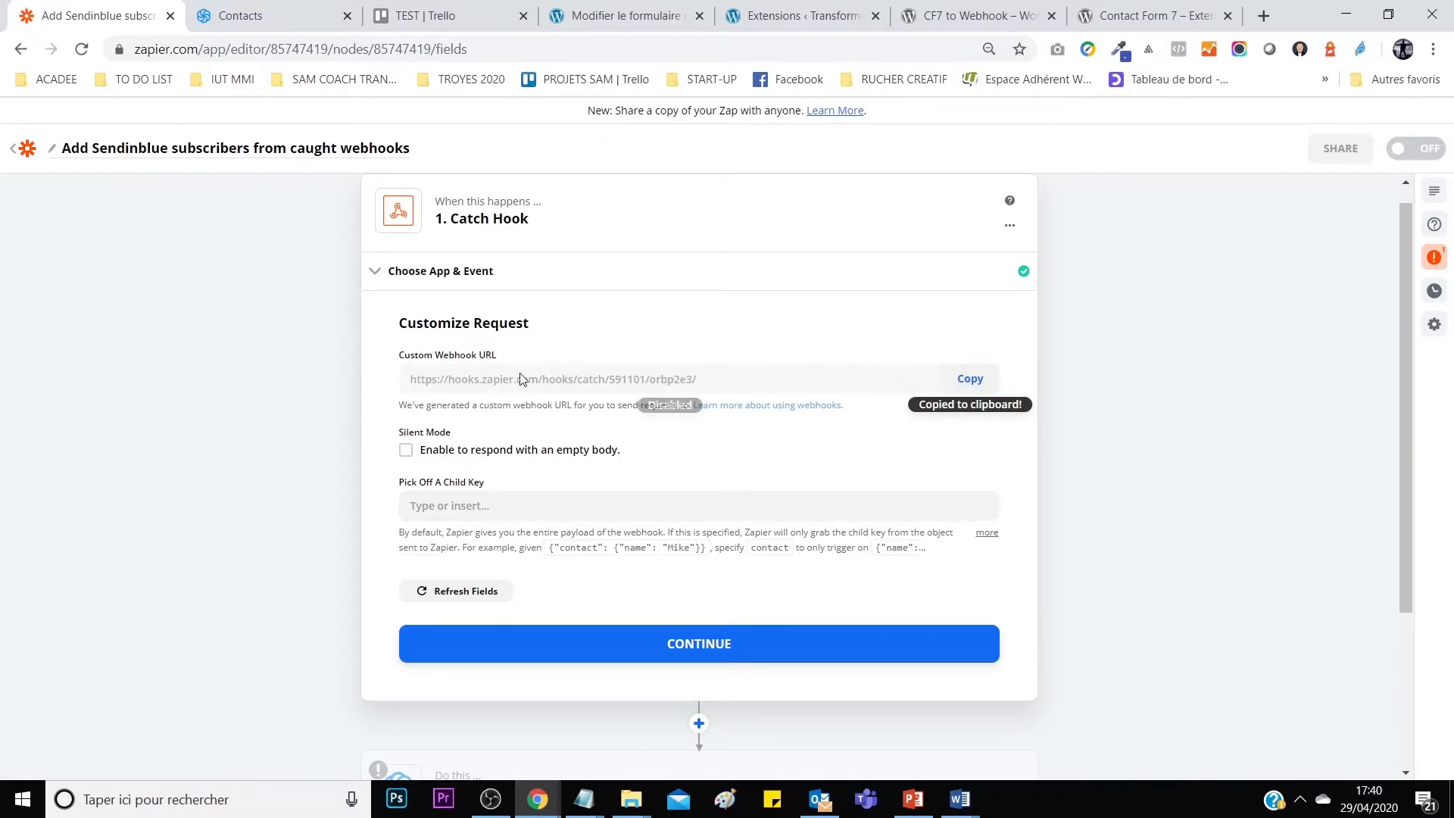
pyautogui.click(970, 379)
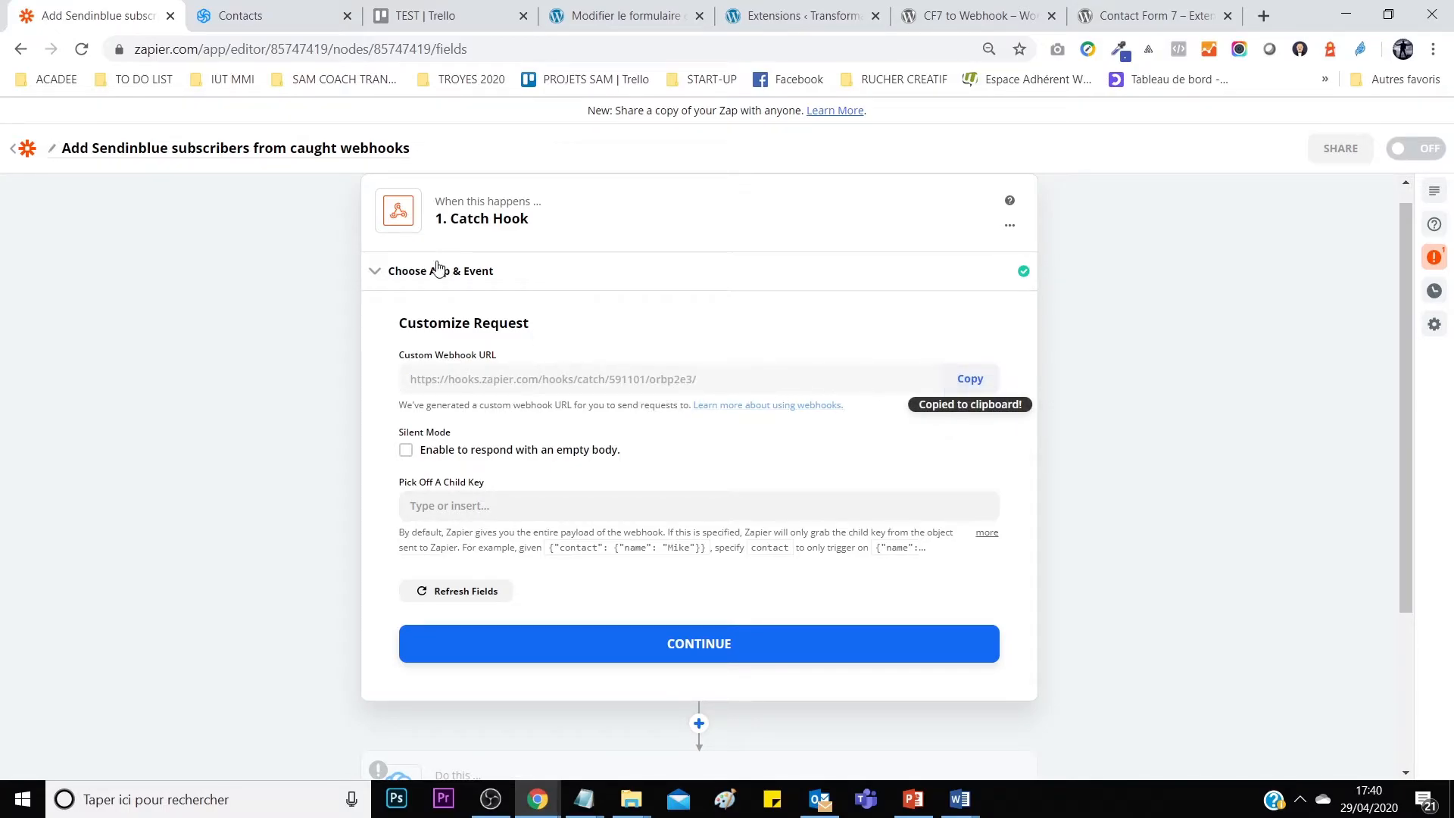
pyautogui.click(658, 15)
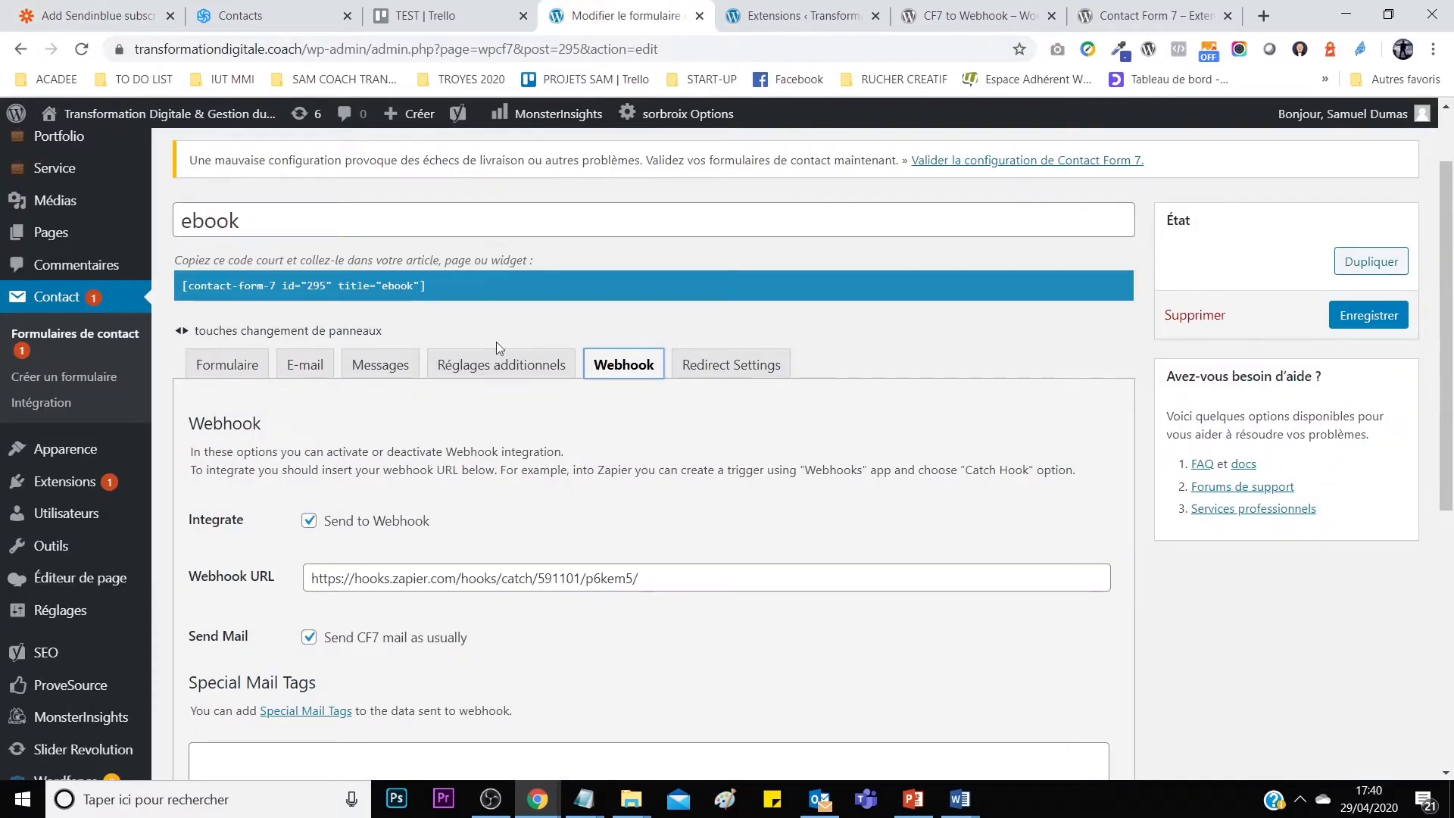
# Paste the new Zapier hook URL over the ebook form's old Webhook URL in WordPress.
pyautogui.moveTo(619, 574); pyautogui.dragTo(307, 580)
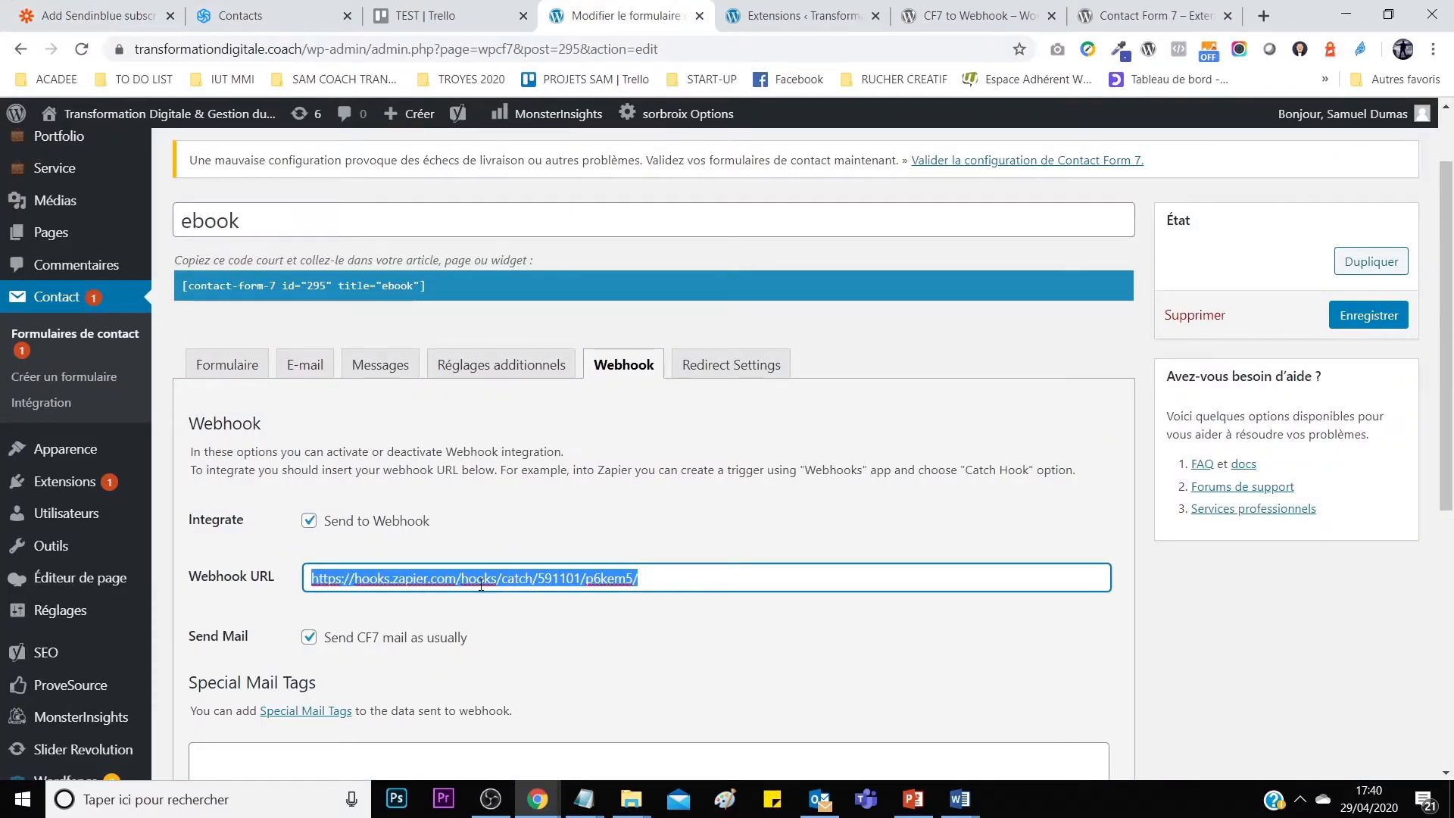
pyautogui.hotkey('ctrl', 'v')
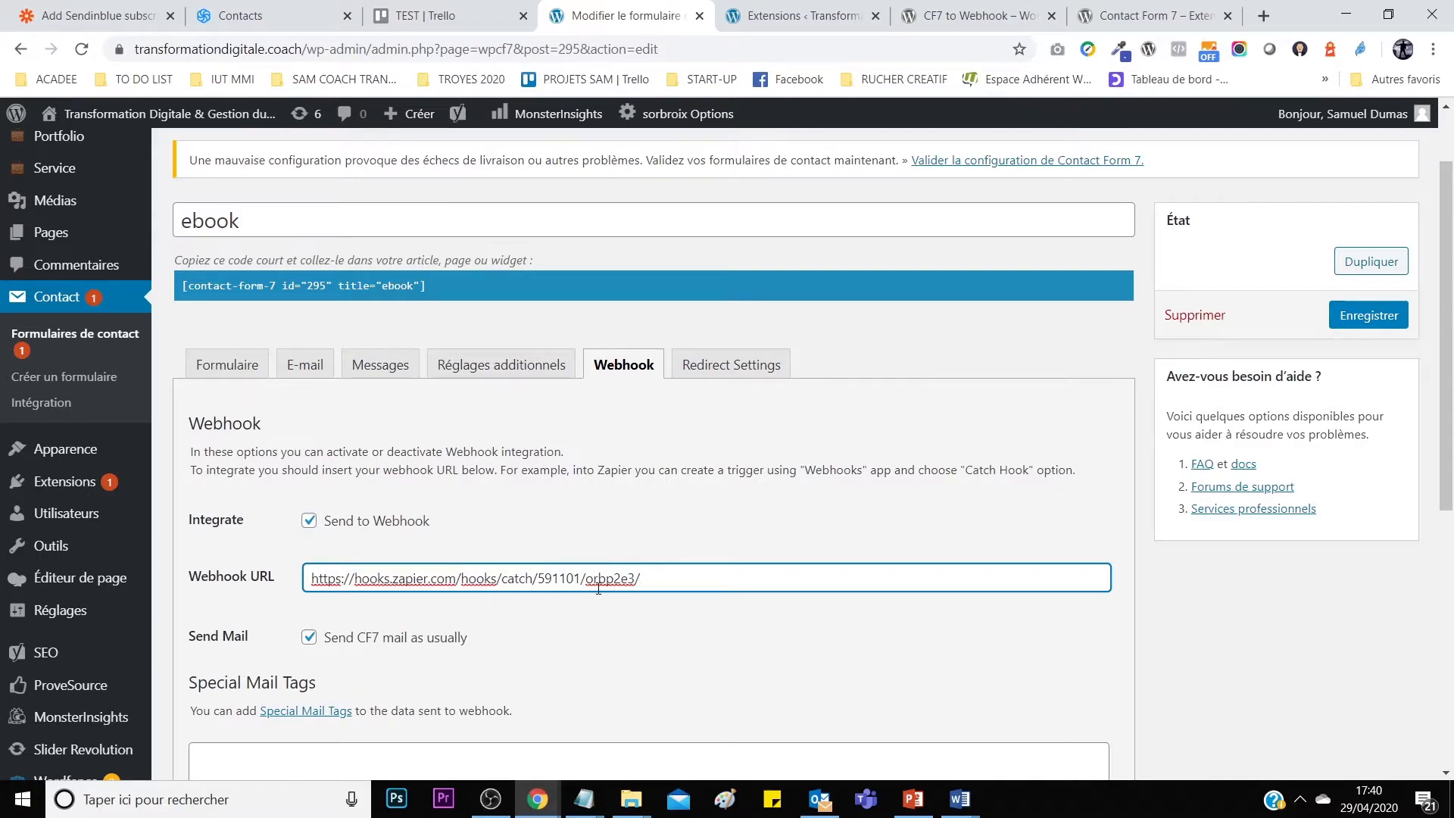
pyautogui.scroll(-2, 549, 530)
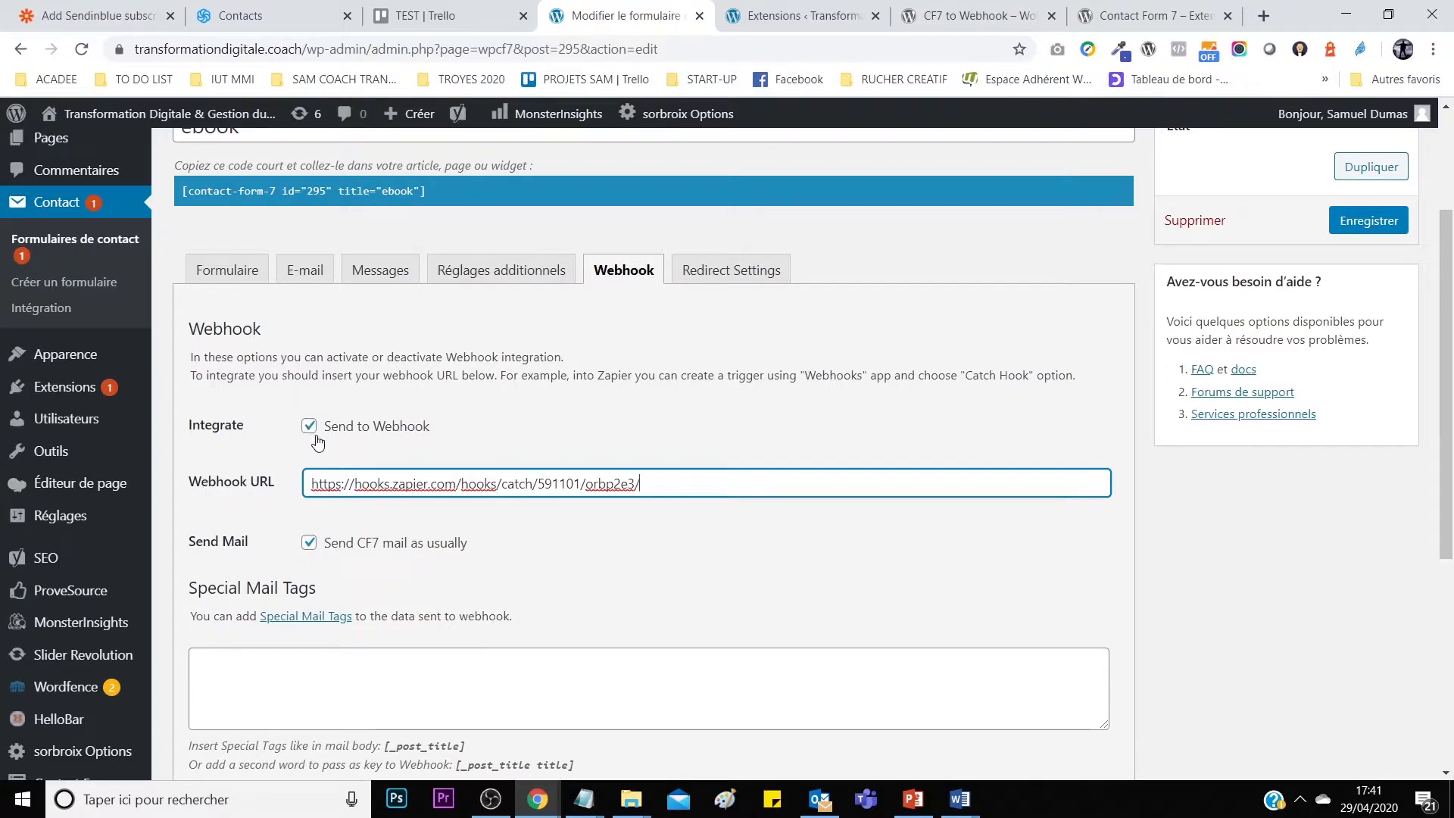
pyautogui.scroll(-2, 402, 500)
pyautogui.scroll(4, 552, 493)
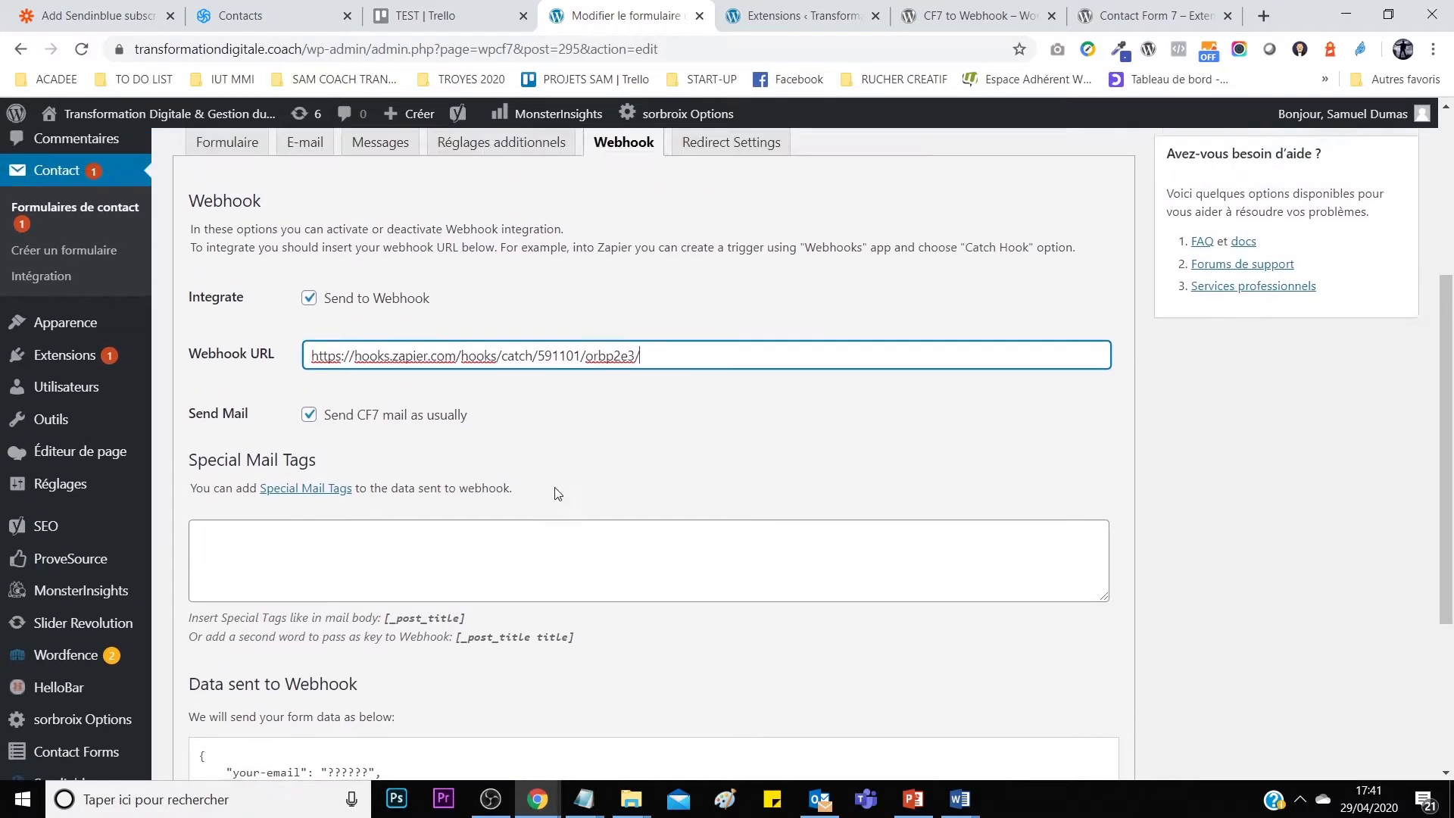
pyautogui.scroll(-3, 419, 457)
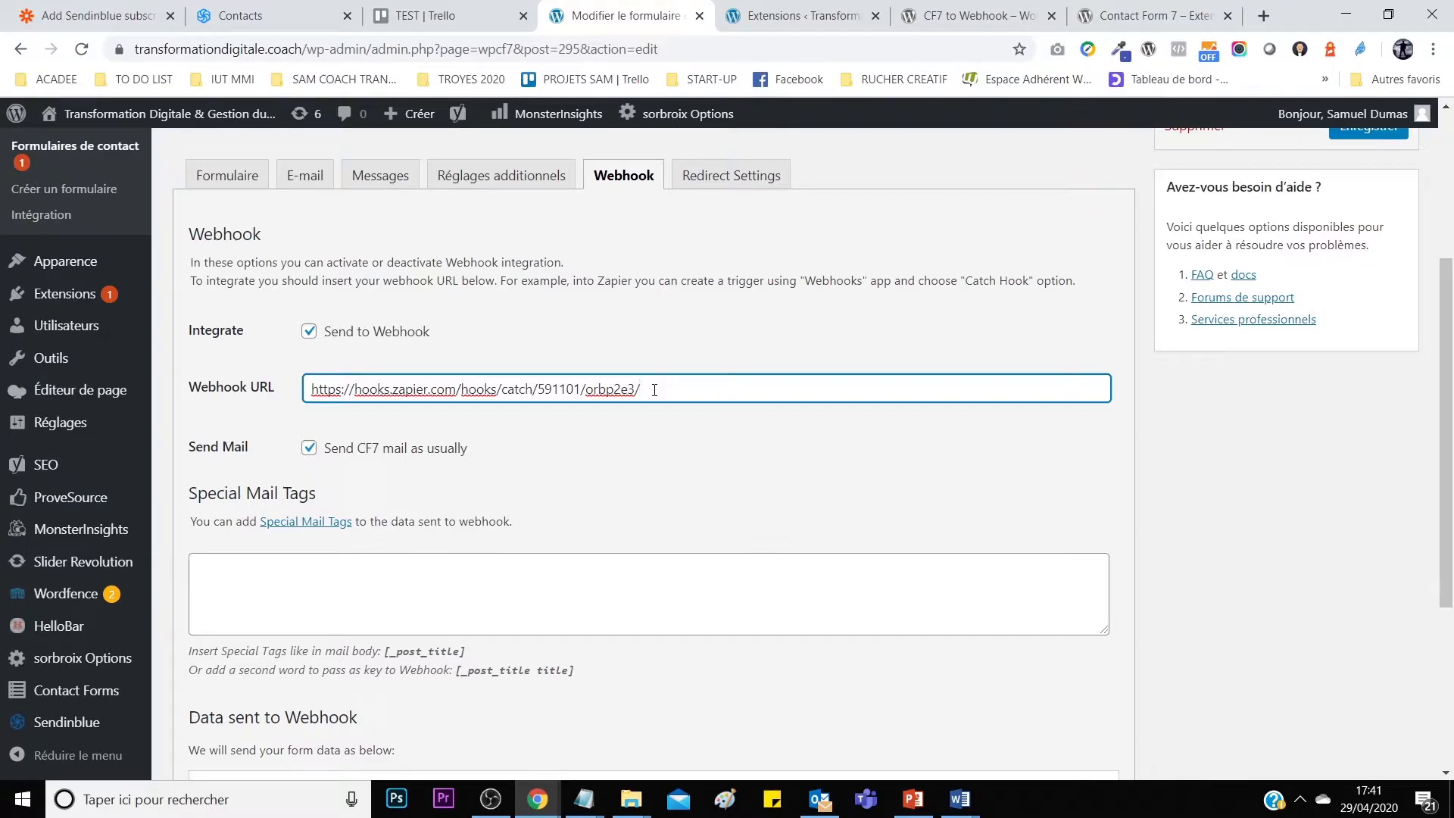
# Back in Zapier, check the catch-hook URL against the pasted one.
pyautogui.click(144, 15)
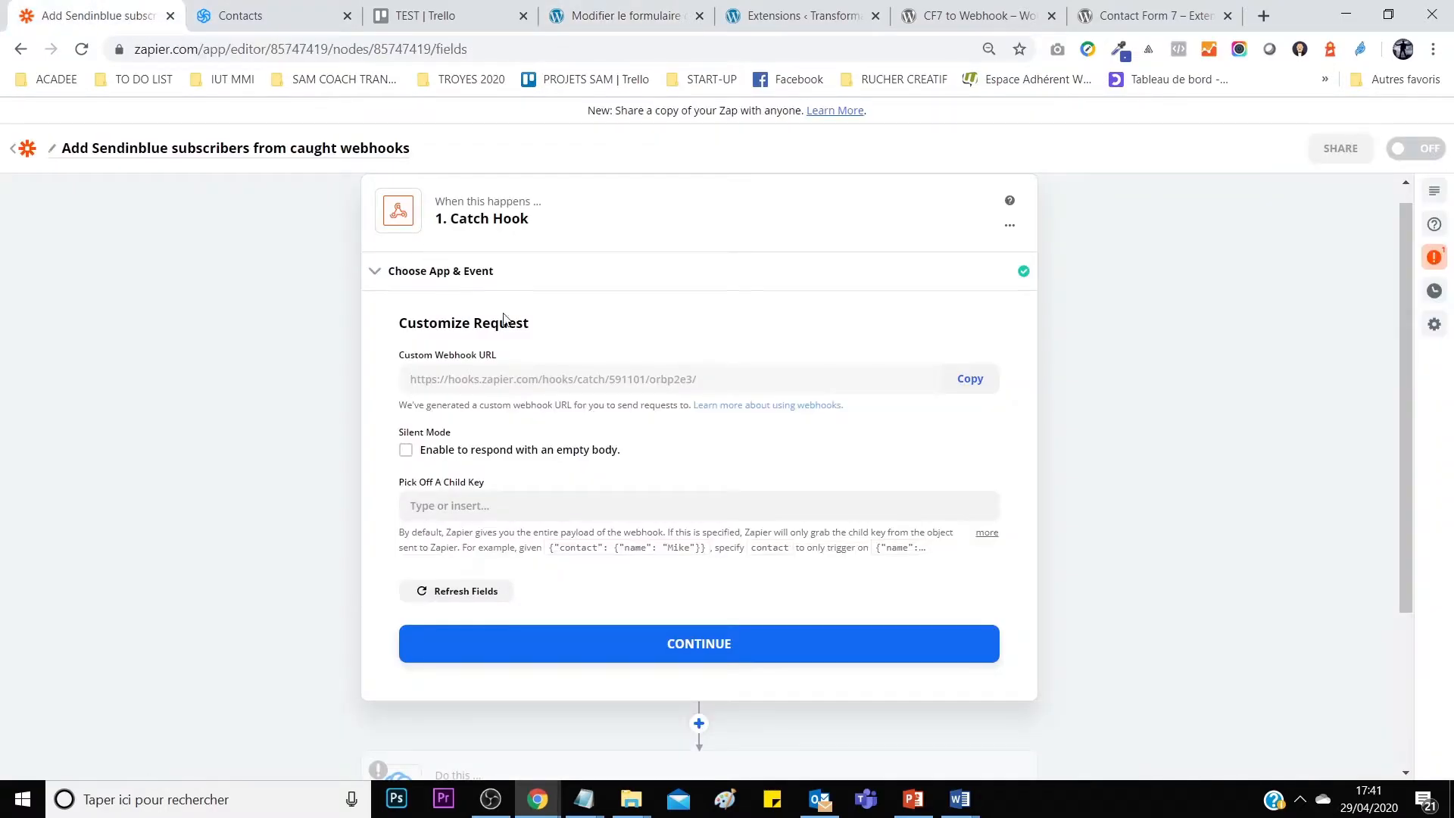
pyautogui.moveTo(704, 383); pyautogui.dragTo(423, 382)
pyautogui.click(448, 385)
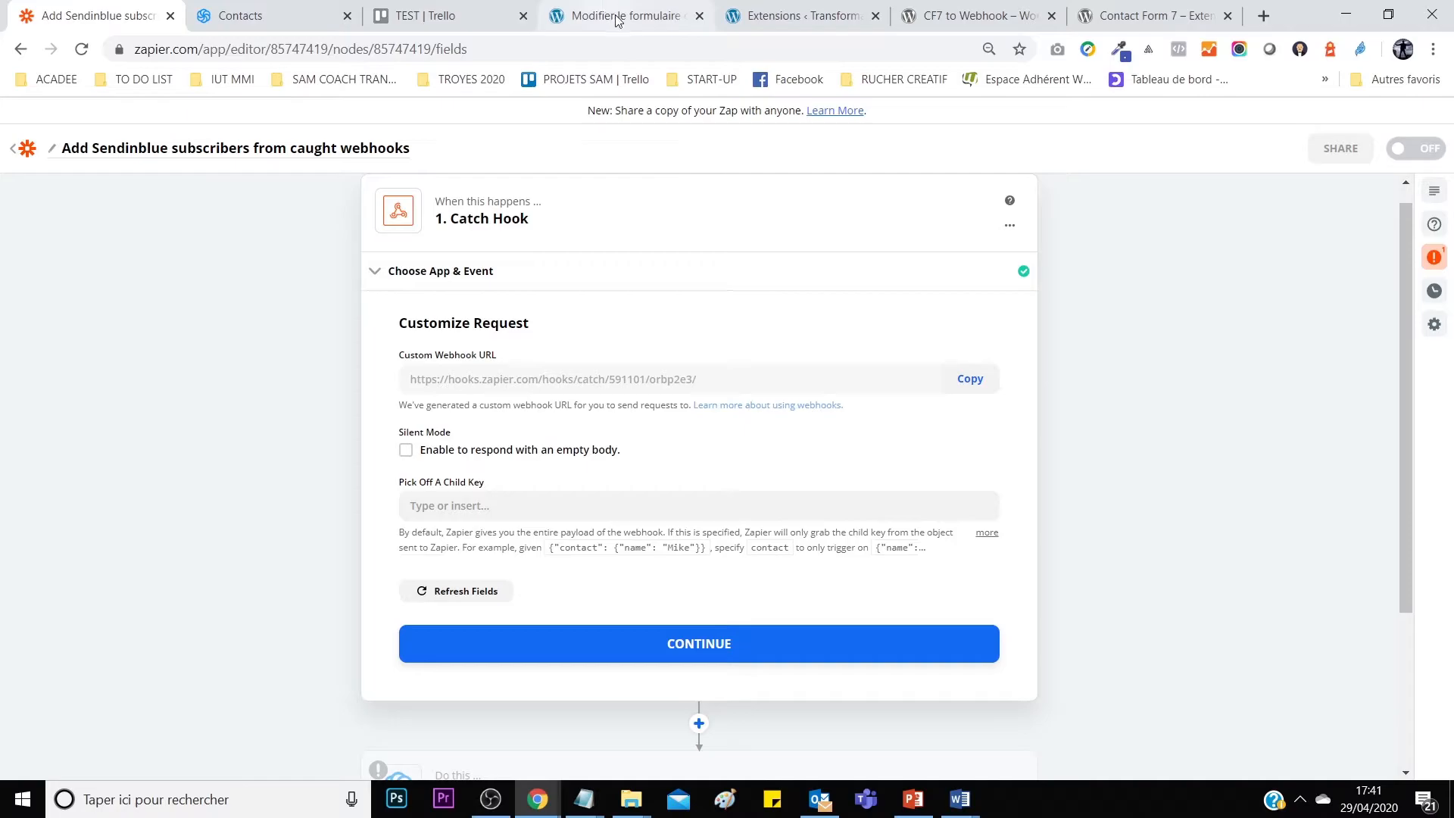
# Continue past the Catch Hook settings and skip its test.
pyautogui.scroll(-3, 641, 455)
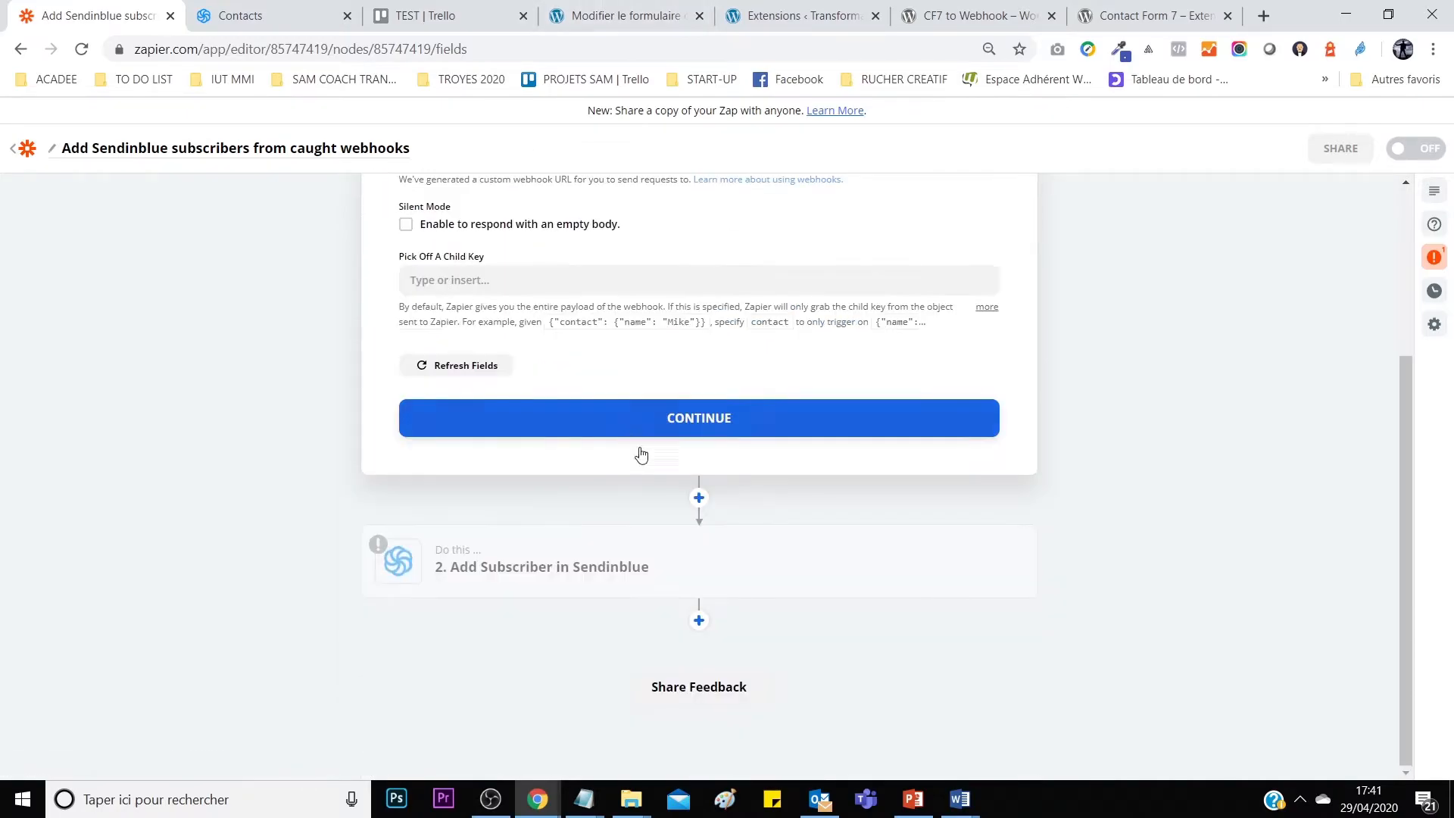
pyautogui.click(708, 422)
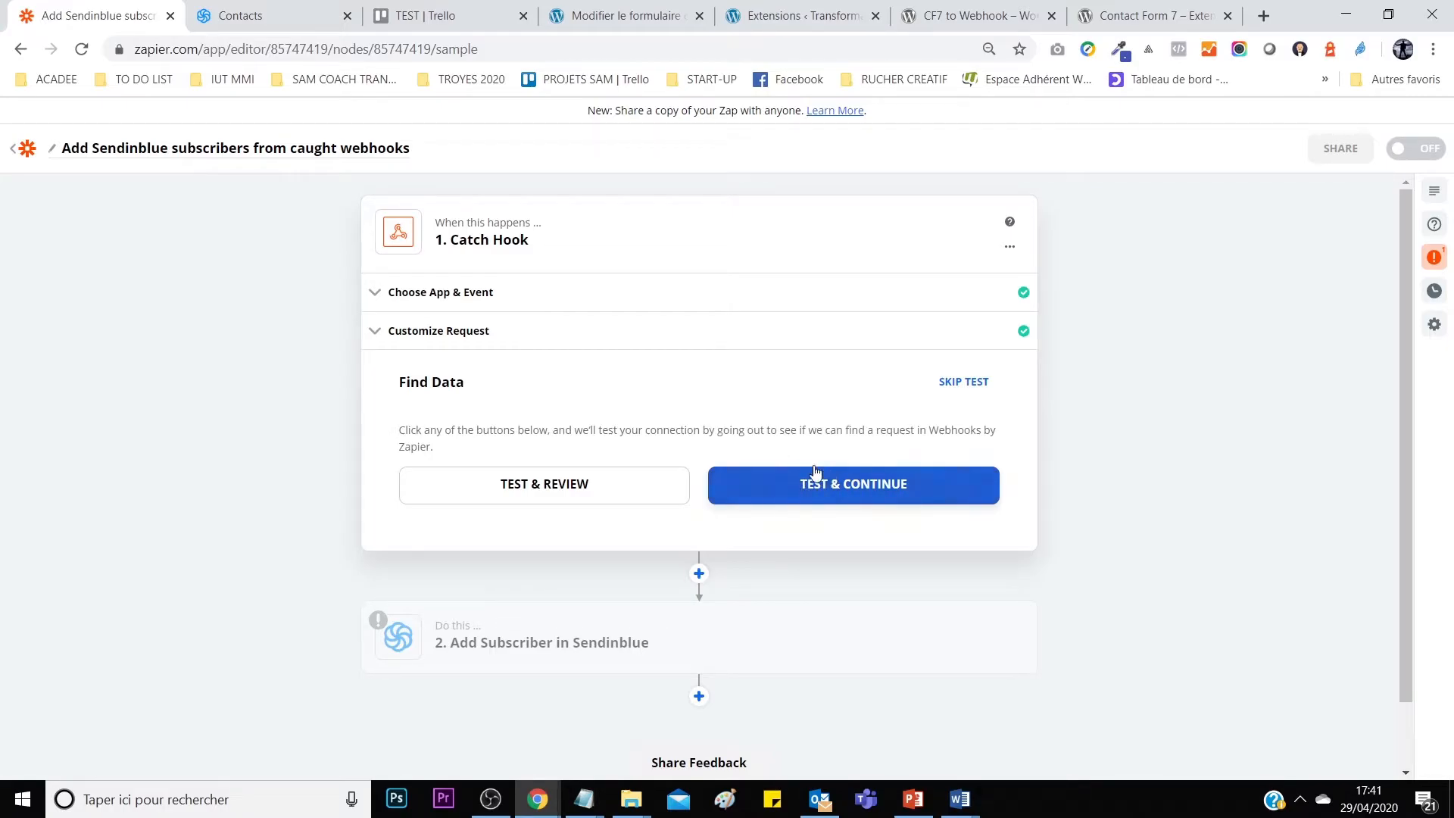
pyautogui.click(956, 381)
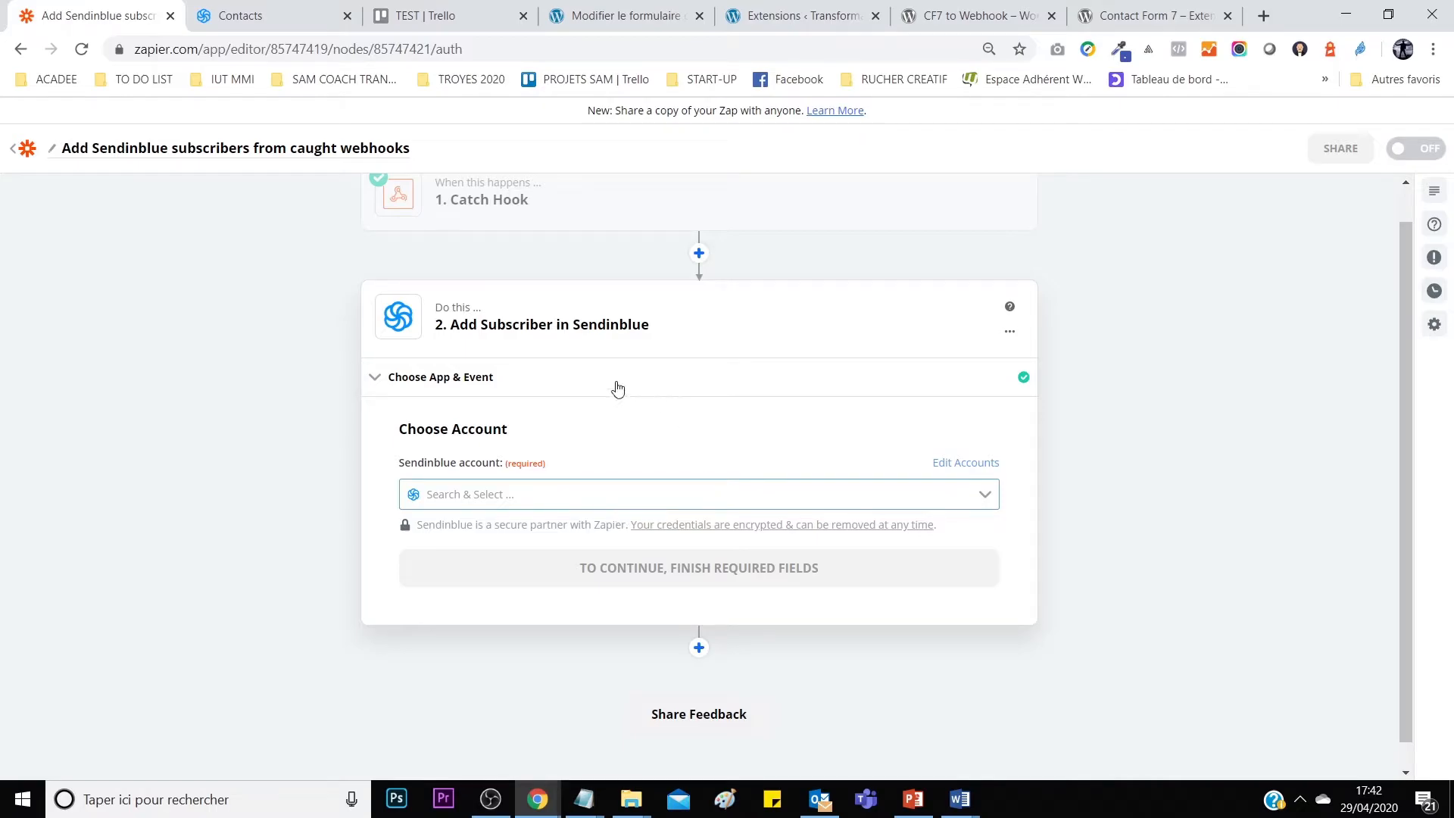
# Select the SendinBlue account for the Add Subscriber step and continue.
pyautogui.click(561, 489)
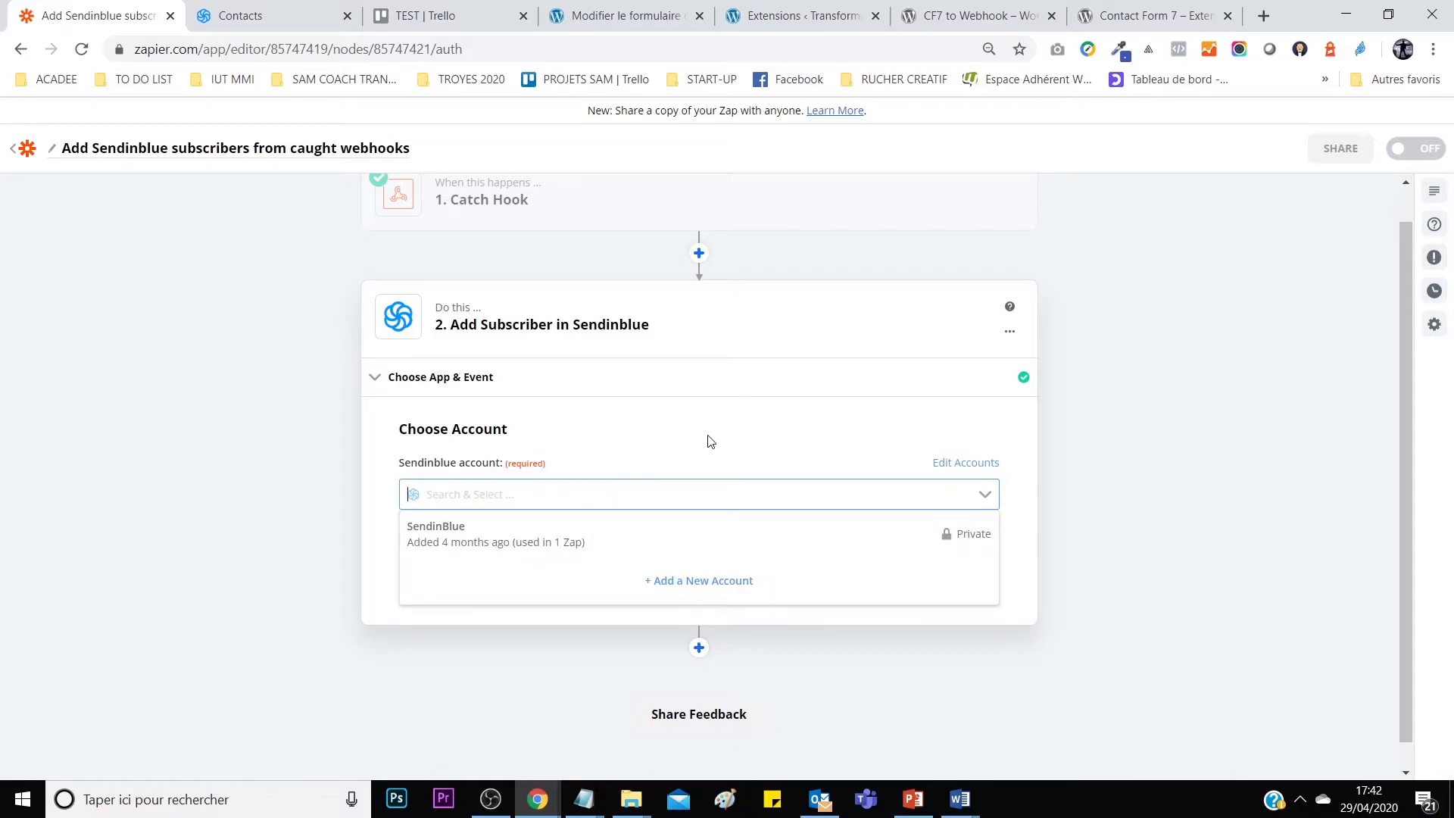
pyautogui.click(743, 427)
pyautogui.scroll(-1, 624, 422)
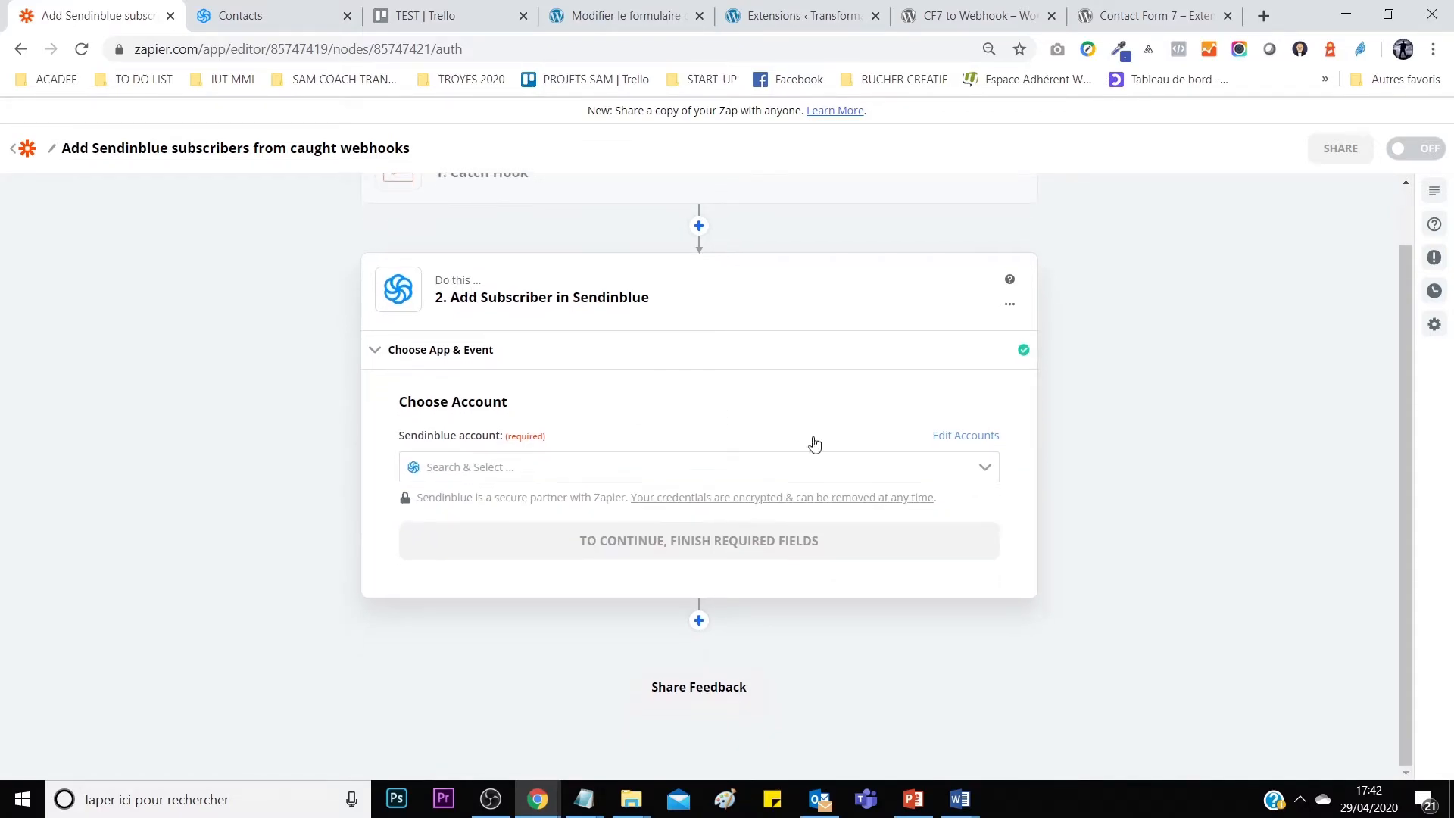
pyautogui.click(984, 474)
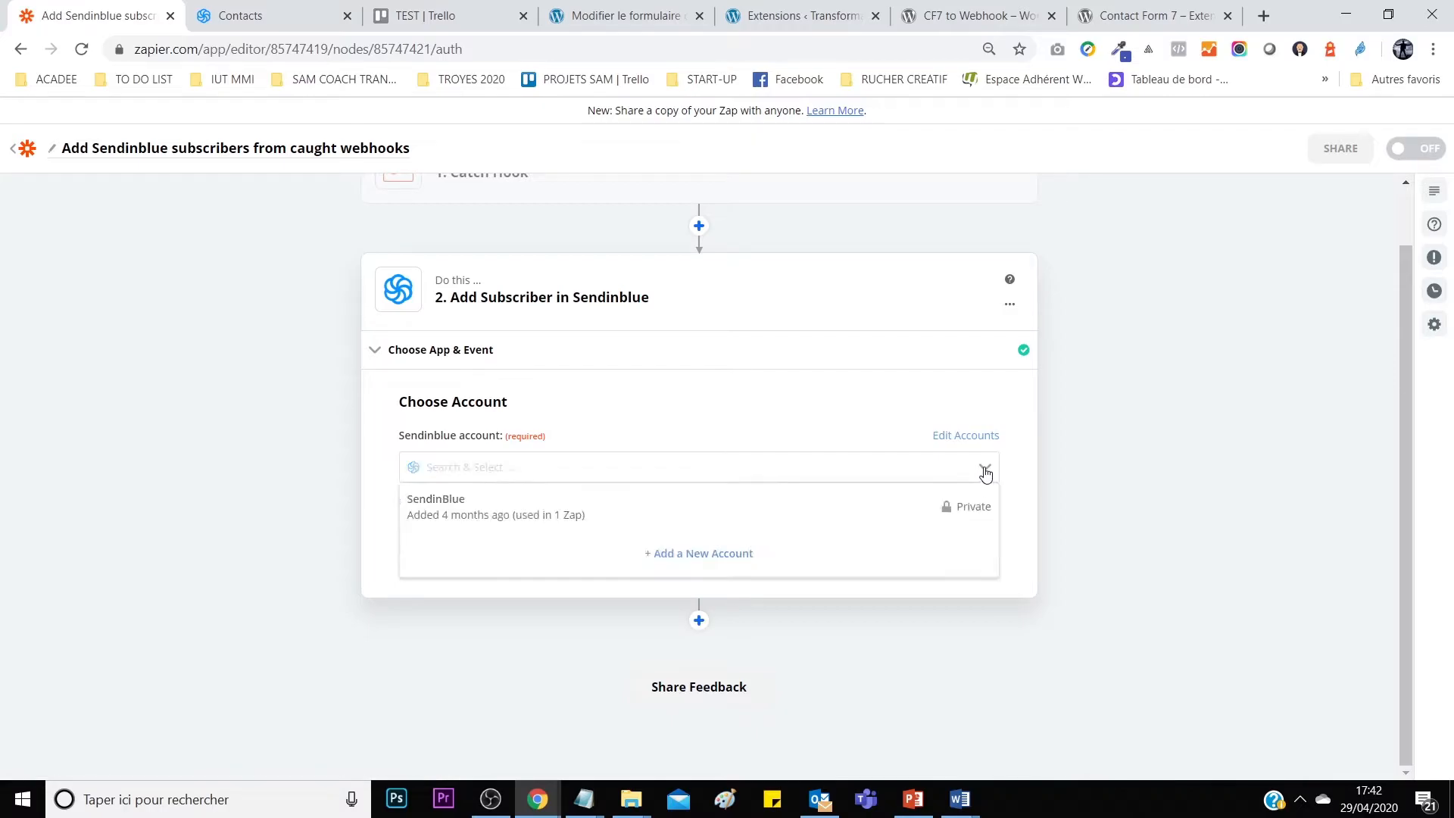
pyautogui.click(646, 512)
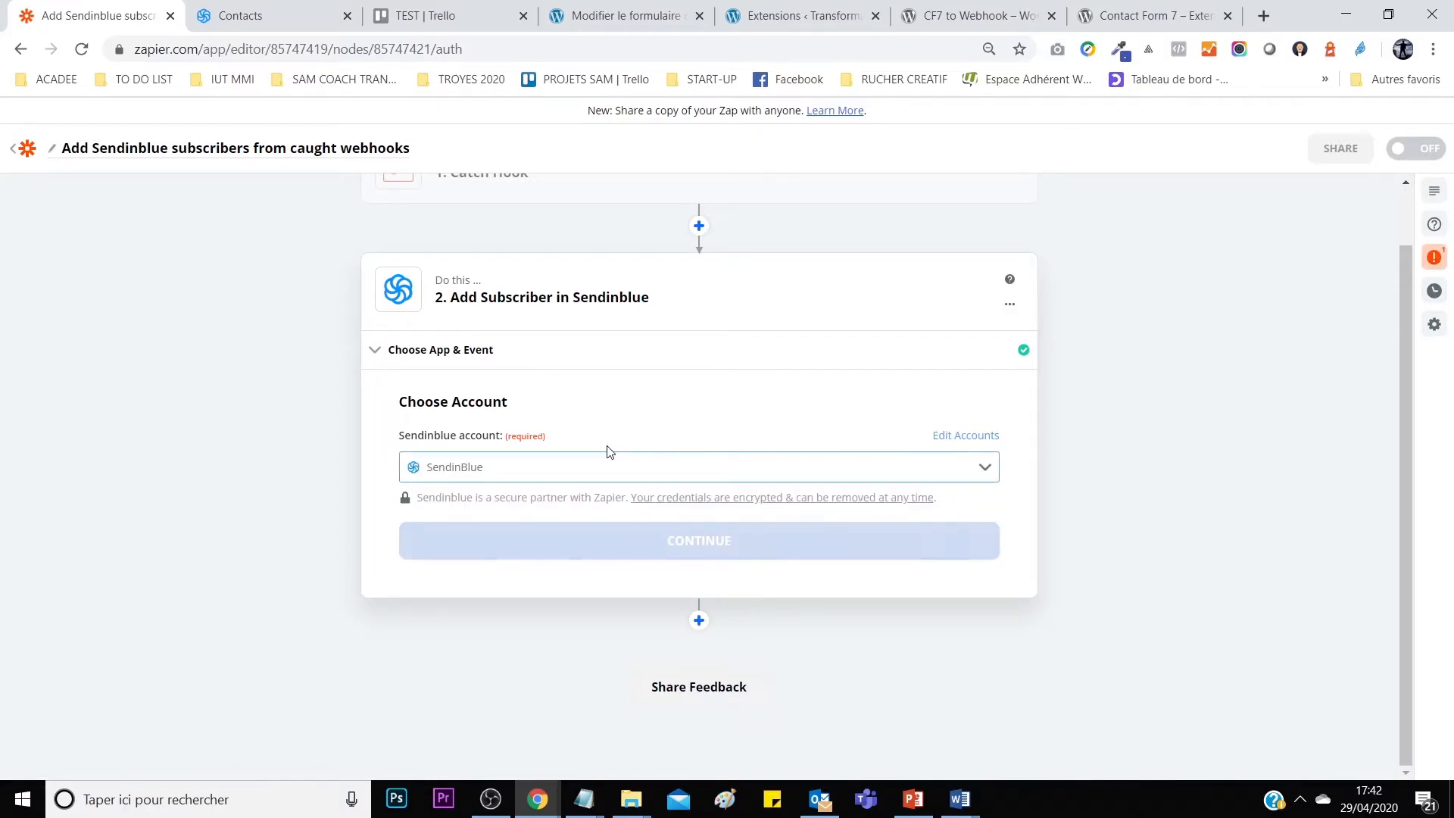
pyautogui.click(694, 543)
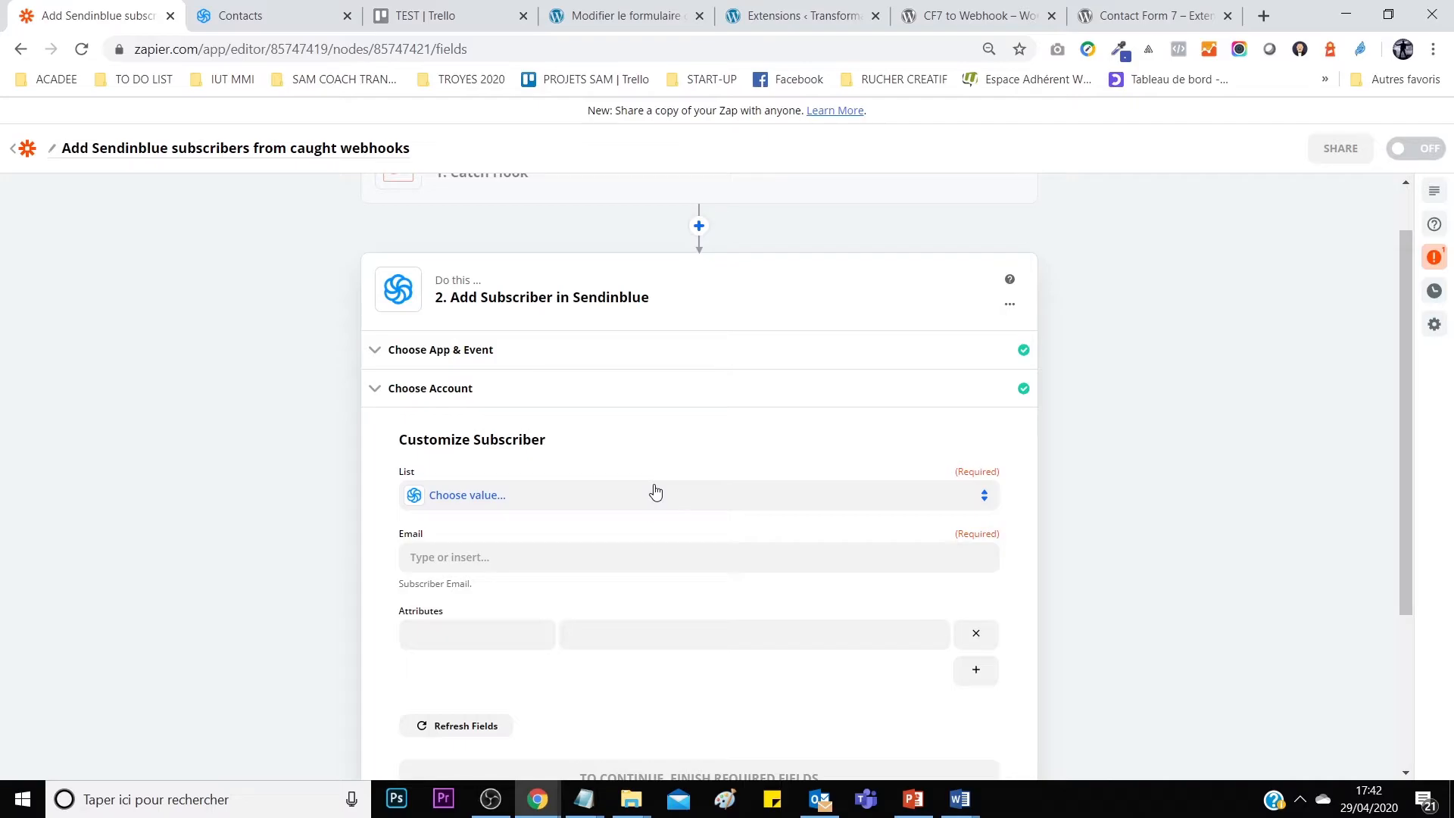
# Choose LISTE DE TEST as the Sendinblue contact list.
pyautogui.click(673, 502)
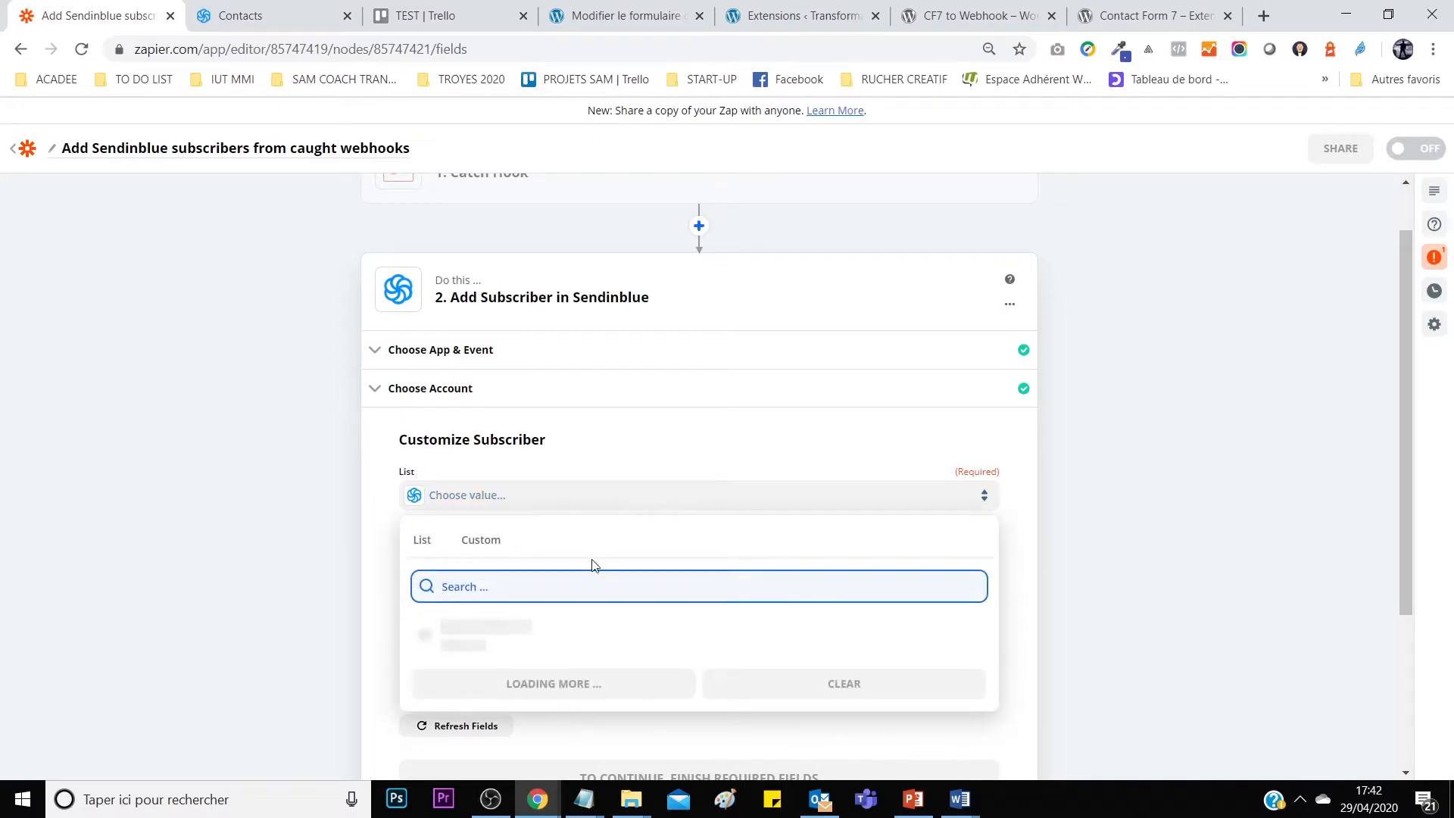
pyautogui.scroll(-3, 635, 633)
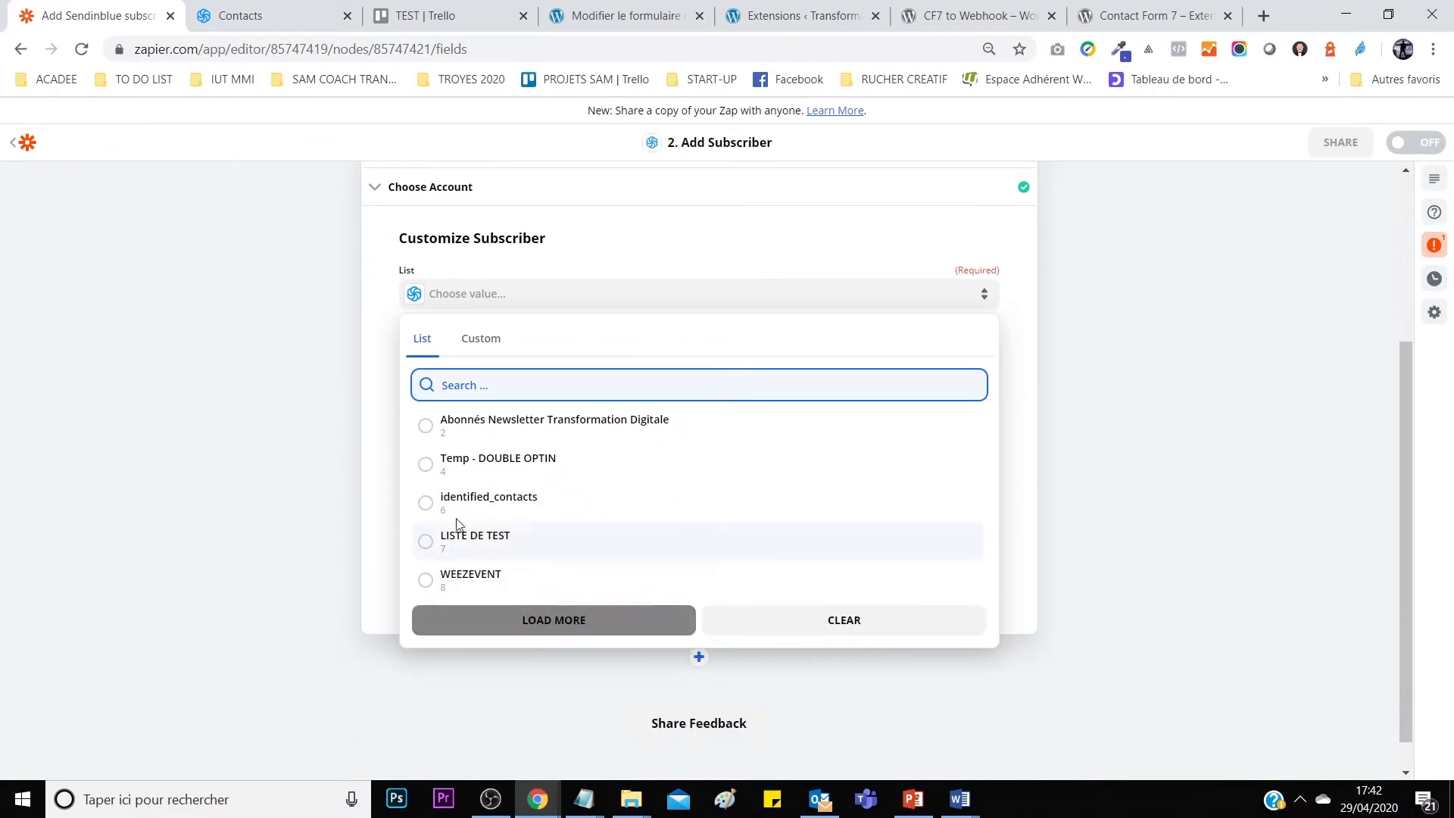
pyautogui.click(425, 543)
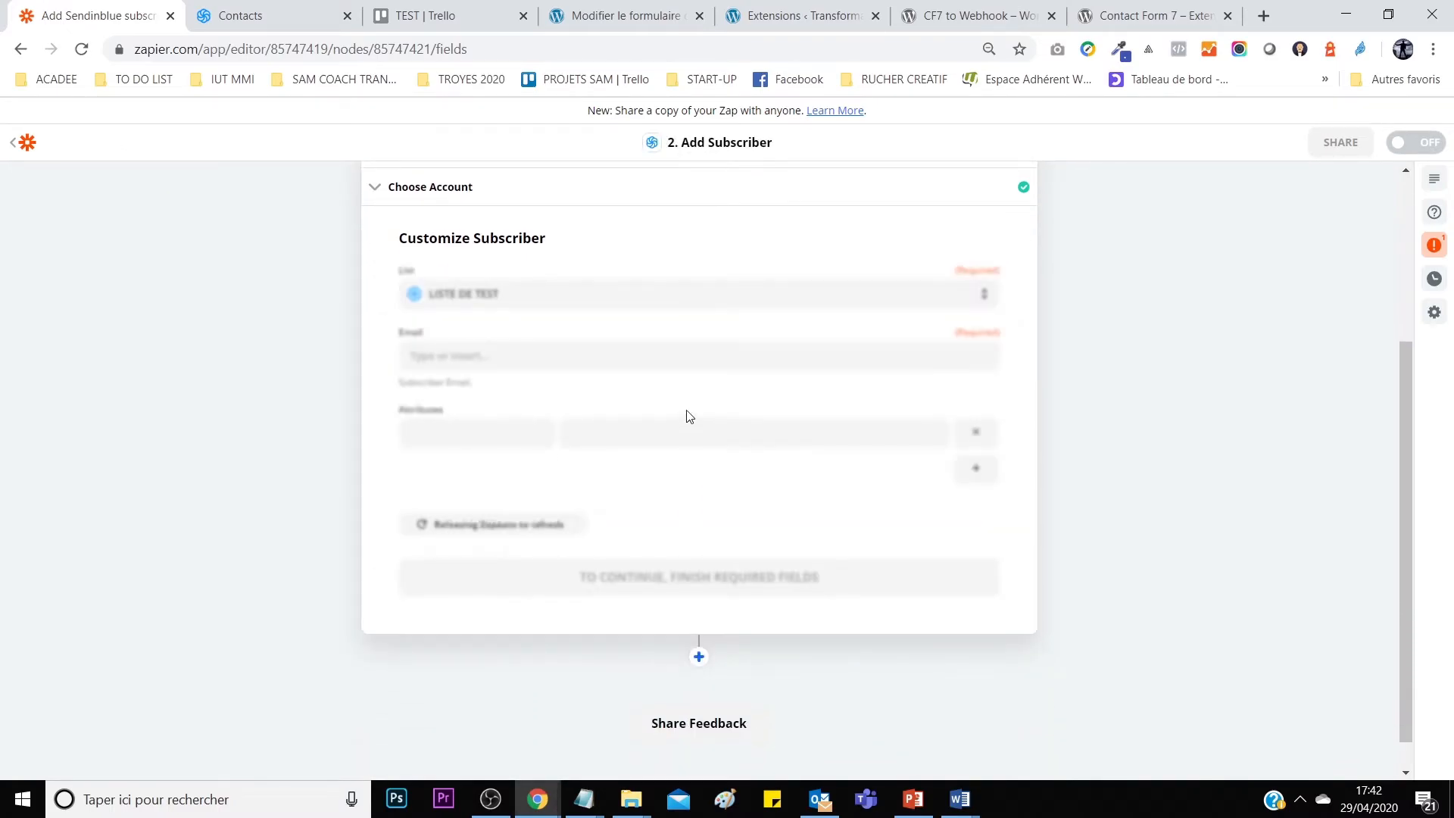
# Map the Catch Hook '1. Note' into Email, keep LISTE DE TEST, and continue.
pyautogui.click(646, 356)
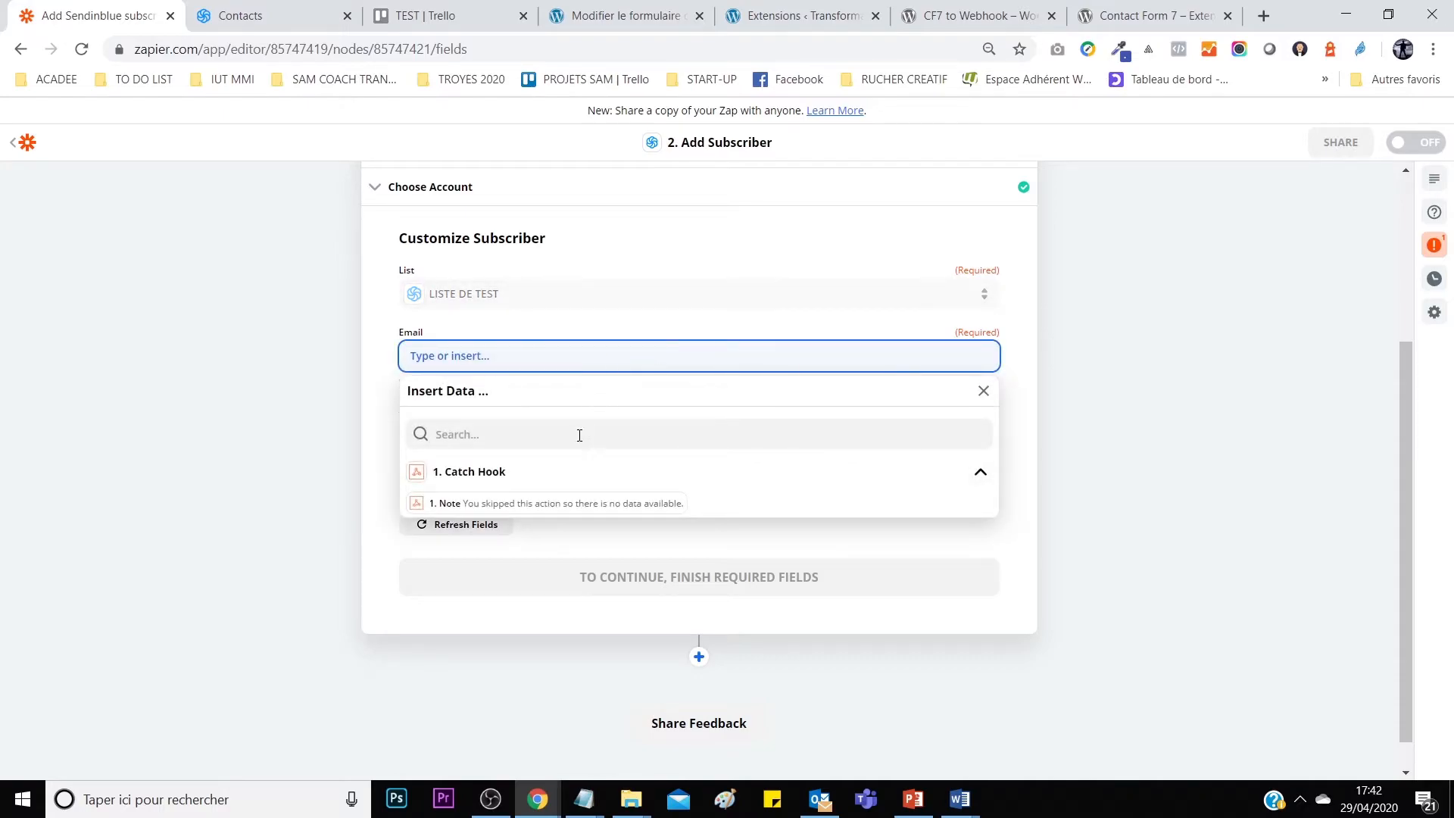
pyautogui.click(478, 473)
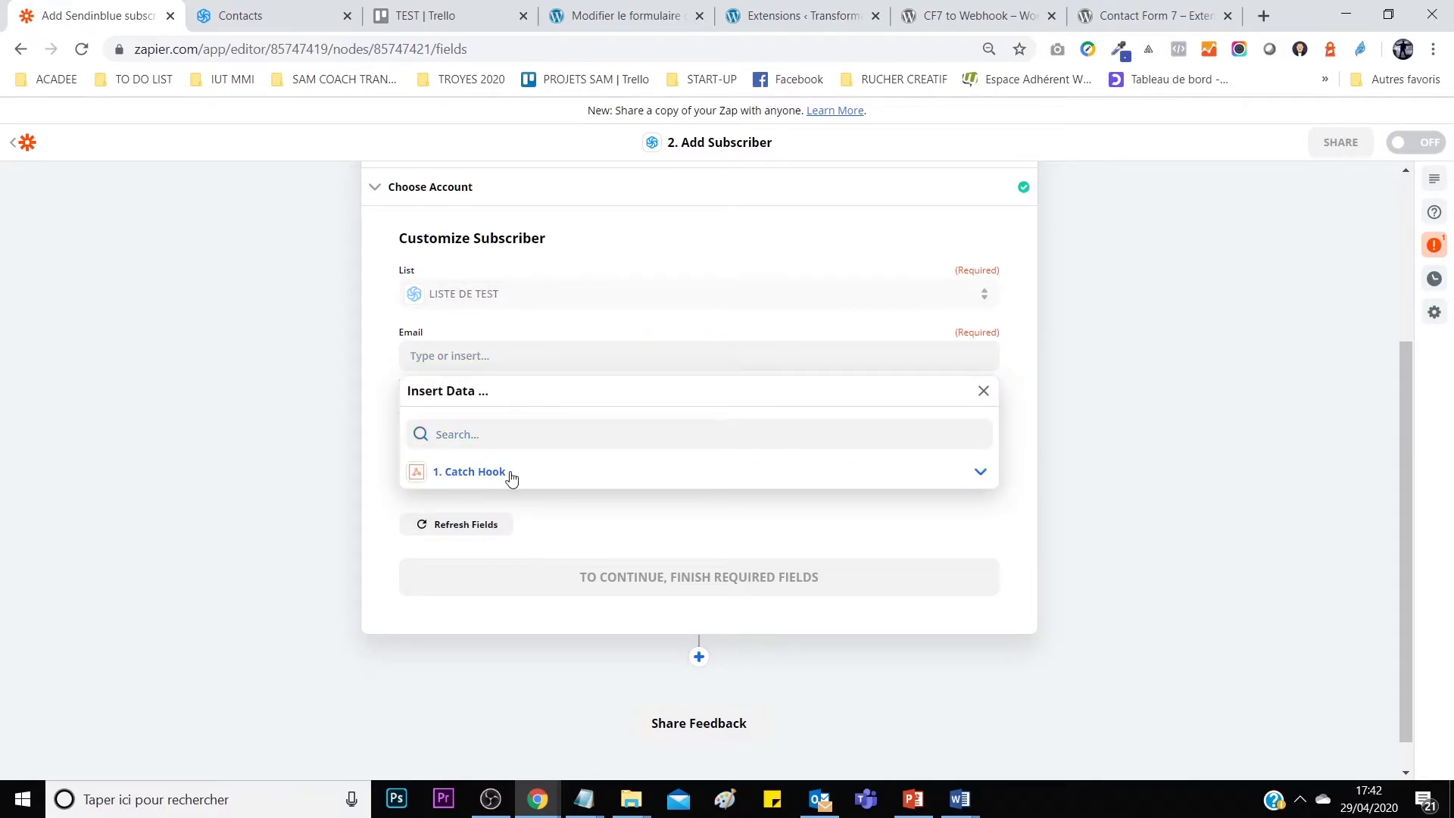
pyautogui.click(577, 473)
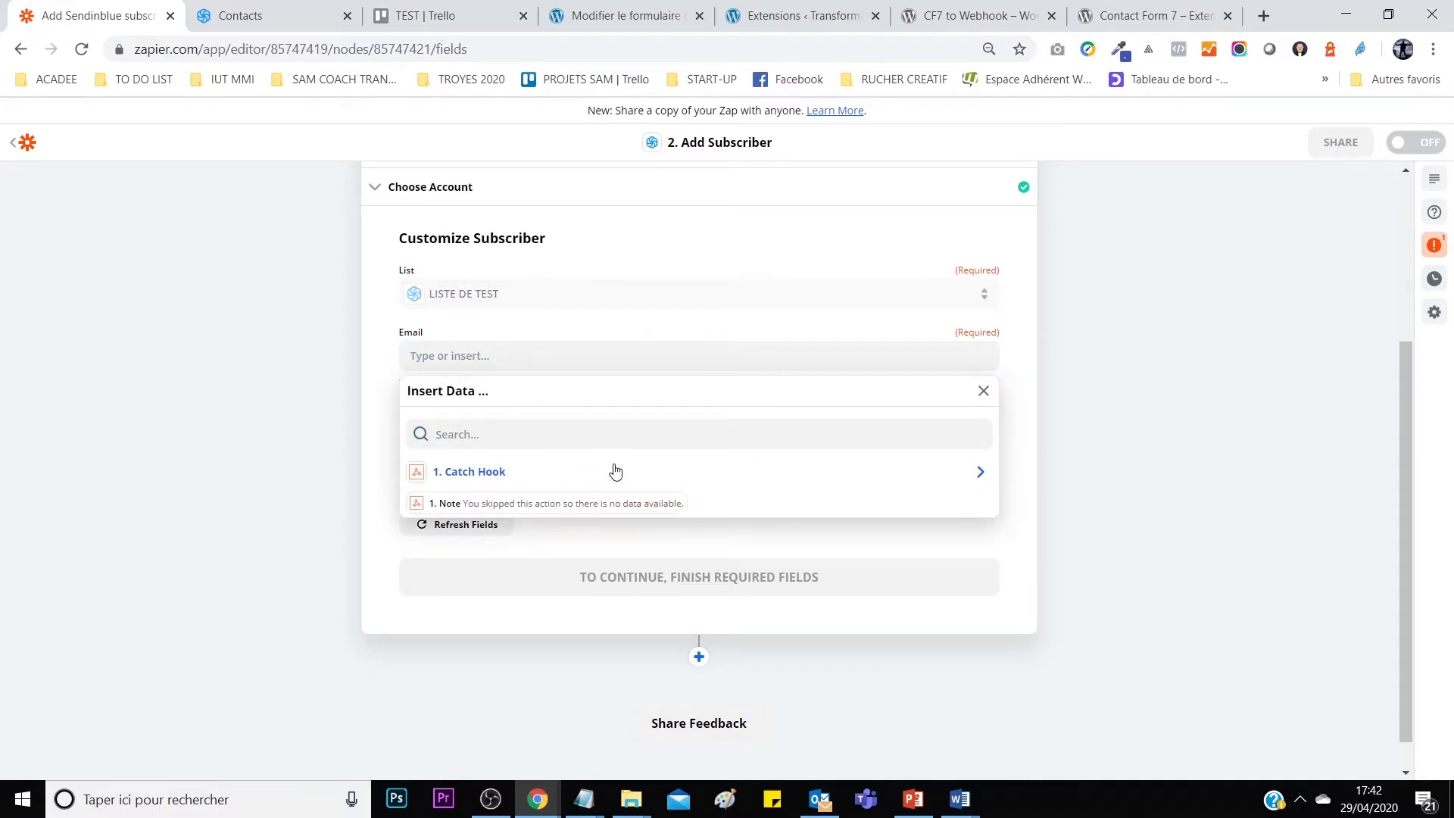
pyautogui.click(979, 472)
pyautogui.click(557, 482)
pyautogui.click(480, 503)
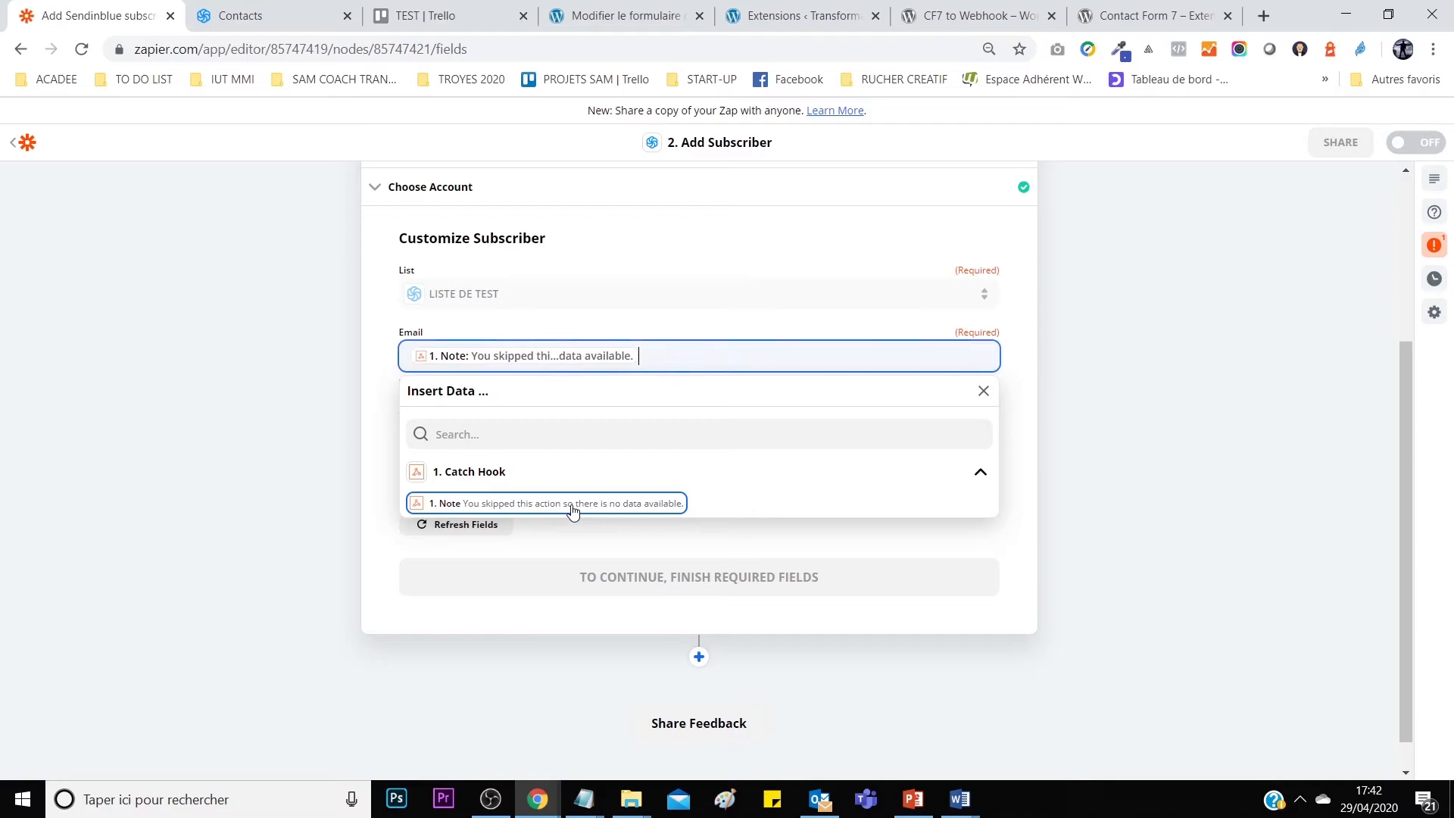
pyautogui.click(730, 301)
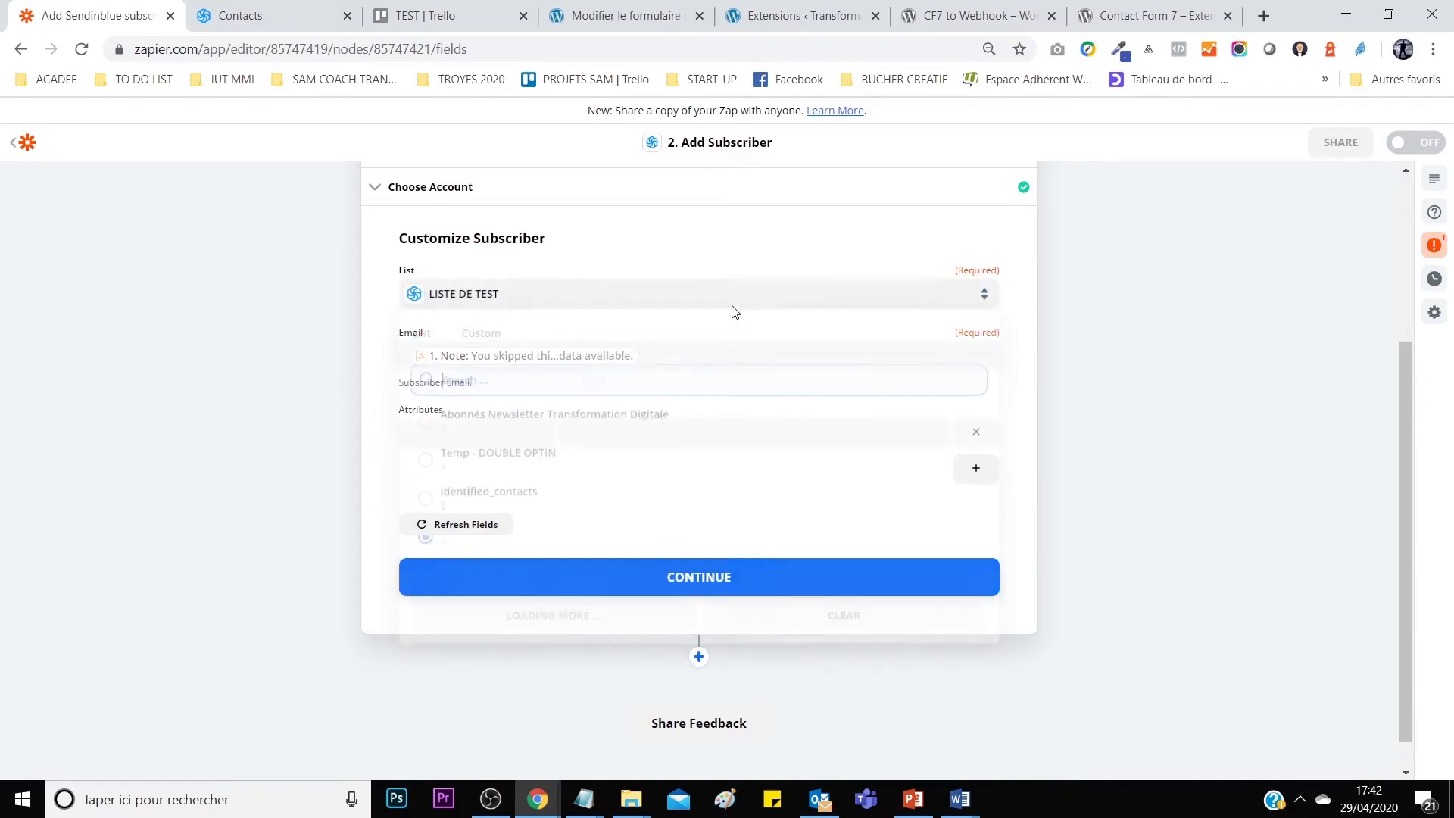
pyautogui.click(530, 544)
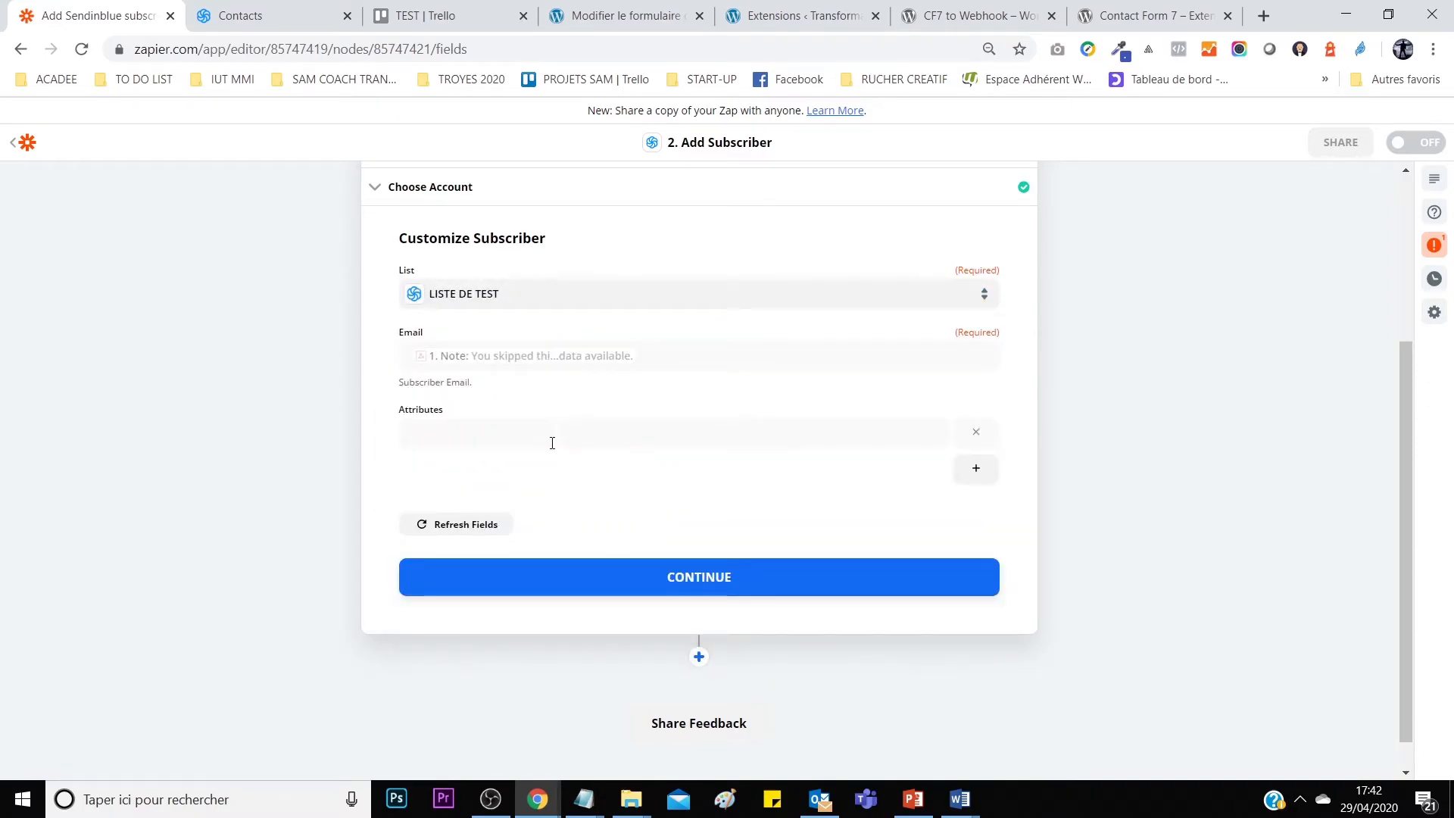
pyautogui.click(830, 583)
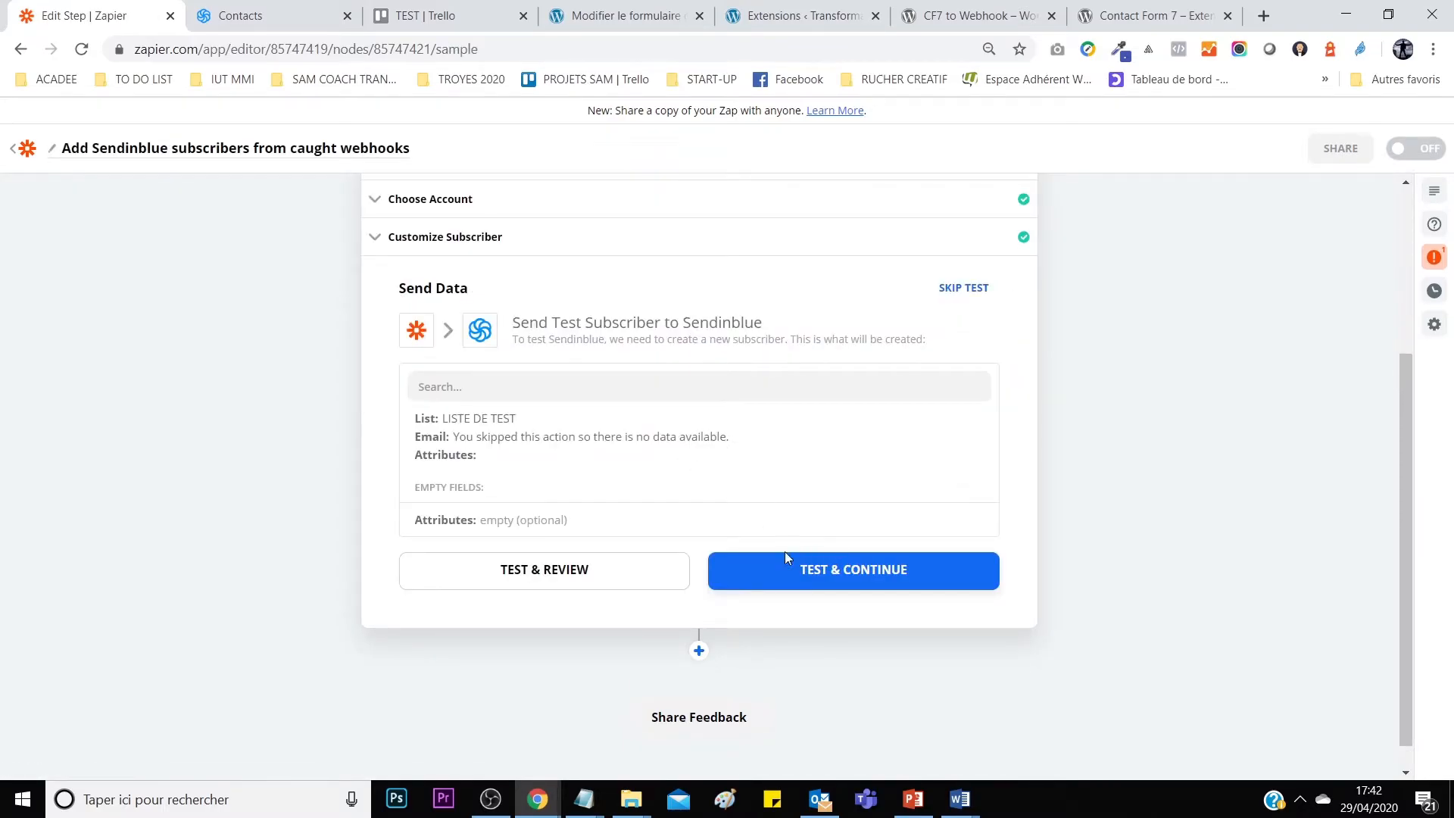
# Skip the Send Data test for the Sendinblue subscriber step.
pyautogui.scroll(3, 769, 487)
pyautogui.scroll(-4, 765, 569)
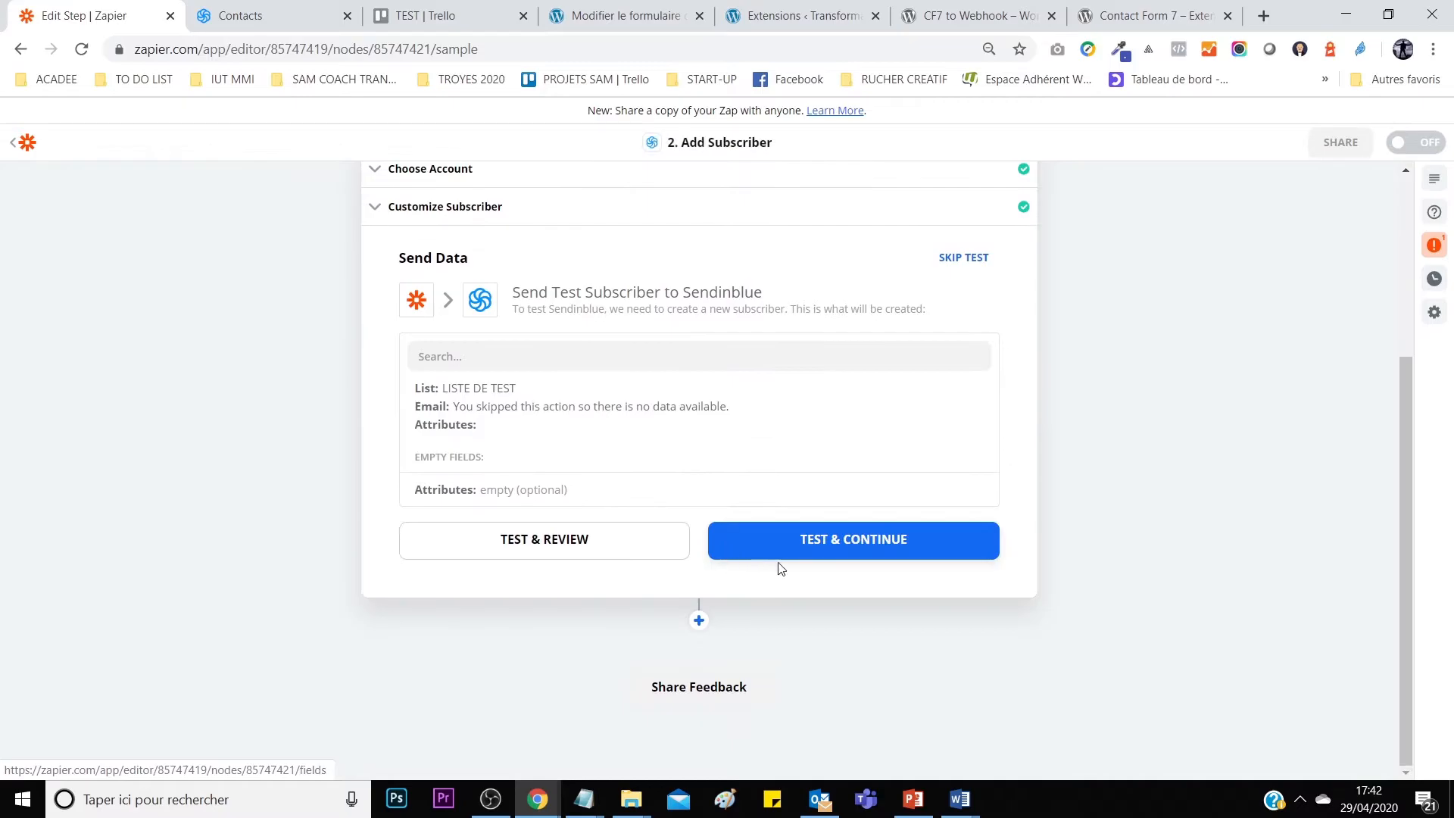
pyautogui.click(962, 258)
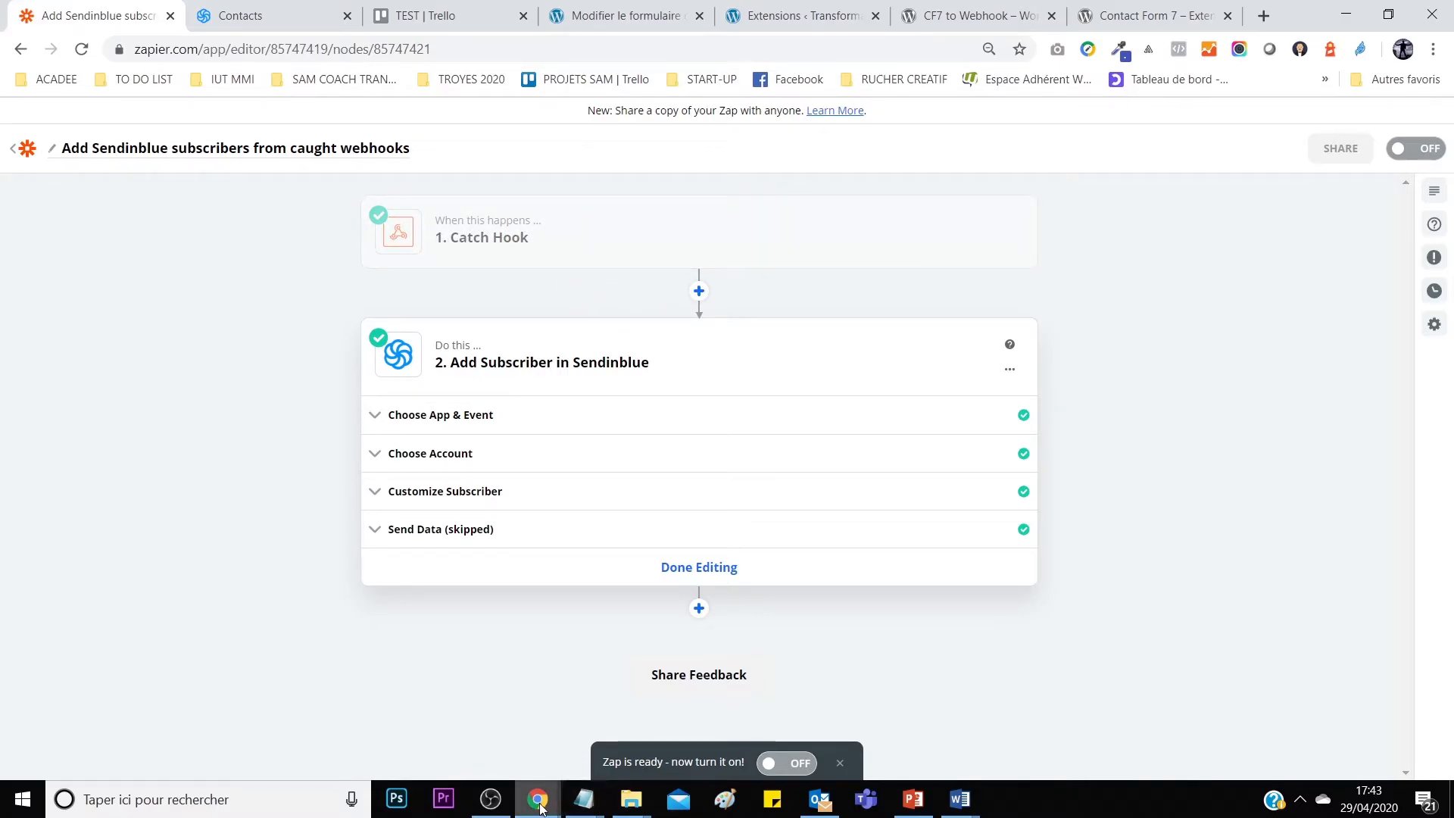
pyautogui.click(236, 9)
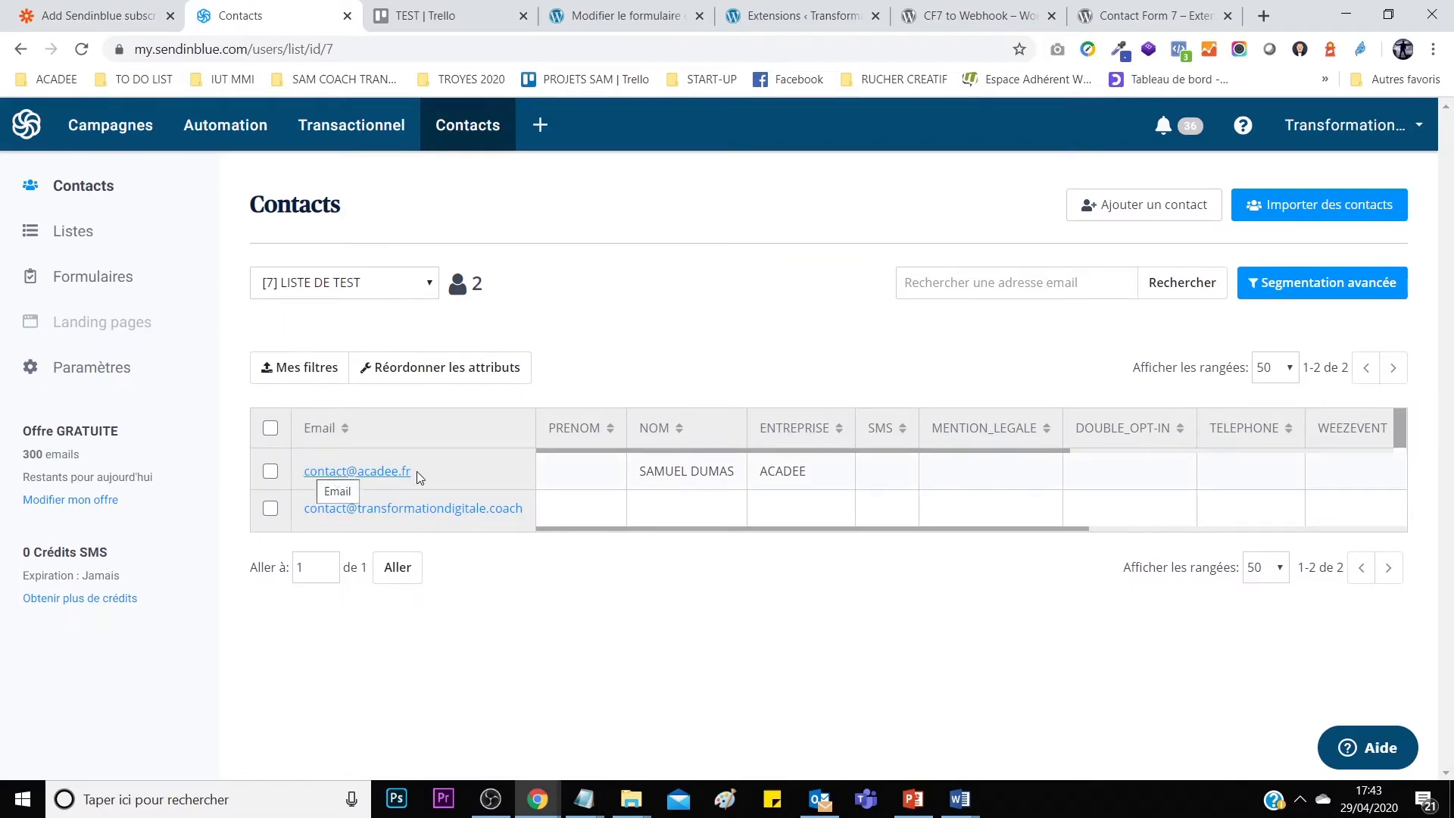
pyautogui.click(270, 472)
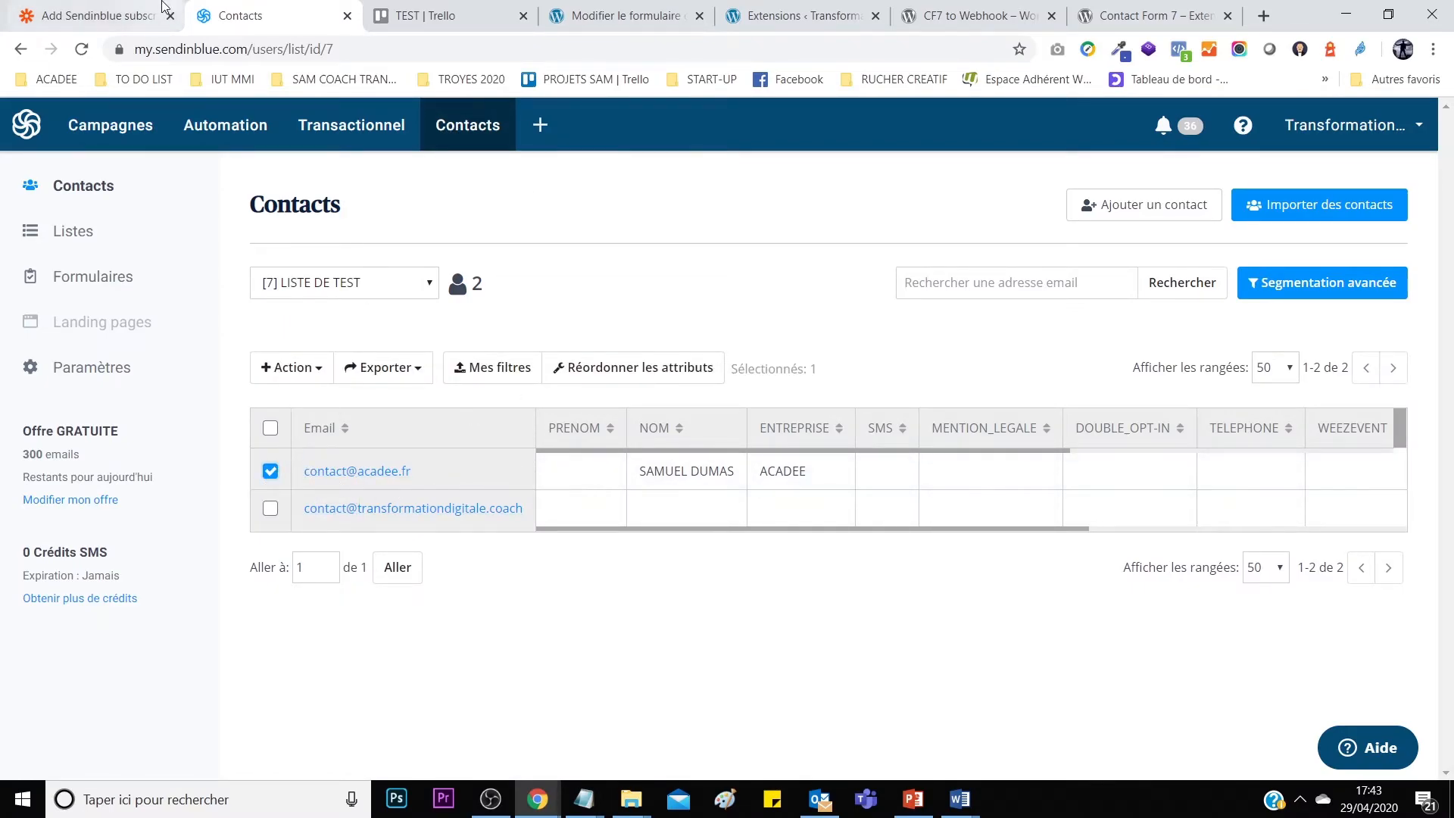
pyautogui.click(106, 15)
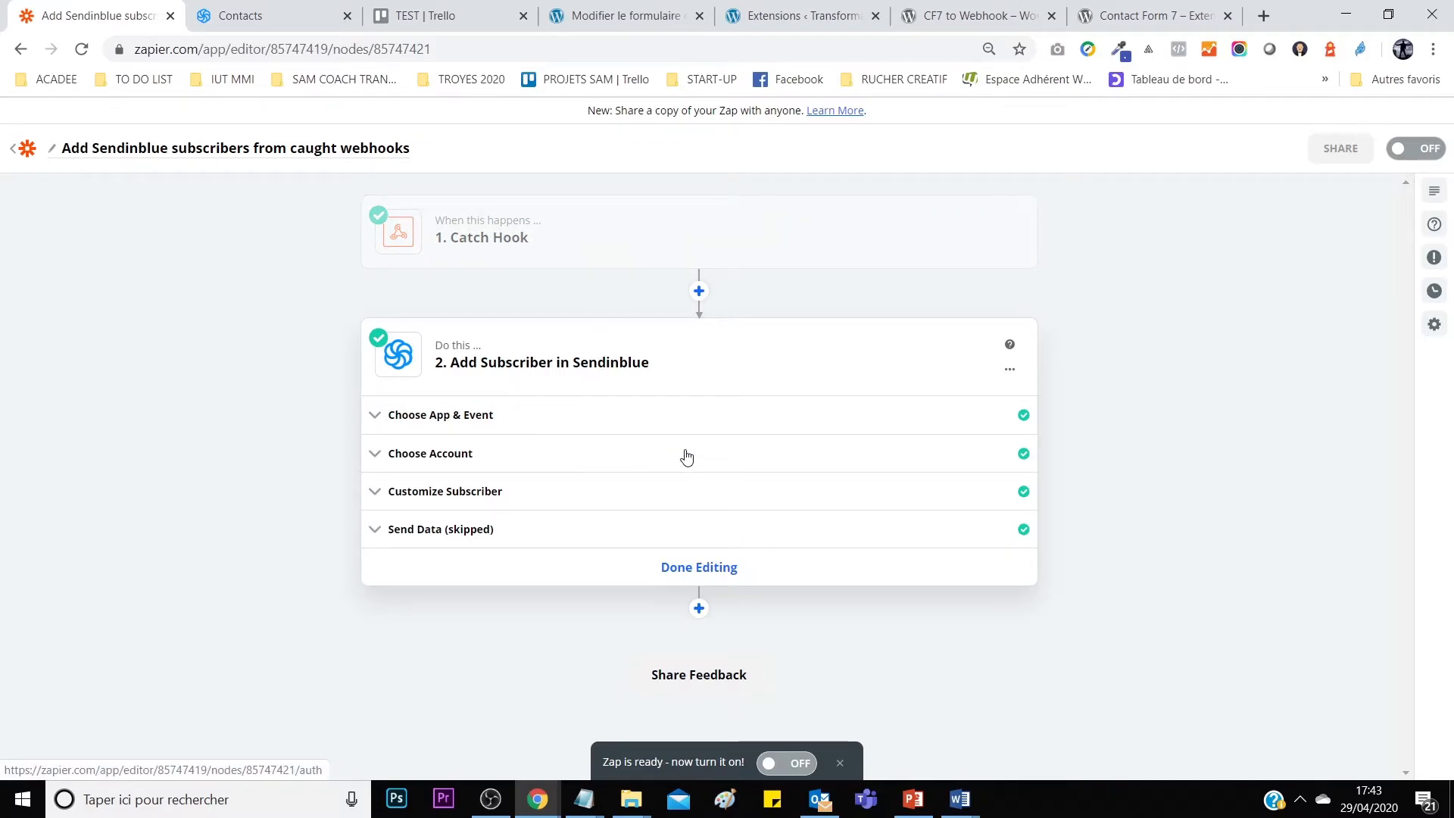
pyautogui.click(285, 15)
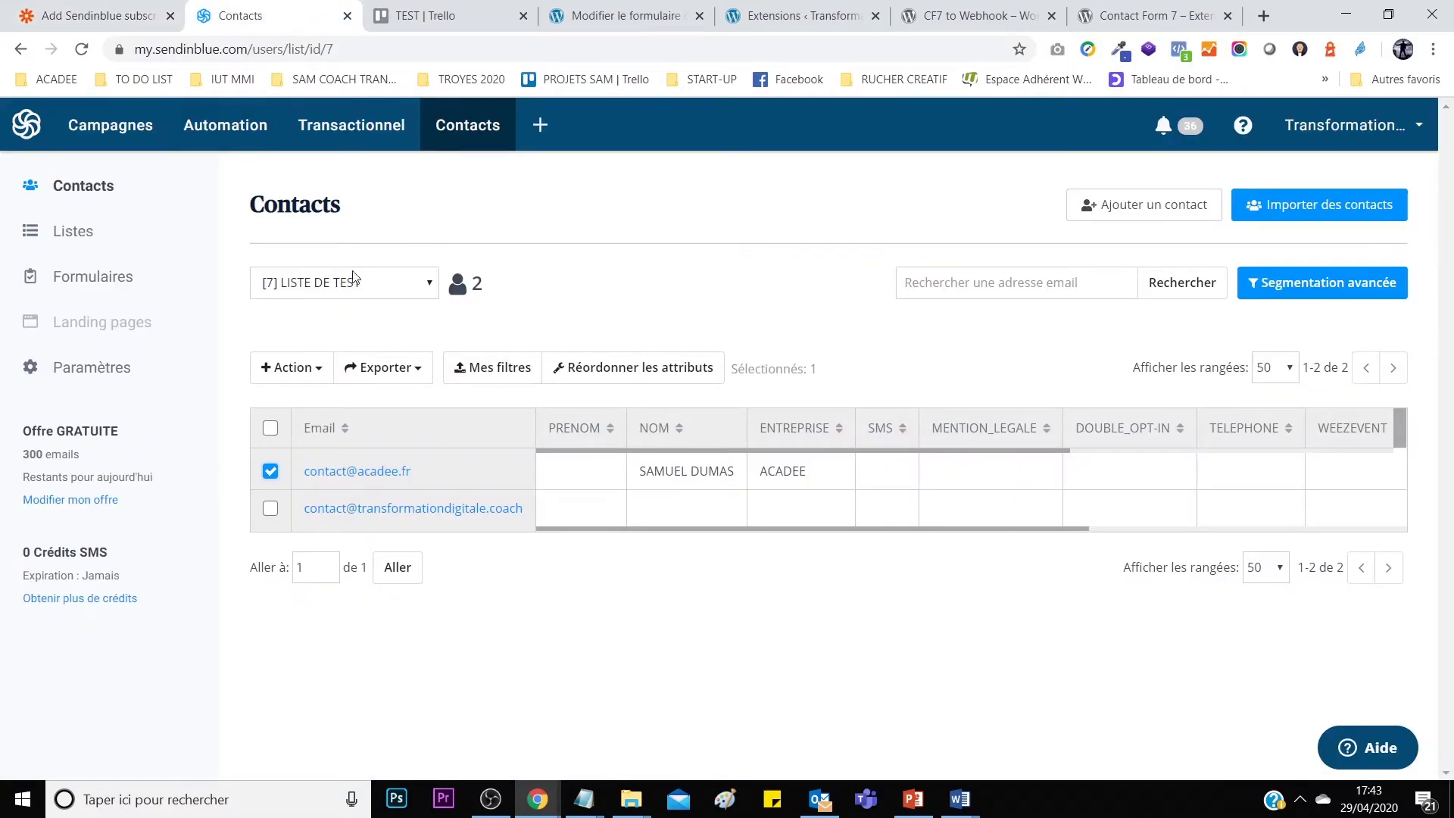
pyautogui.click(83, 12)
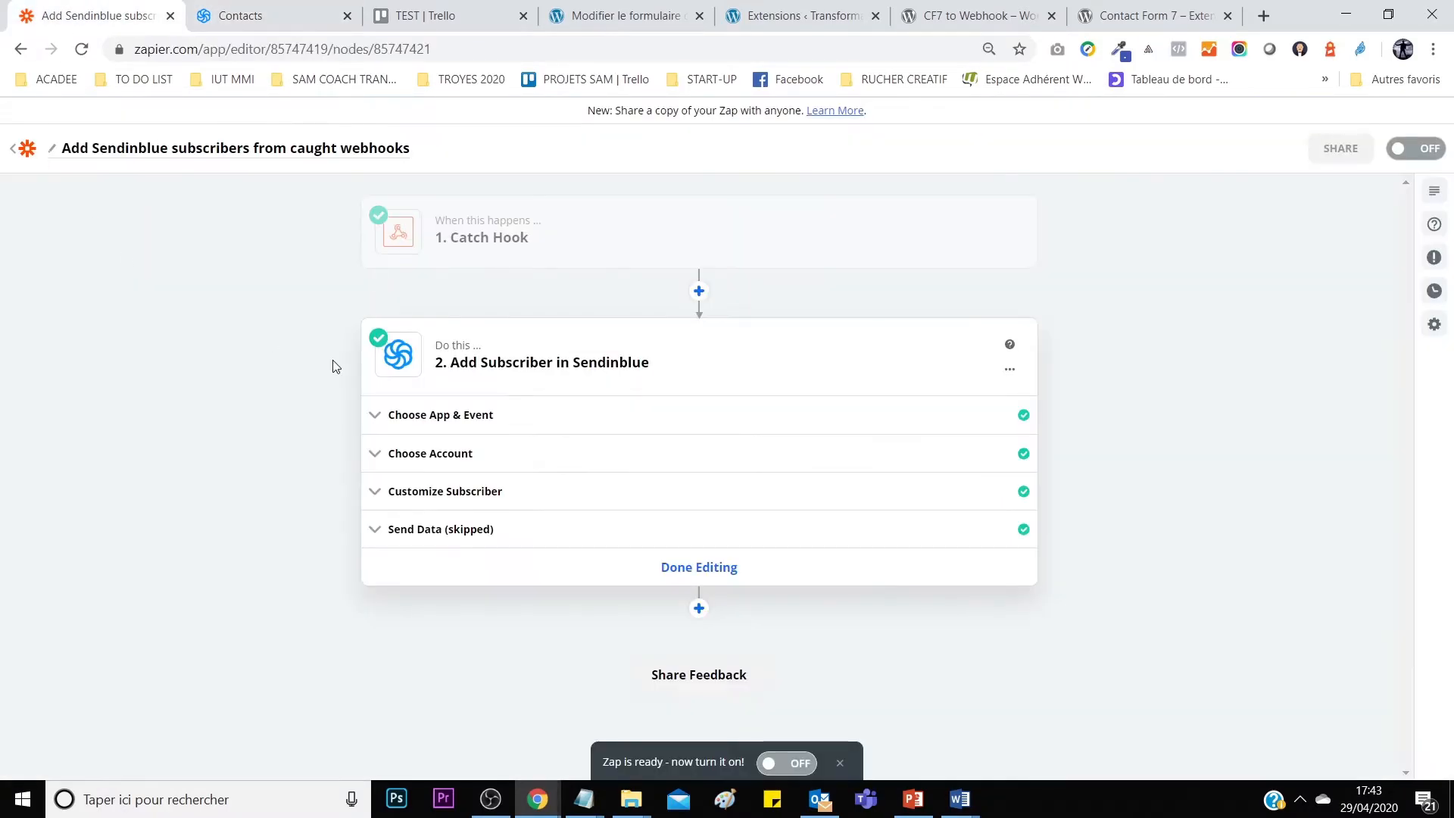
# Add a Trello Create Card step between Catch Hook and Sendinblue using the connected Trello account.
pyautogui.click(699, 290)
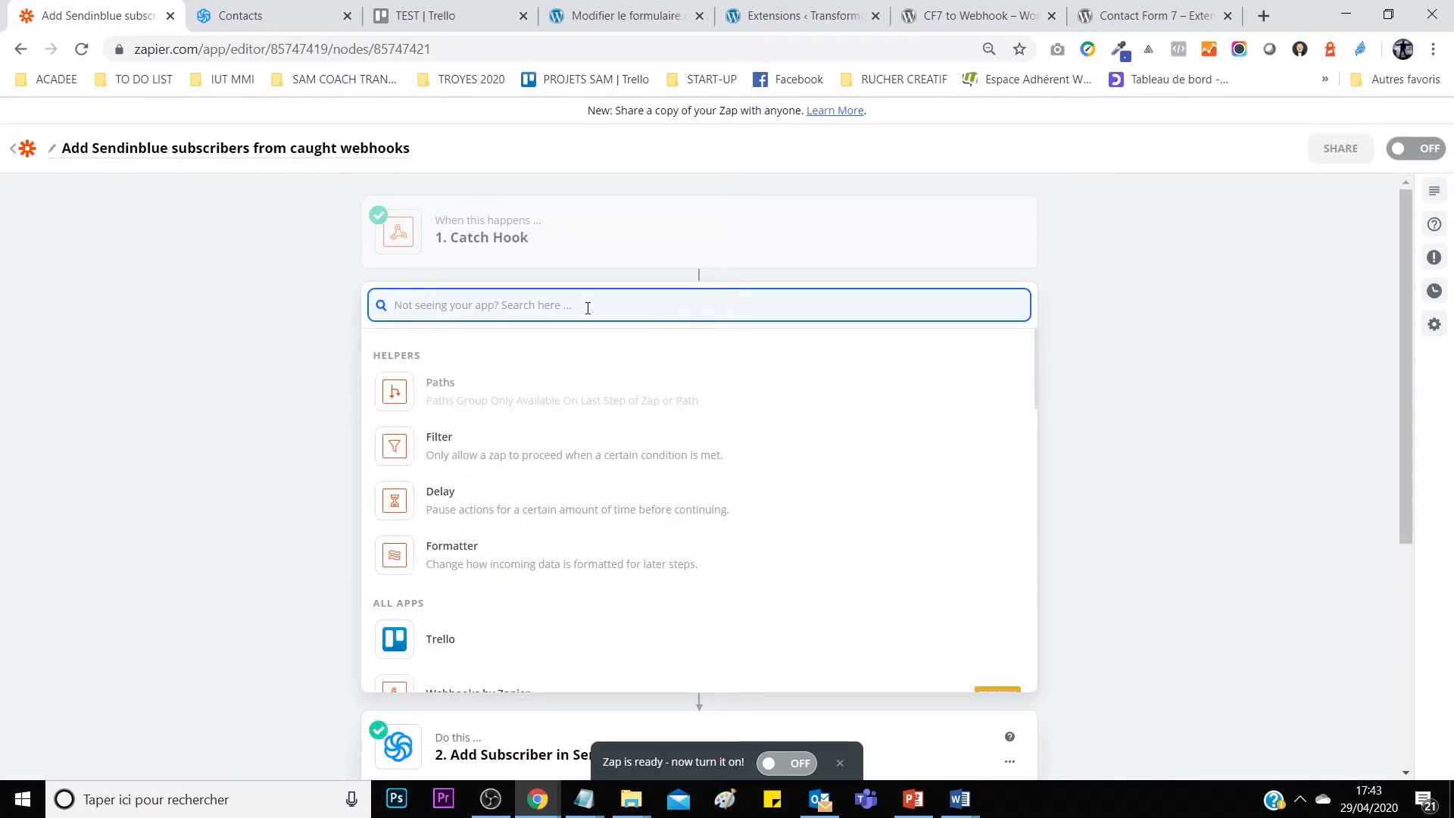
pyautogui.click(464, 645)
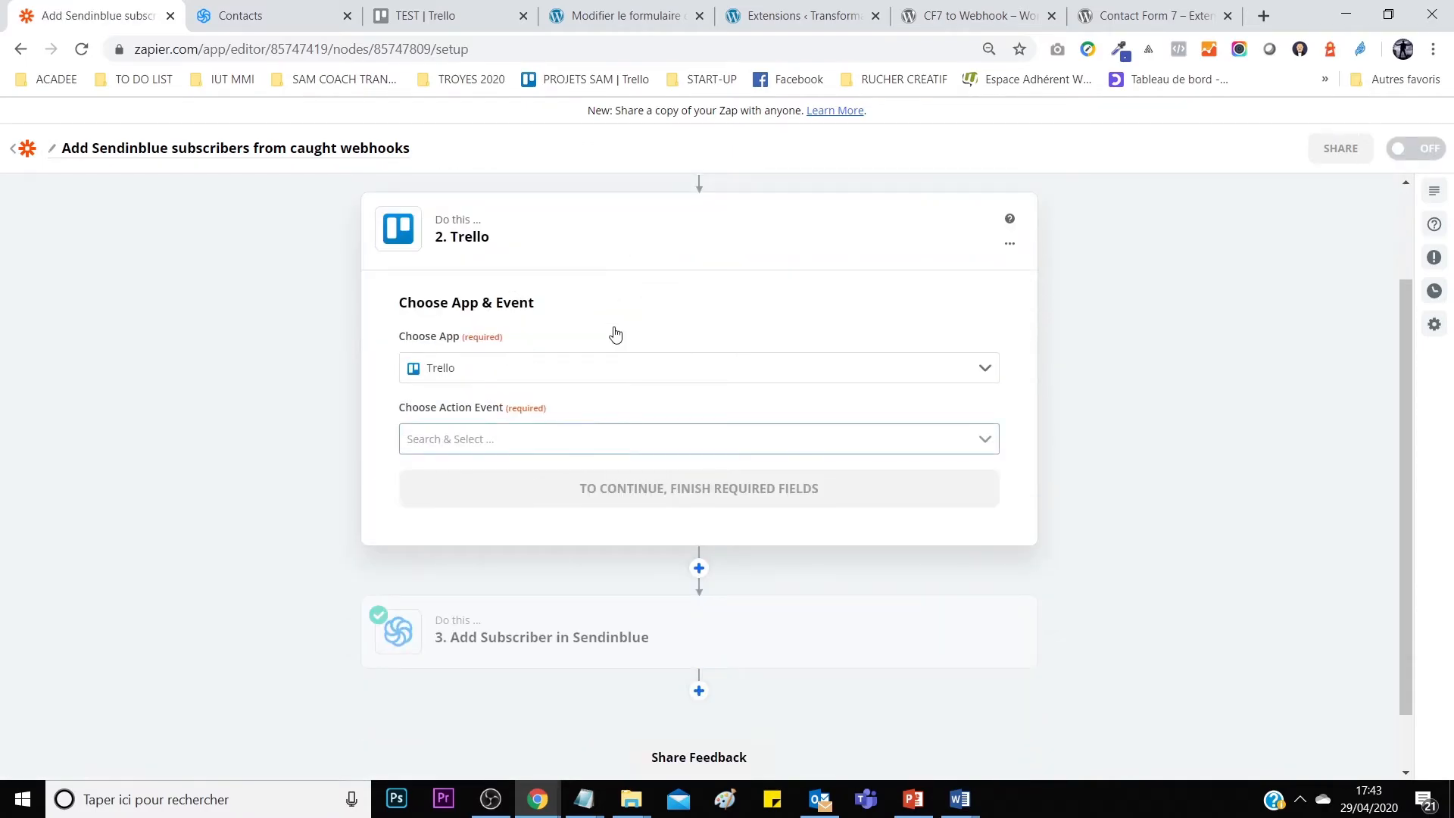
pyautogui.click(564, 439)
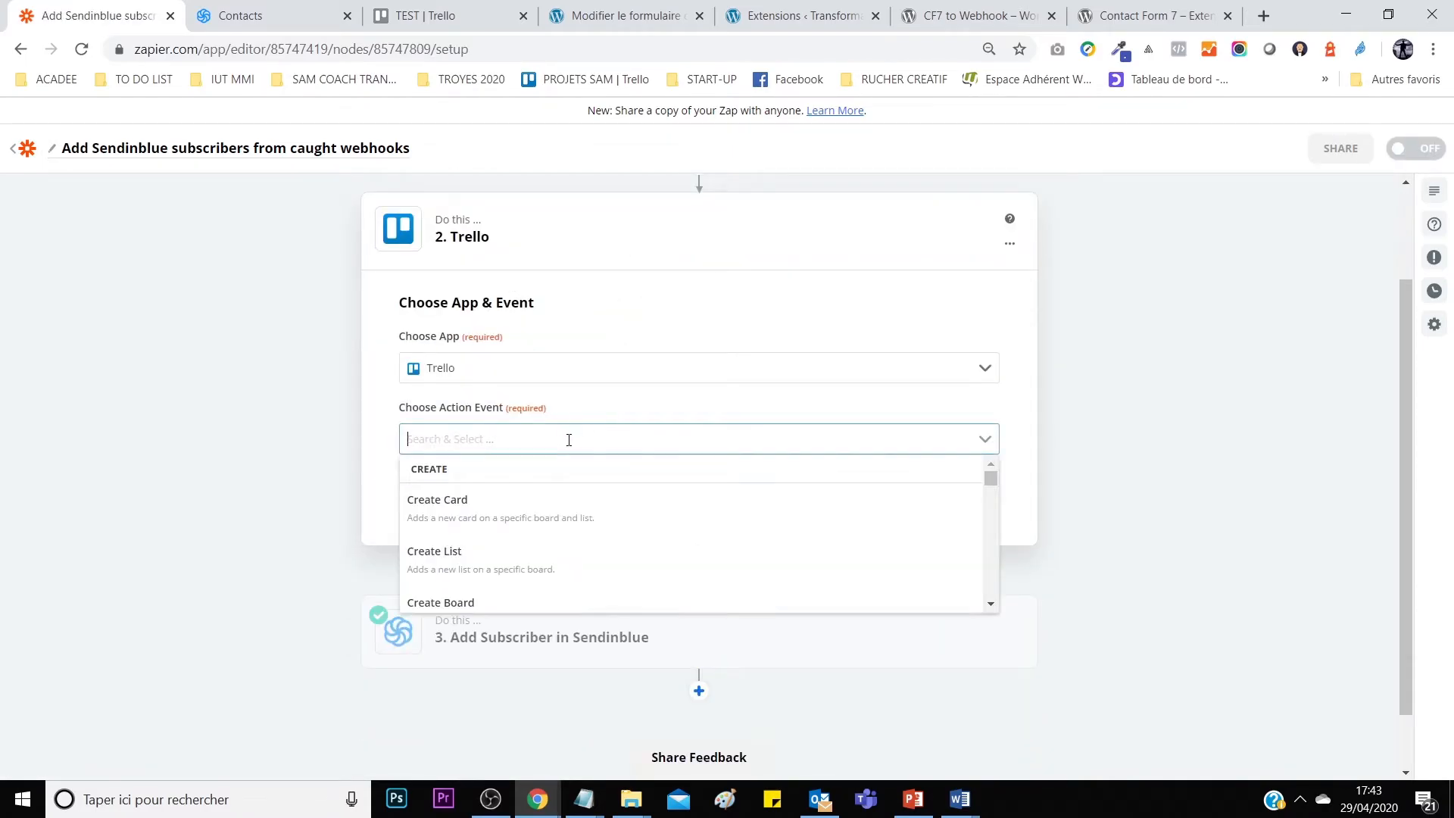
pyautogui.click(553, 518)
pyautogui.click(813, 499)
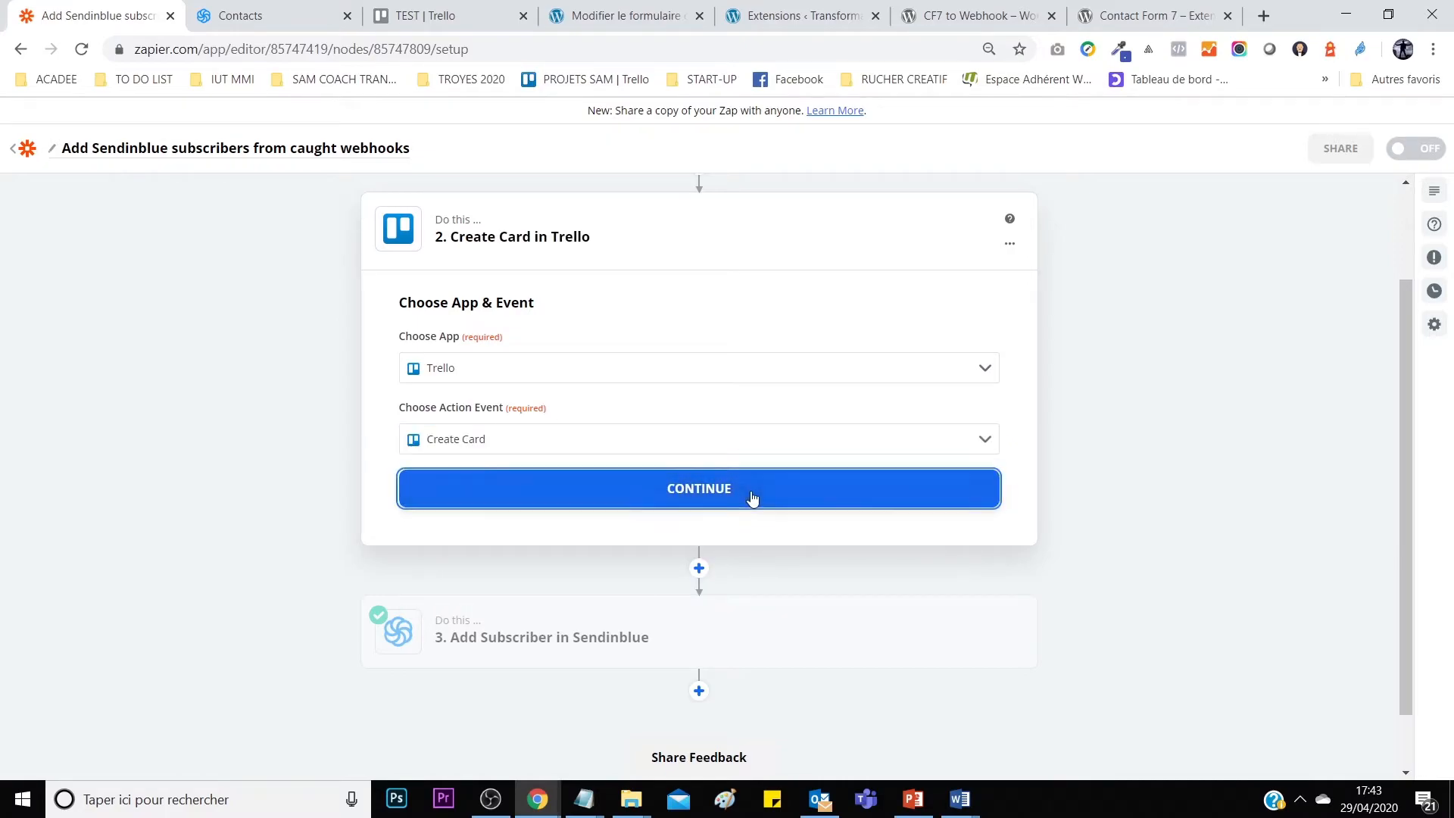
pyautogui.click(626, 399)
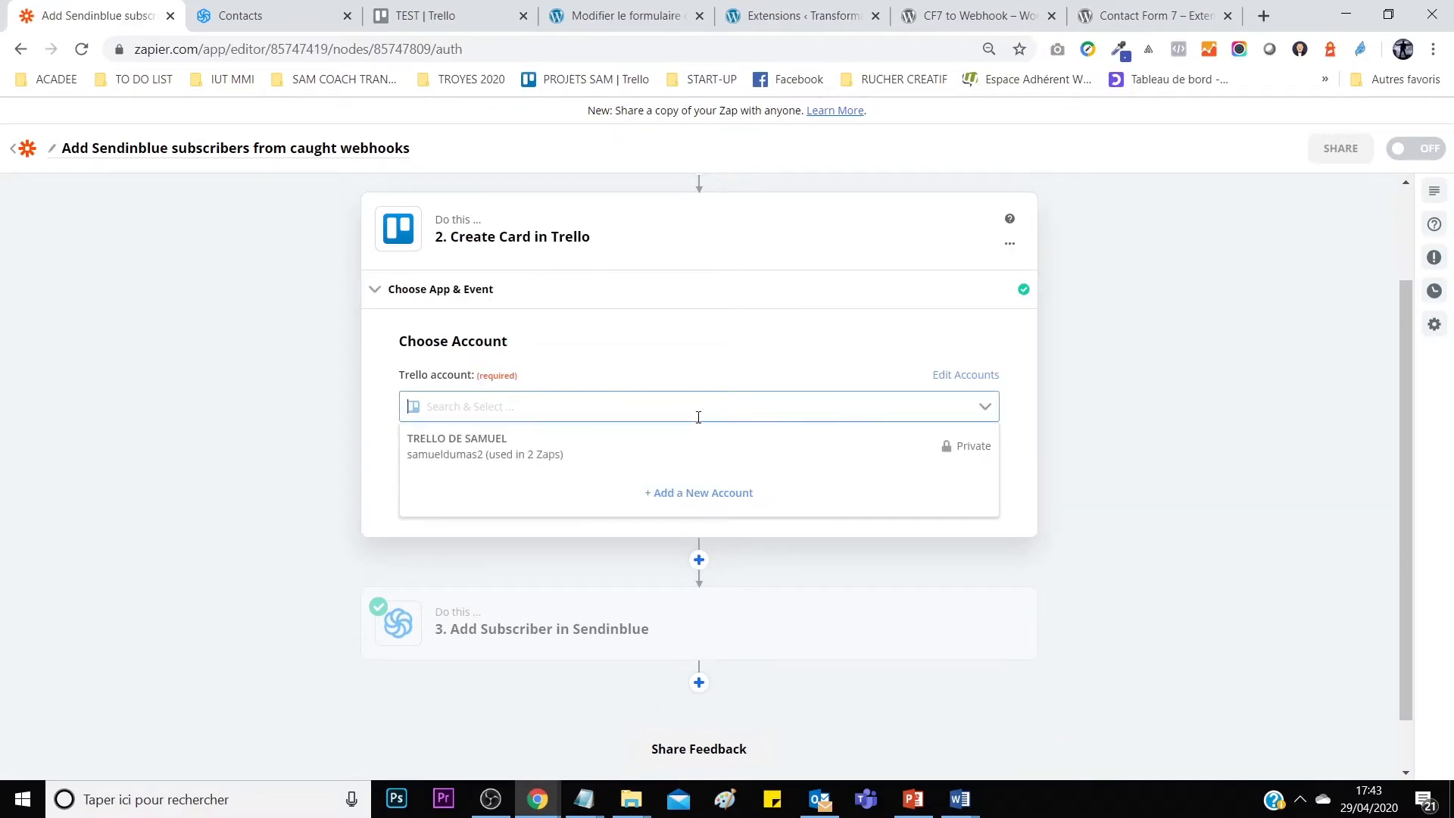
pyautogui.click(634, 452)
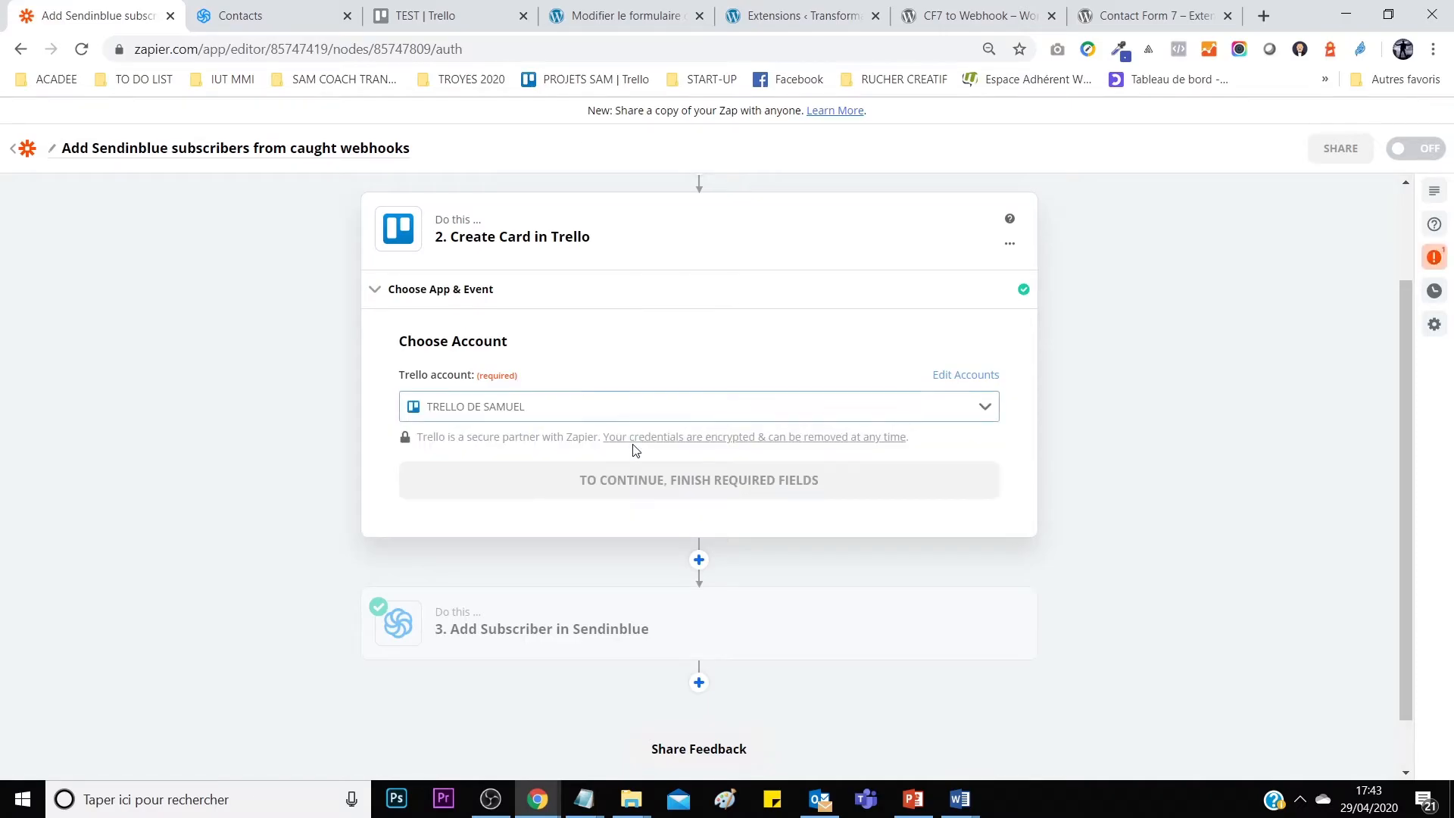
pyautogui.click(652, 491)
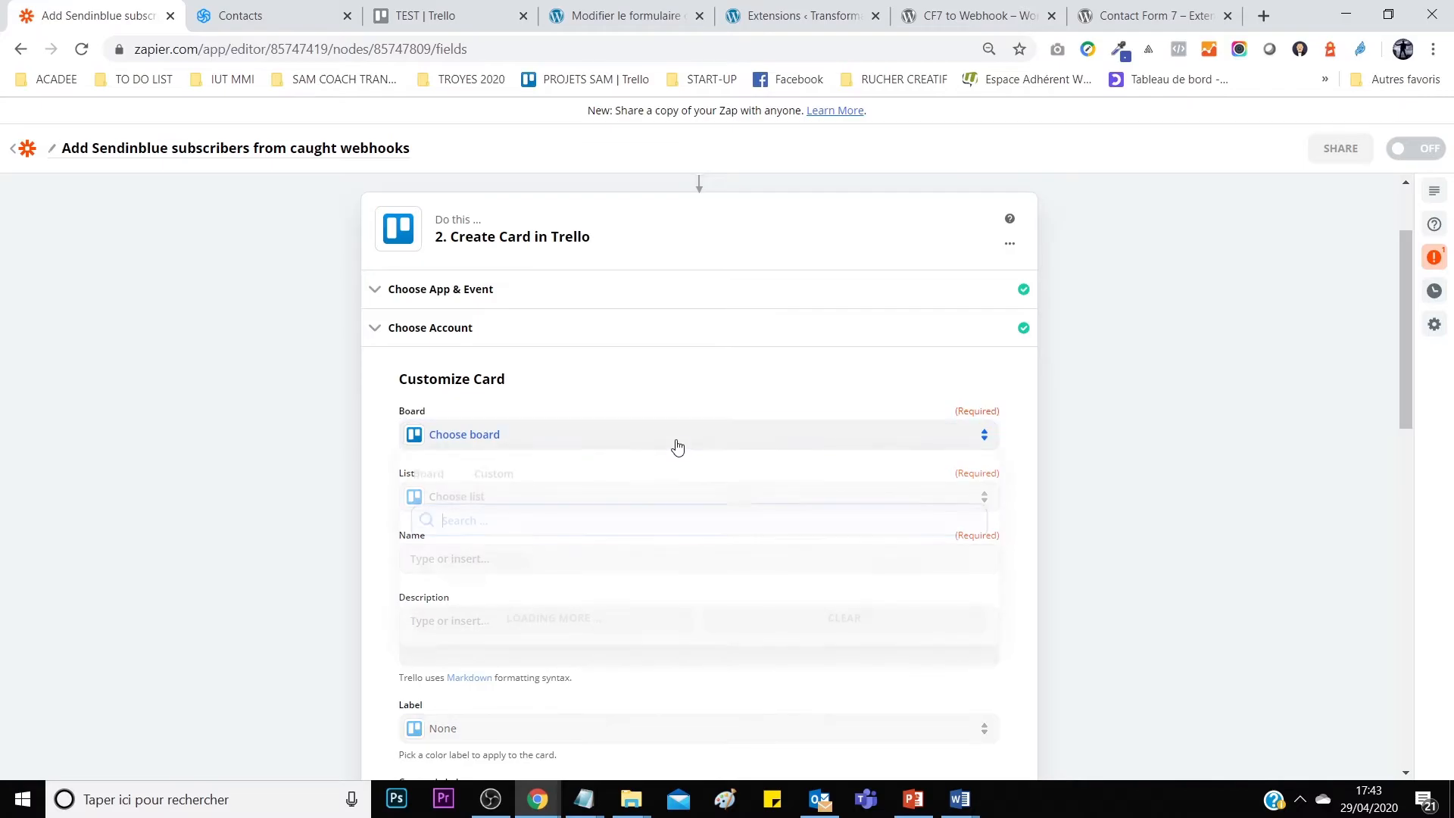
# Set new Trello cards to go on the TEST board in the PROSPECTS list.
pyautogui.click(677, 445)
pyautogui.scroll(-5, 639, 606)
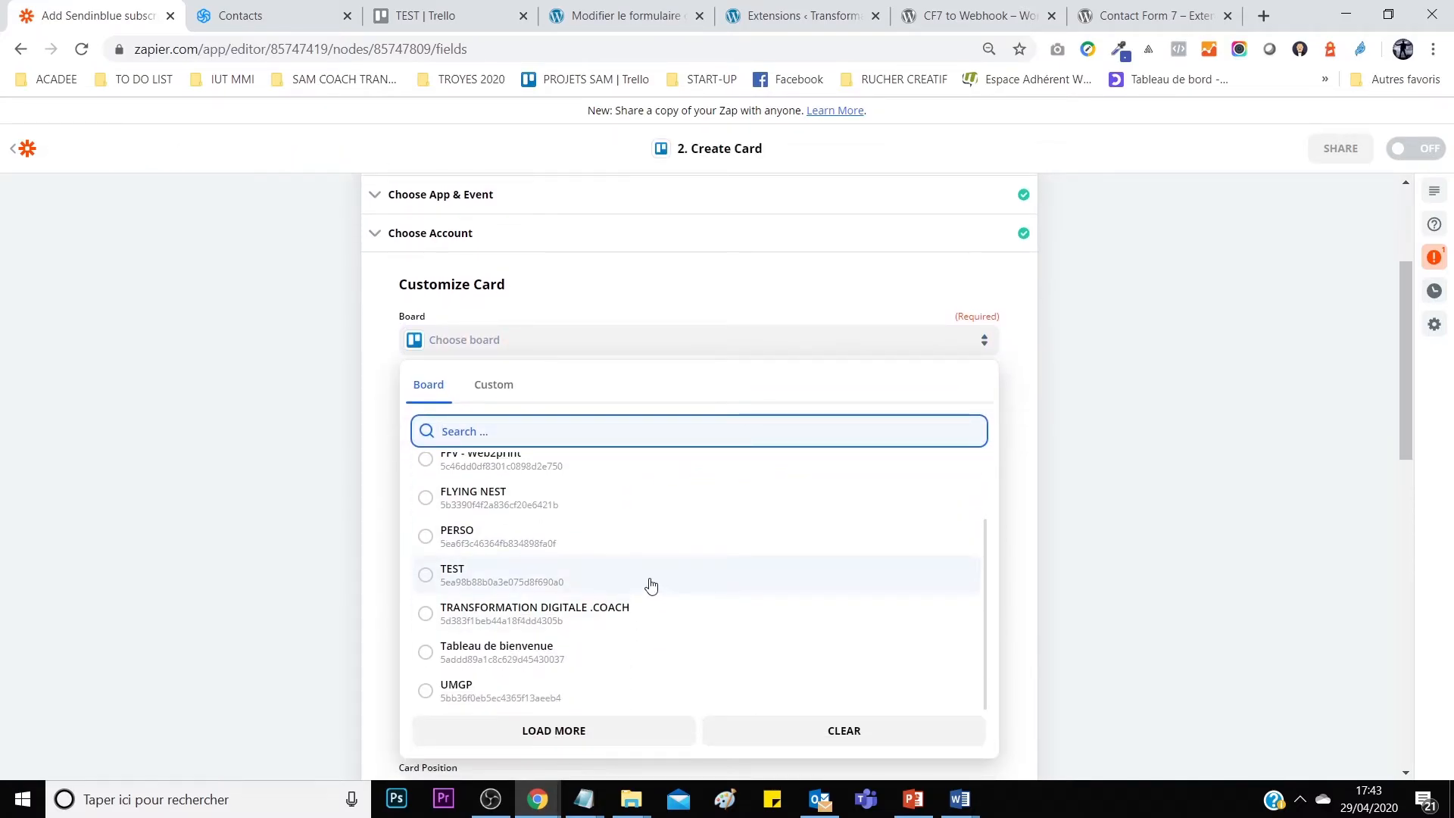
pyautogui.click(663, 589)
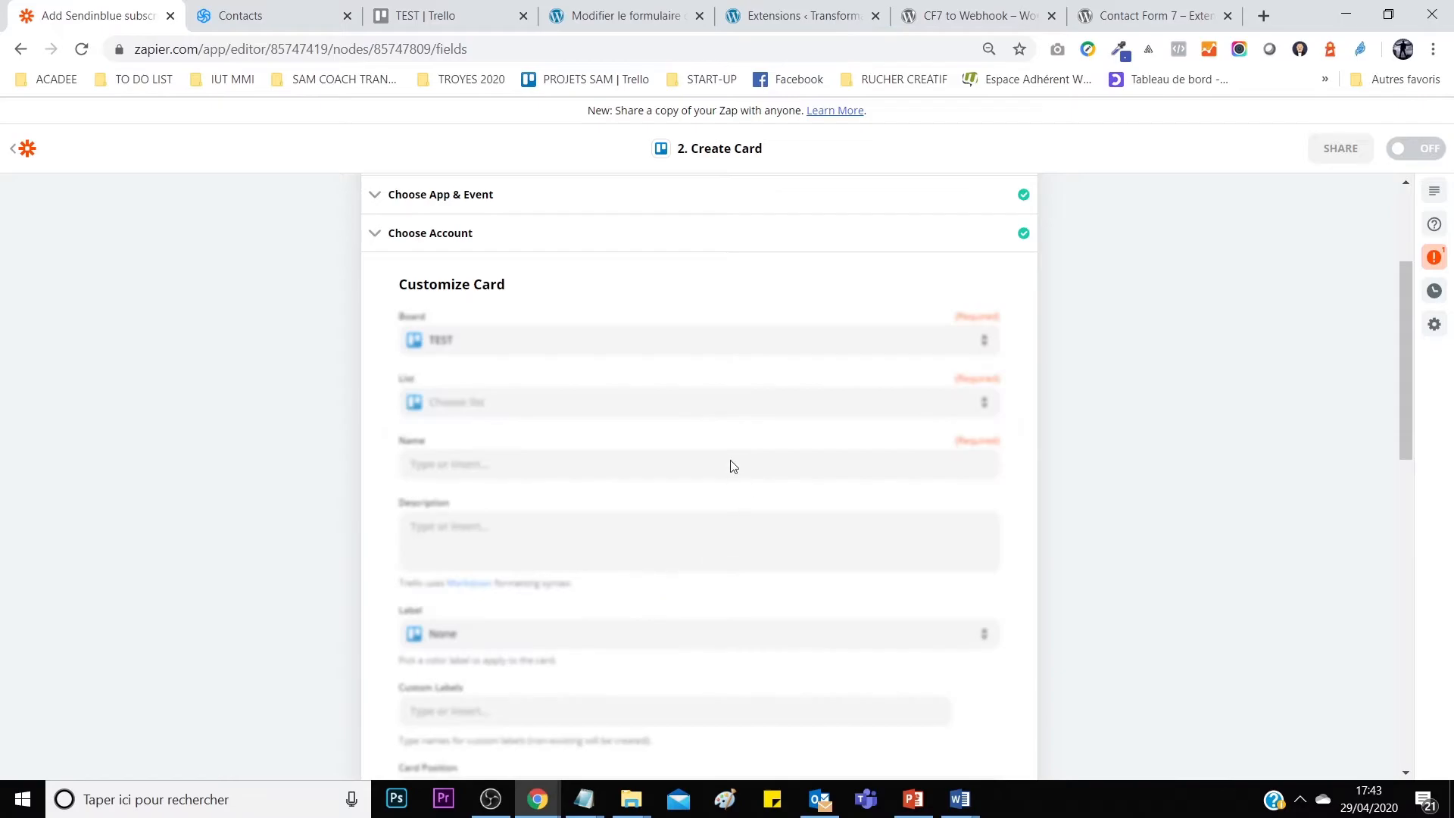
pyautogui.click(642, 412)
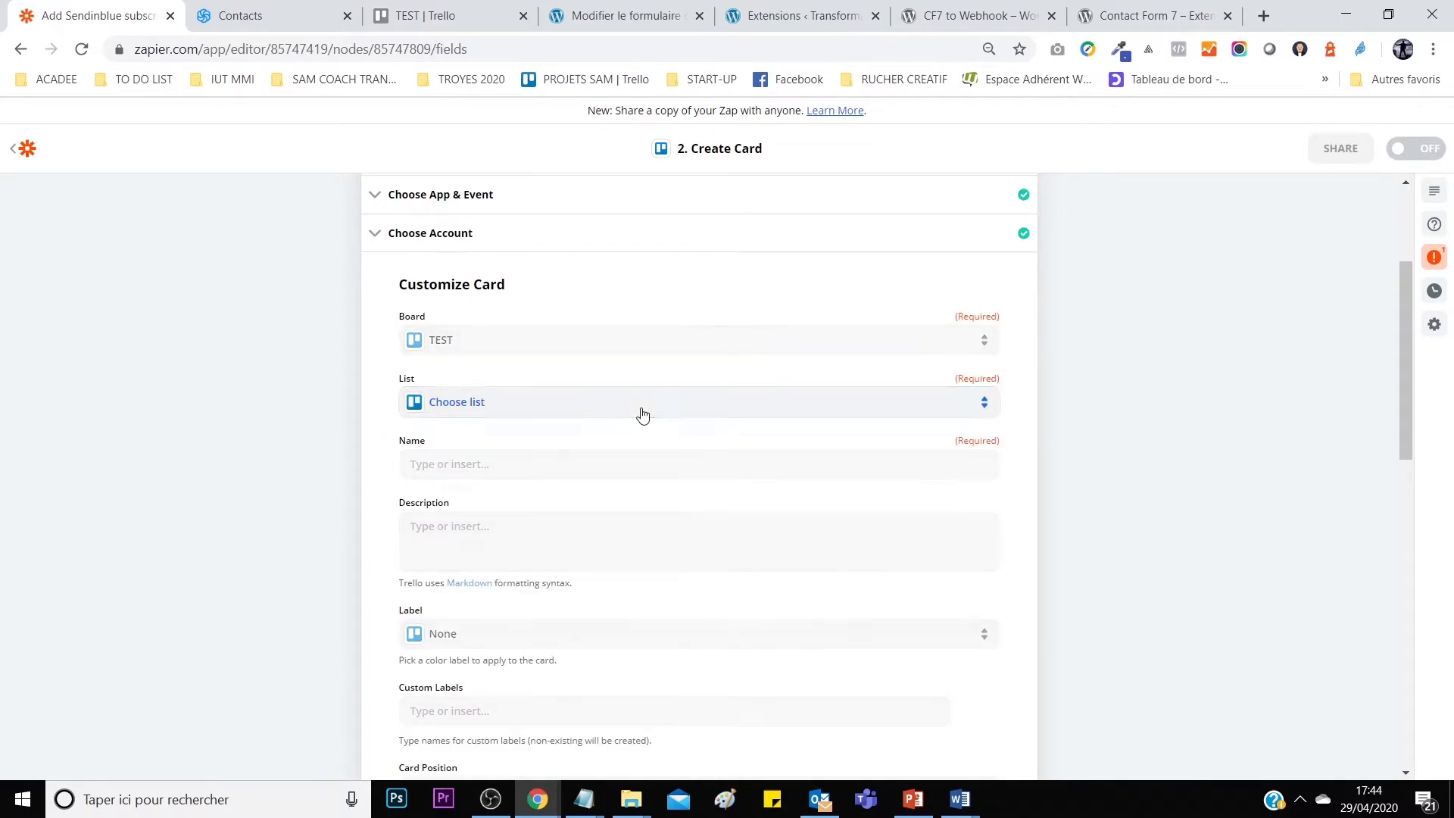
pyautogui.click(491, 531)
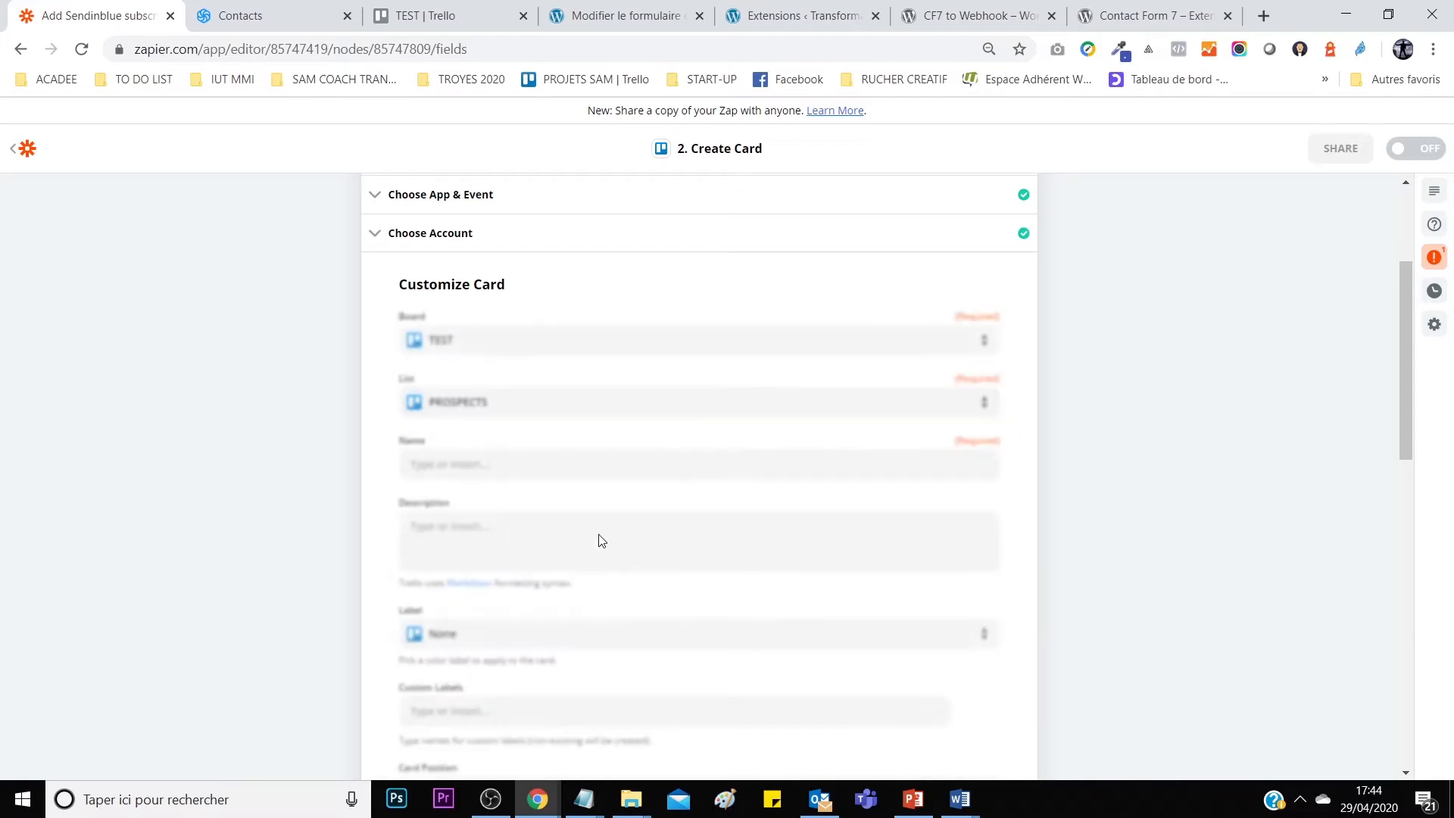
# Abandon the unfinished card-name mapping and open the transfo push trello & sendinblue zap from My Zaps.
pyautogui.click(573, 466)
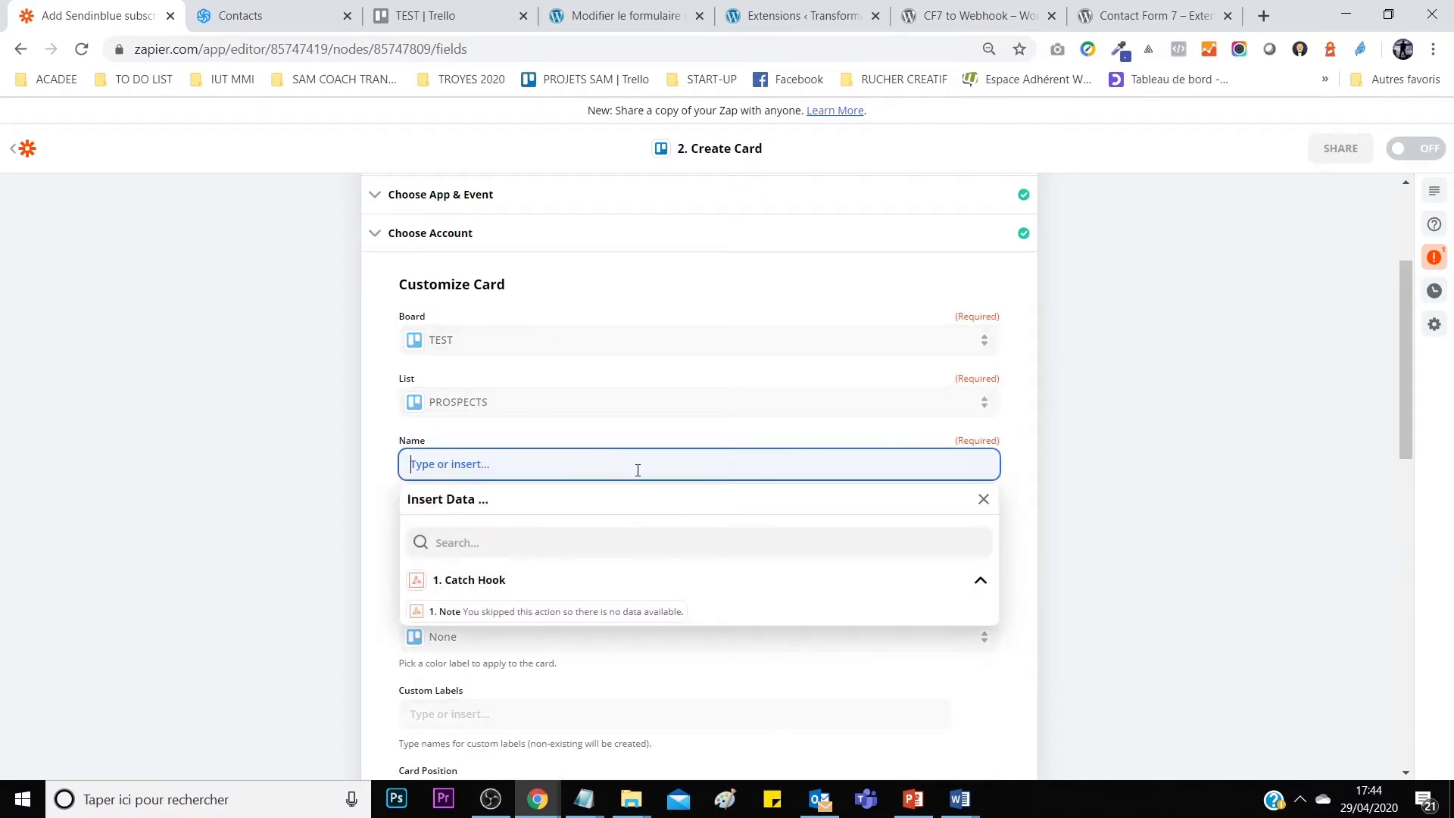
pyautogui.click(533, 592)
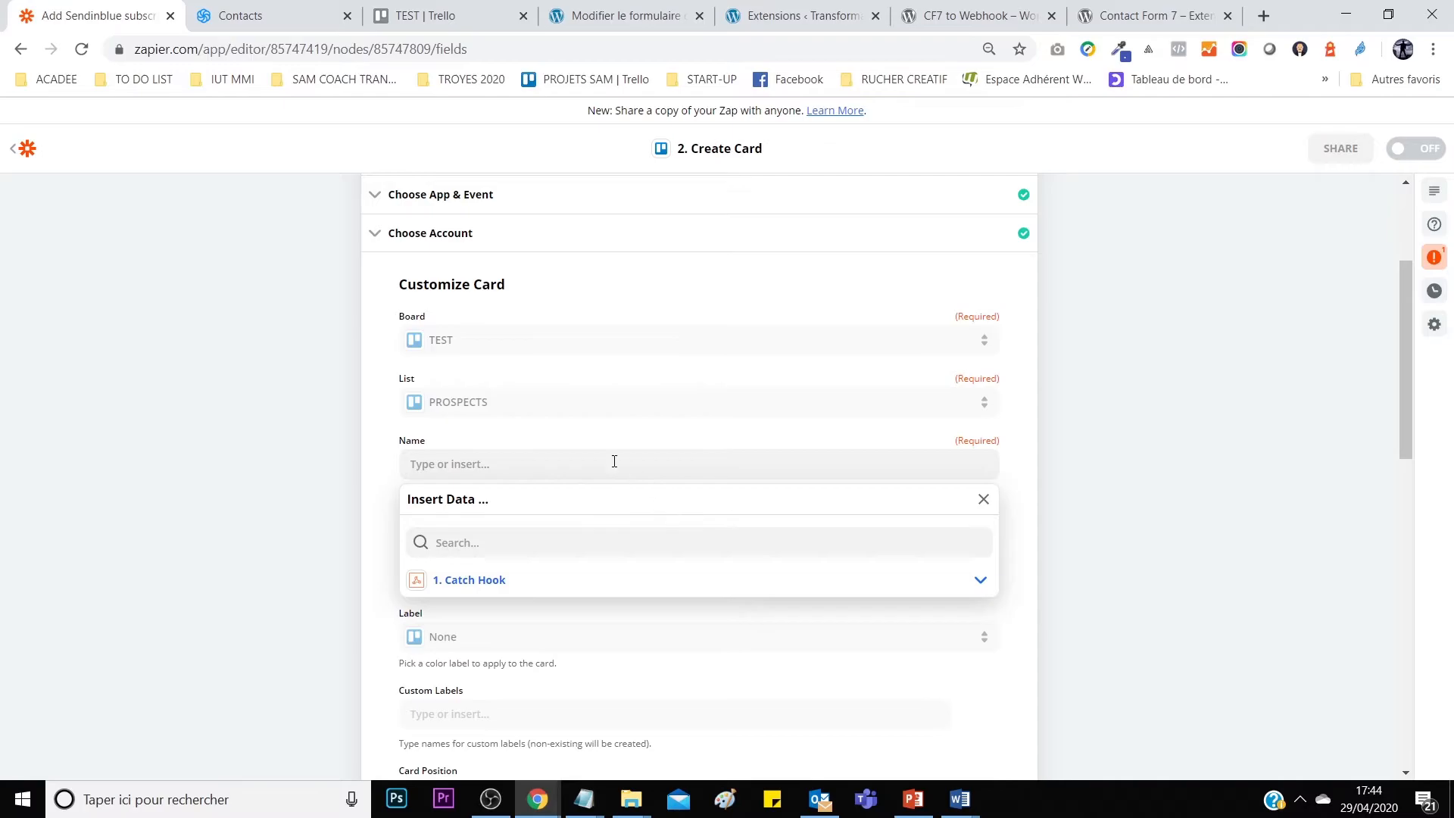
pyautogui.click(393, 480)
pyautogui.scroll(-4, 583, 560)
pyautogui.scroll(-9, 568, 564)
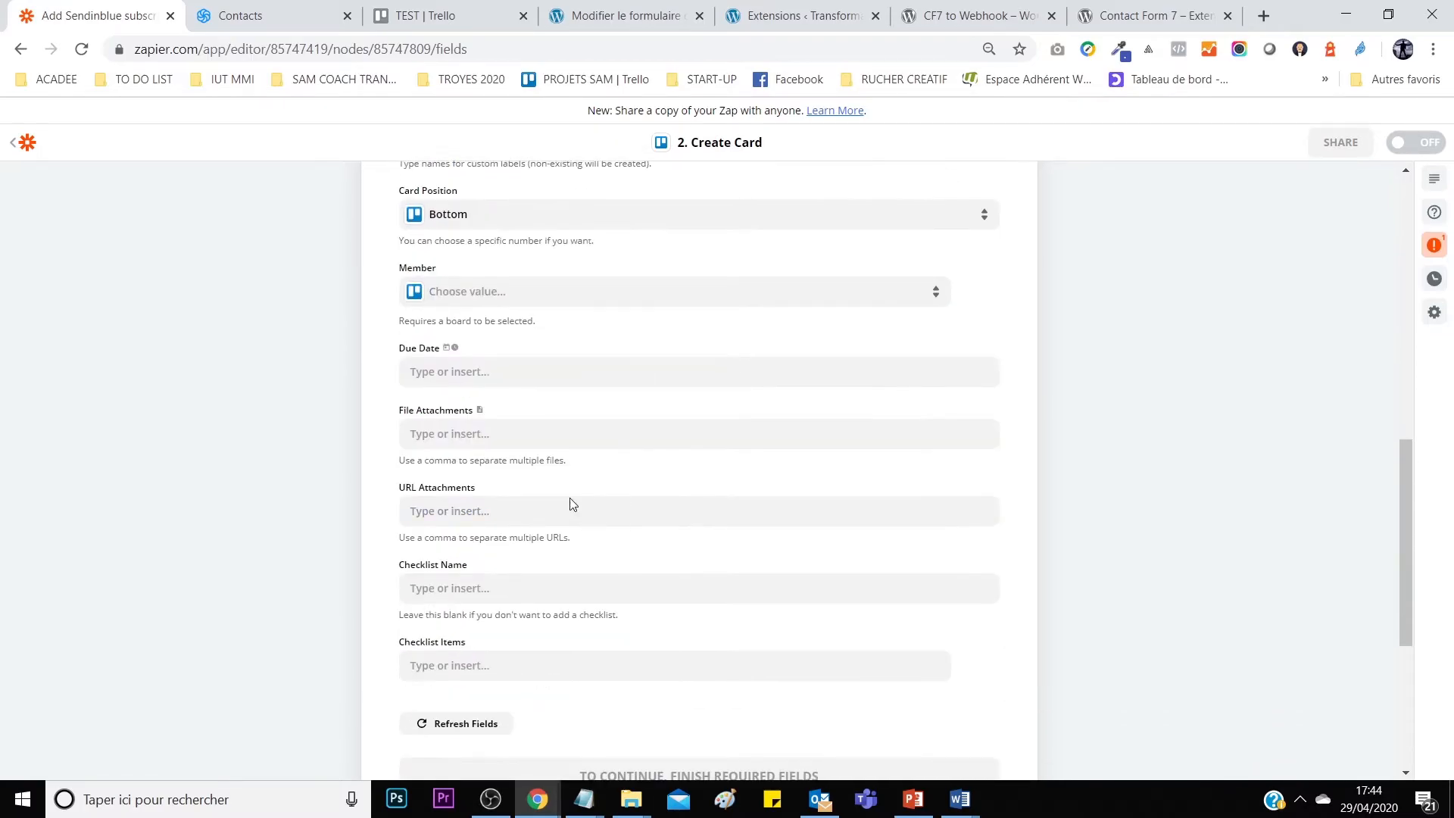
pyautogui.click(477, 364)
pyautogui.scroll(-12, 740, 438)
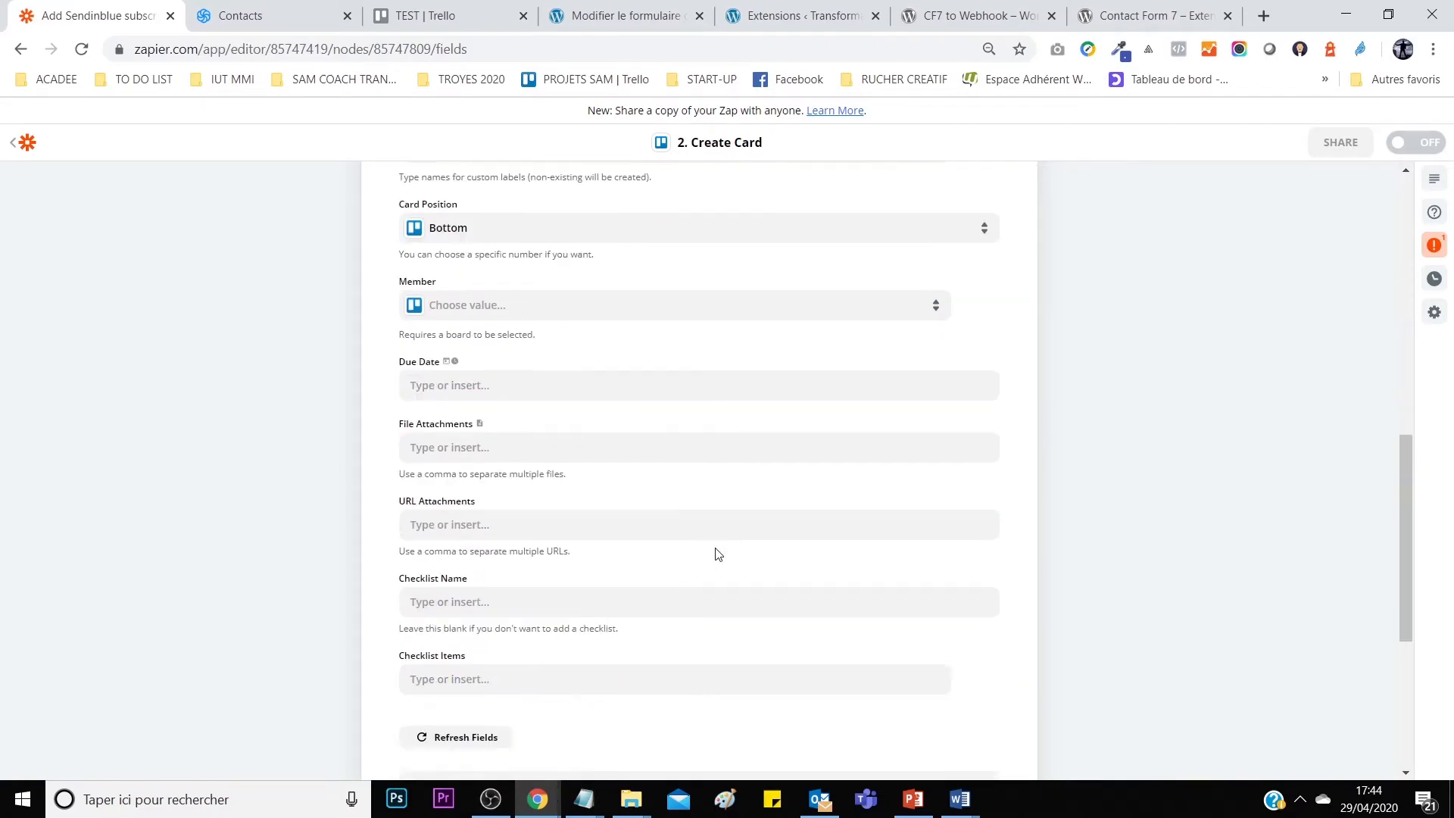
pyautogui.click(24, 145)
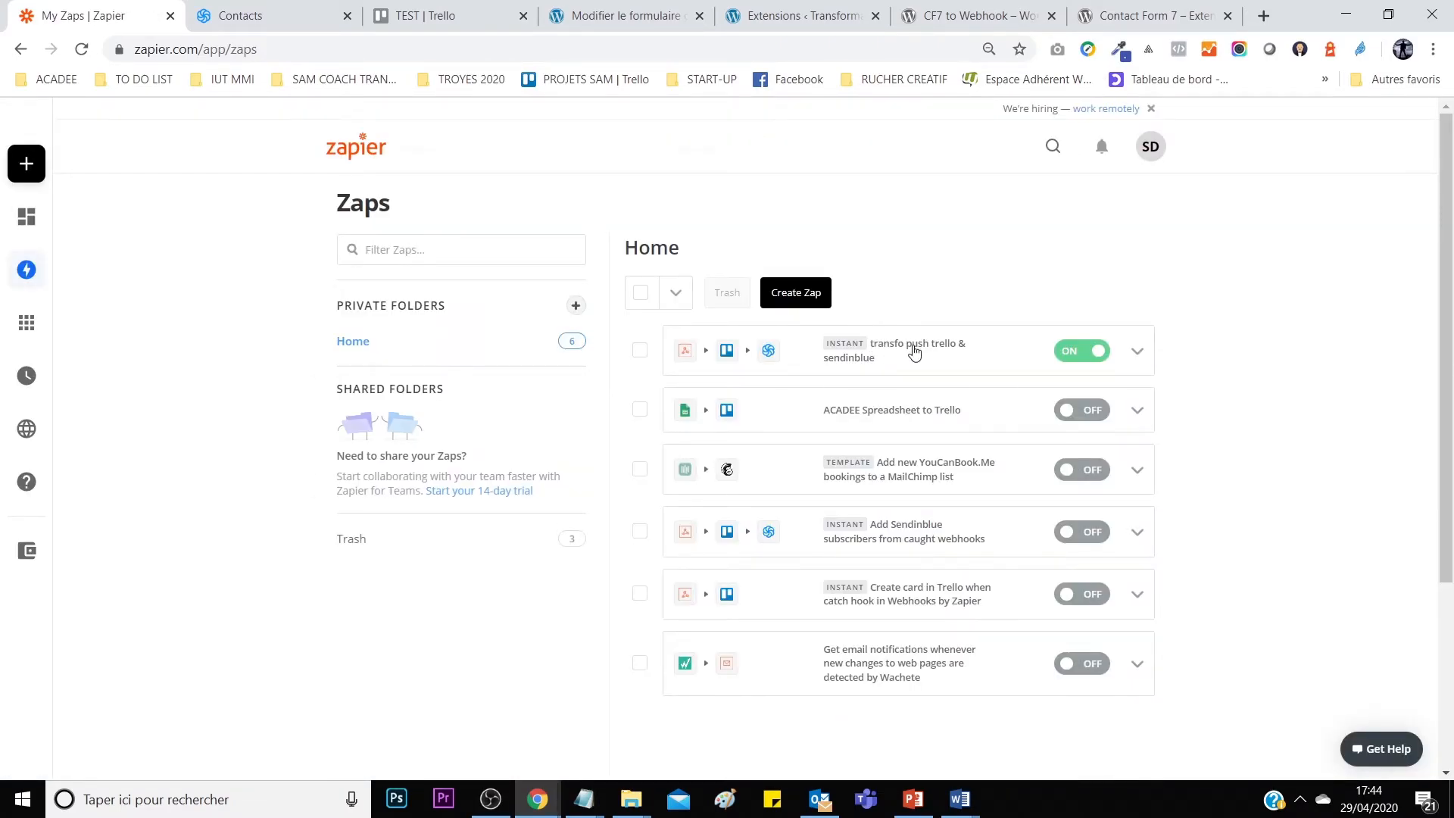
pyautogui.click(915, 352)
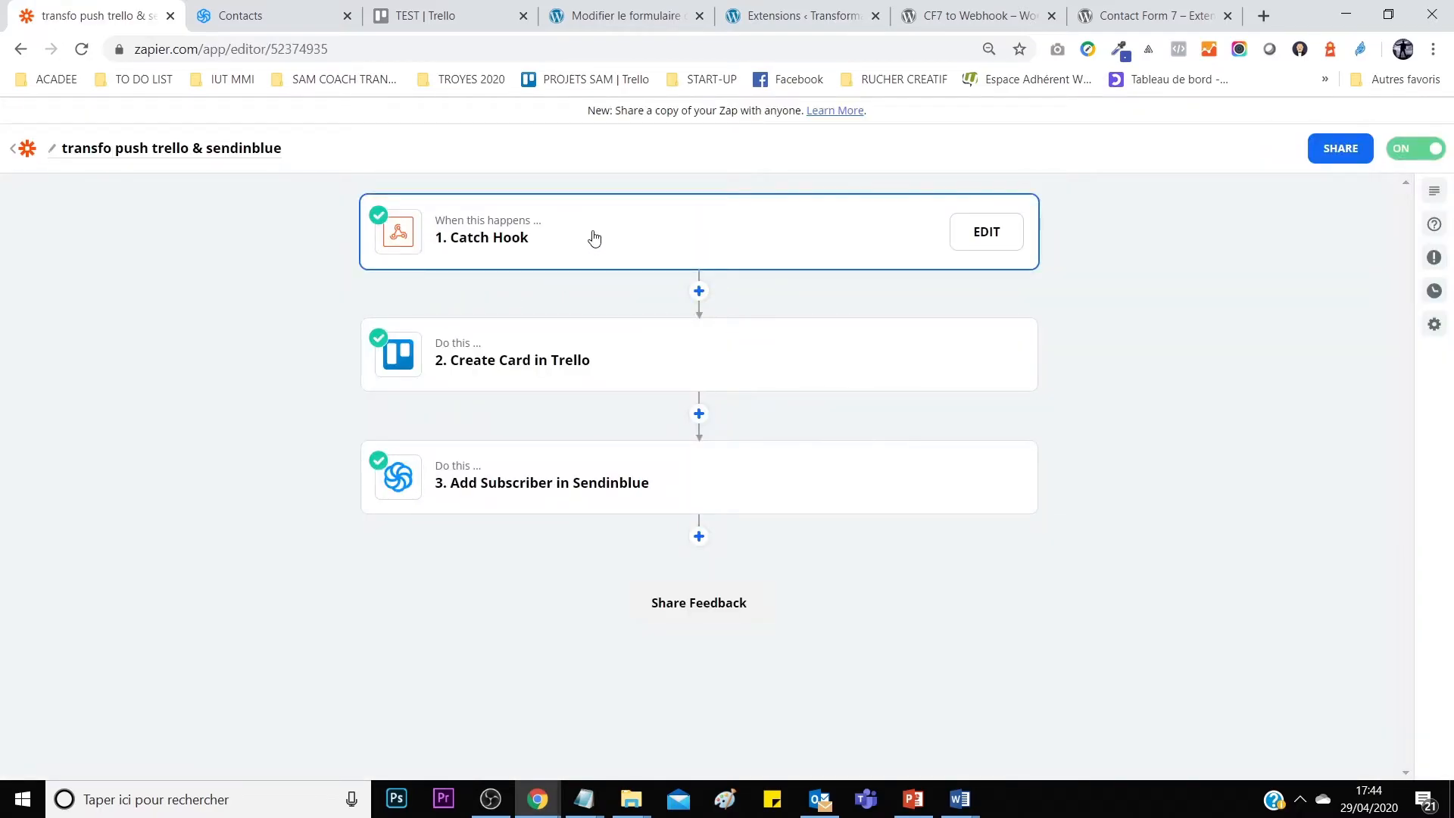
pyautogui.click(594, 238)
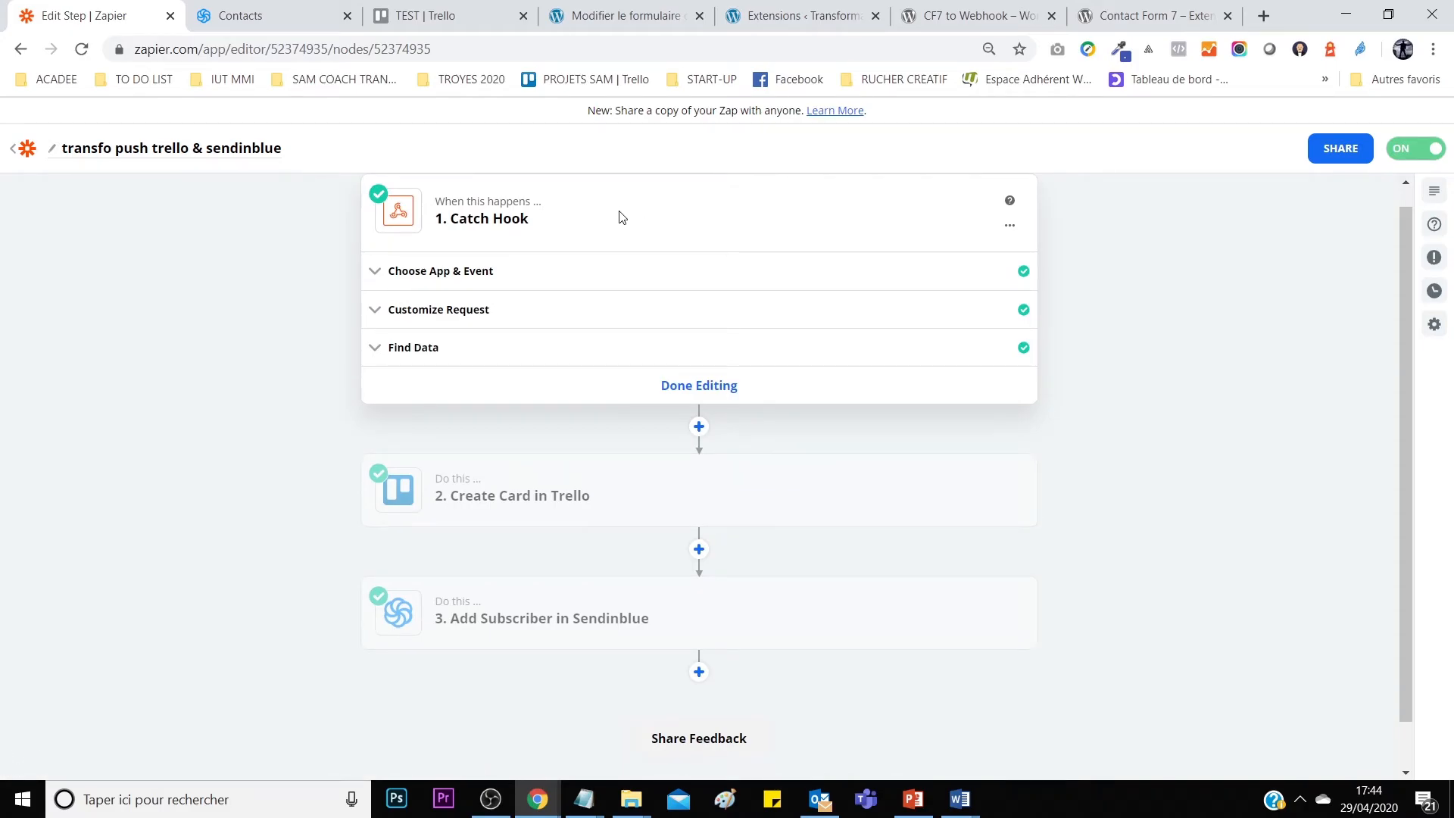
pyautogui.click(582, 286)
pyautogui.click(526, 480)
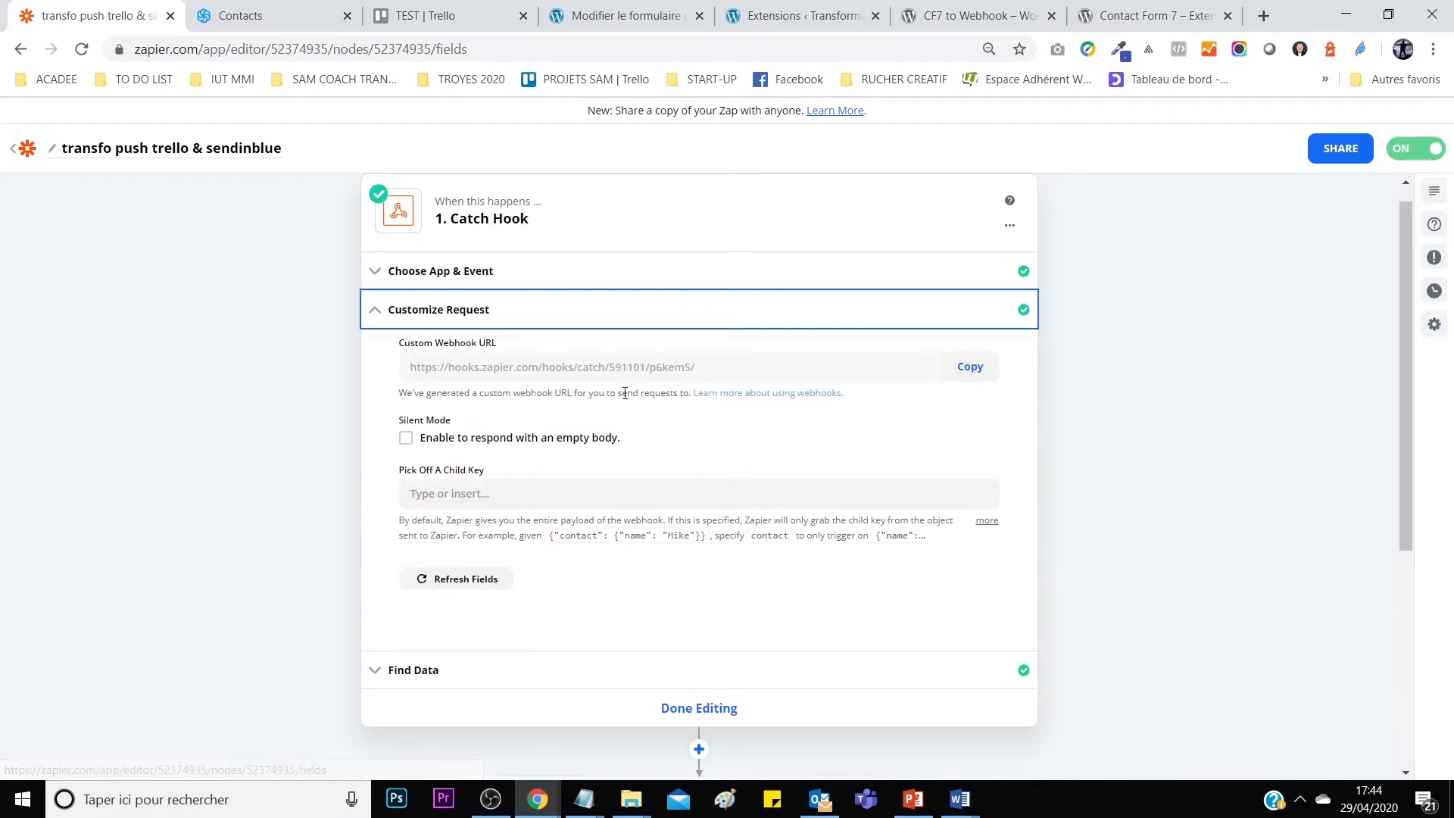
pyautogui.click(969, 366)
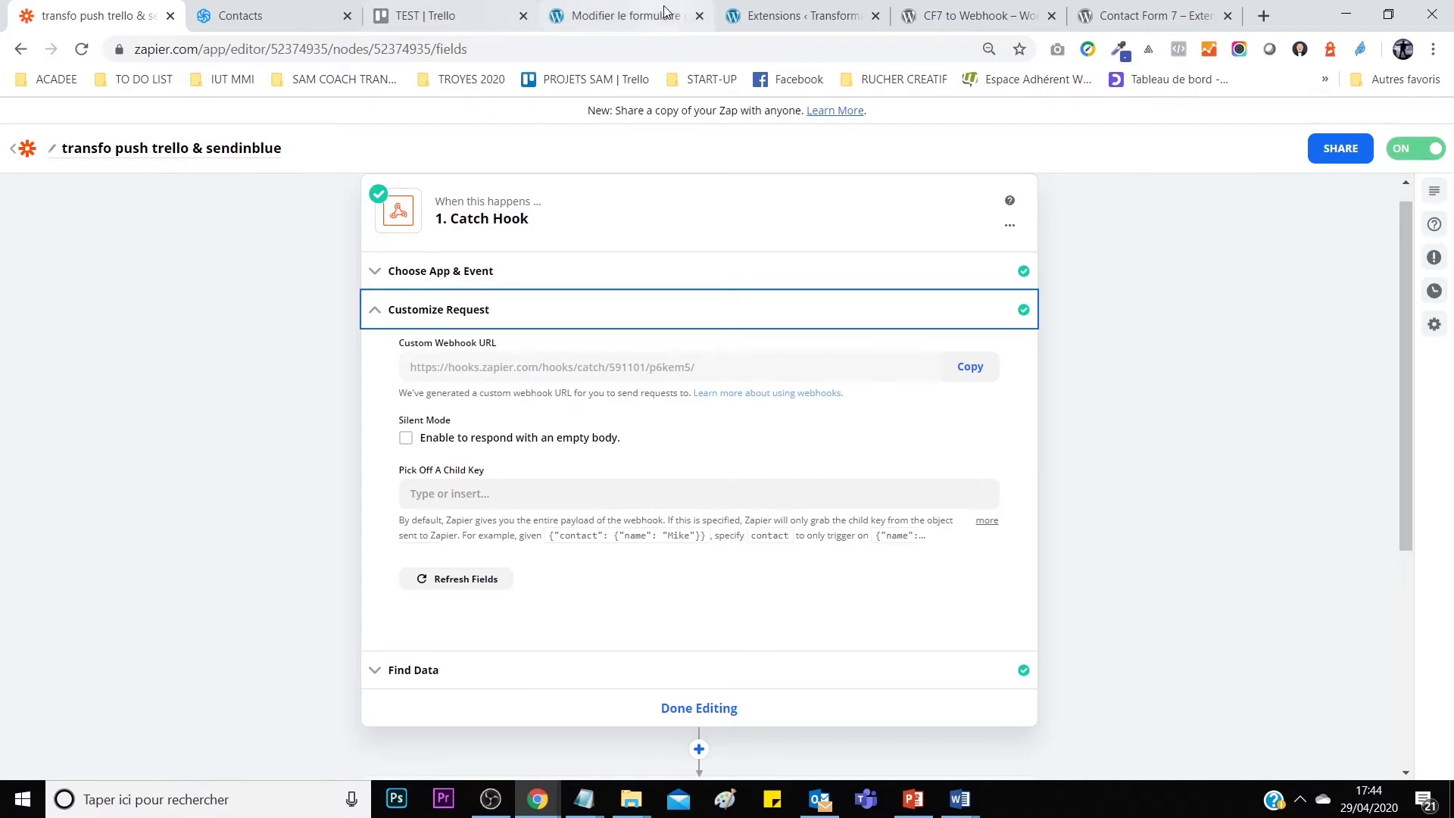
pyautogui.click(640, 18)
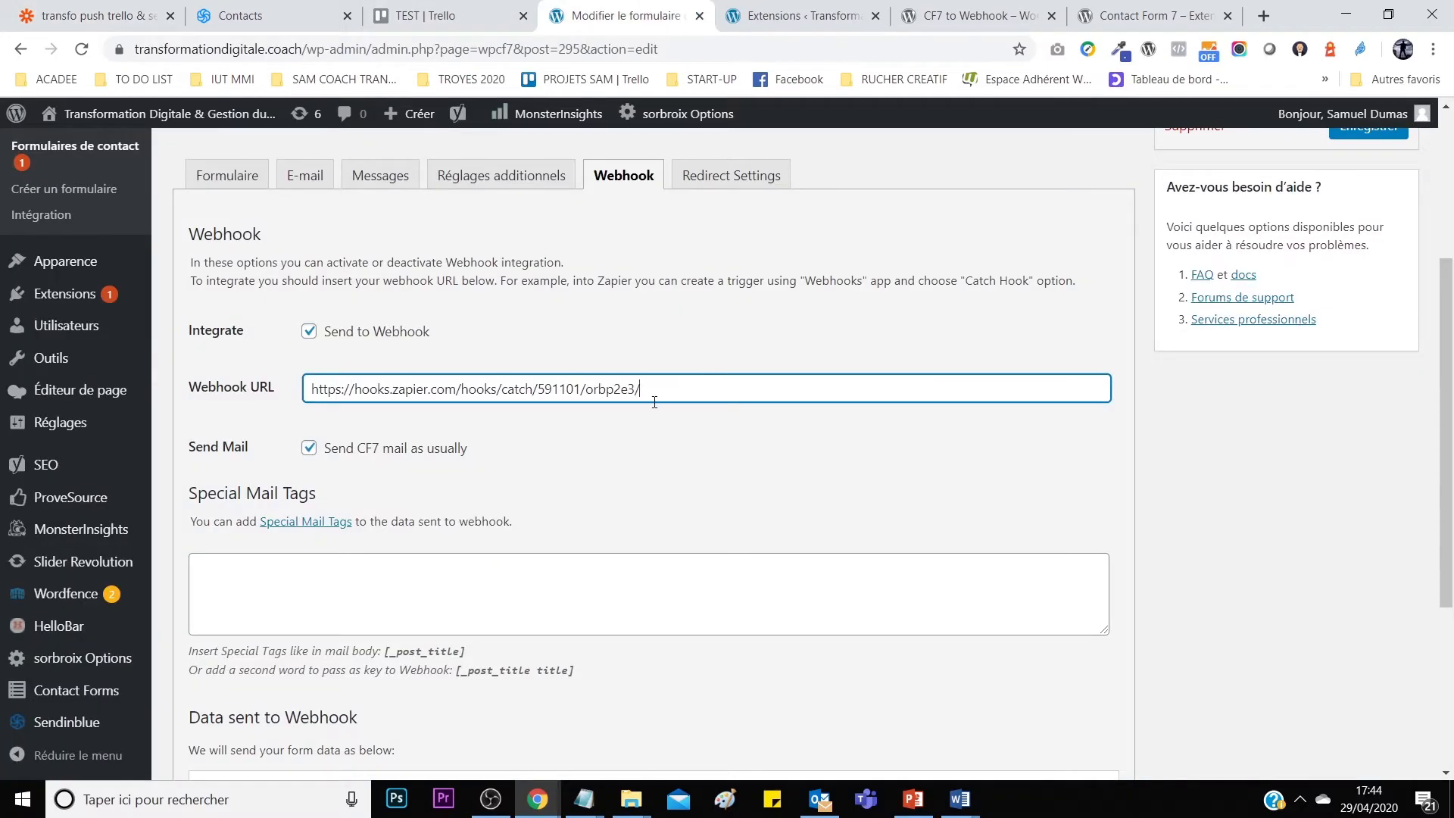
pyautogui.click(120, 12)
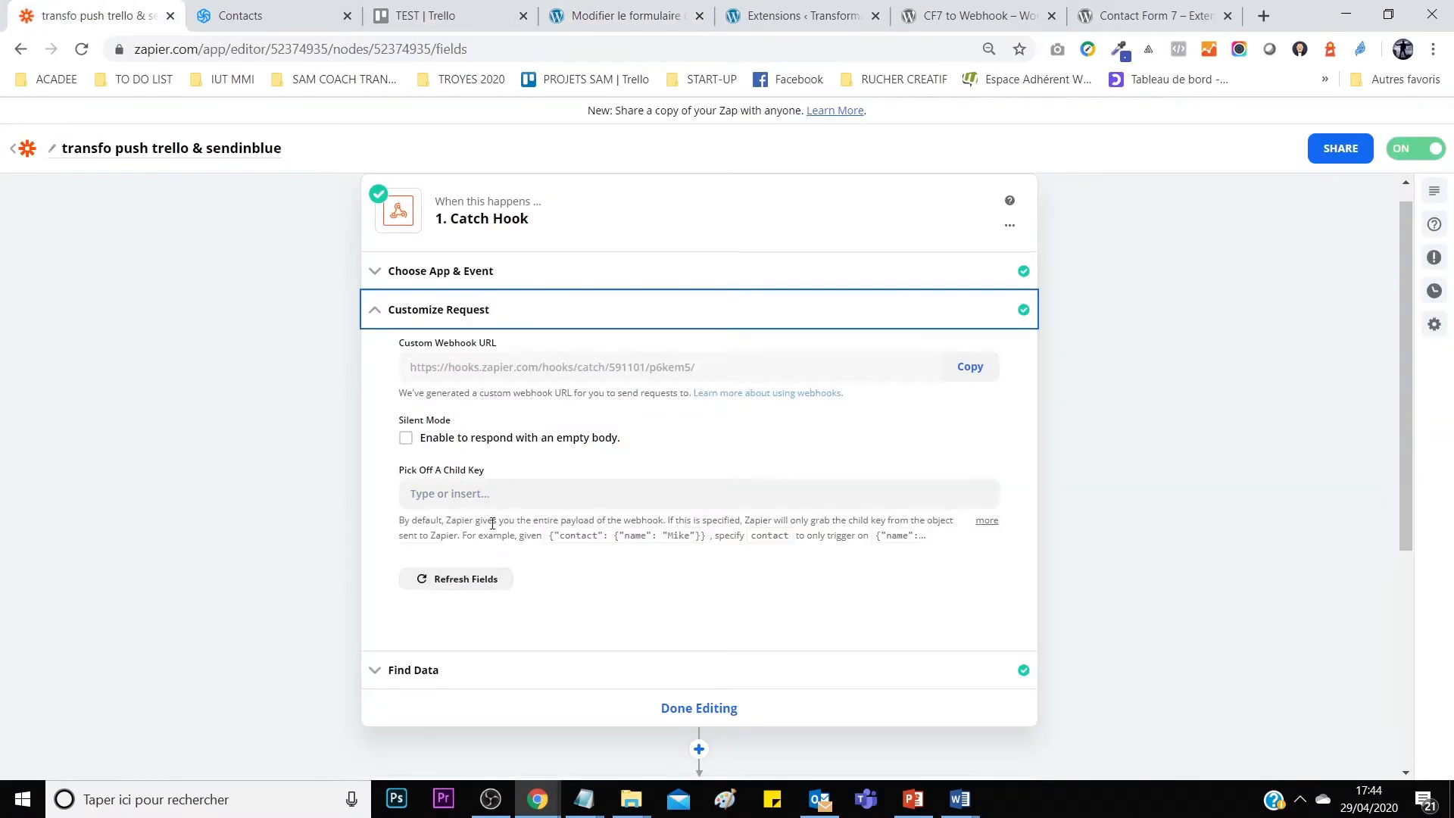
pyautogui.scroll(-3, 496, 508)
pyautogui.click(493, 471)
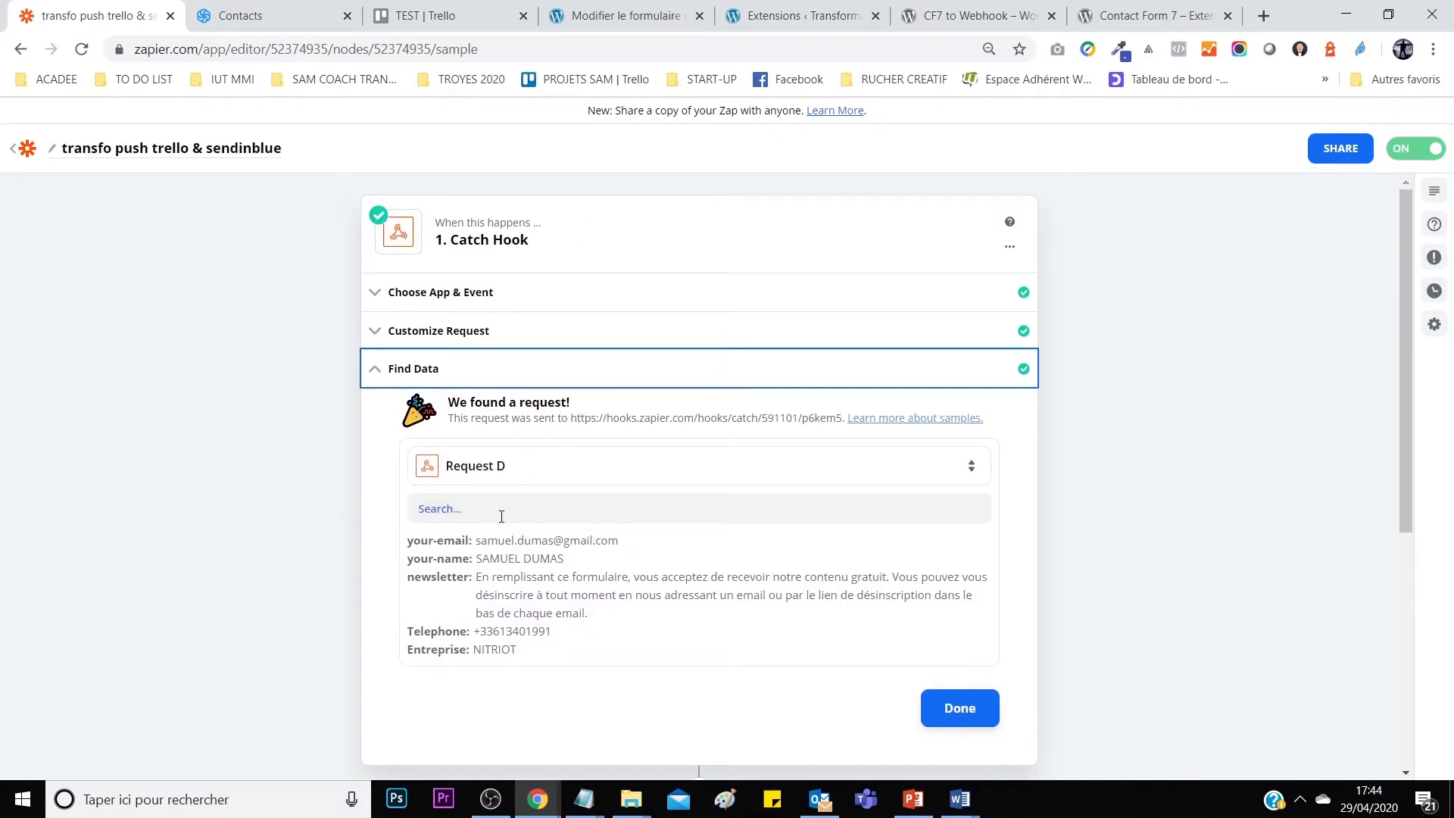
pyautogui.scroll(-1, 620, 562)
pyautogui.click(958, 511)
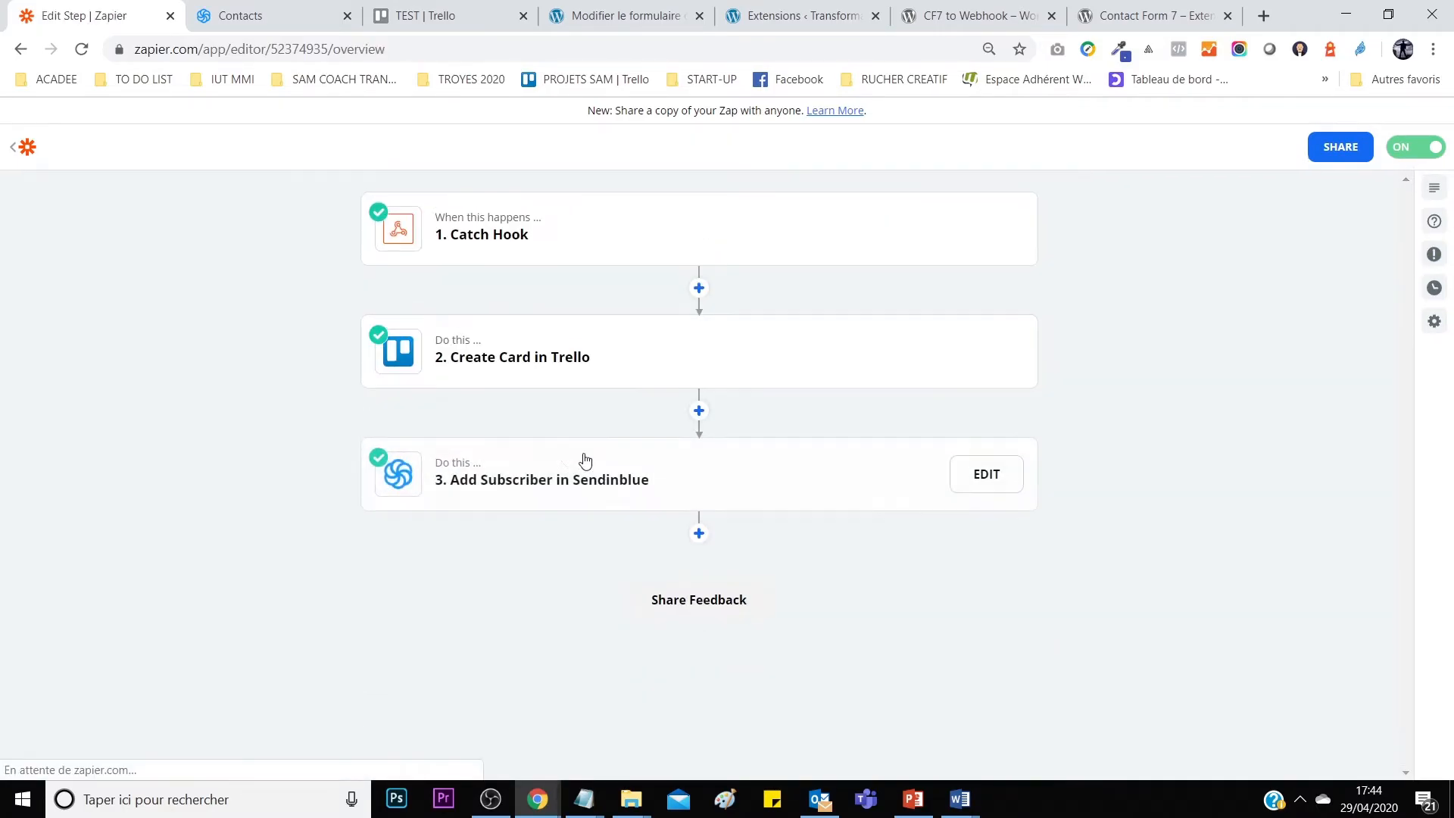
# Review the Trello Create Card step's app, account and card field mappings.
pyautogui.click(596, 367)
pyautogui.click(577, 310)
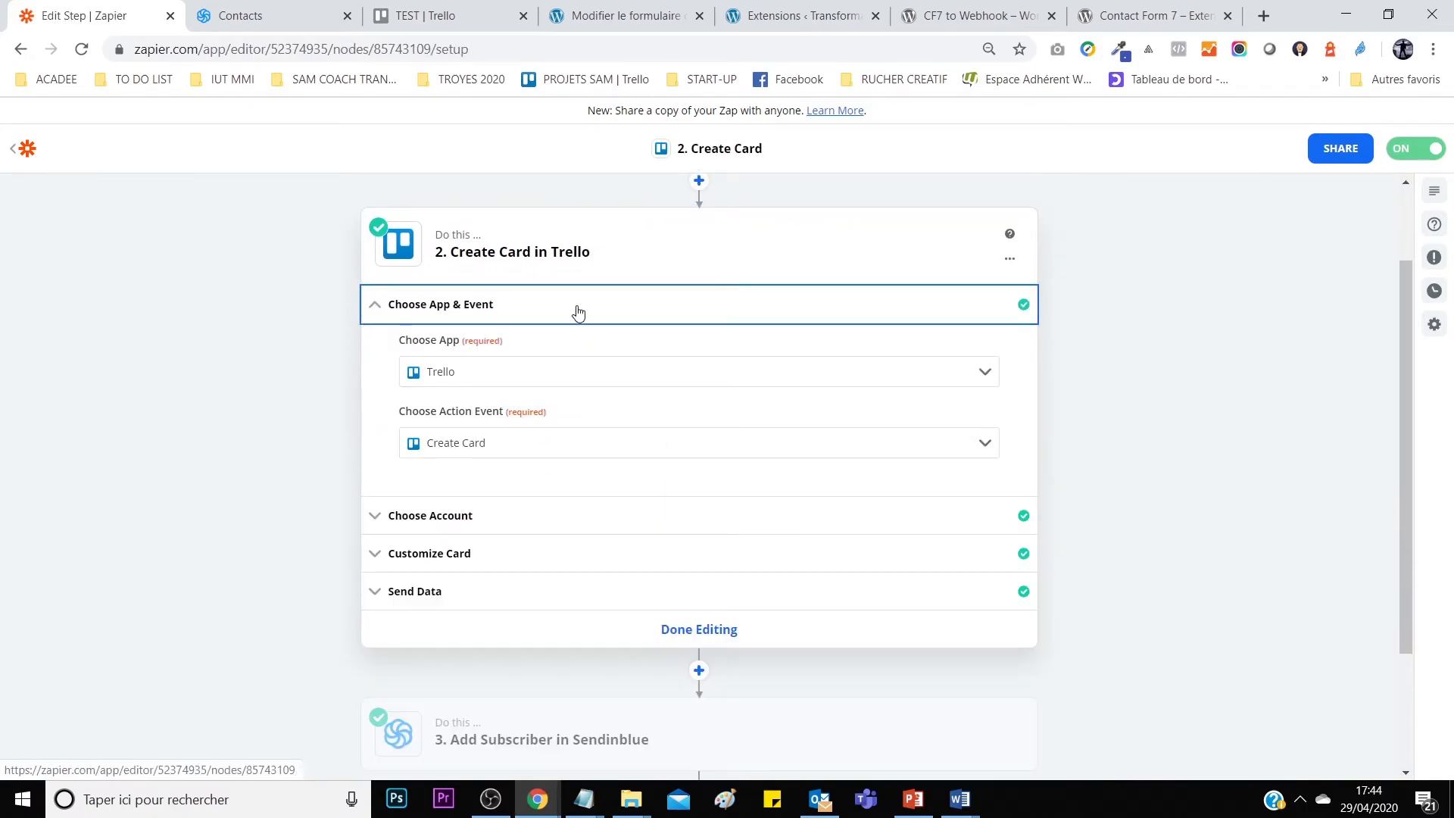
pyautogui.click(543, 515)
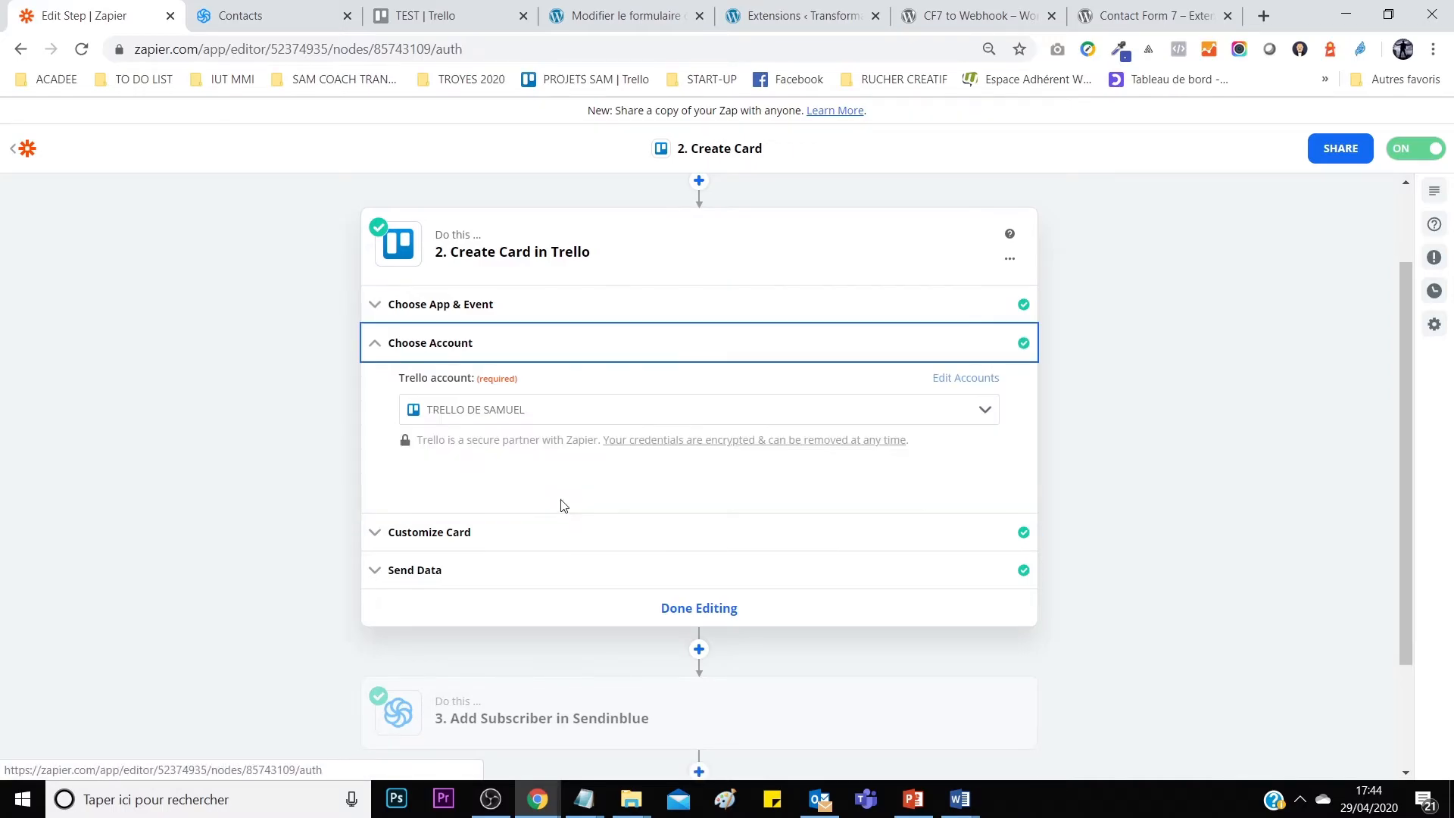
pyautogui.click(506, 534)
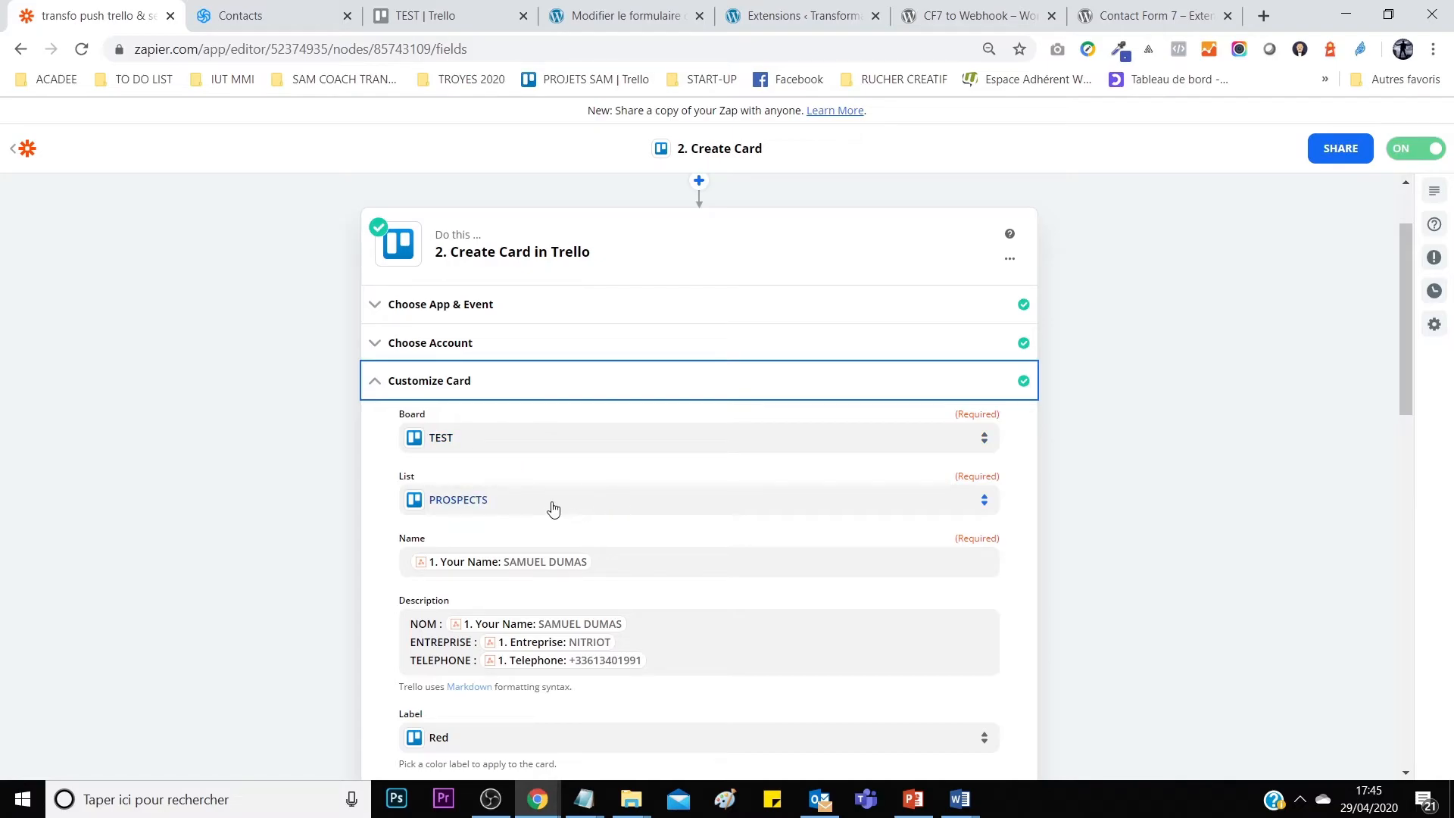
pyautogui.scroll(-1, 602, 512)
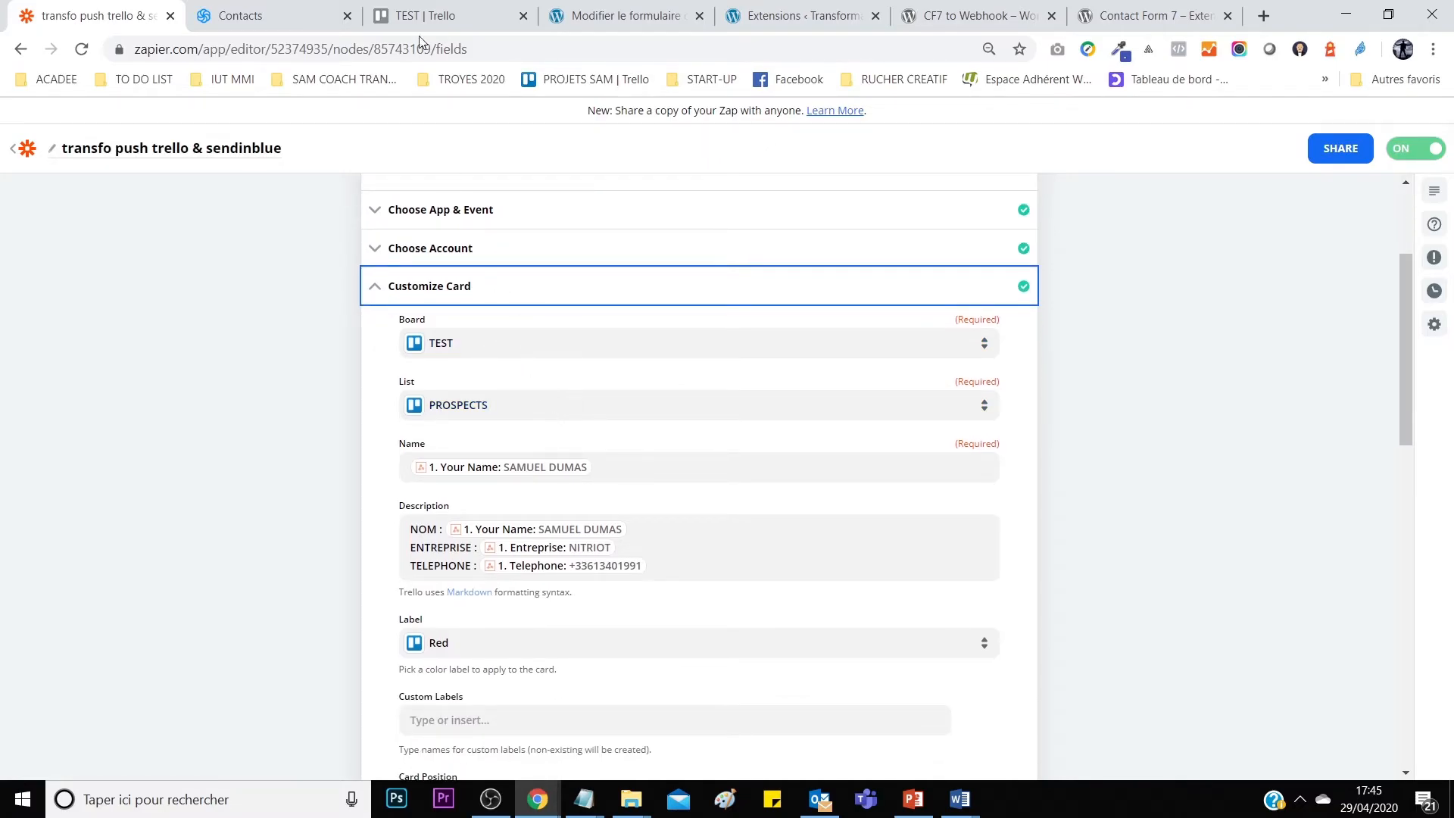
# Archive the earlier test card from the TEST board's PROSPECTS list in Trello.
pyautogui.click(485, 16)
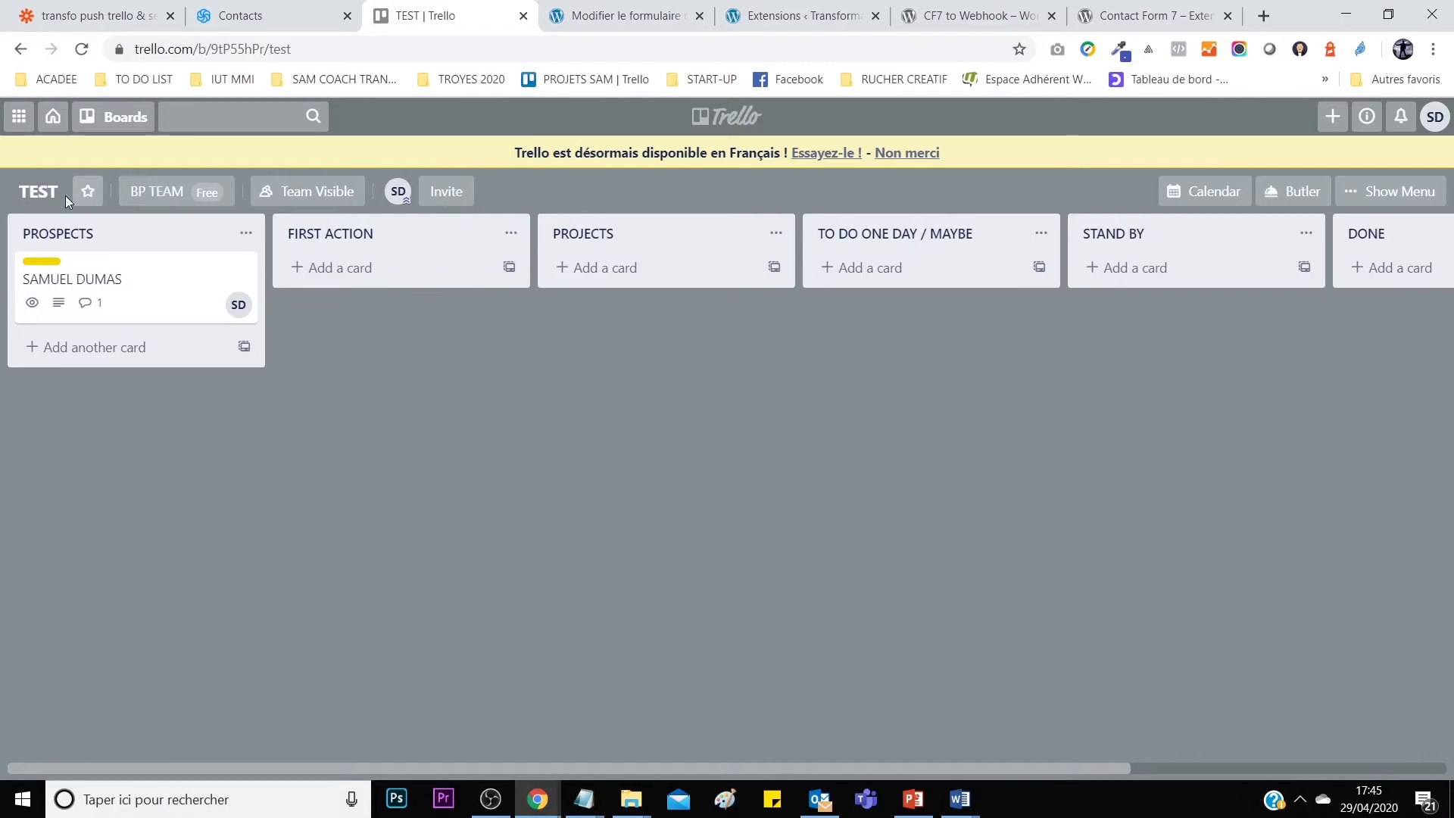
pyautogui.click(240, 271)
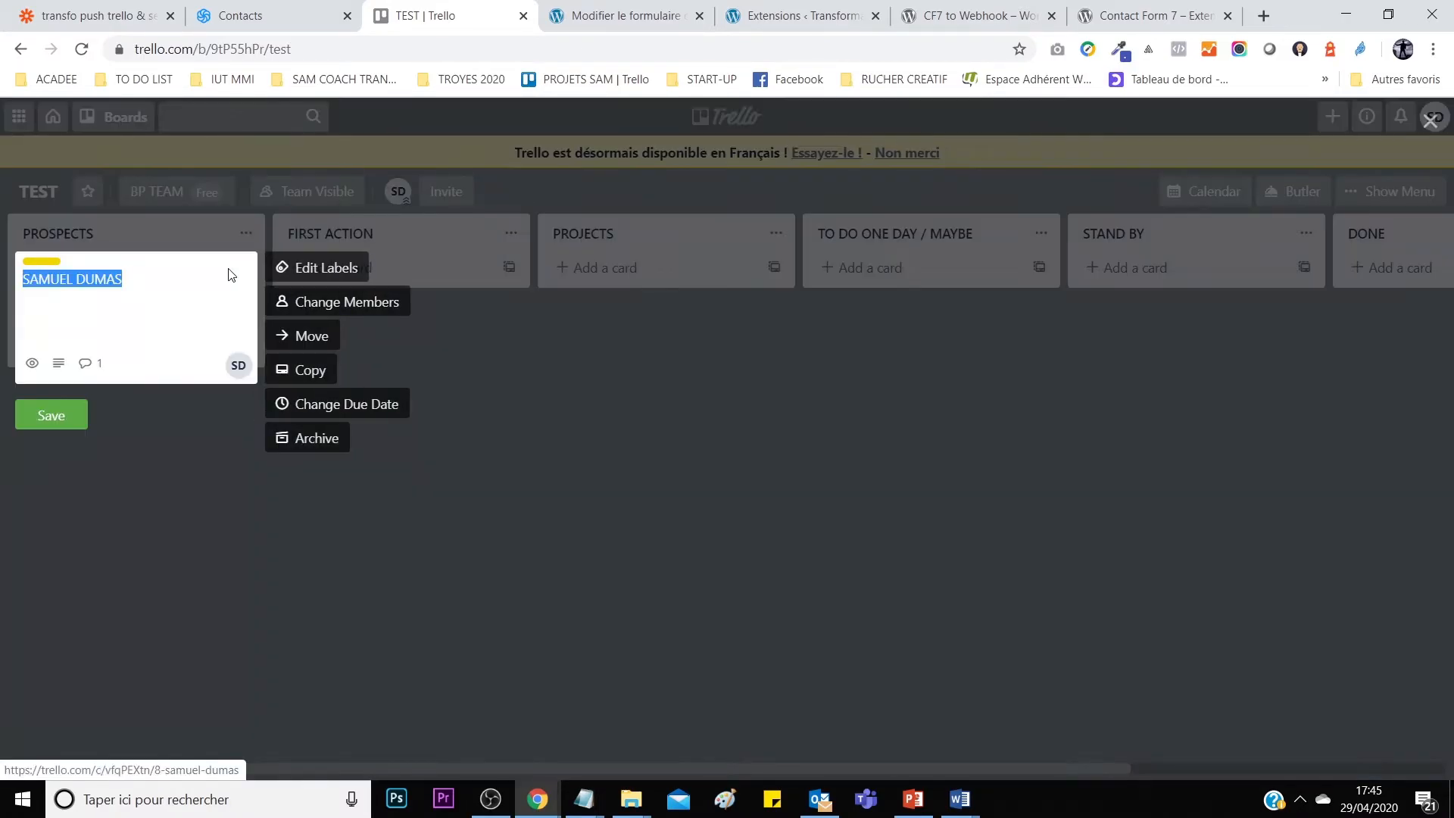
pyautogui.click(286, 442)
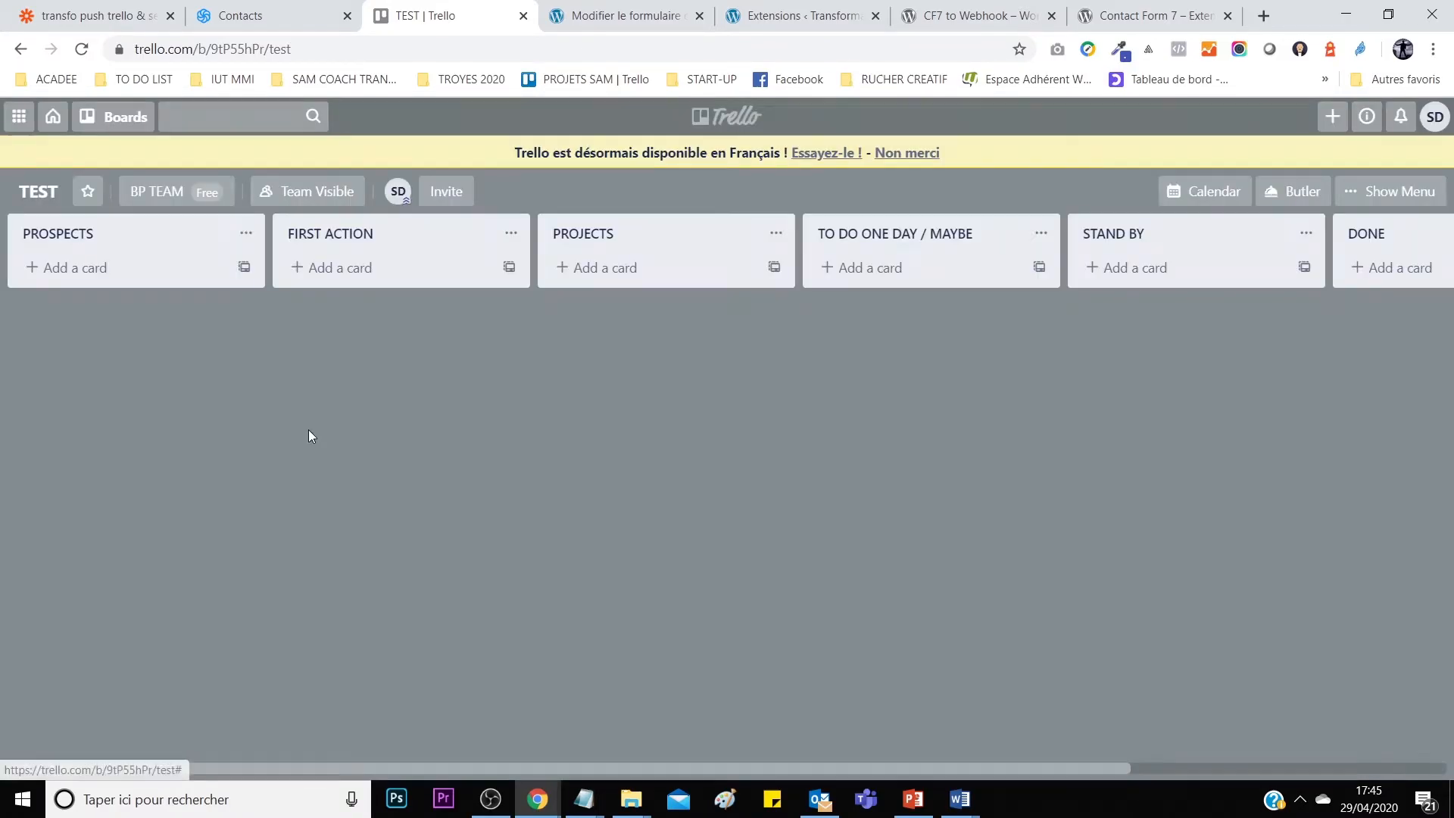
pyautogui.click(243, 15)
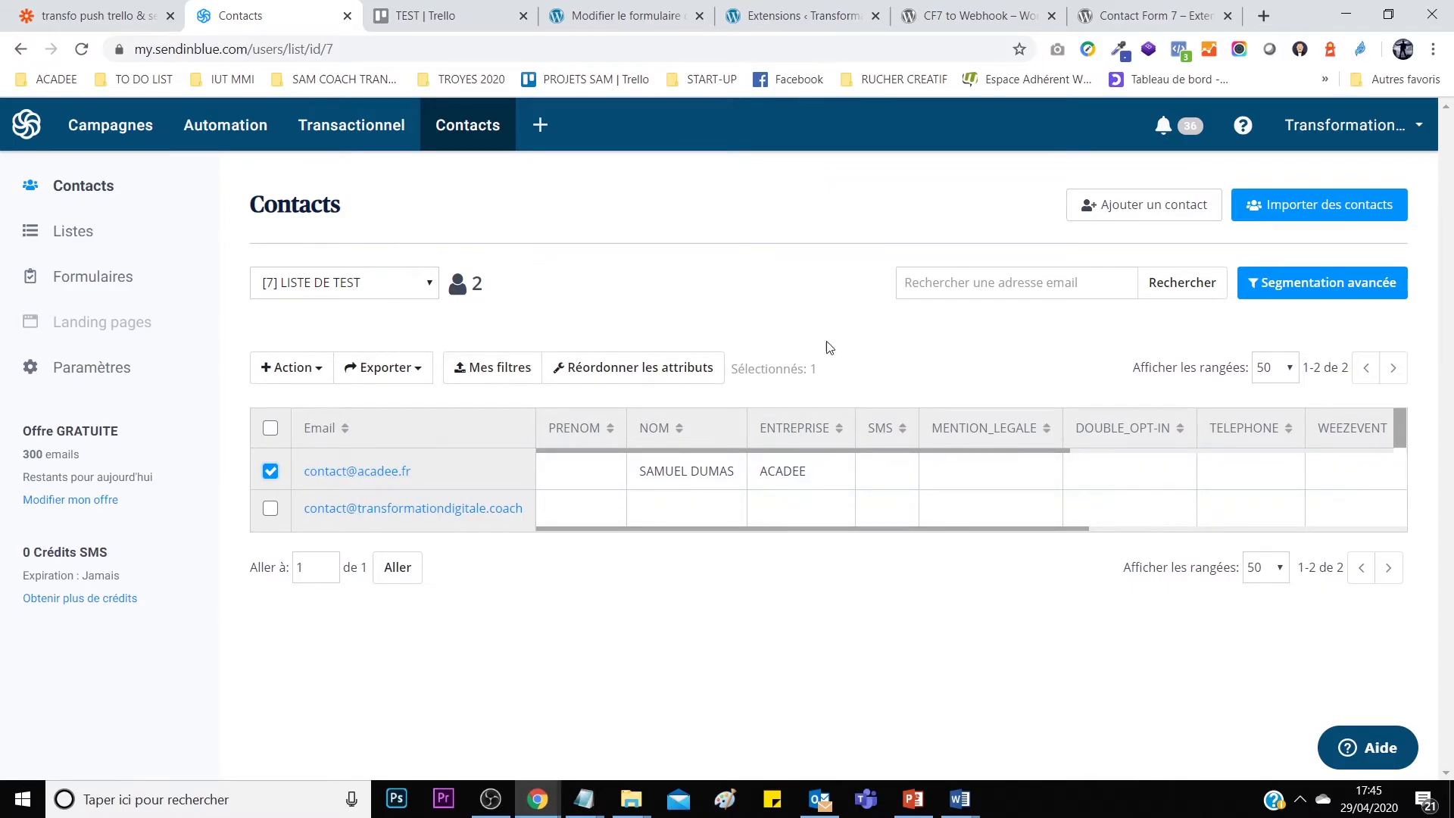
# Permanently delete the ACADEE test contact, confirming with SUPPRIMER, then go back to Zapier.
pyautogui.click(319, 374)
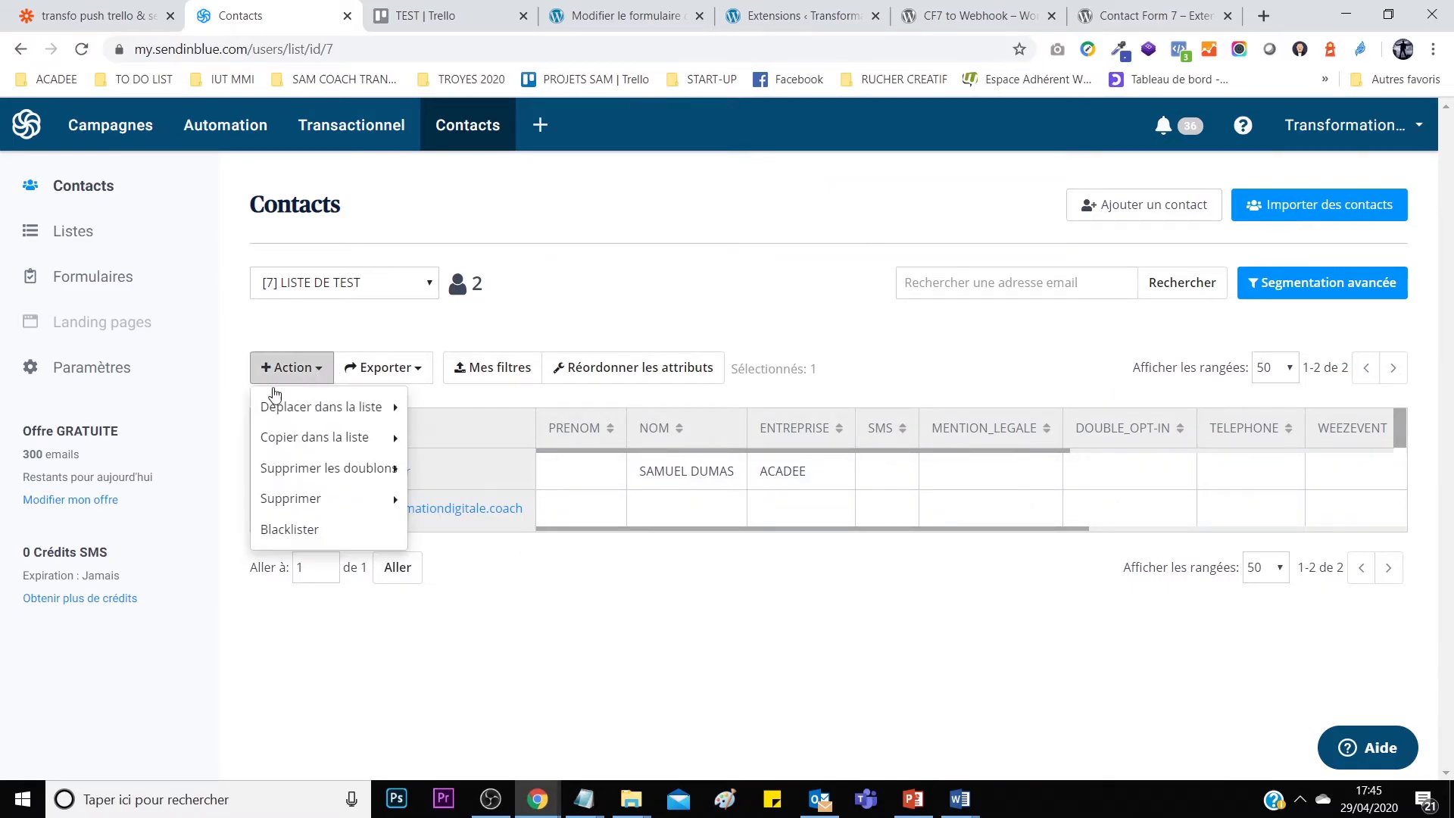
pyautogui.moveTo(316, 505)
pyautogui.click(467, 559)
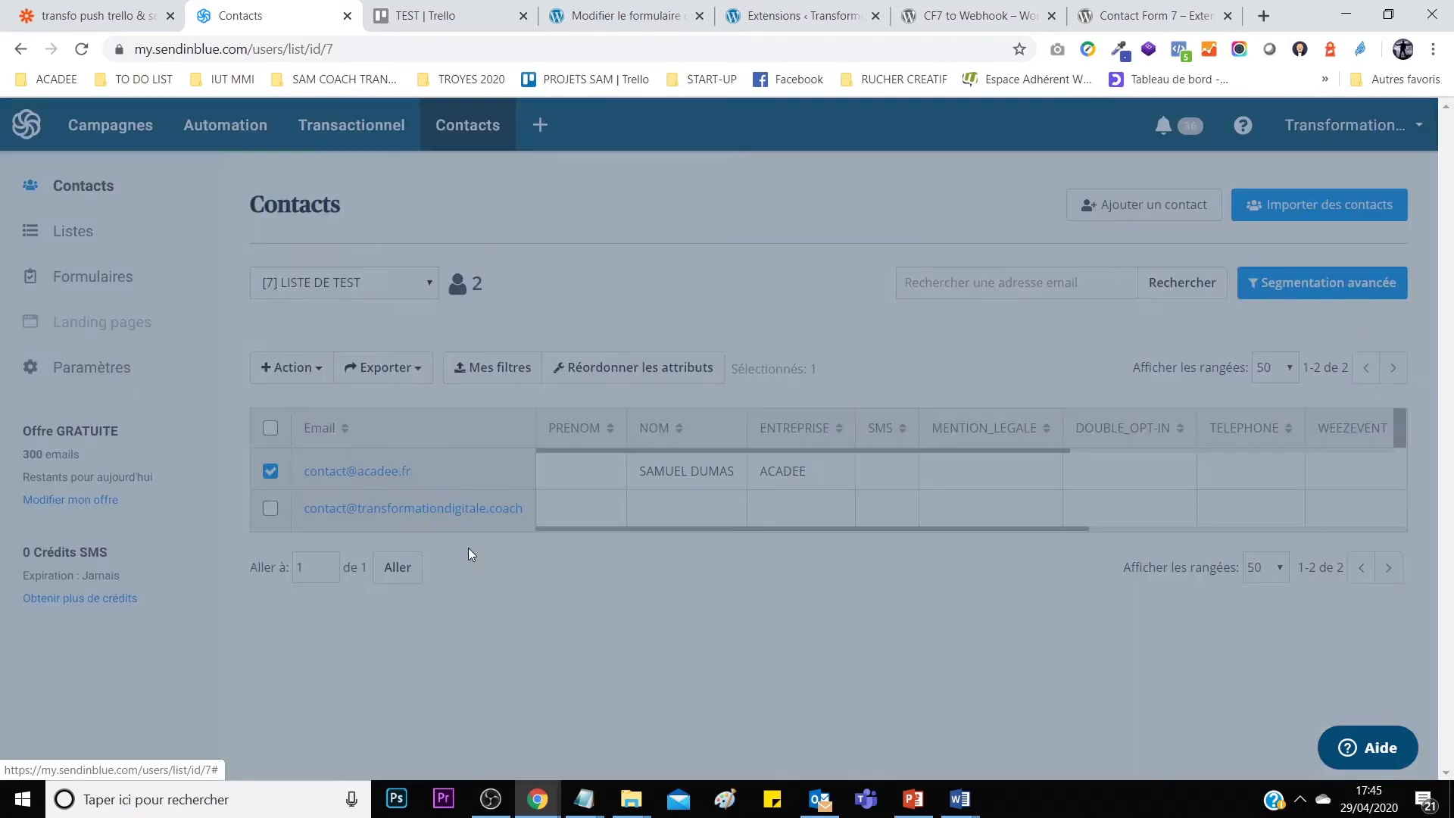
pyautogui.click(697, 312)
pyautogui.write('SUPPRIMER')
pyautogui.click(771, 369)
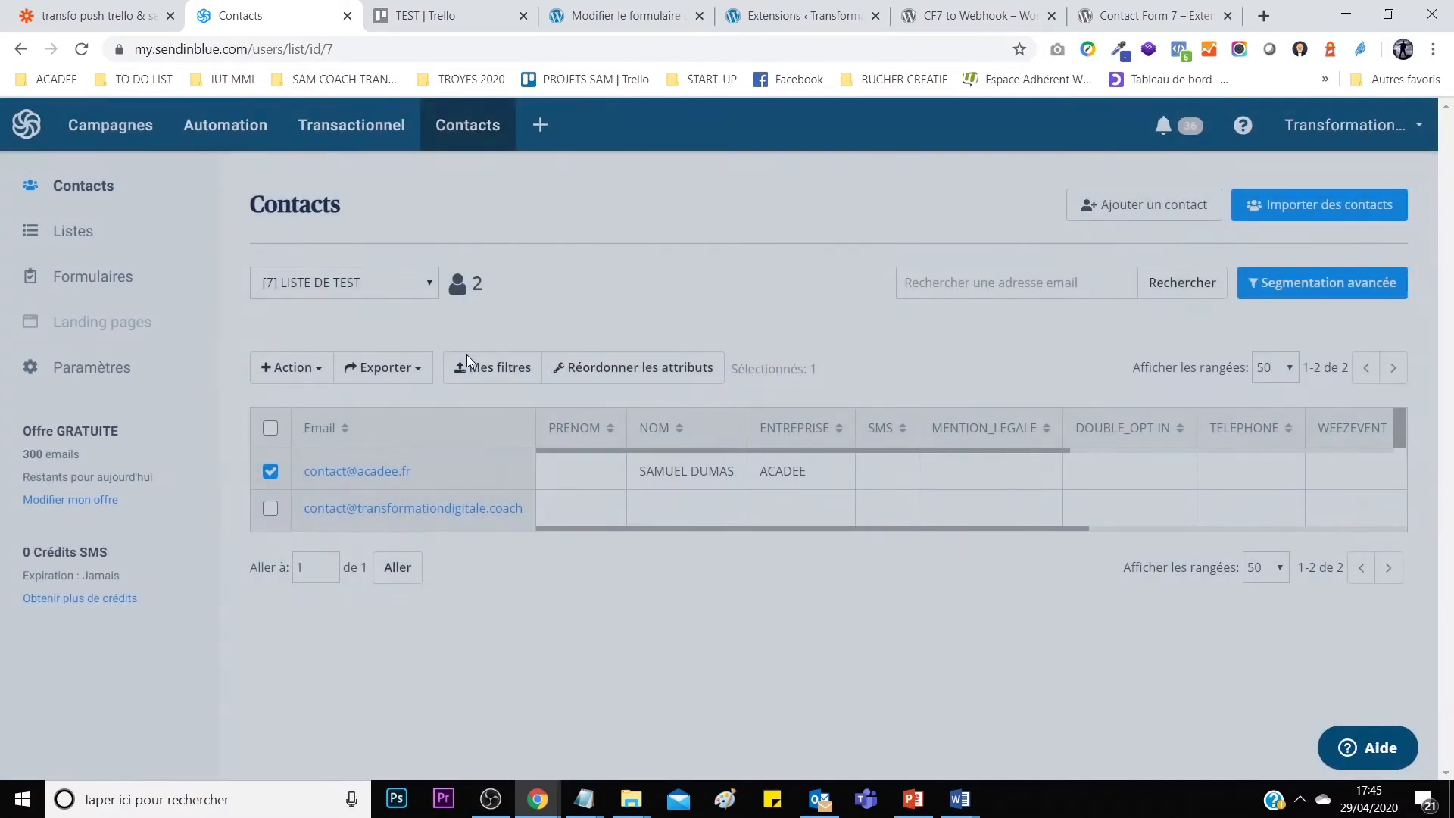
pyautogui.click(108, 15)
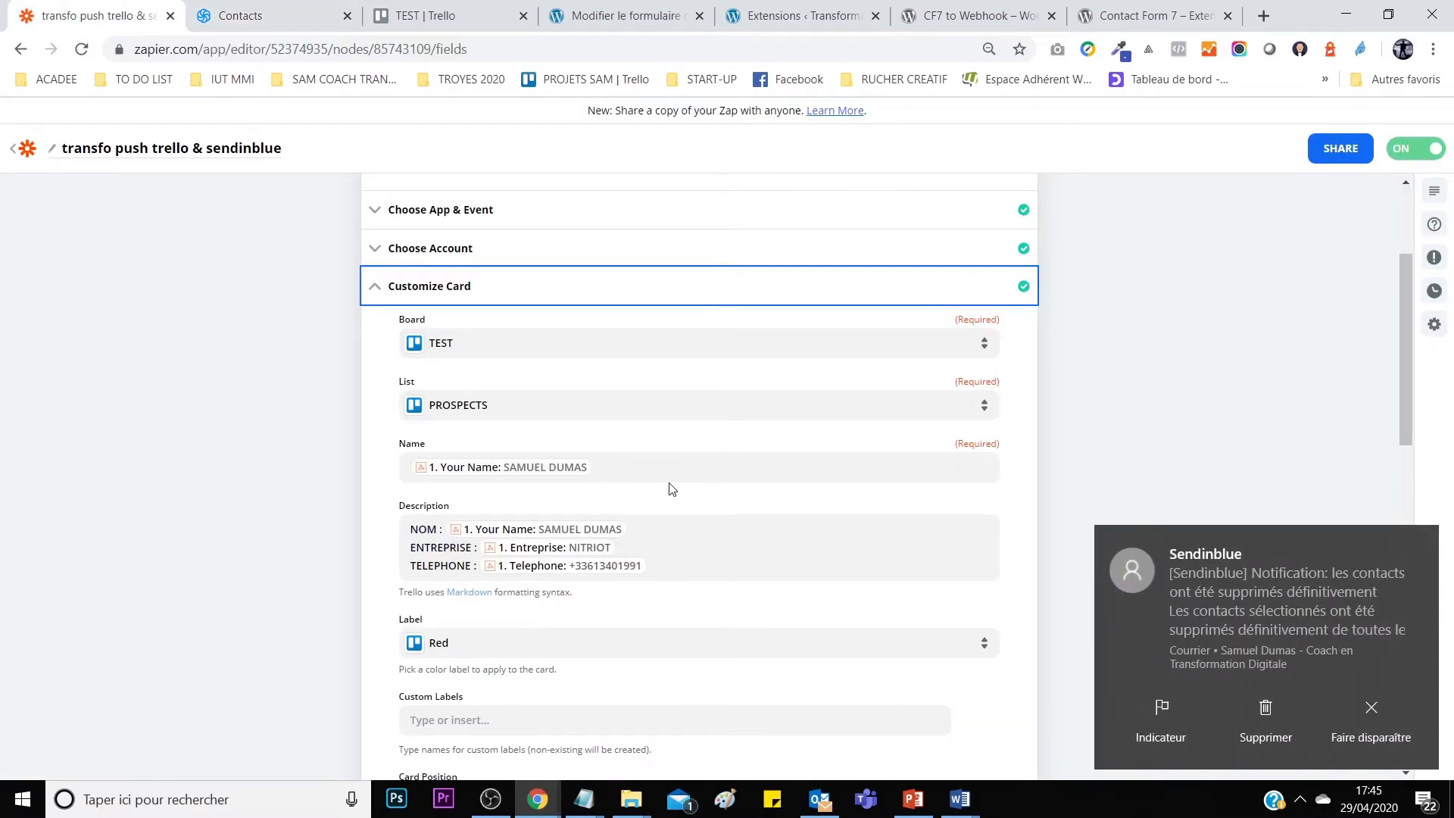
# Check the Sendinblue contacts and the empty Trello board, then finish the card description template.
pyautogui.click(1262, 709)
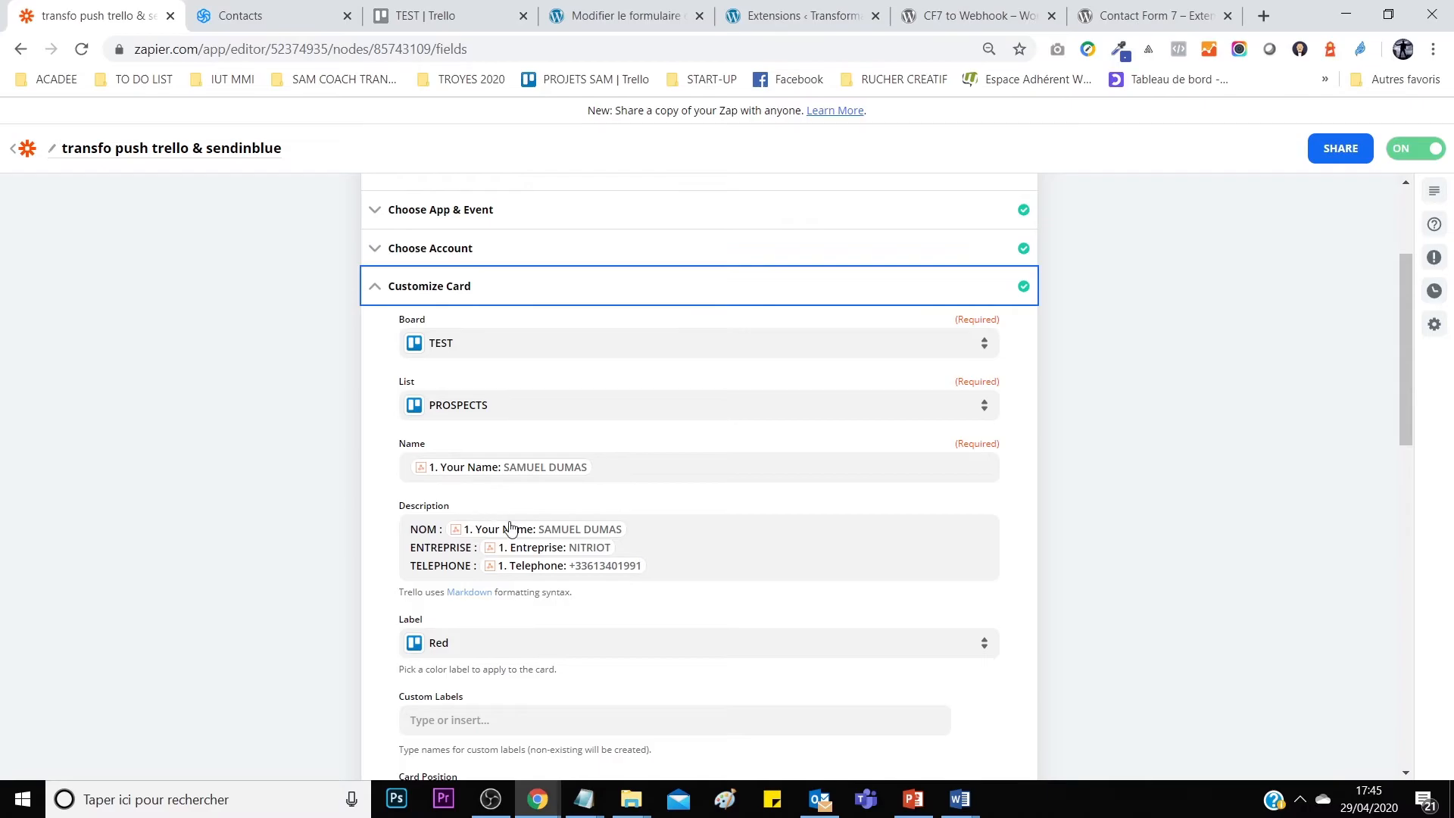
pyautogui.scroll(-3, 636, 454)
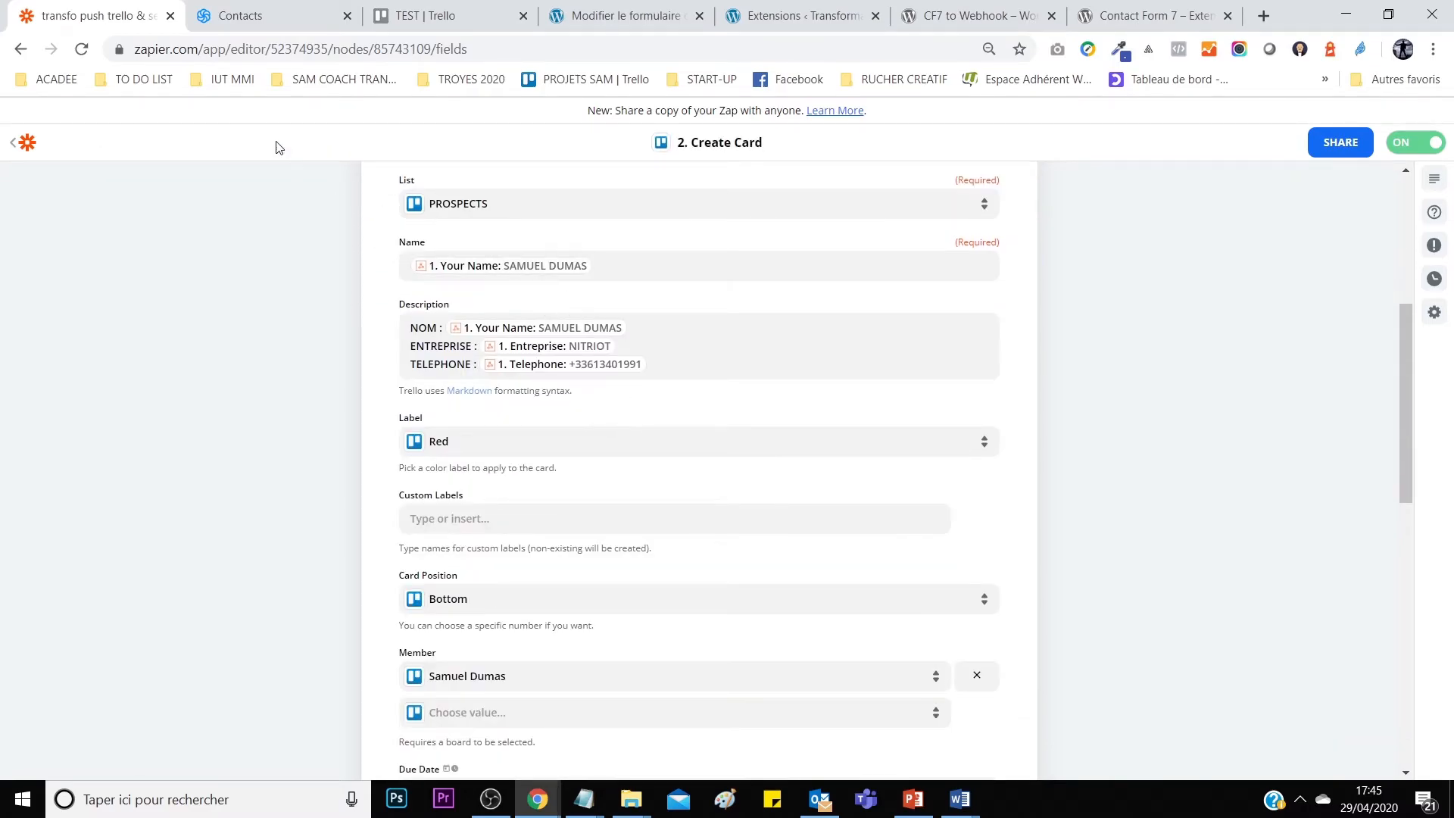
pyautogui.click(243, 15)
pyautogui.click(413, 15)
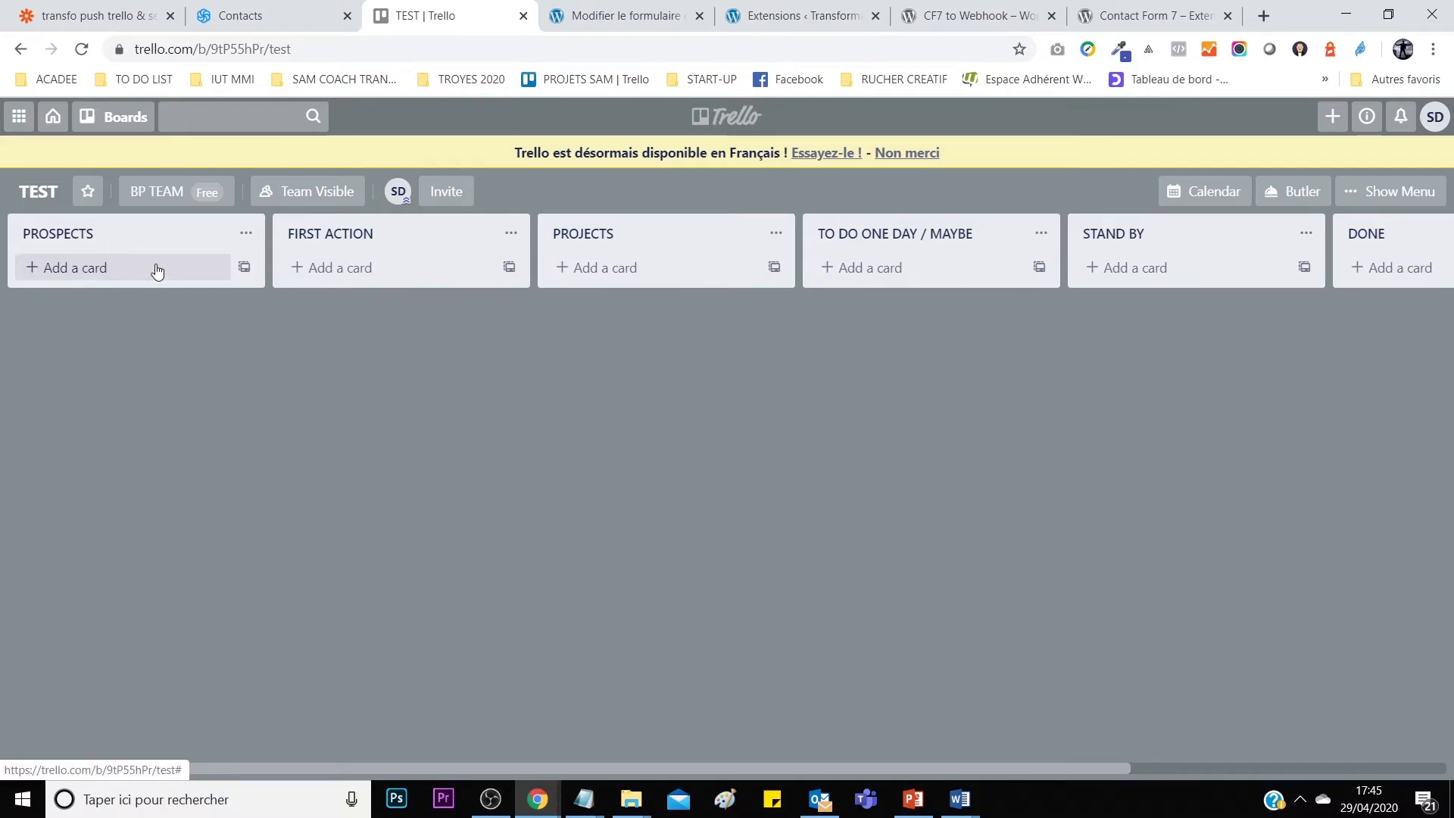
pyautogui.click(241, 15)
pyautogui.click(106, 15)
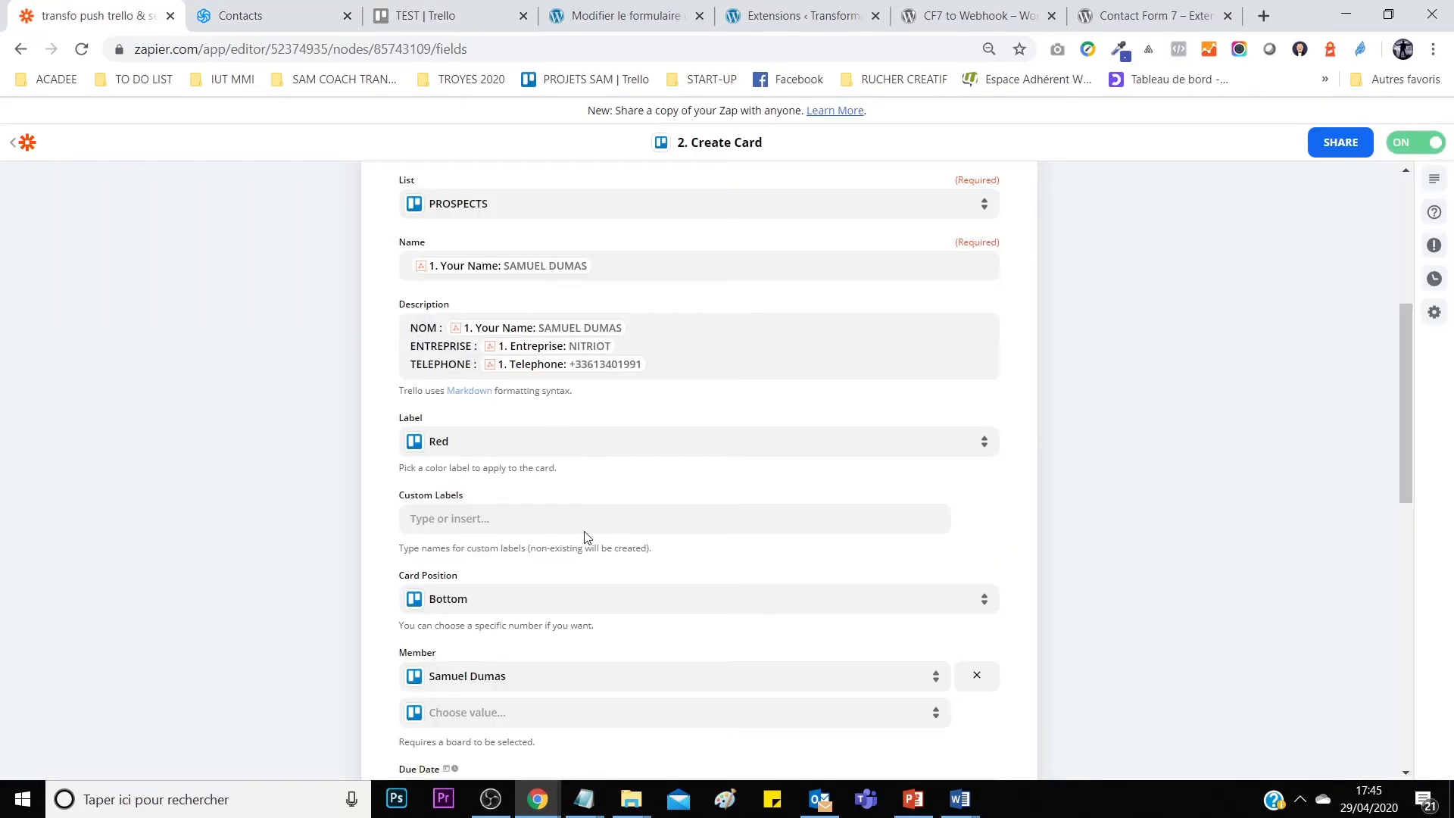
pyautogui.click(421, 329)
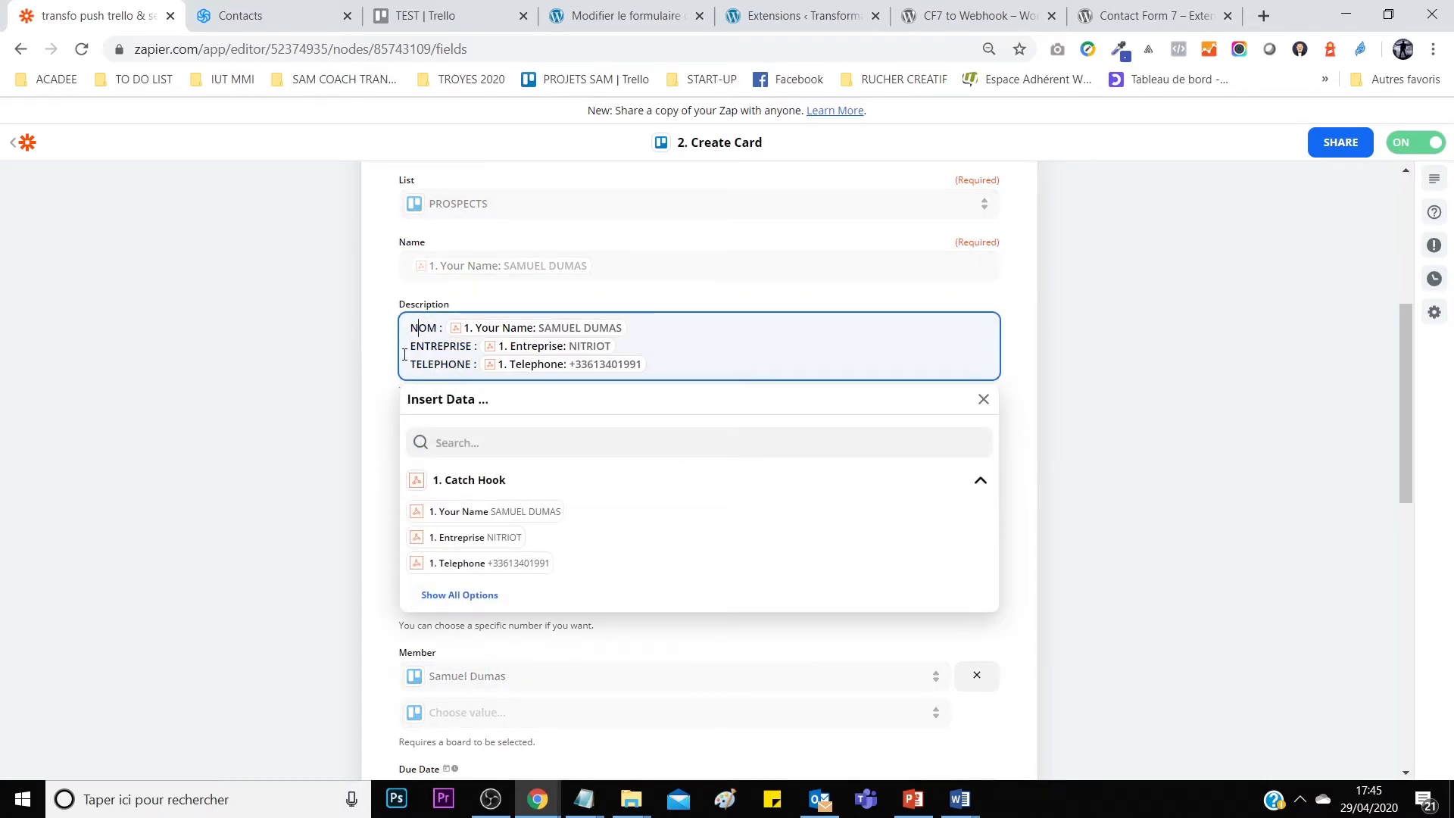
pyautogui.click(1094, 417)
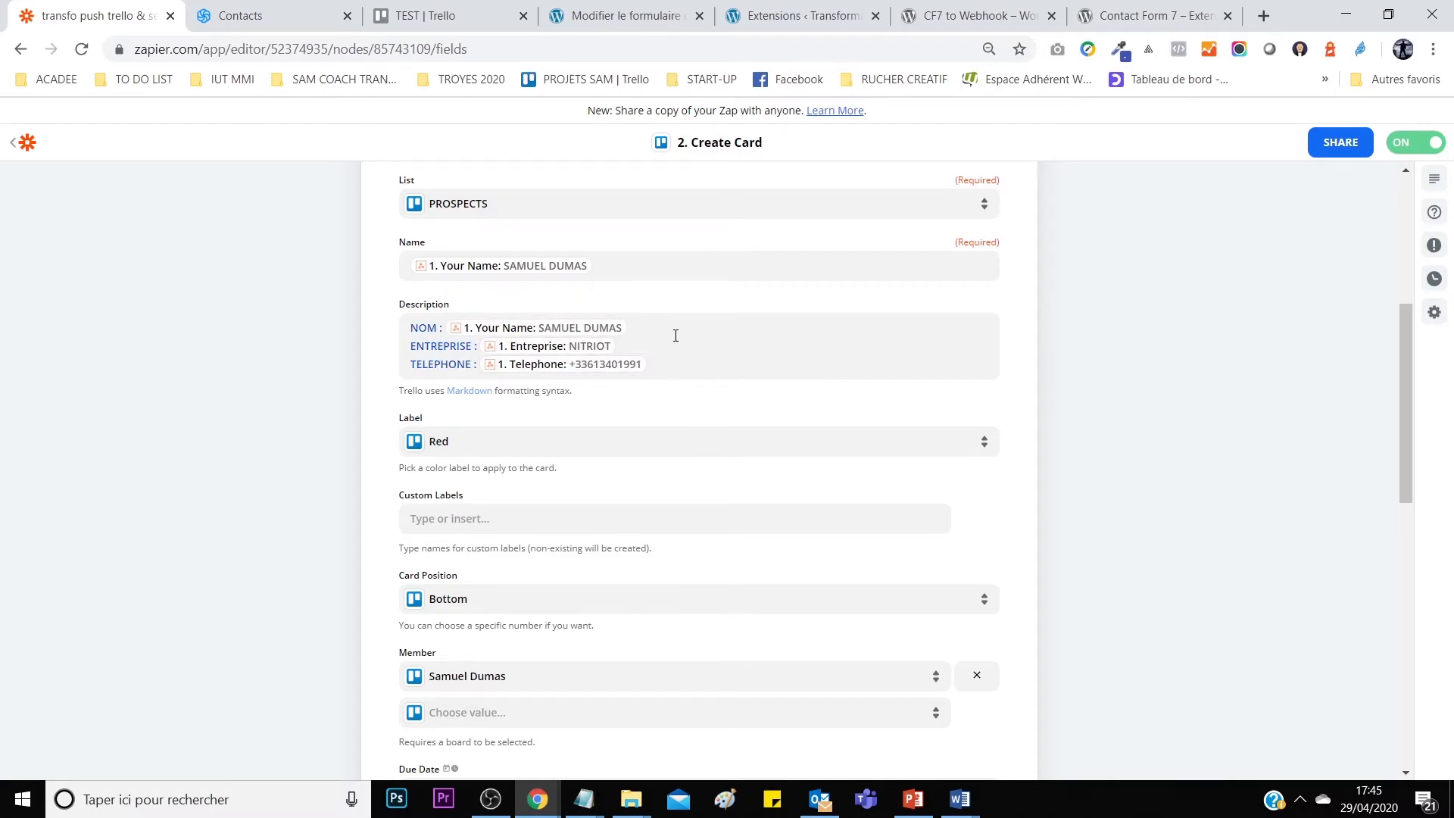
# Expand the Trello Create Card step's Send Data to review its successful test card.
pyautogui.scroll(-9, 690, 421)
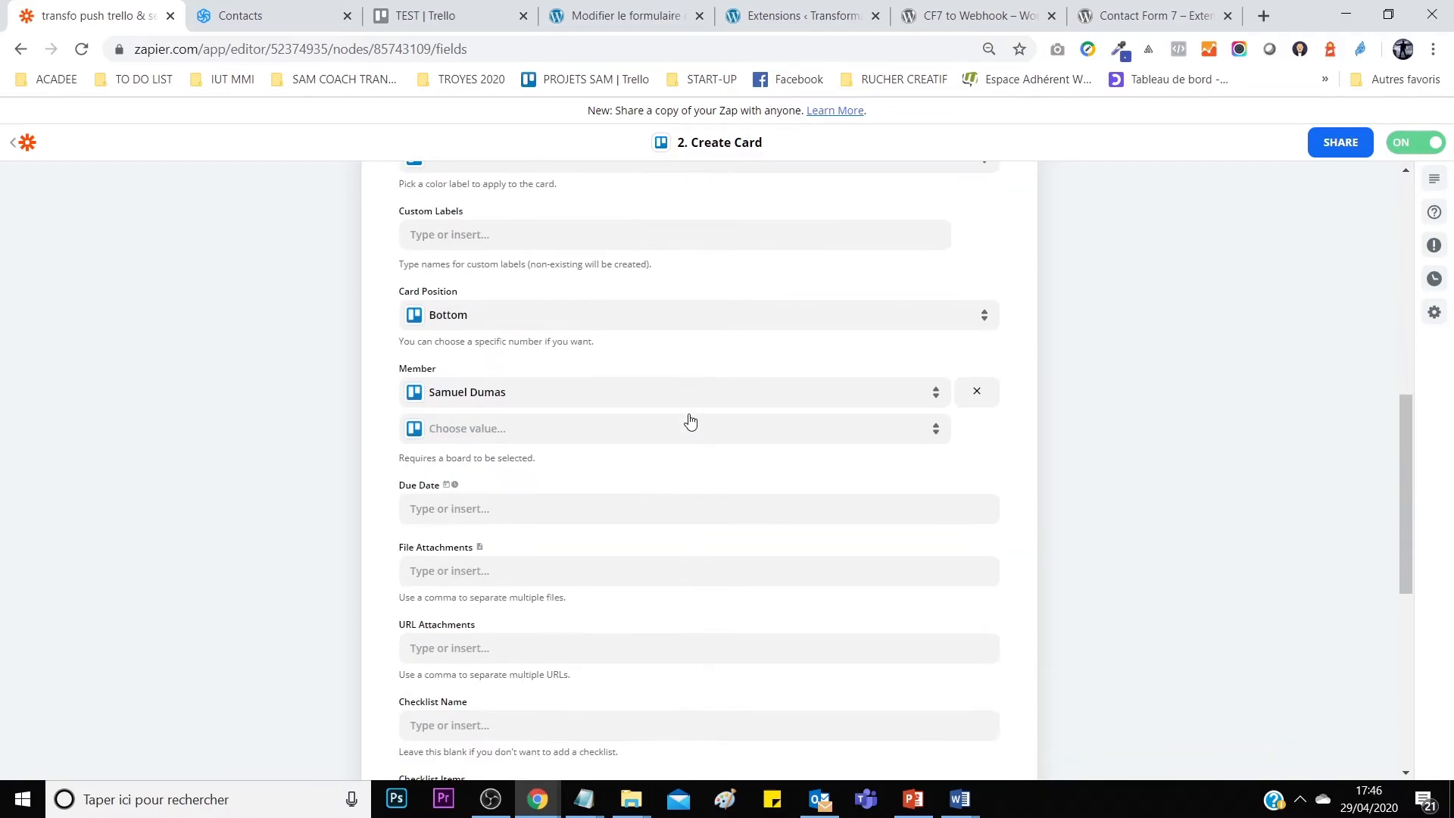
pyautogui.scroll(-2, 666, 544)
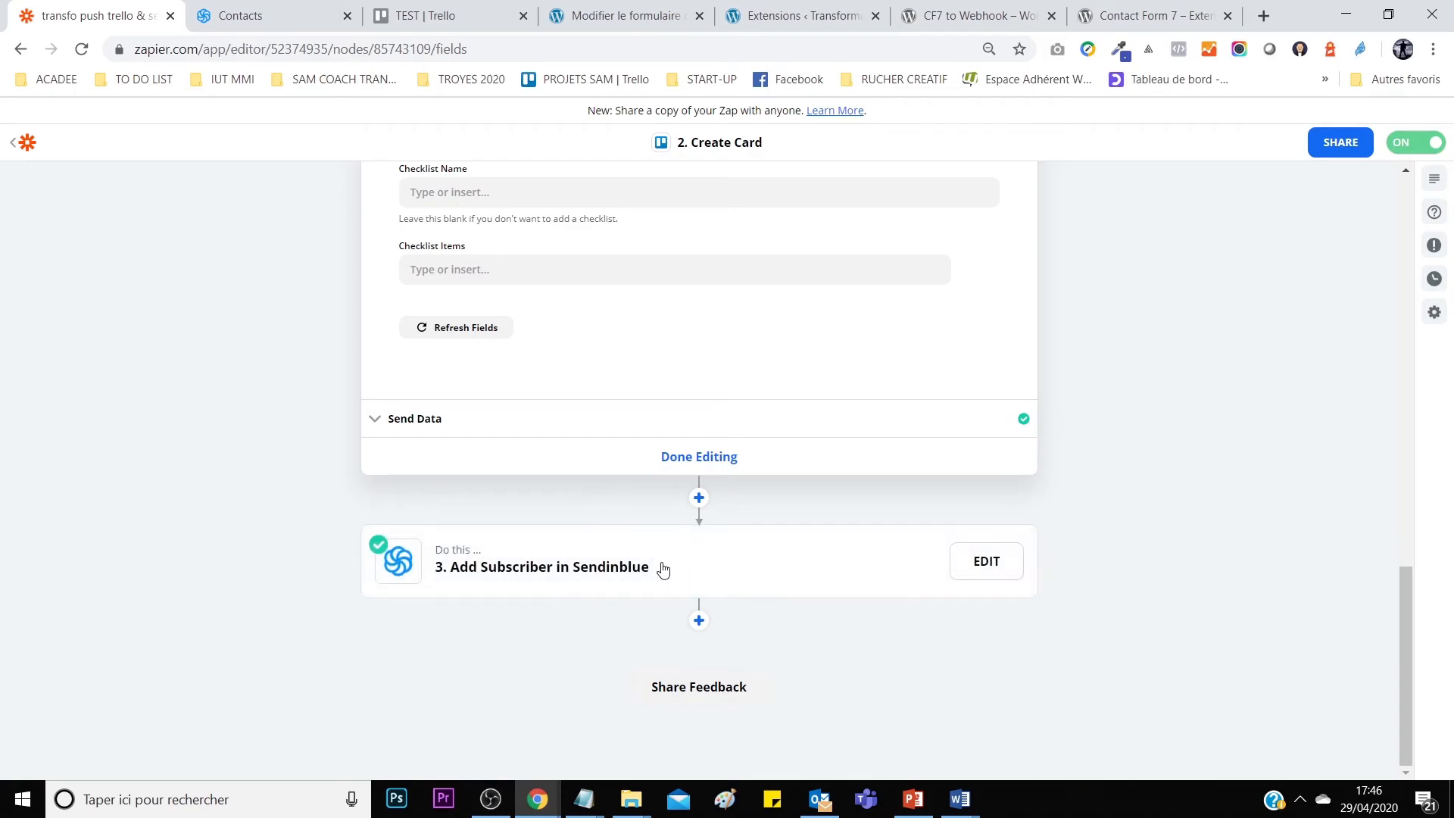
pyautogui.click(588, 419)
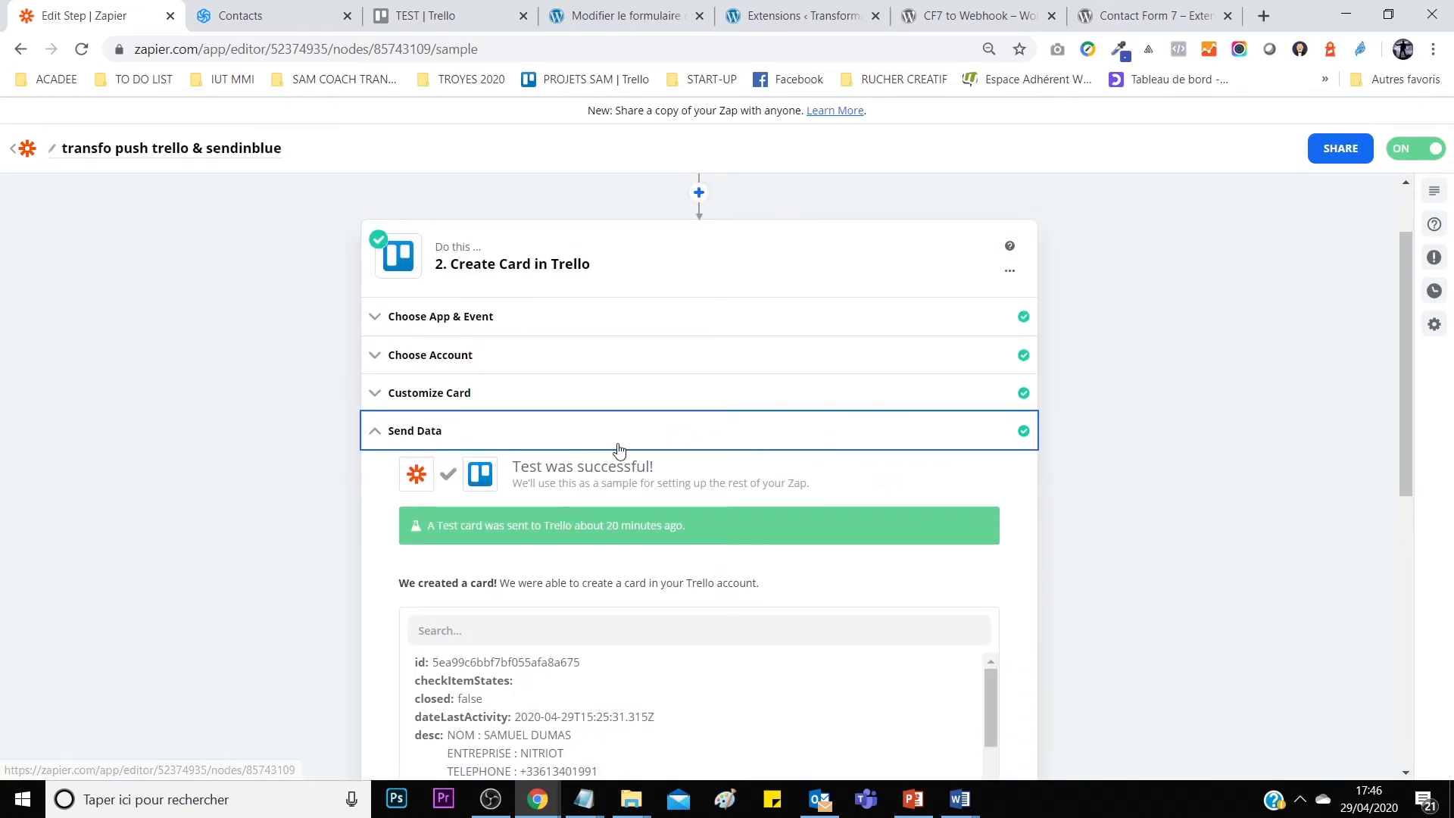
pyautogui.moveTo(520, 467); pyautogui.dragTo(705, 475)
pyautogui.scroll(-5, 684, 478)
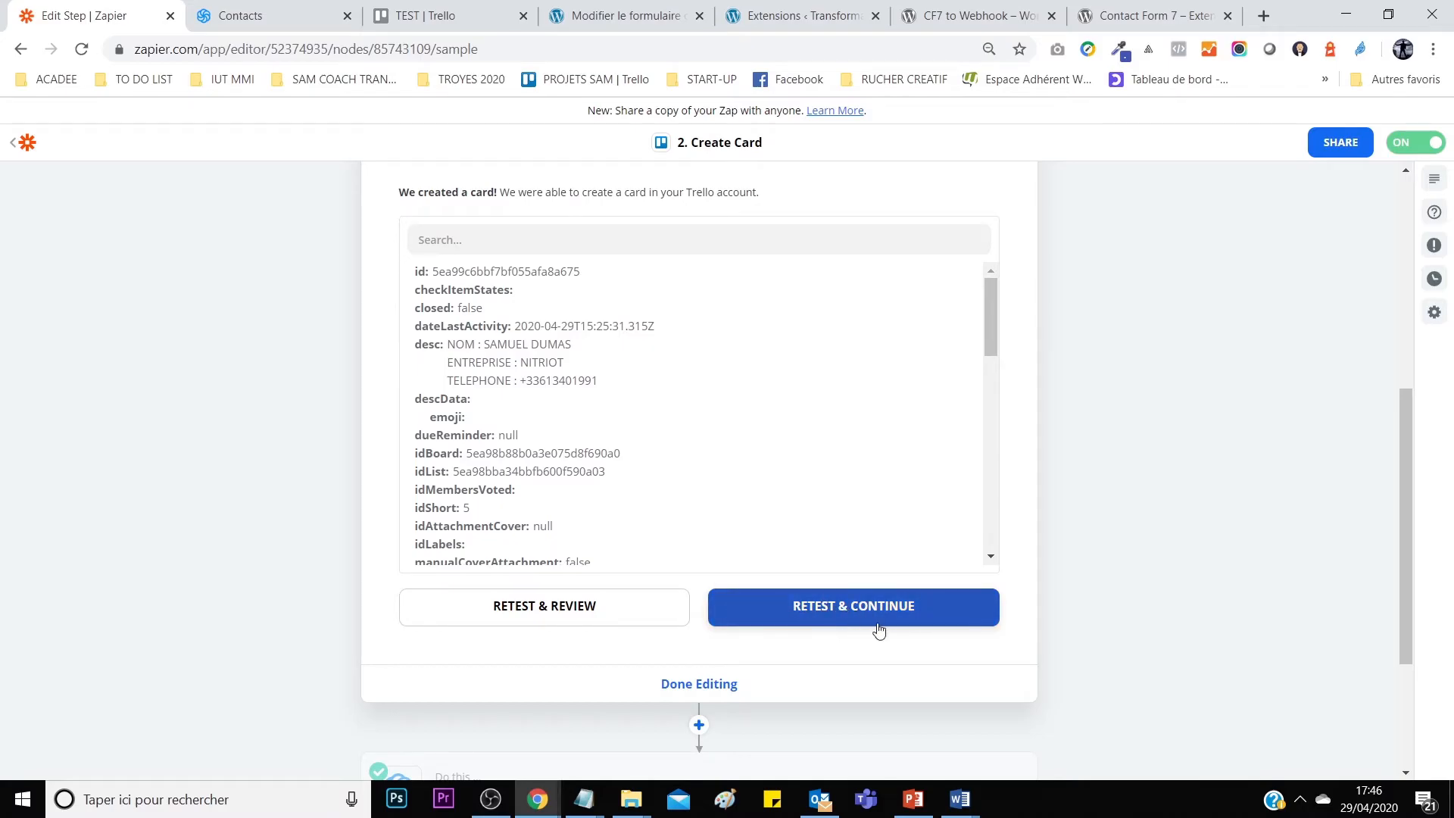
pyautogui.scroll(-2, 724, 685)
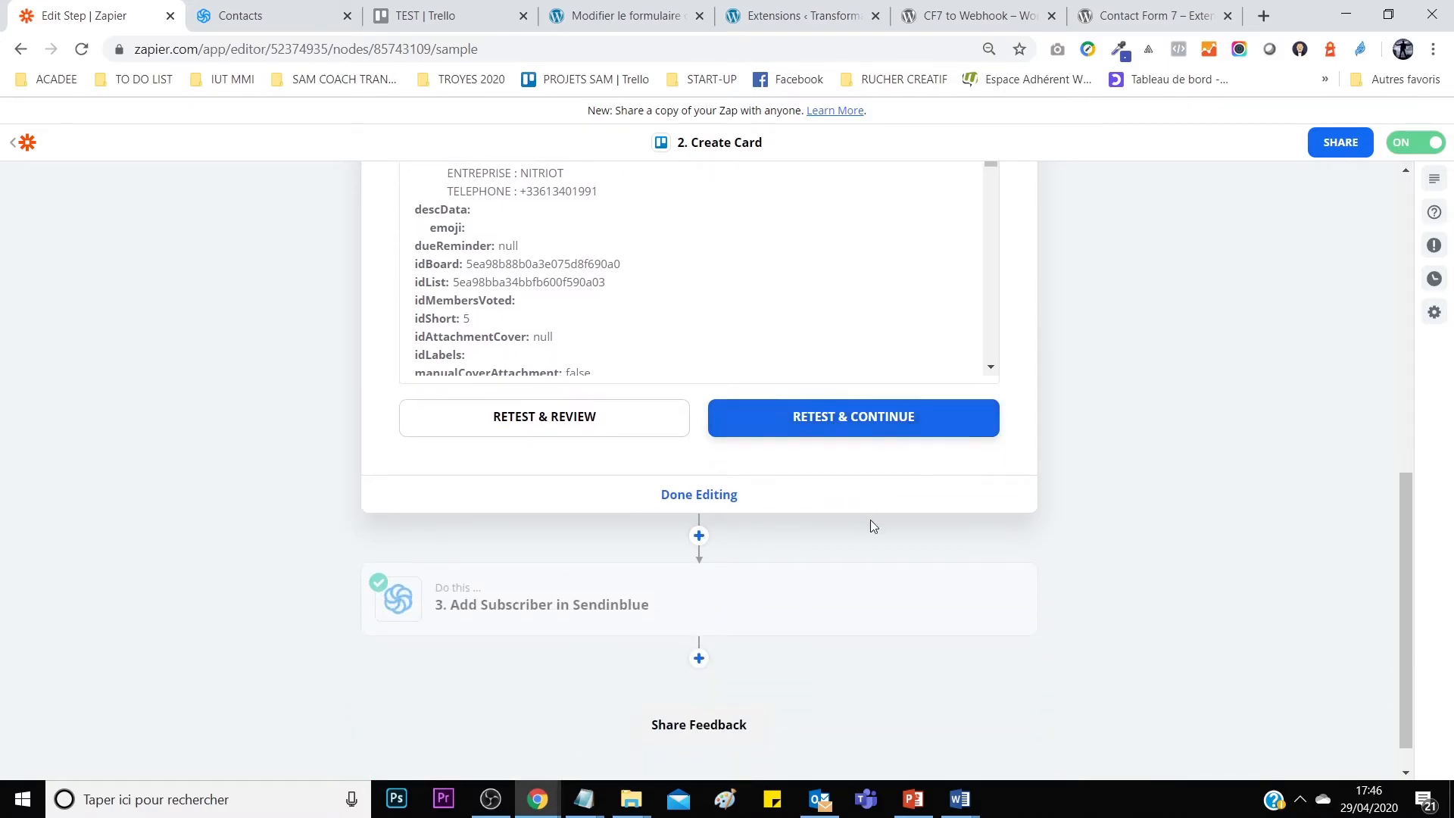
pyautogui.moveTo(601, 612)
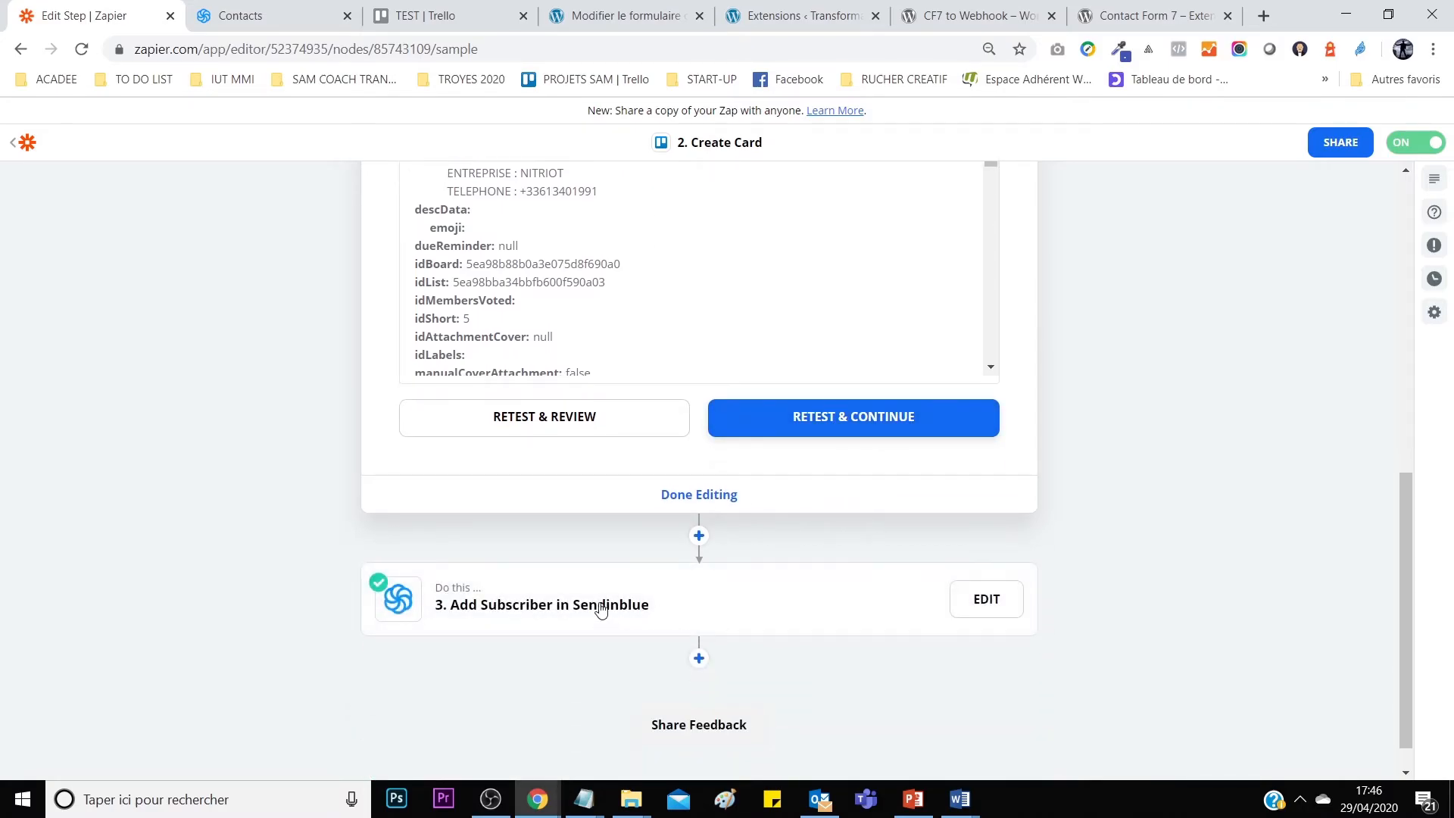
# Open the Sendinblue step and review its Add Subscriber event, account and subscriber mappings.
pyautogui.click(695, 602)
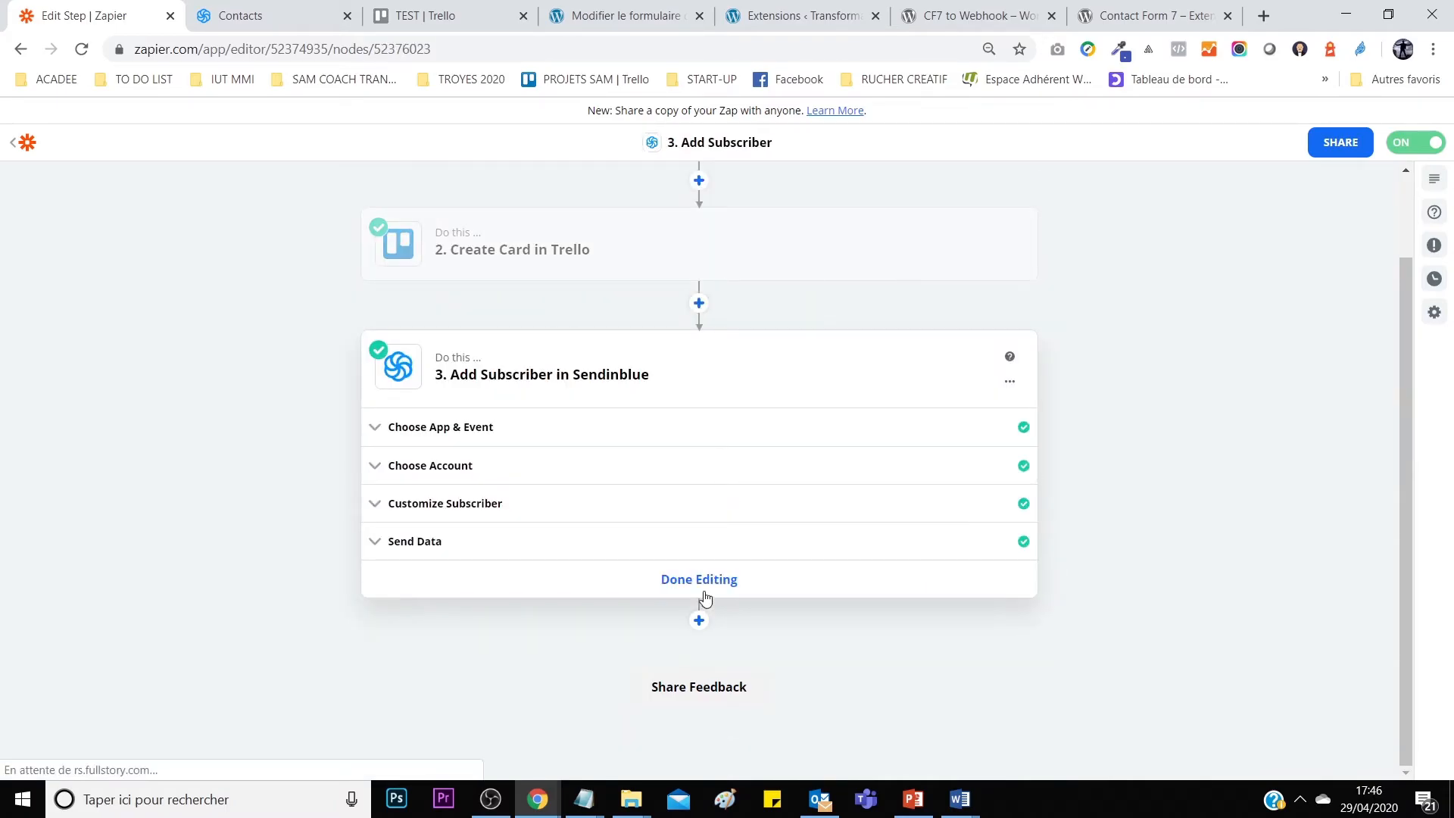
pyautogui.click(645, 424)
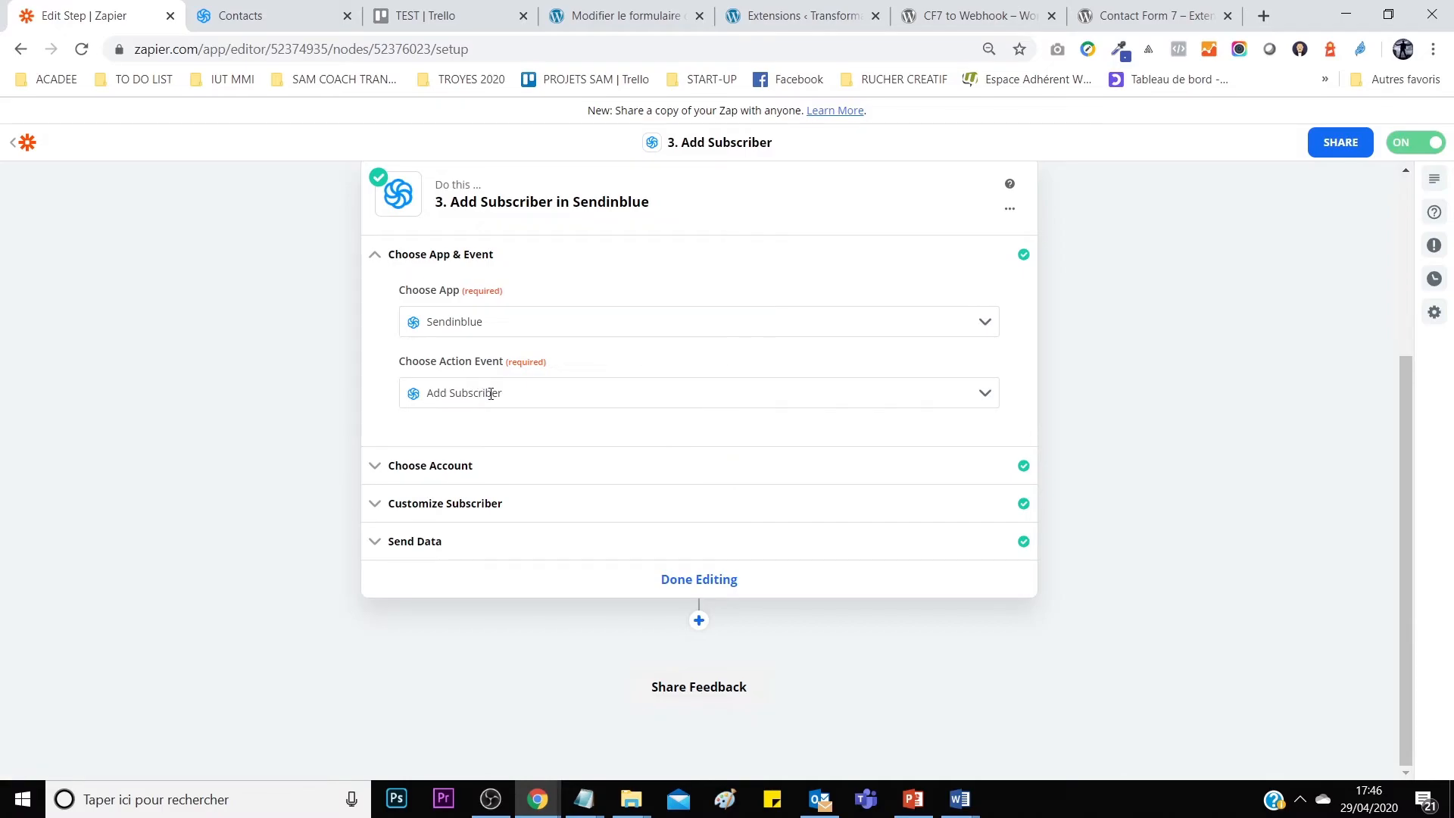
pyautogui.click(452, 394)
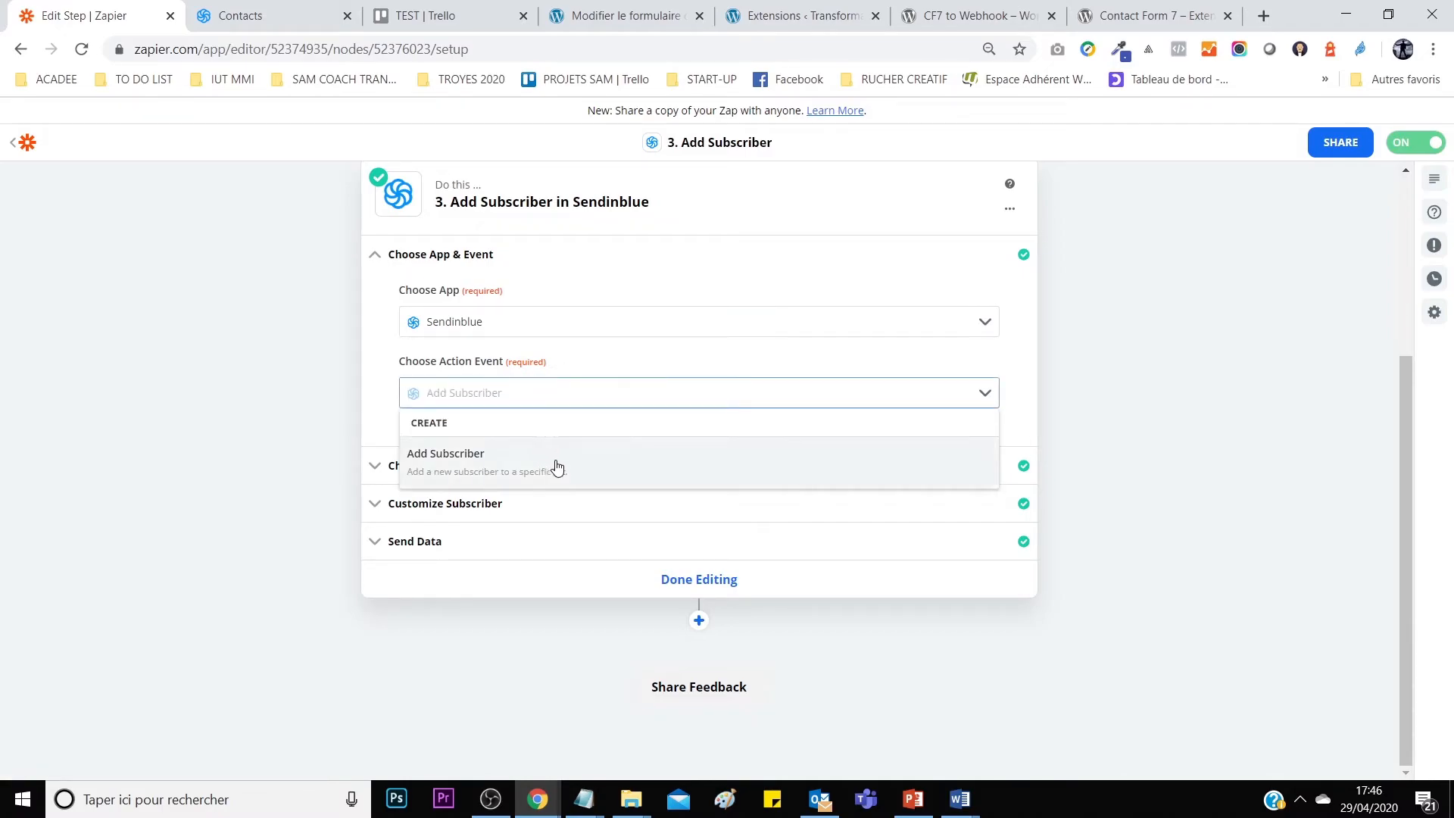
pyautogui.click(381, 419)
pyautogui.click(422, 465)
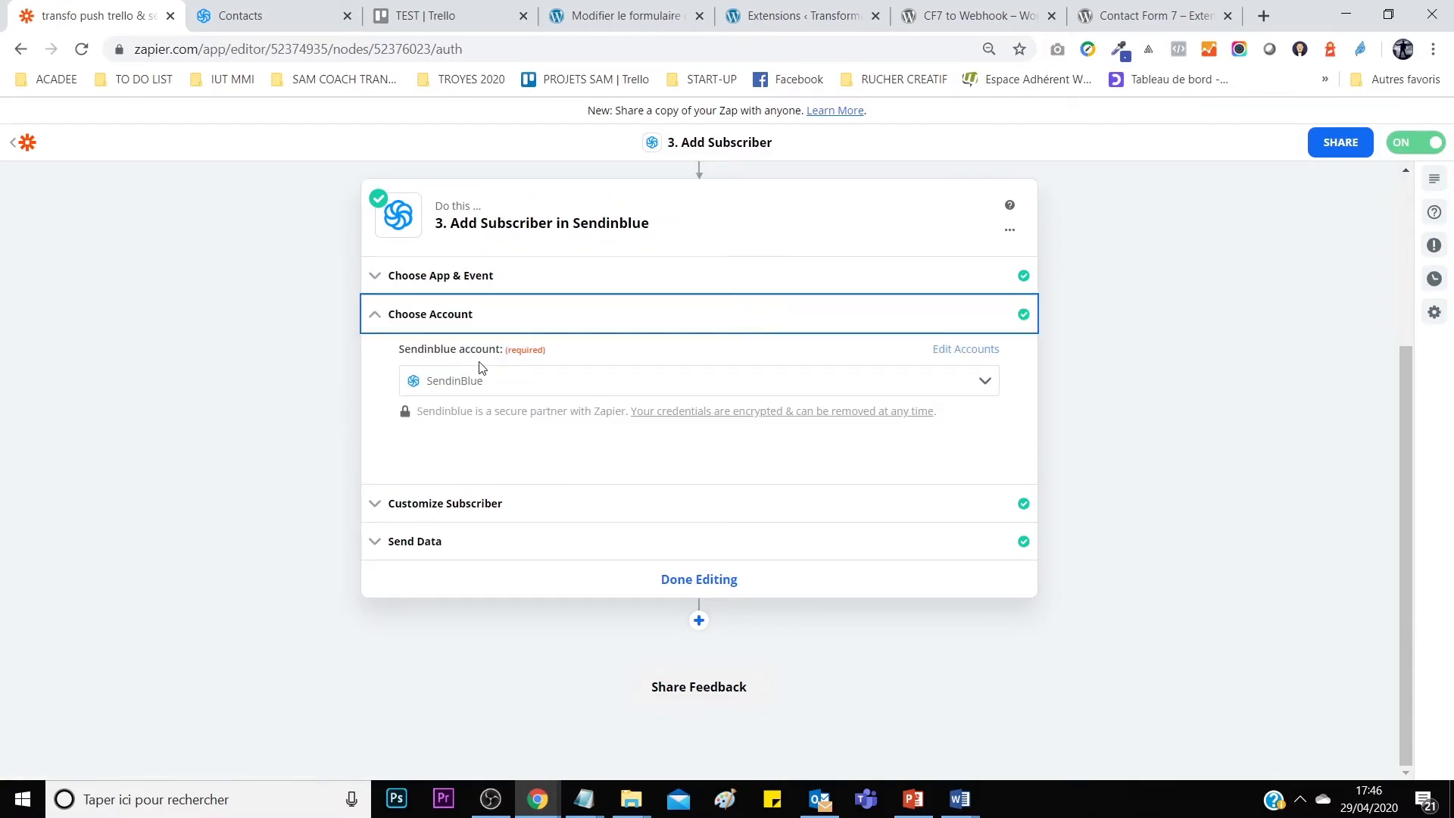
pyautogui.click(458, 505)
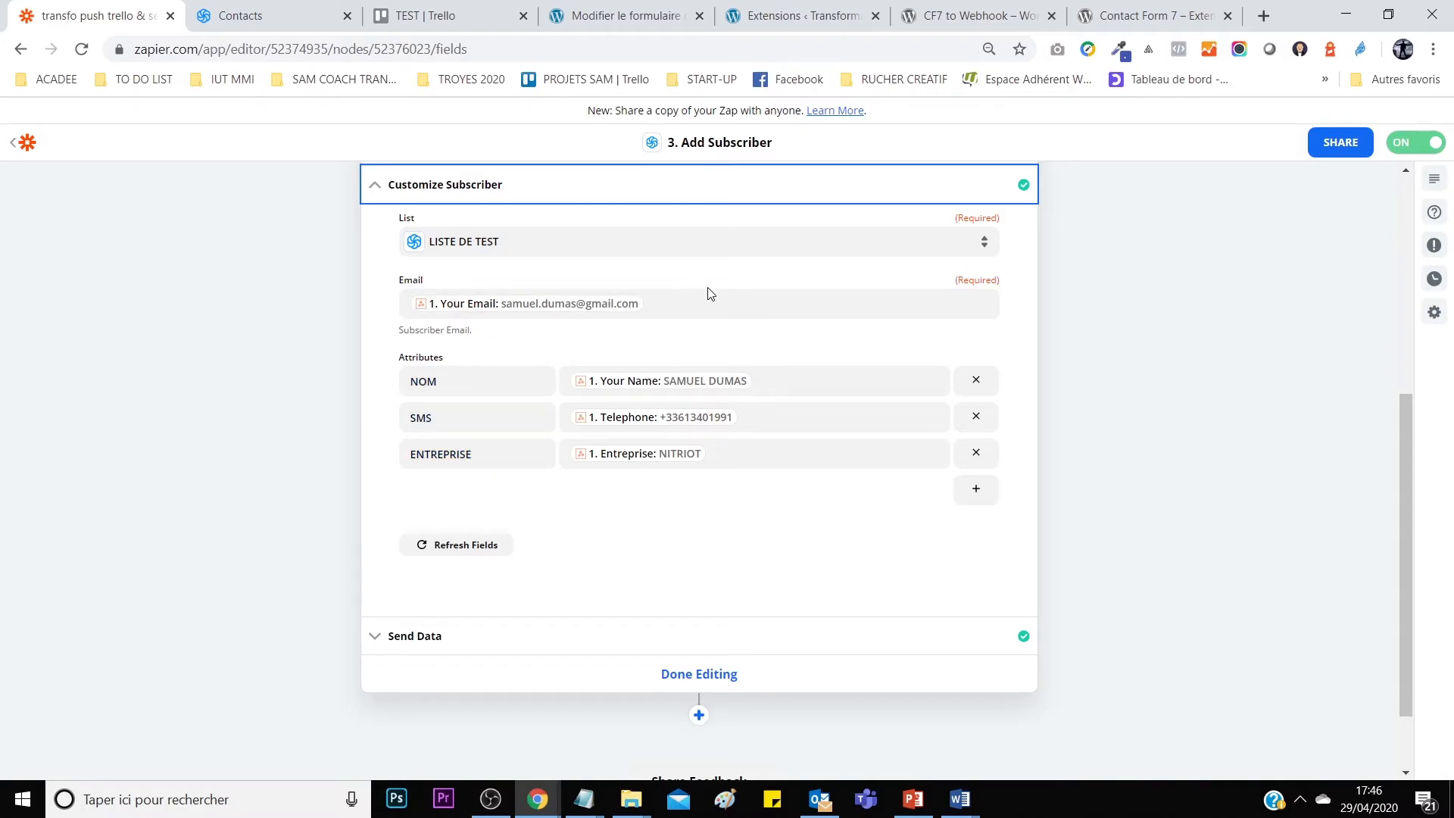
pyautogui.scroll(3, 698, 268)
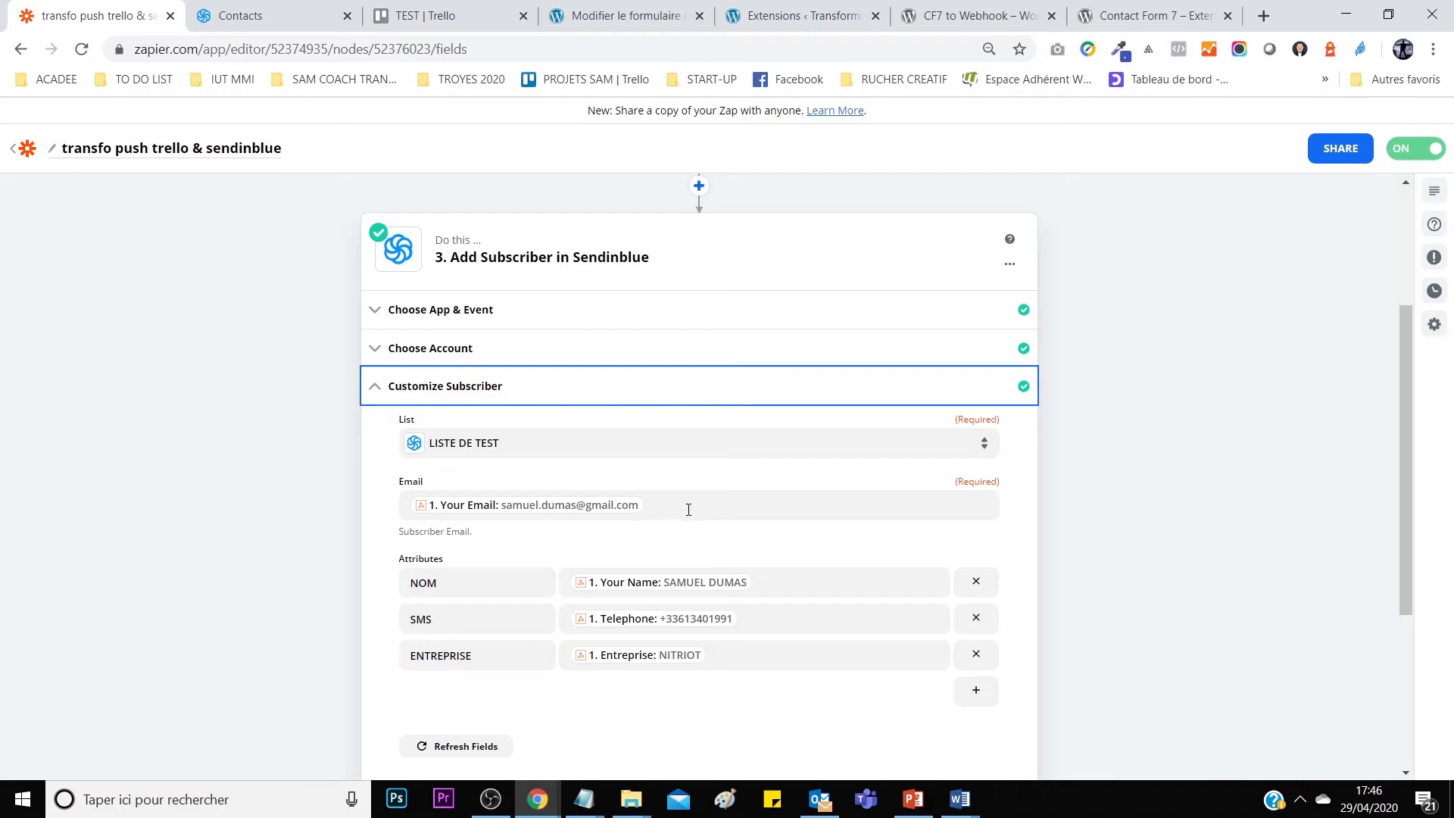
pyautogui.scroll(-3, 685, 506)
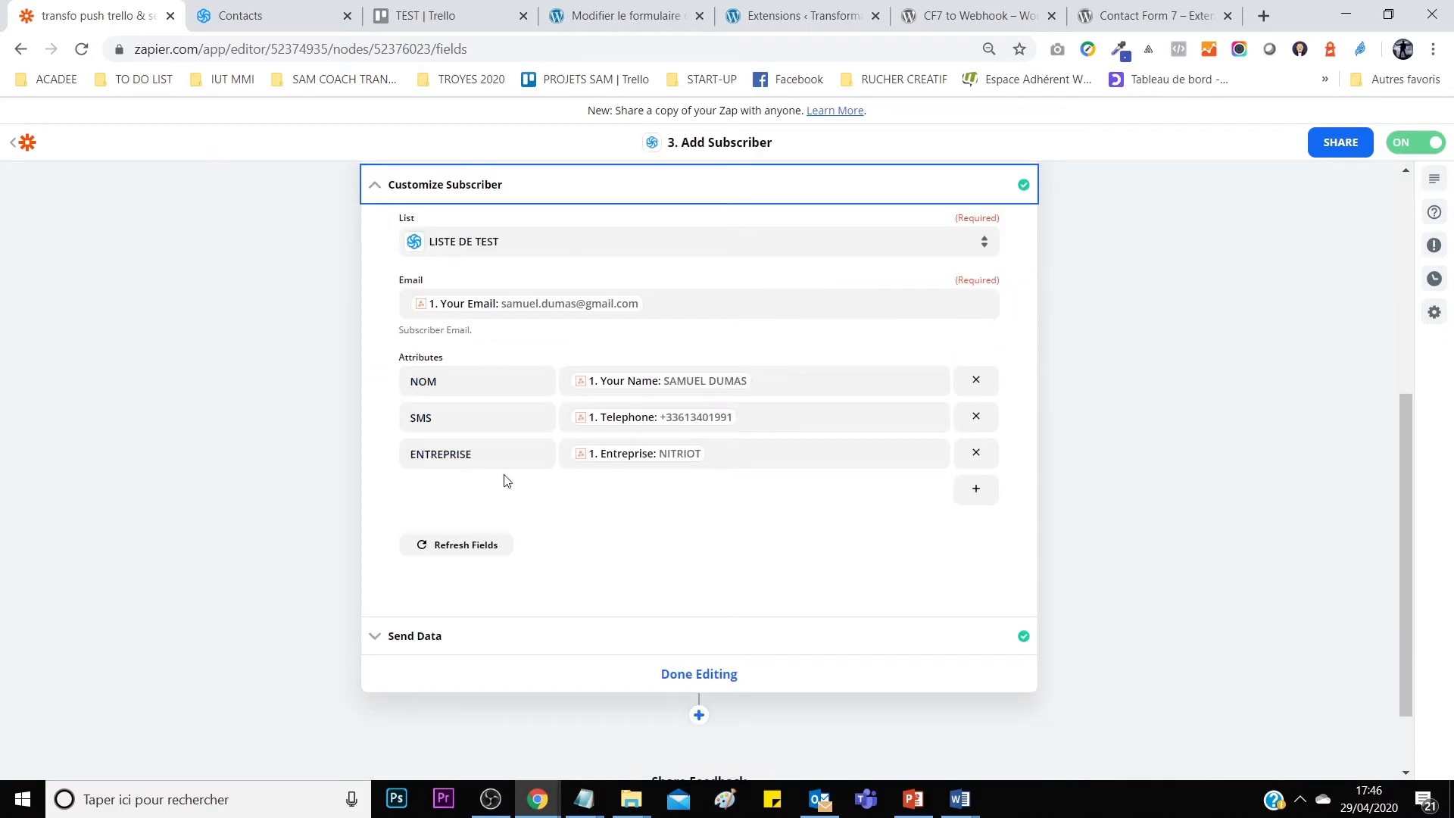
pyautogui.scroll(3, 496, 484)
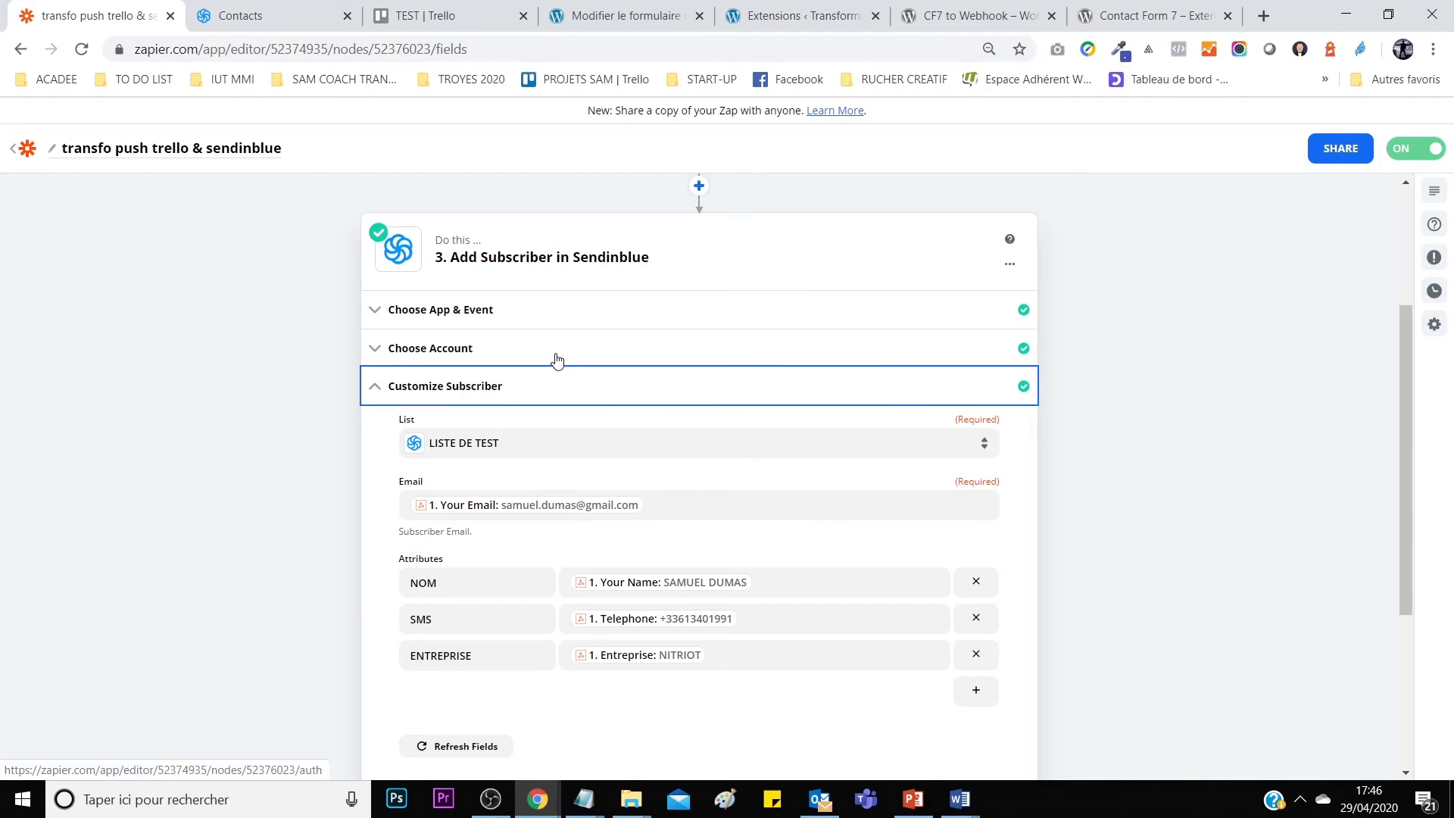
pyautogui.scroll(-4, 510, 477)
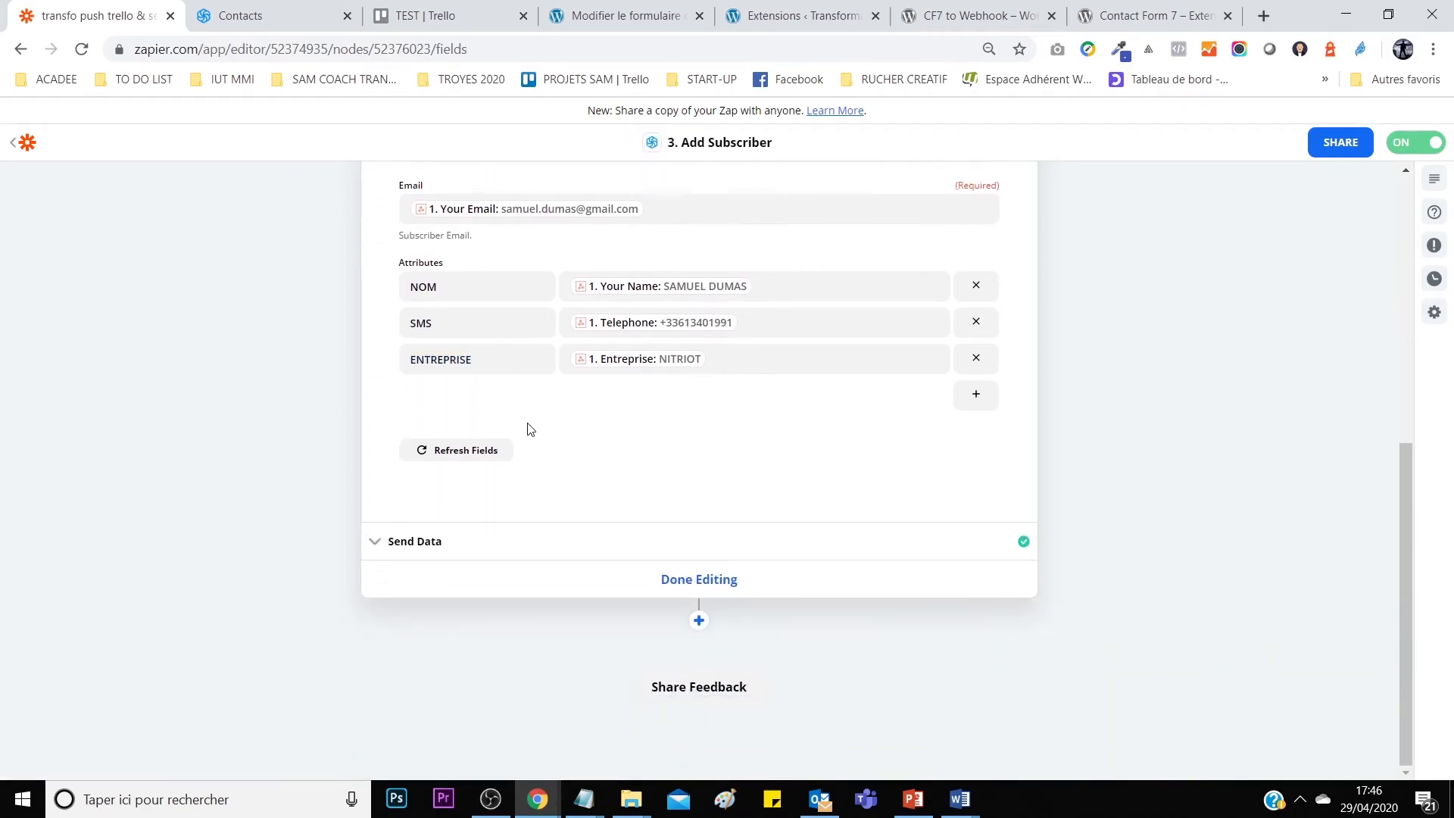
# Review the subscriber step's successful Send Data test, then return to the Zaps list.
pyautogui.click(553, 555)
pyautogui.moveTo(512, 401); pyautogui.dragTo(640, 396)
pyautogui.click(640, 396)
pyautogui.scroll(-3, 662, 568)
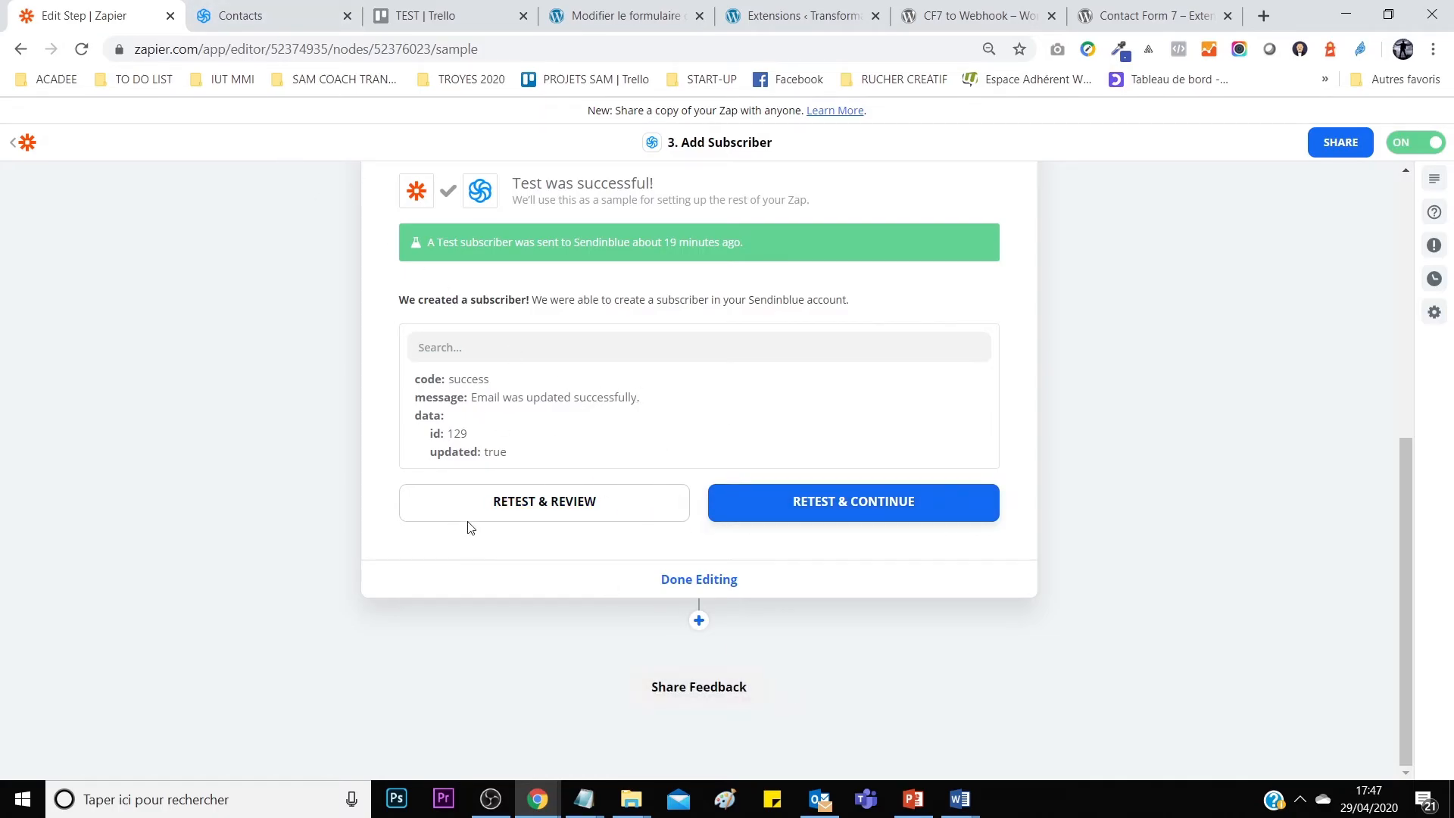
pyautogui.scroll(6, 682, 633)
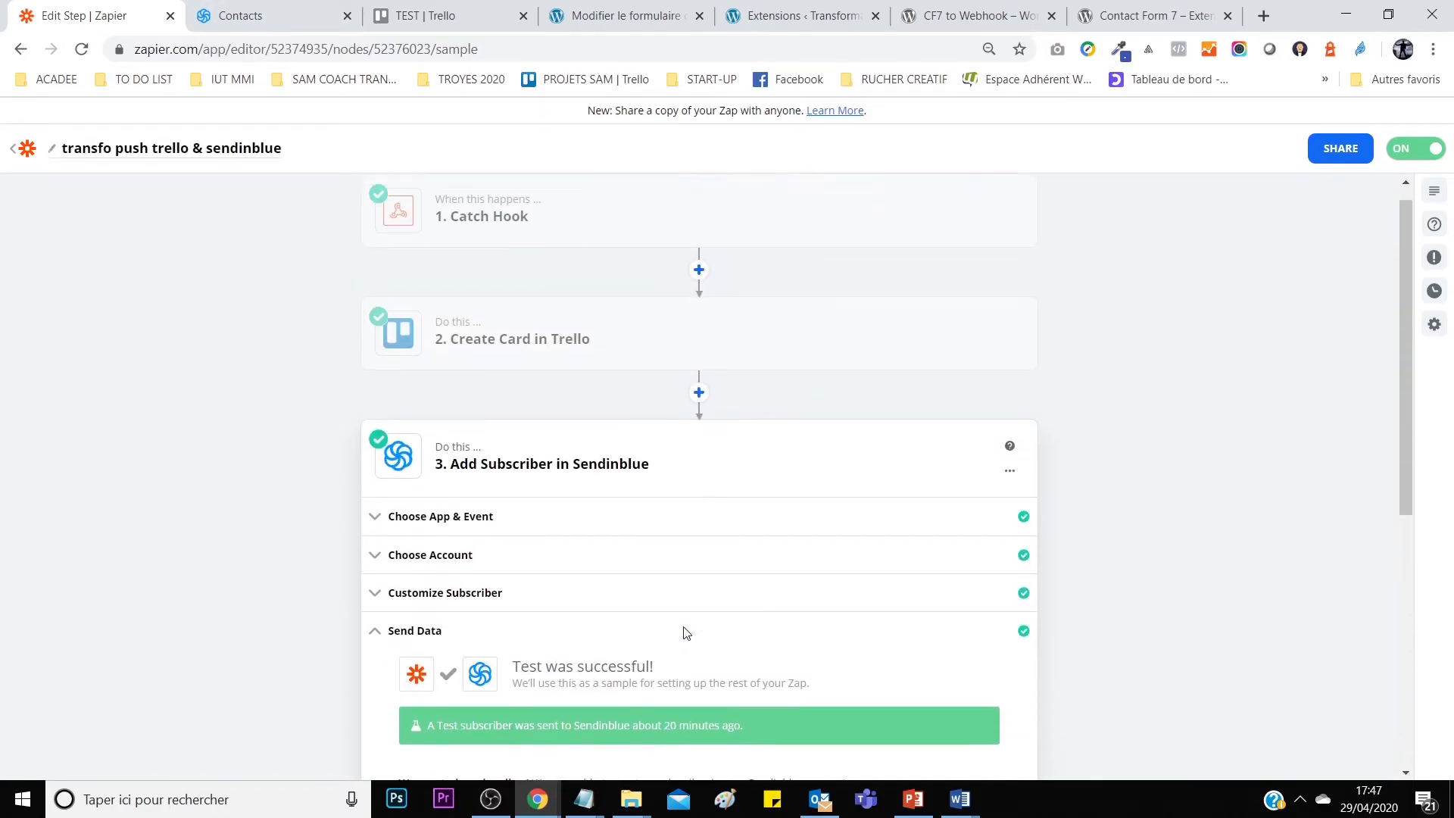
pyautogui.scroll(-5, 752, 636)
pyautogui.scroll(-1, 817, 546)
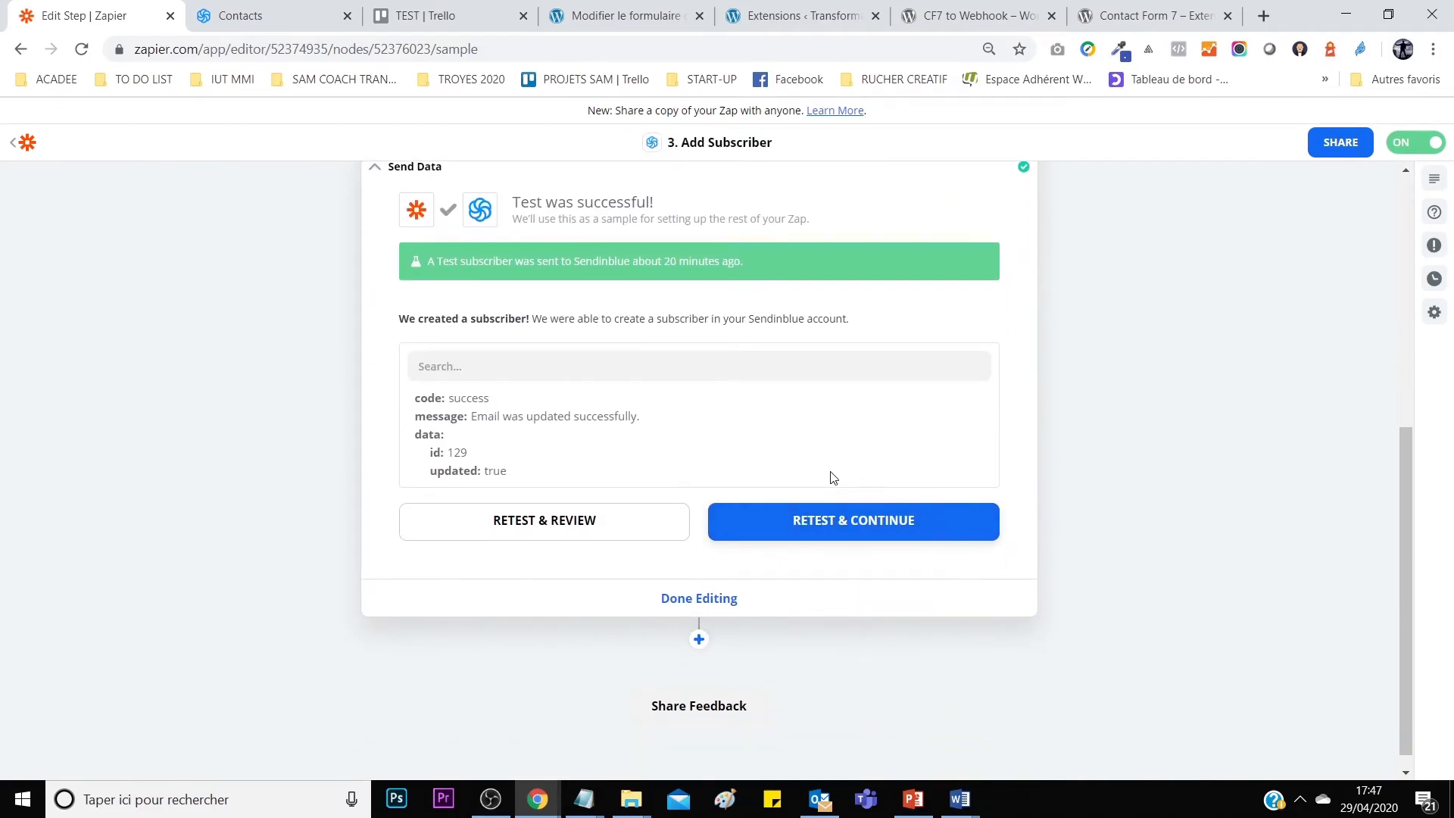
pyautogui.moveTo(544, 203); pyautogui.dragTo(655, 202)
pyautogui.click(617, 203)
pyautogui.click(25, 148)
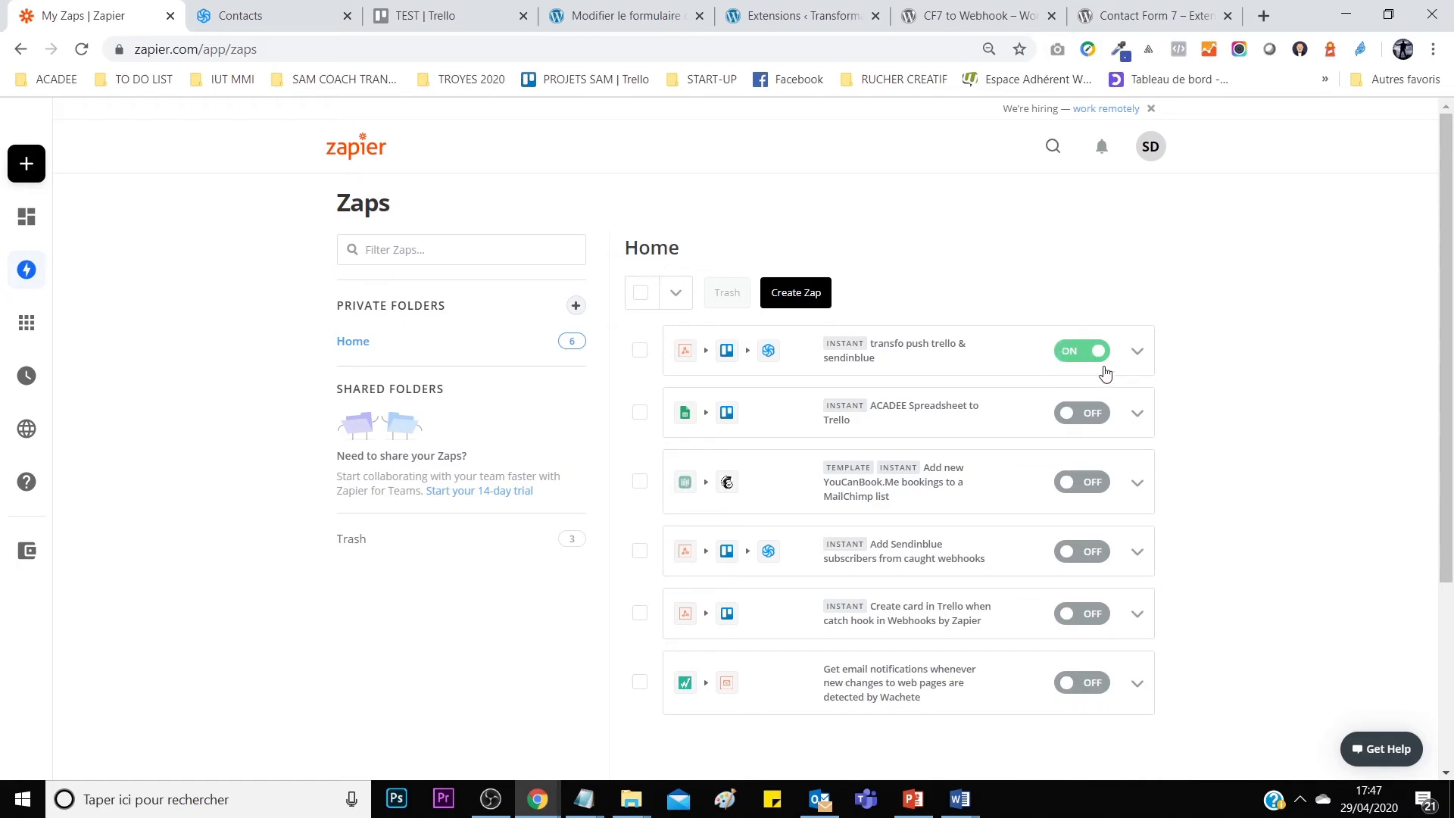
# Check Sendinblue's LISTE DE TEST and the empty Trello TEST board, then show the private window's livre blanc form.
pyautogui.click(304, 9)
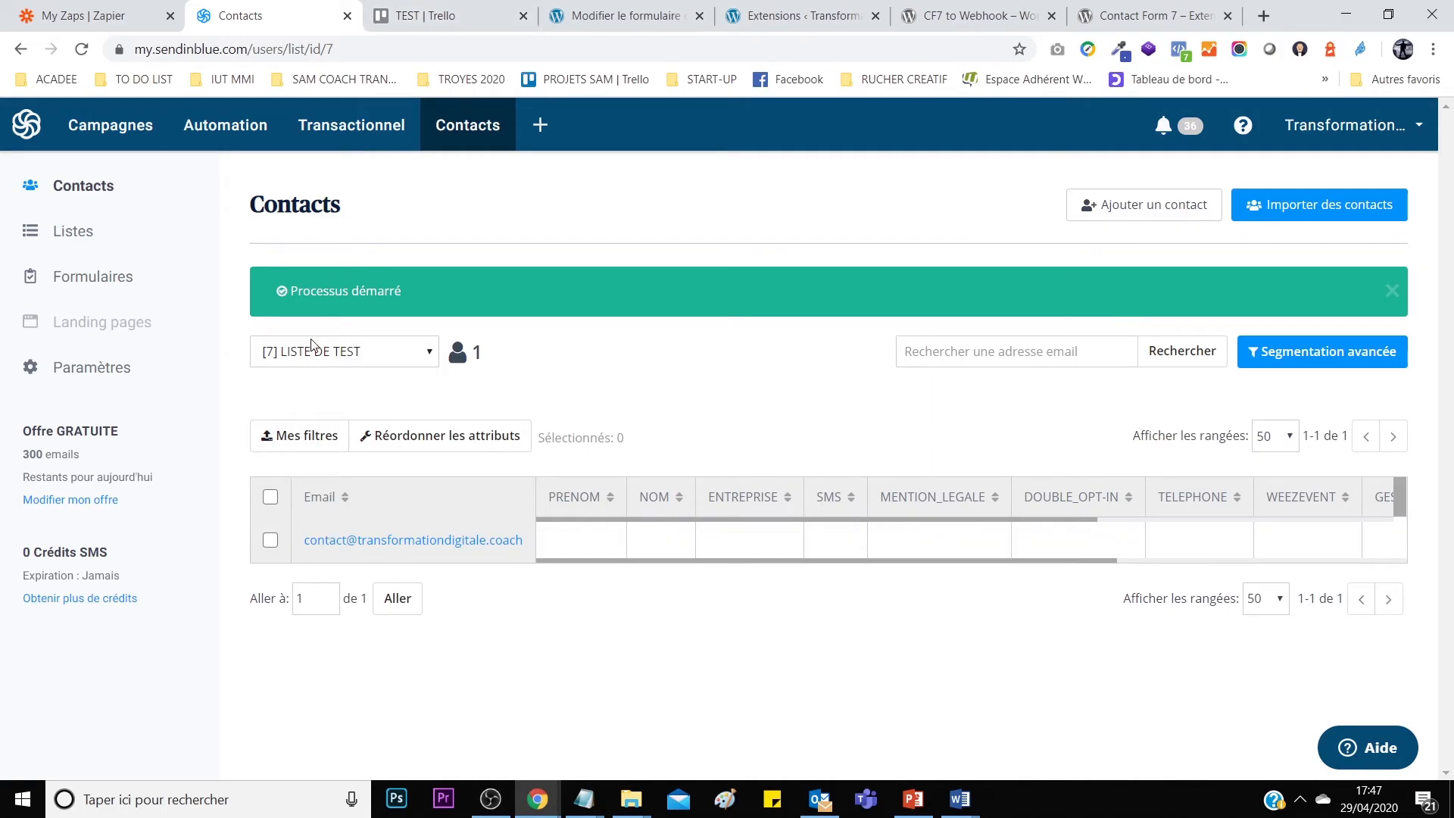
pyautogui.hotkey('ctrl', 'Tab')
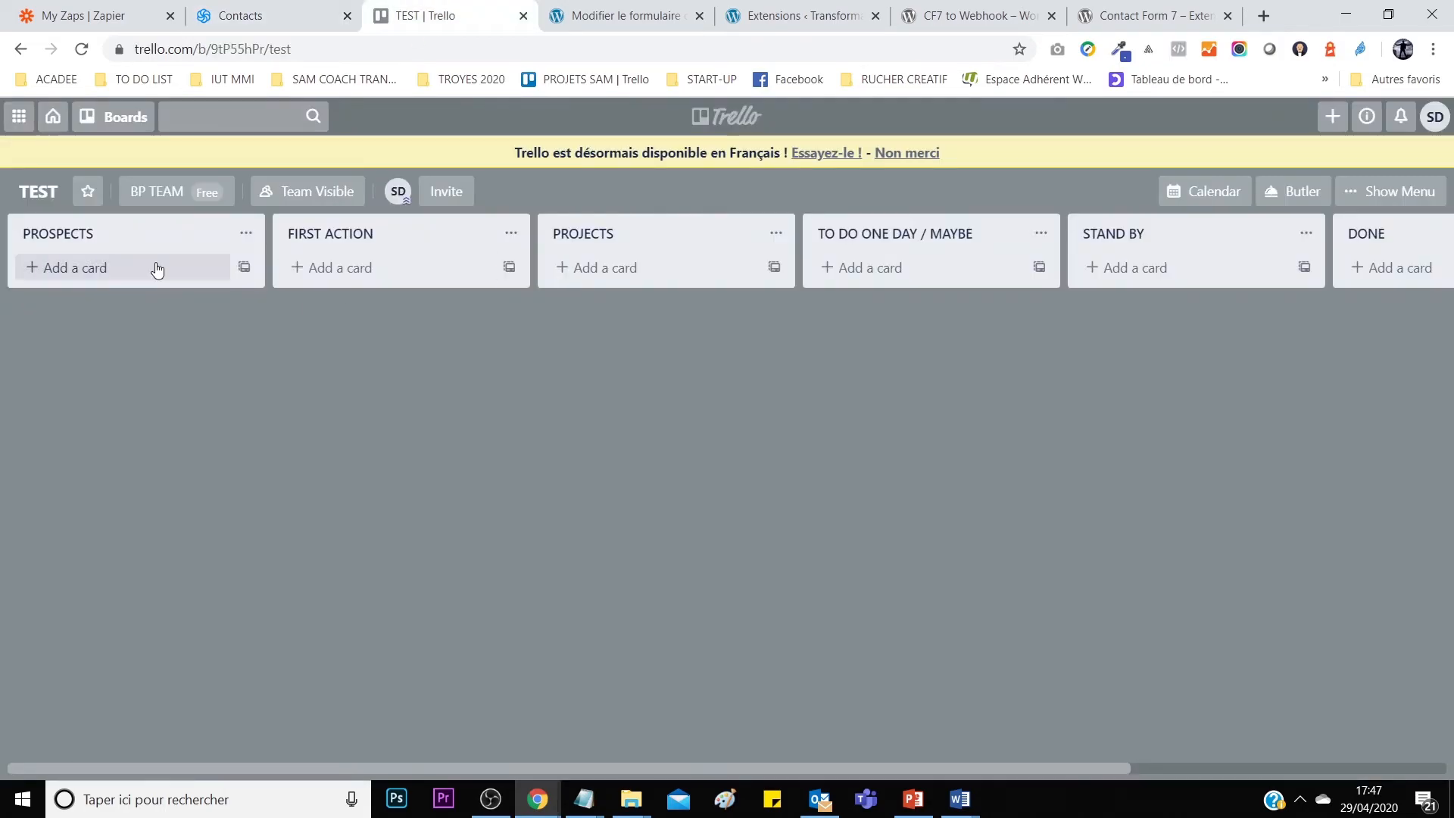
pyautogui.click(531, 785)
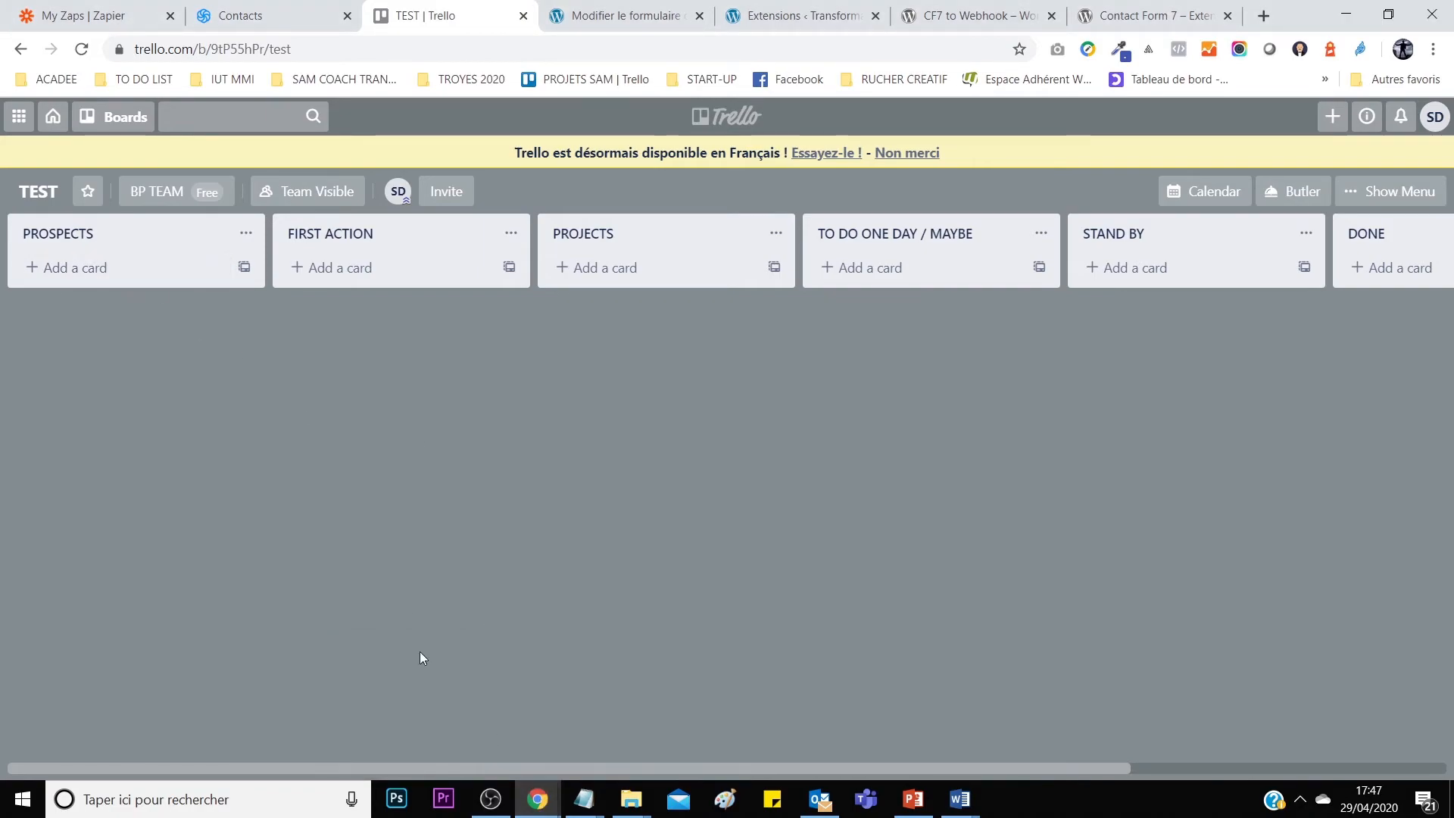
pyautogui.click(661, 686)
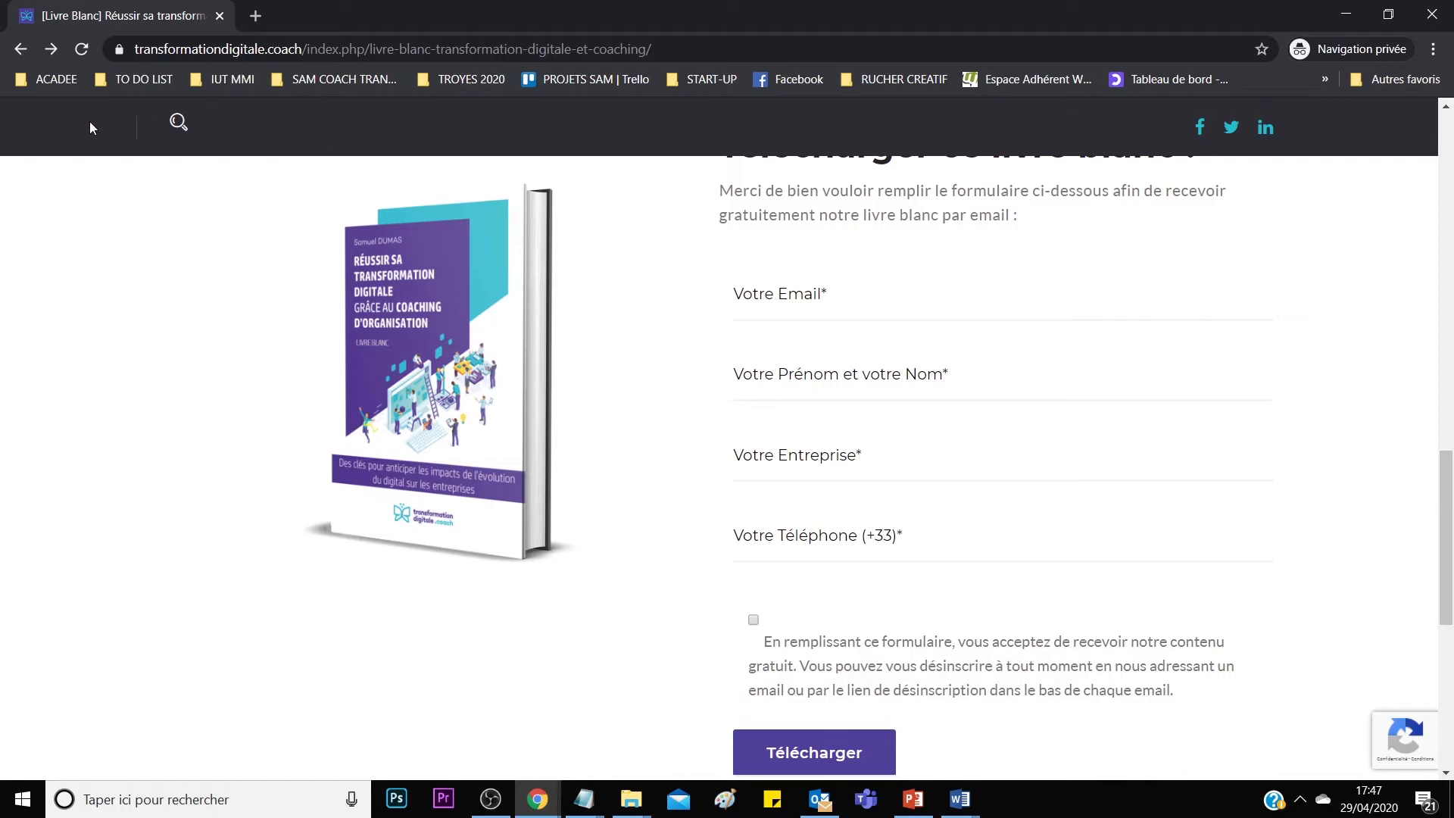
# Reload the download page and enter the contact's e-mail address.
pyautogui.click(81, 49)
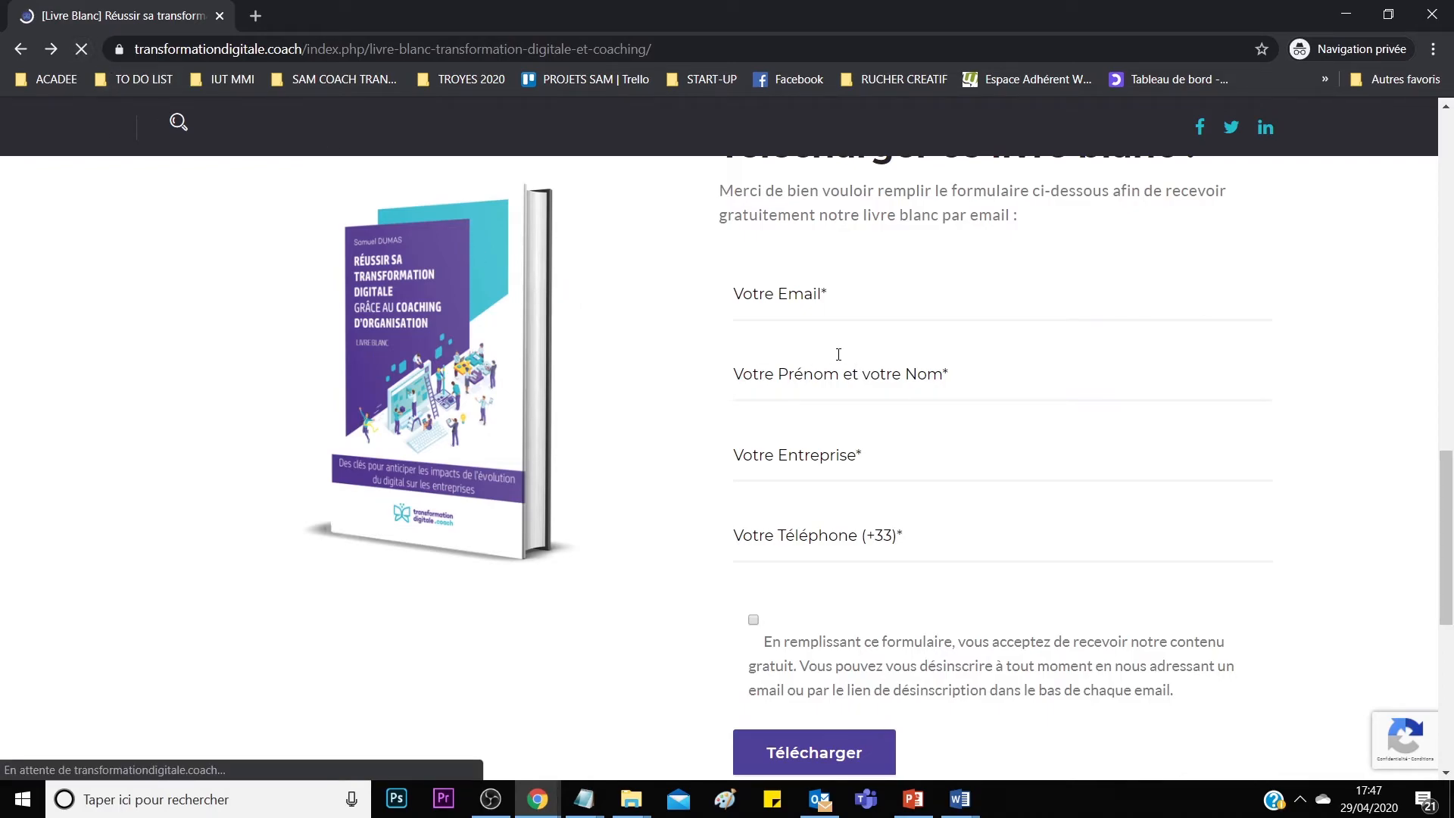
pyautogui.click(795, 311)
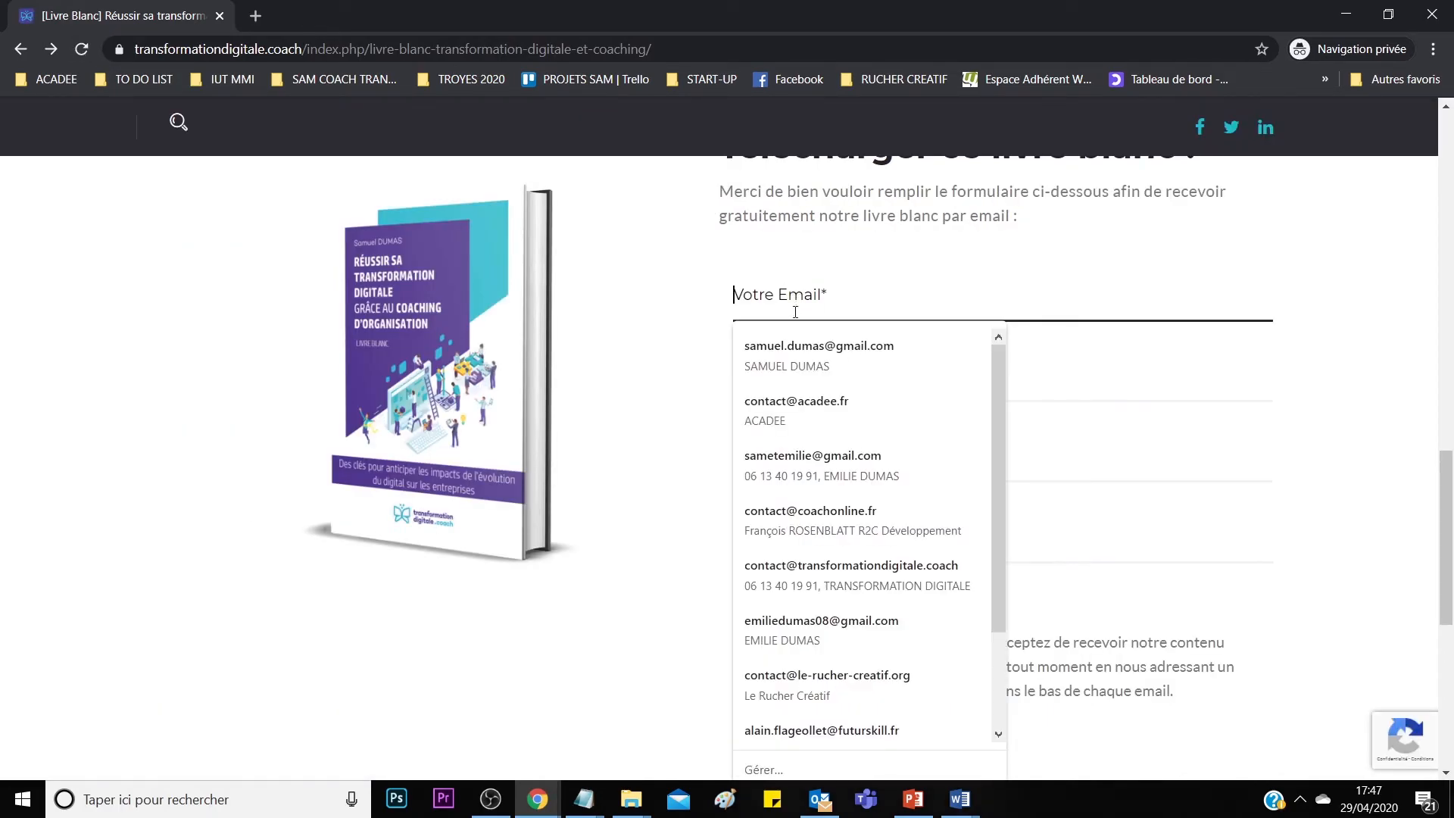
pyautogui.write('acad')
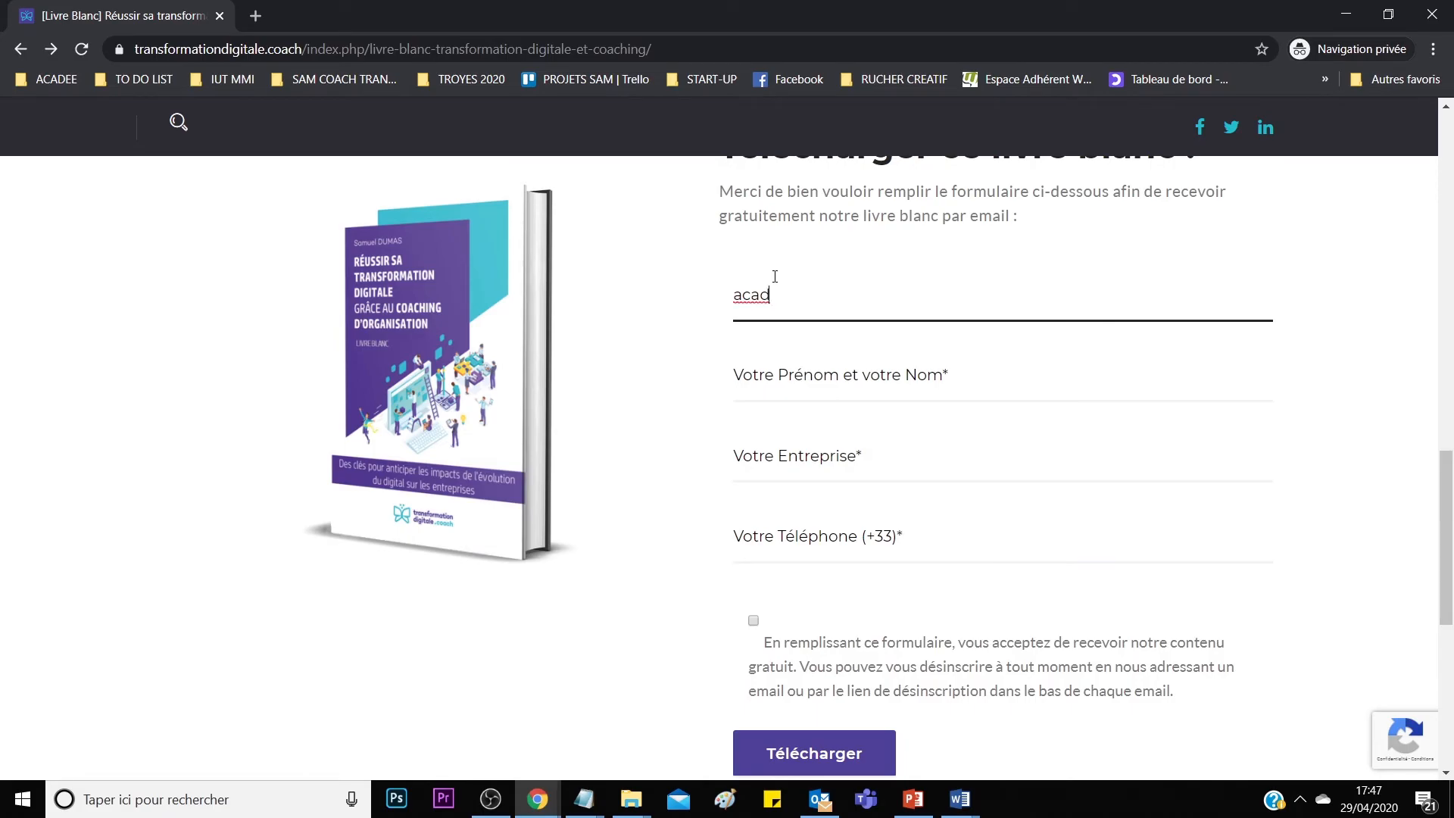
pyautogui.write('ee')
pyautogui.hotkey('ctrl', 'a')
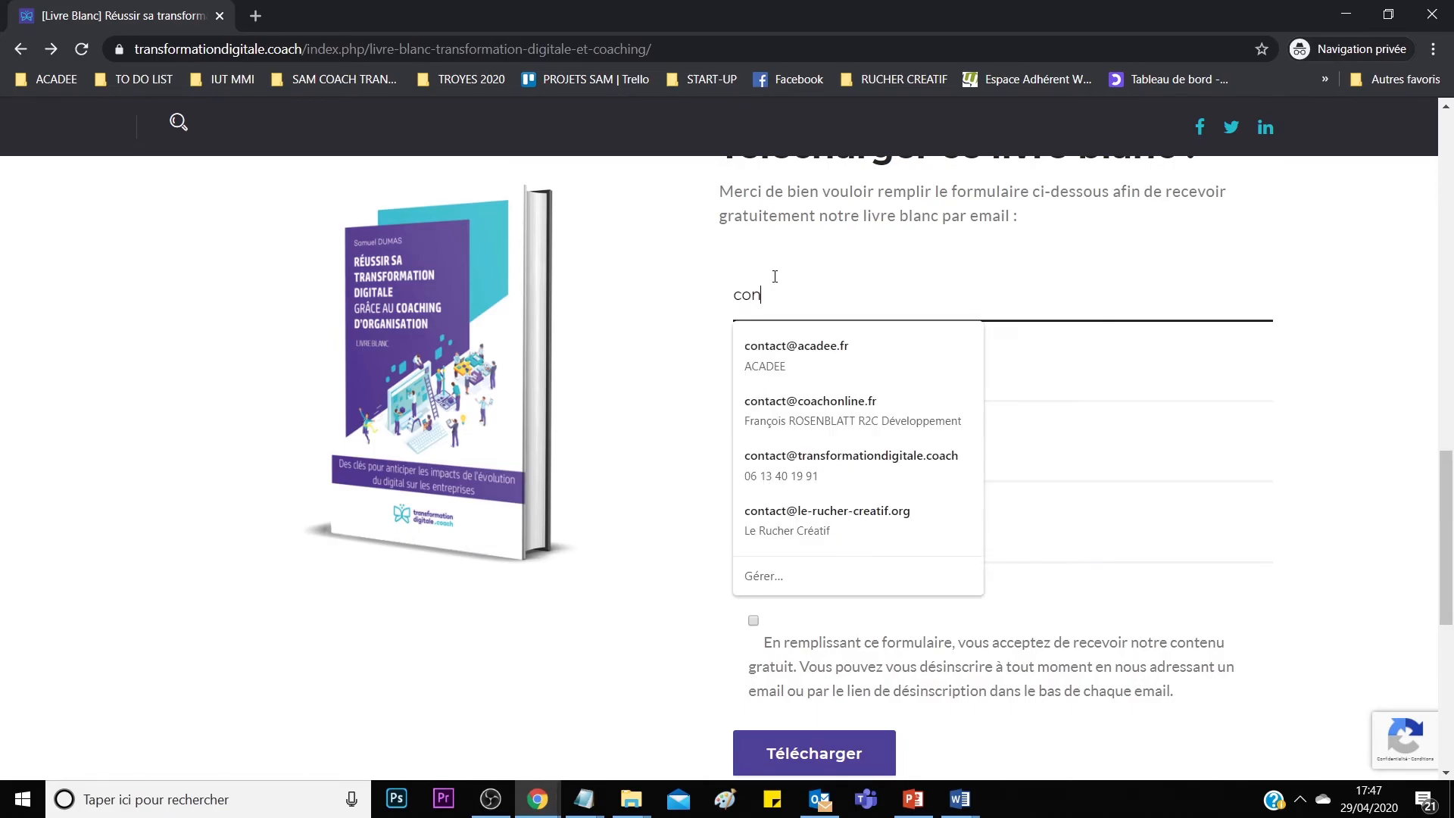
pyautogui.click(822, 362)
pyautogui.click(815, 376)
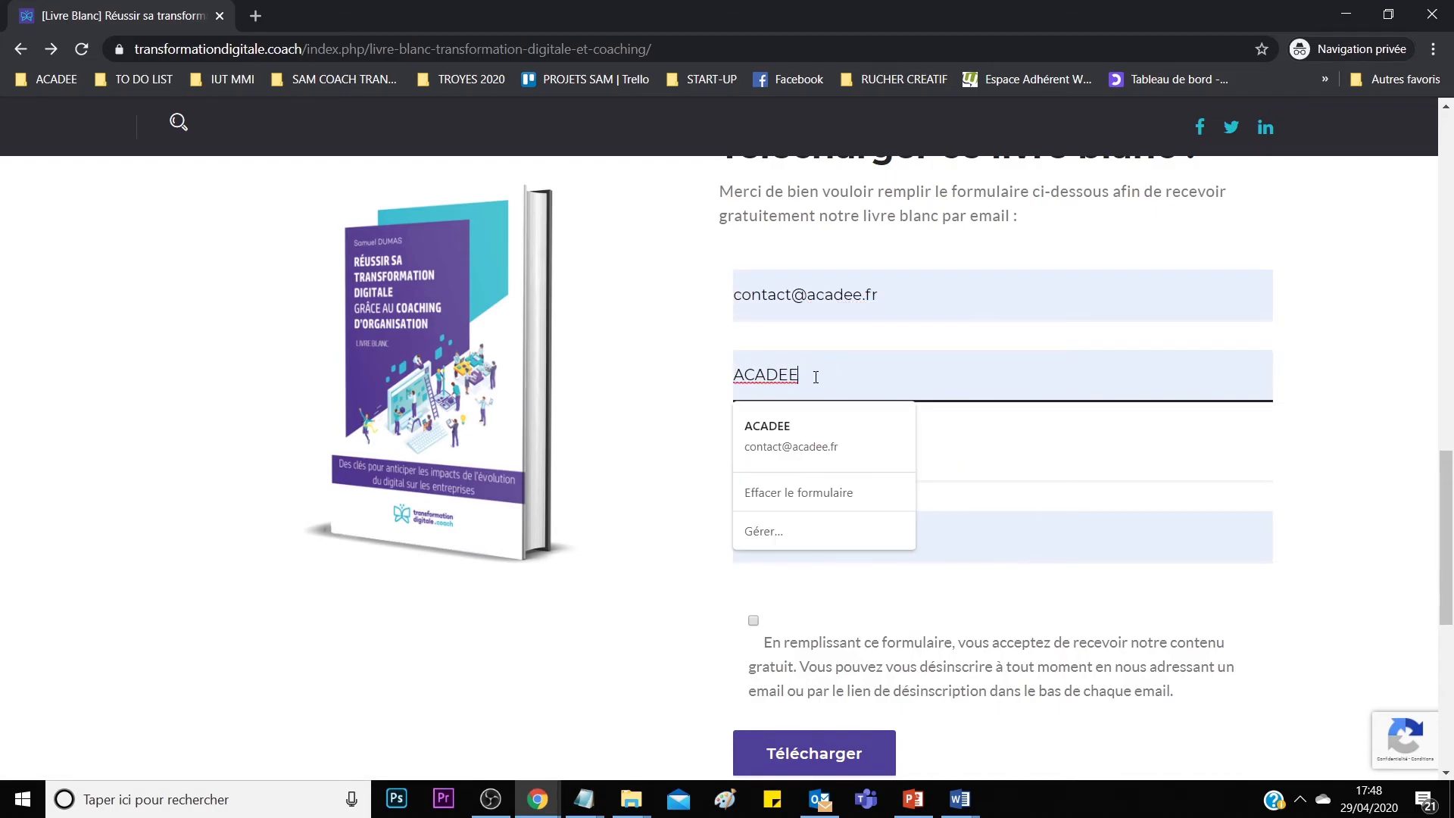
pyautogui.click(685, 404)
# Fill in the contact's name, company ACADEE and phone, give consent, and submit the form.
pyautogui.click(857, 451)
pyautogui.doubleClick(834, 383)
pyautogui.press('BackSpace')
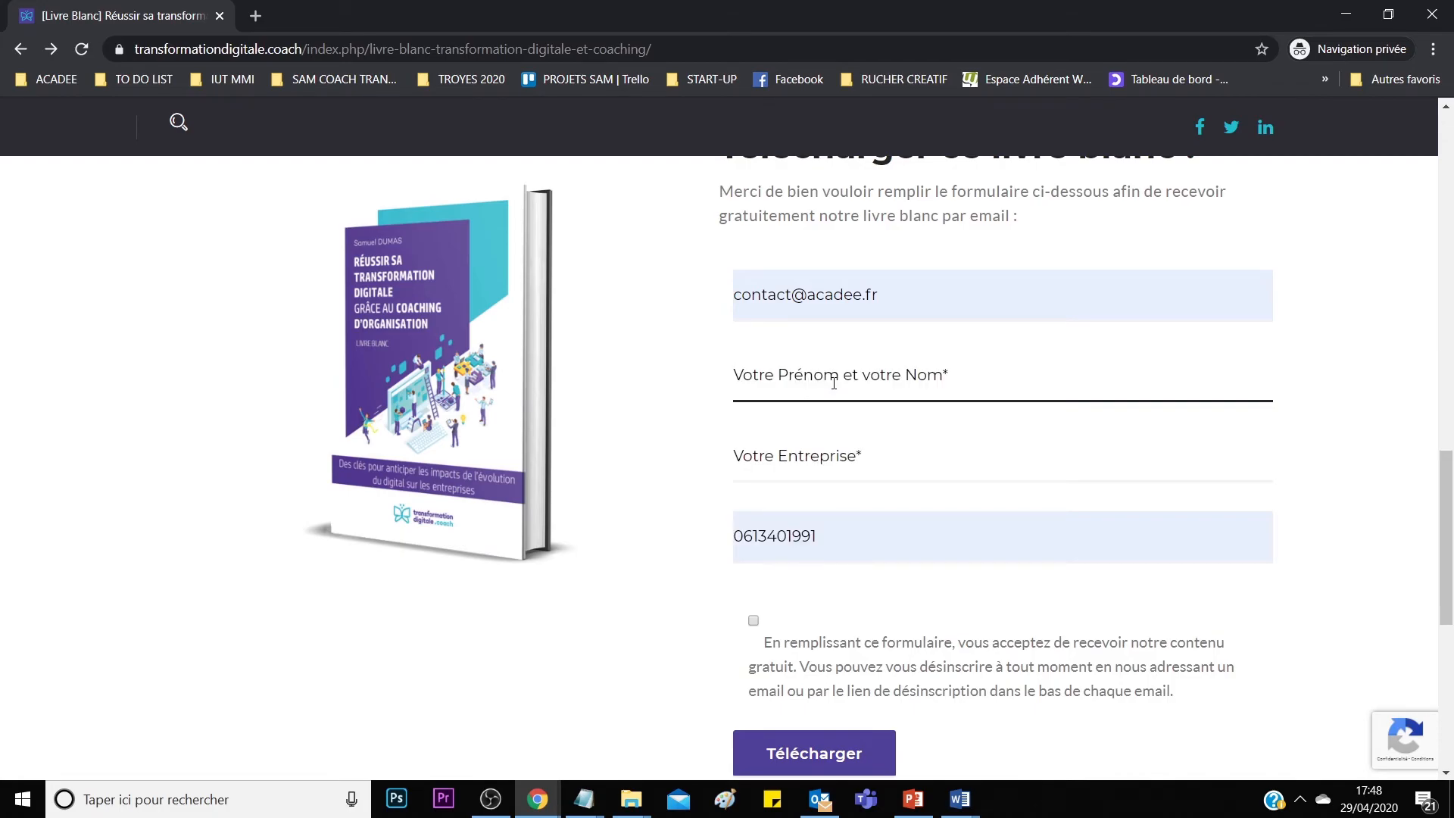
pyautogui.press('Tab')
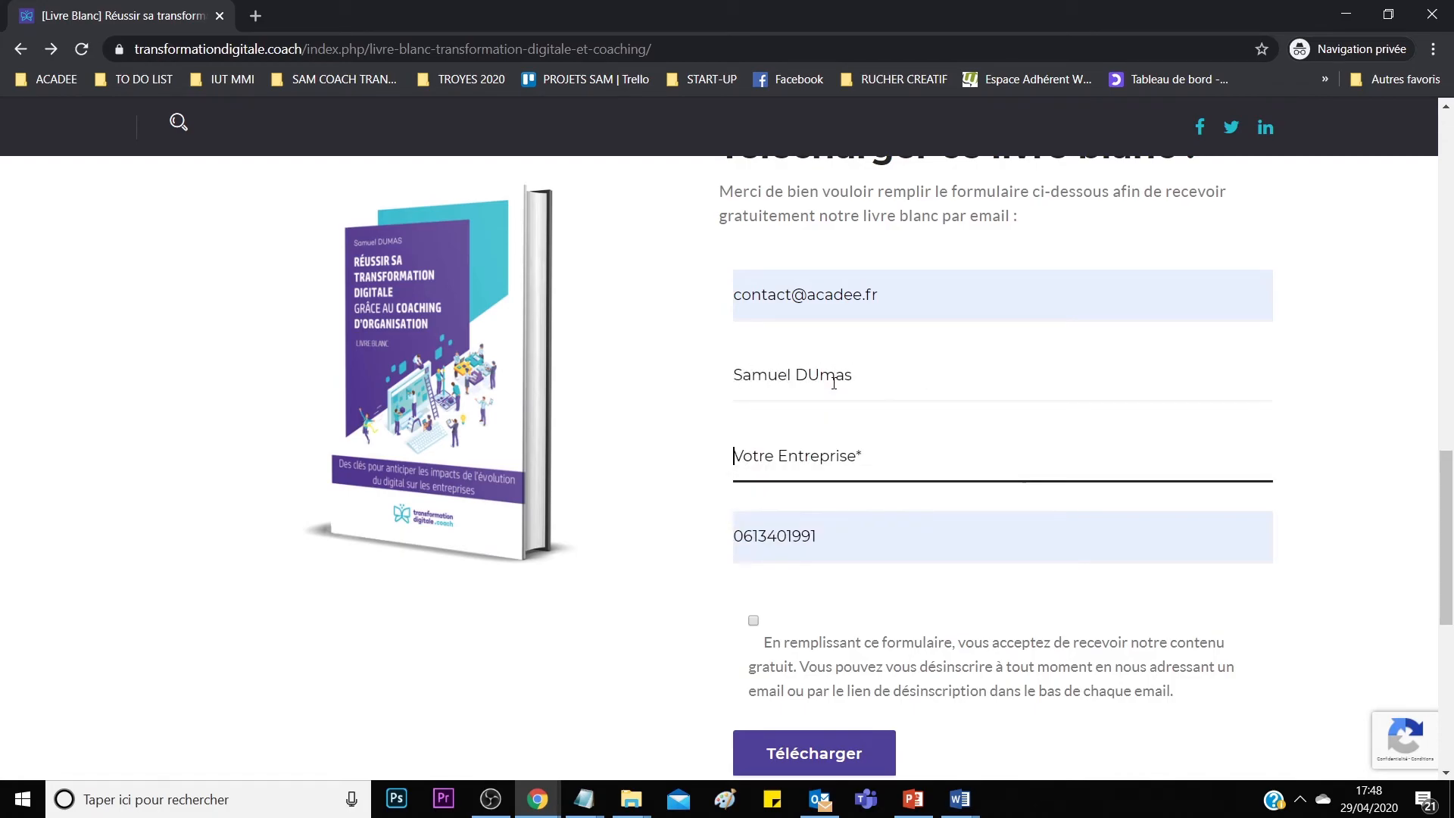
pyautogui.write('ACADEE')
pyautogui.press('Tab')
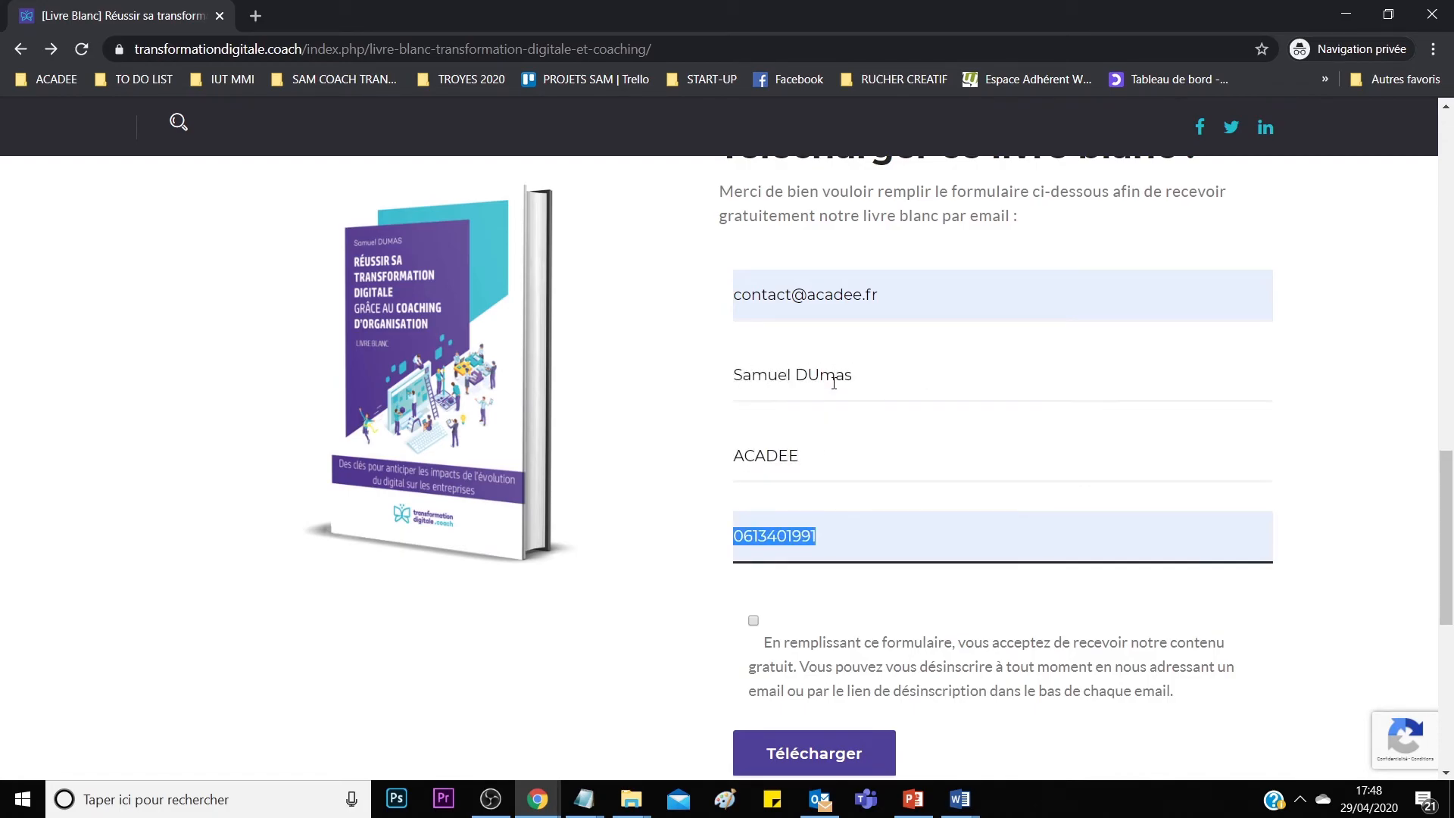
pyautogui.click(833, 545)
pyautogui.click(691, 575)
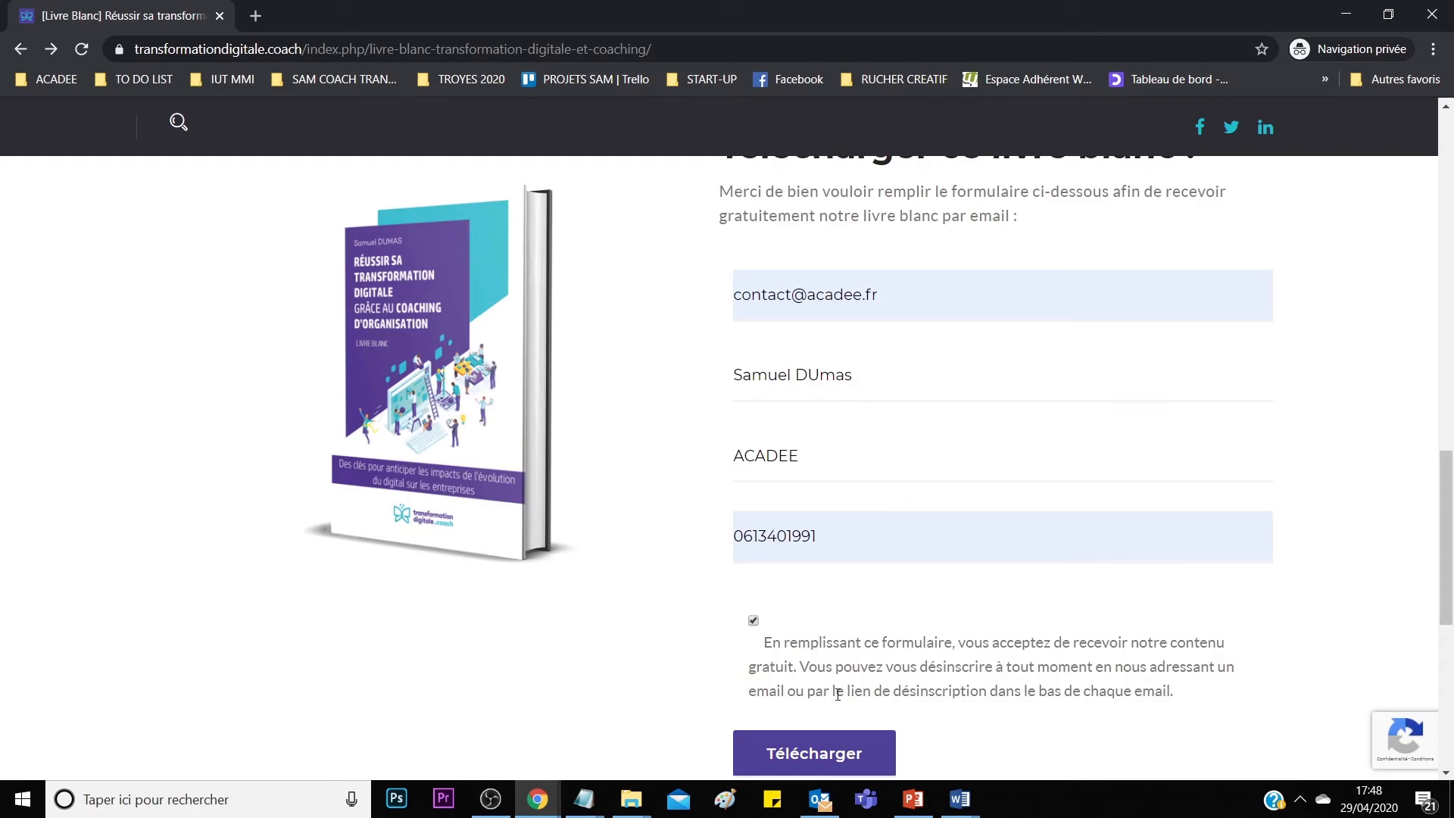
pyautogui.click(865, 754)
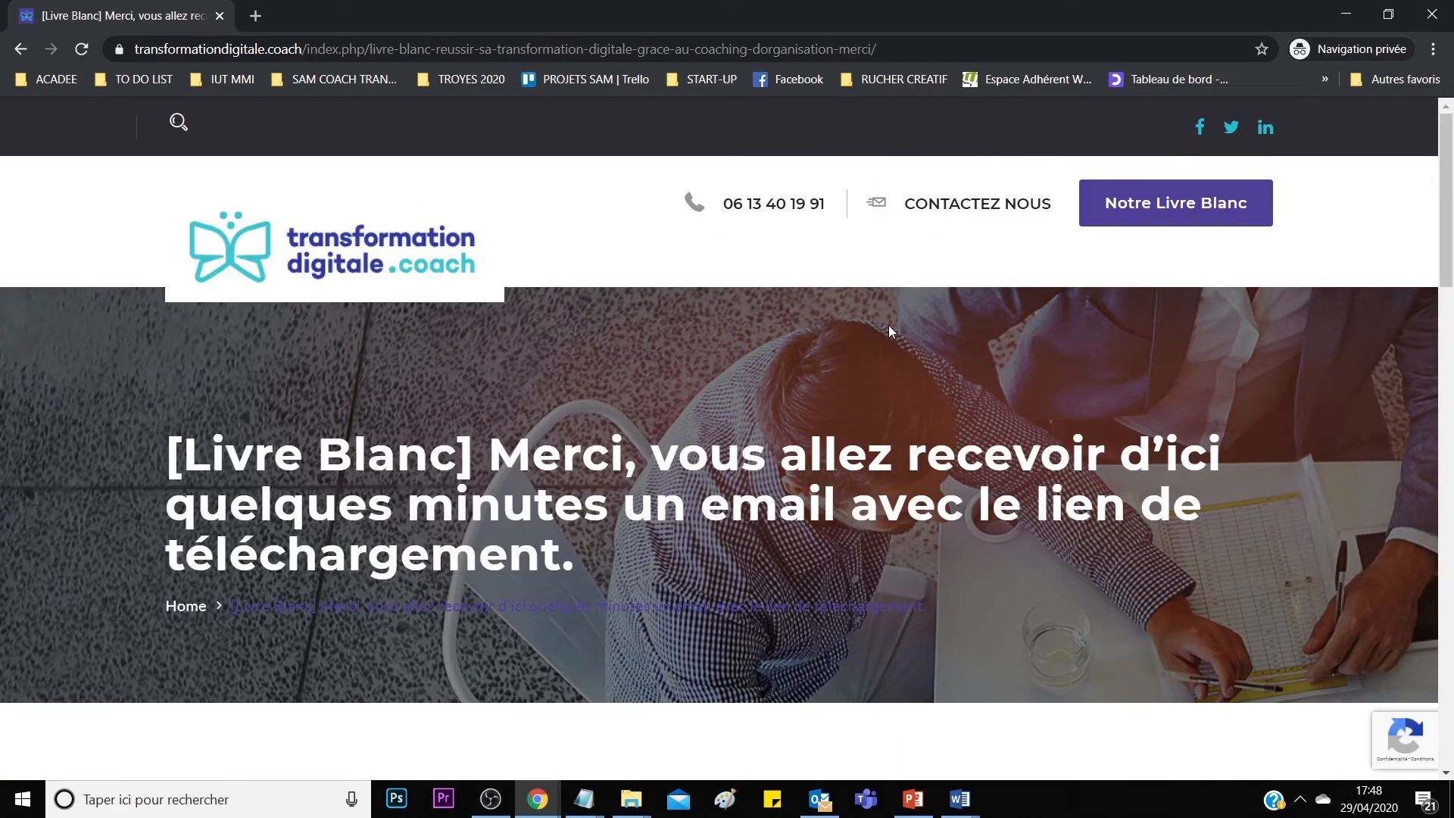
# In Outlook, delete the WooCommerce email and open the newly fetched [Livre Blanc] confirmation.
pyautogui.scroll(-3, 670, 421)
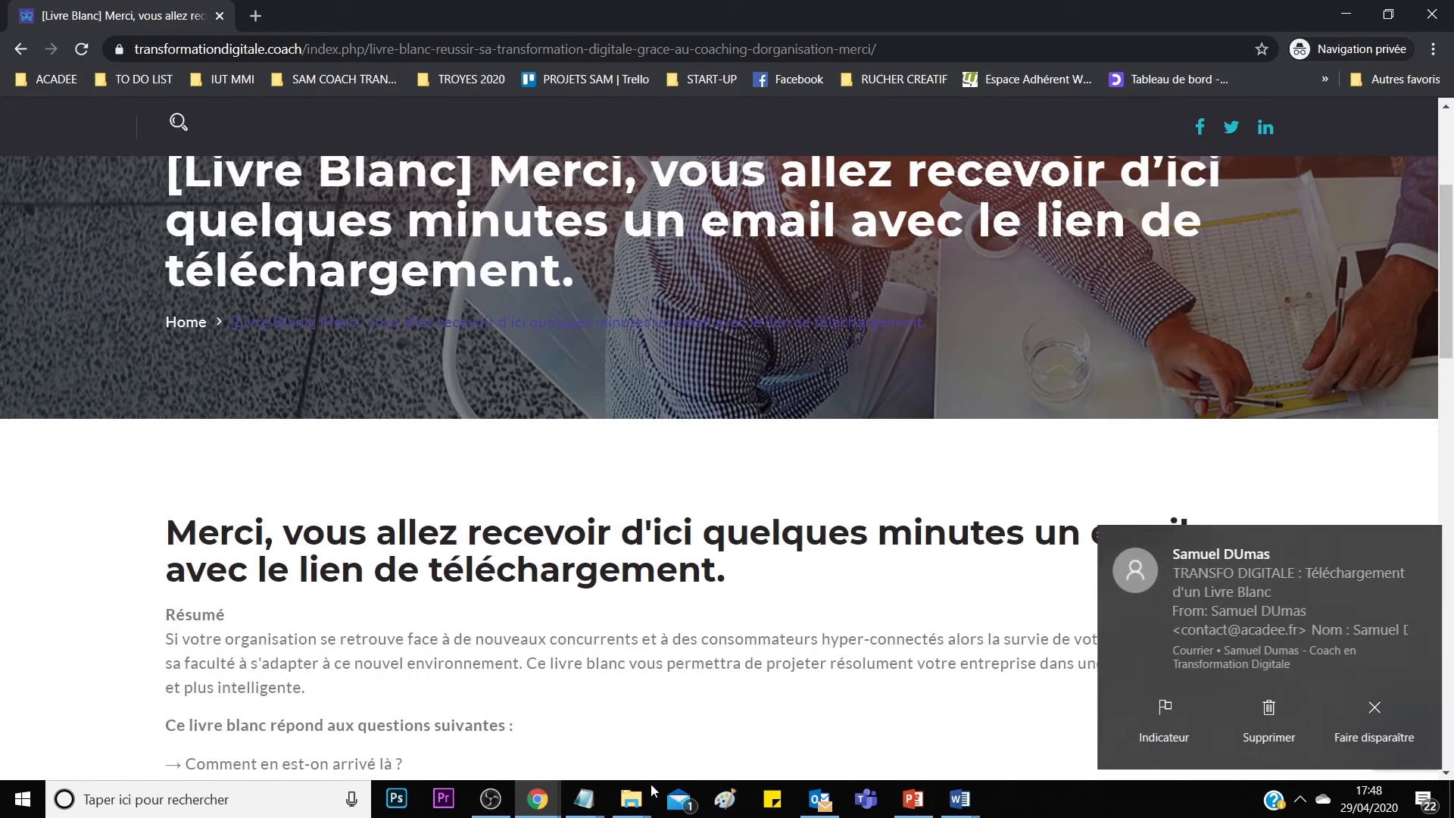
pyautogui.click(820, 799)
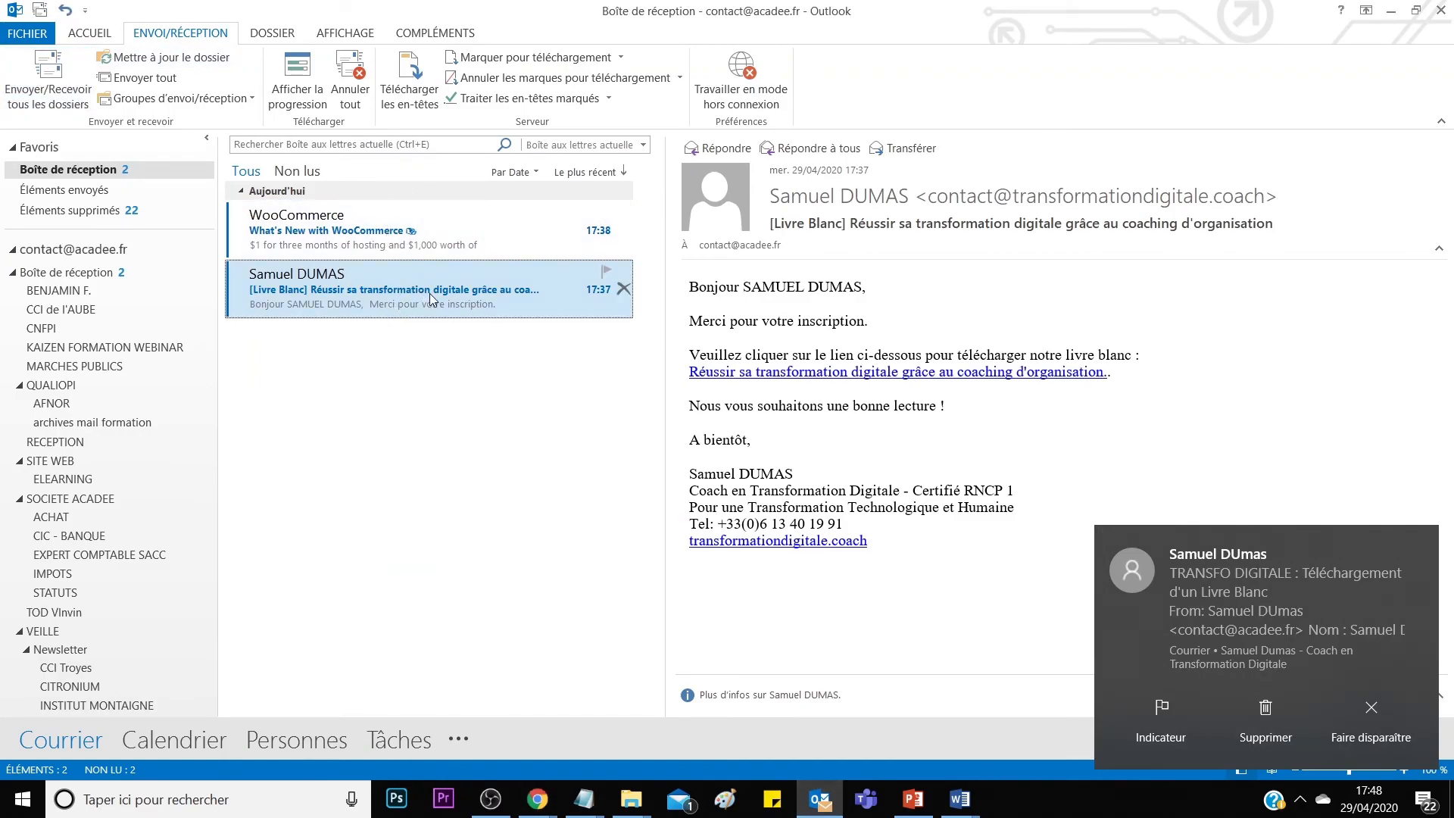
pyautogui.click(1250, 708)
pyautogui.click(384, 225)
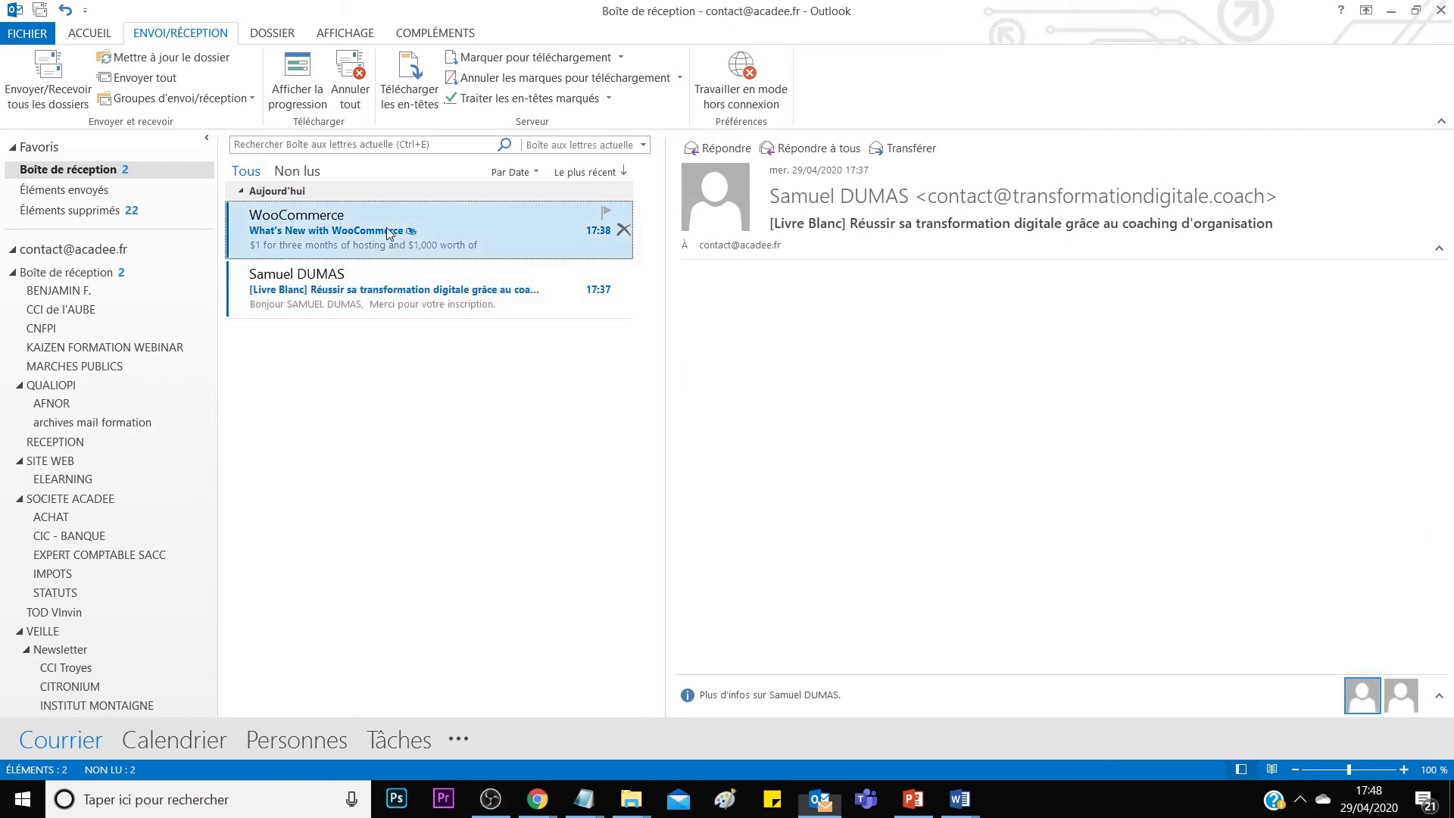
pyautogui.press('Delete')
pyautogui.click(83, 106)
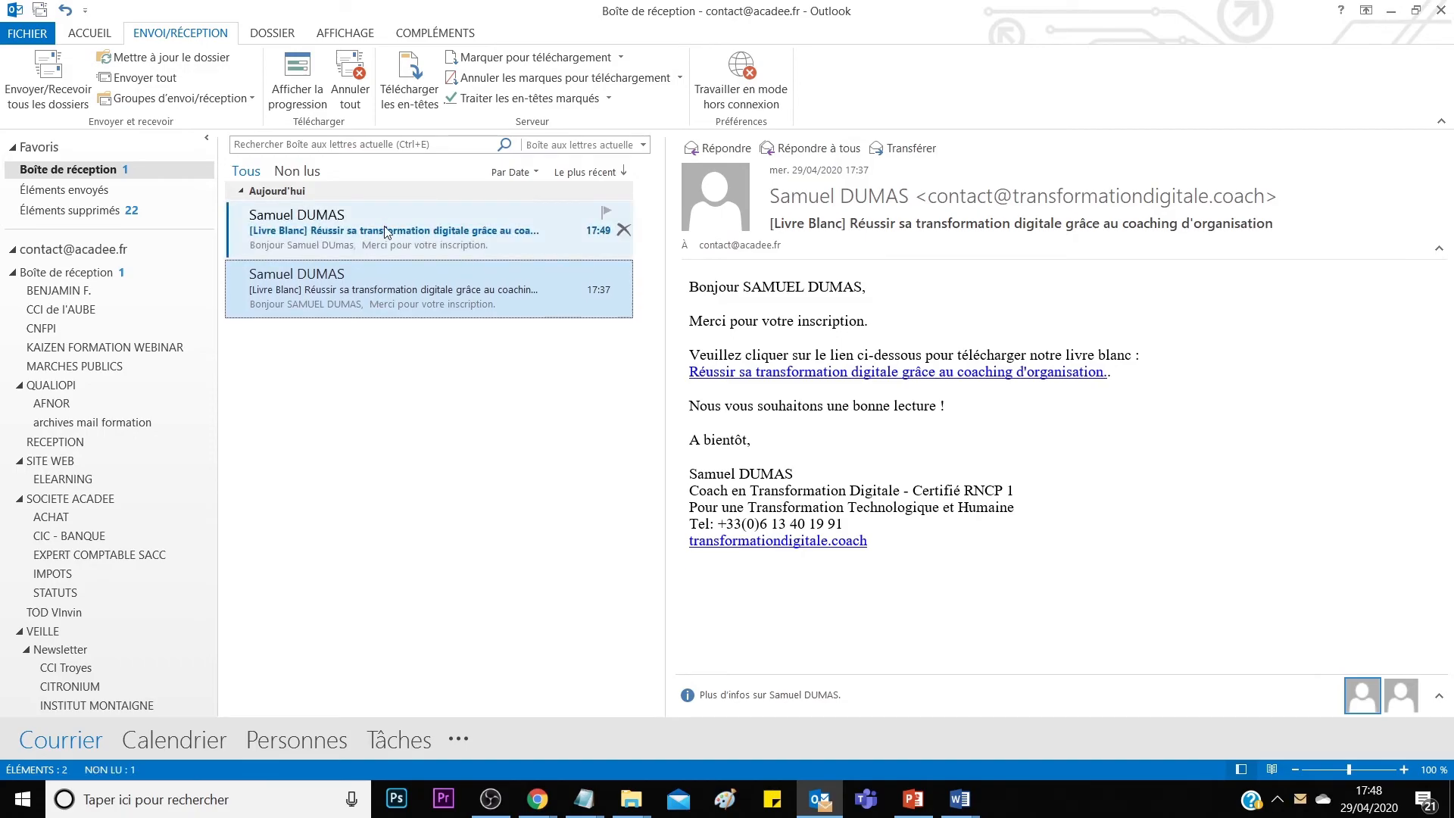
pyautogui.click(386, 230)
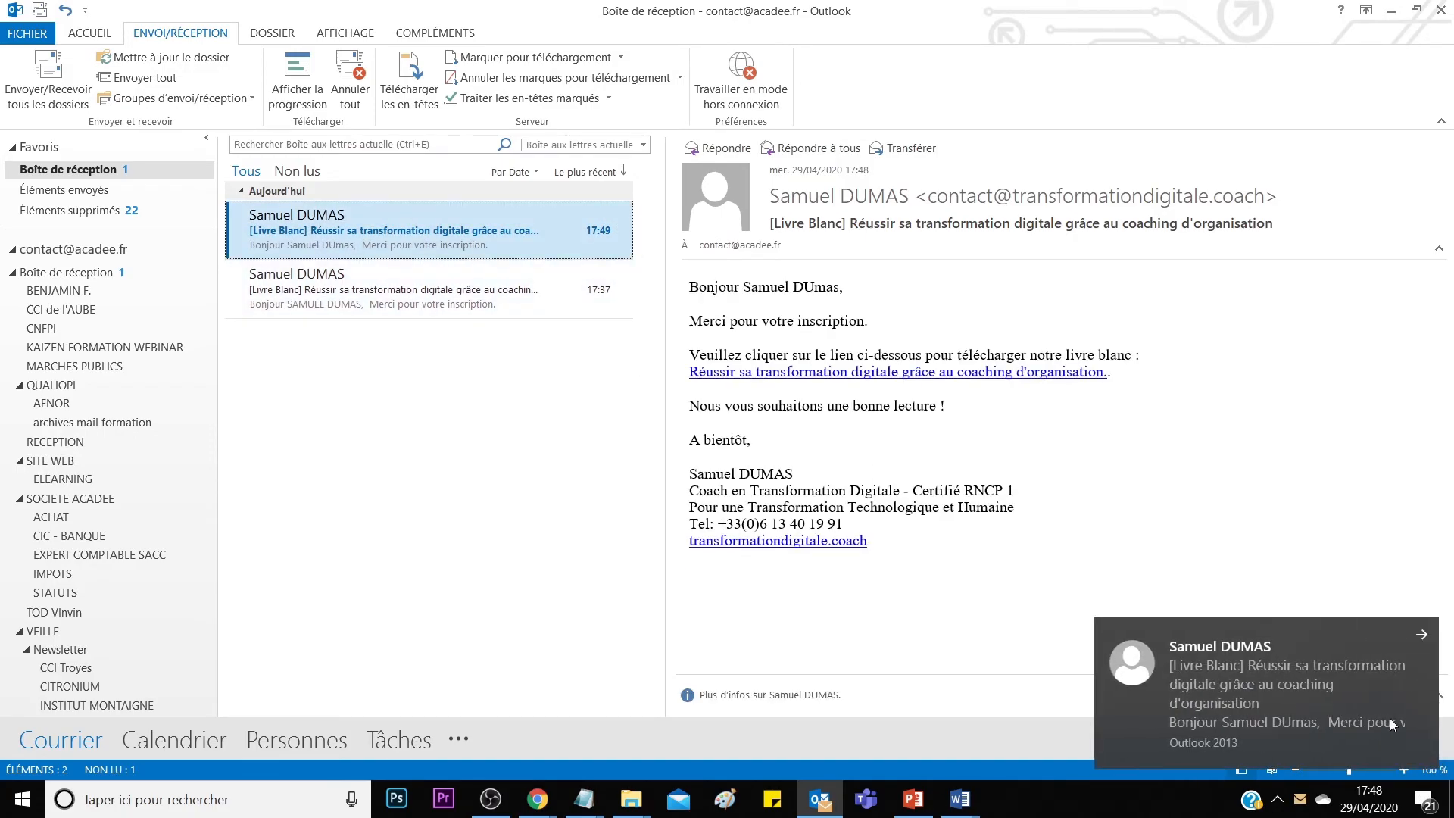
# Return to the Trello board window in Chrome.
pyautogui.click(1422, 636)
pyautogui.click(537, 799)
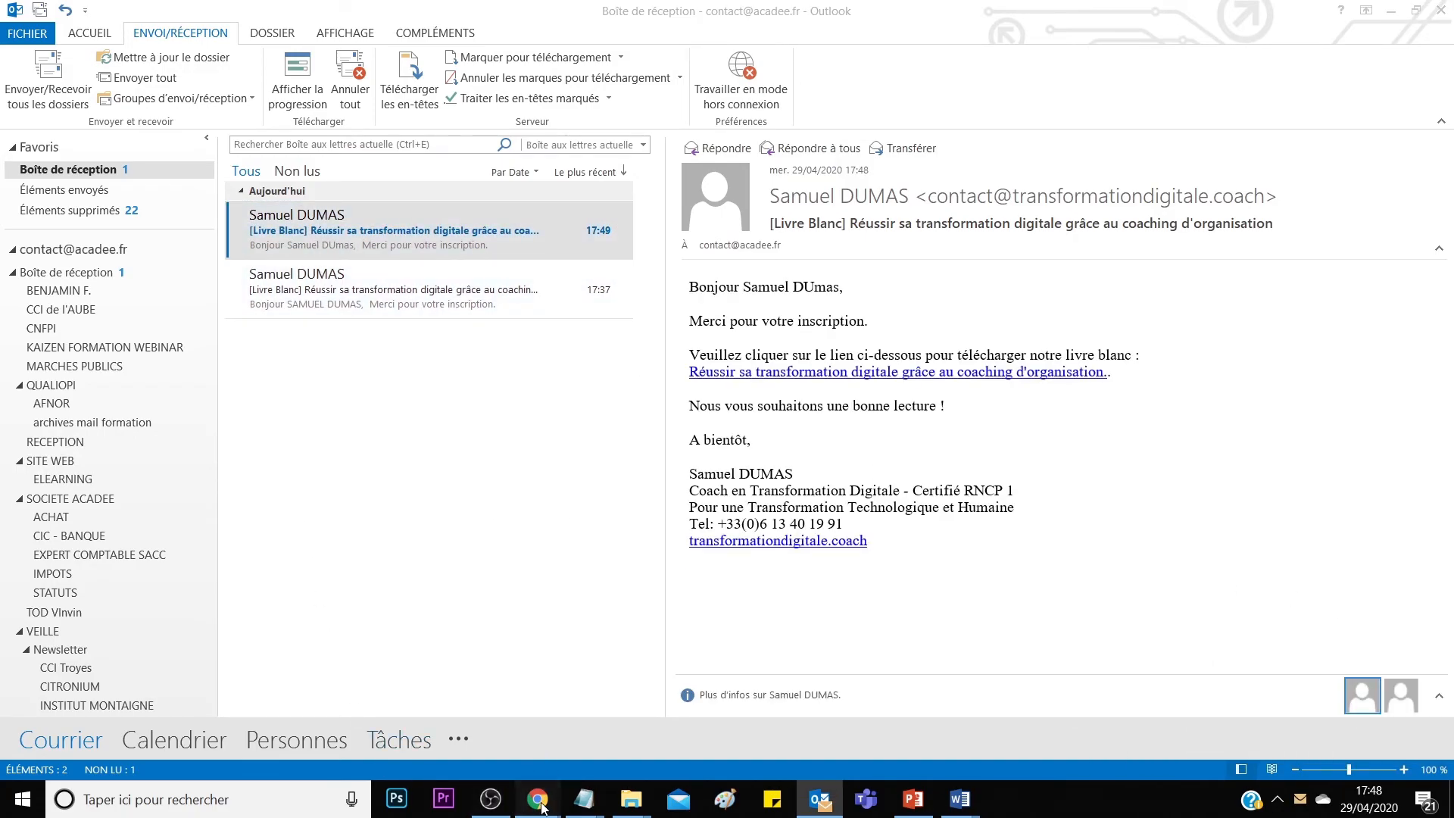
pyautogui.click(497, 729)
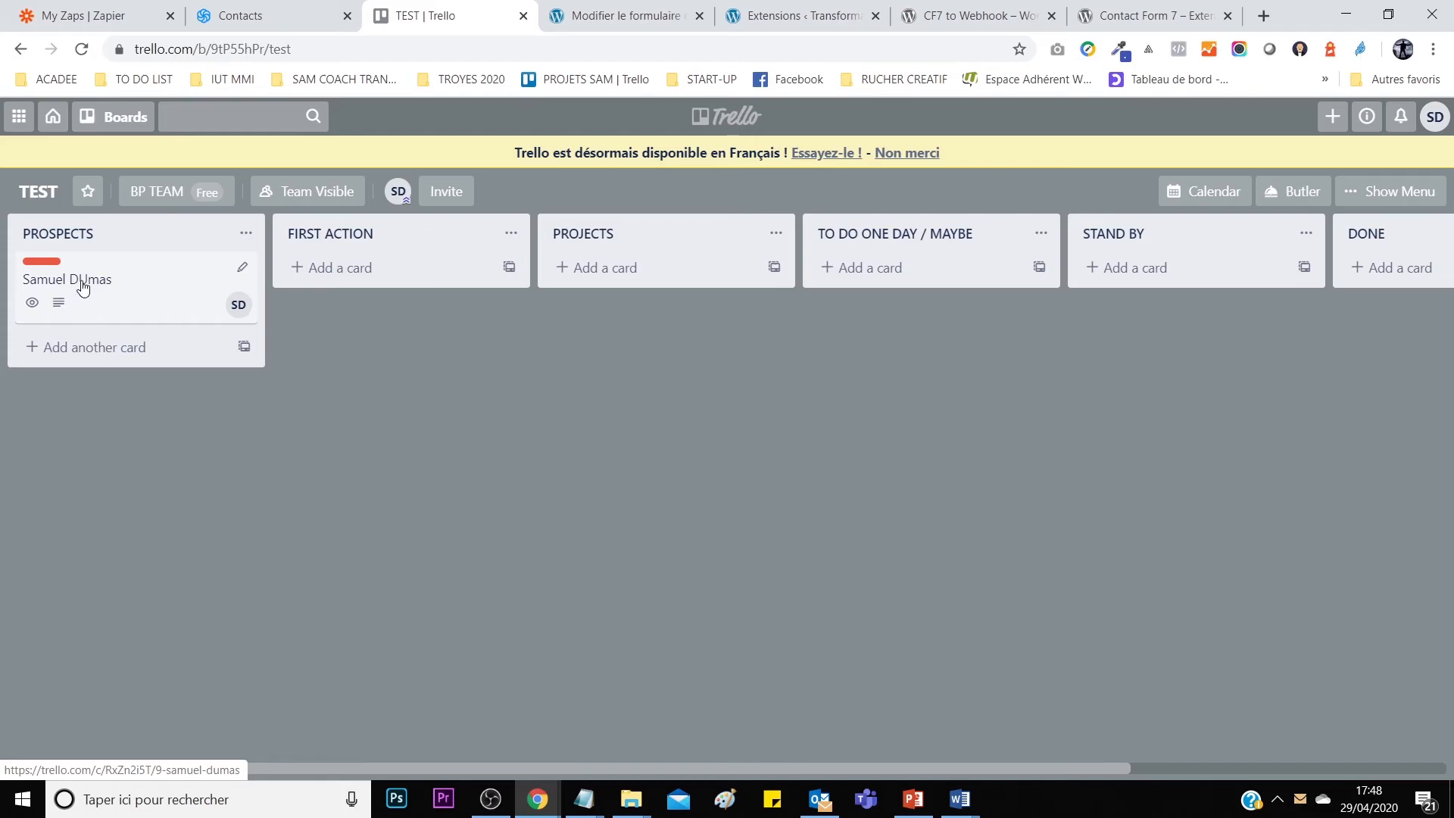
# Open the new prospect card and inspect its NOM / ENTREPRISE / TELEPHONE description.
pyautogui.click(129, 296)
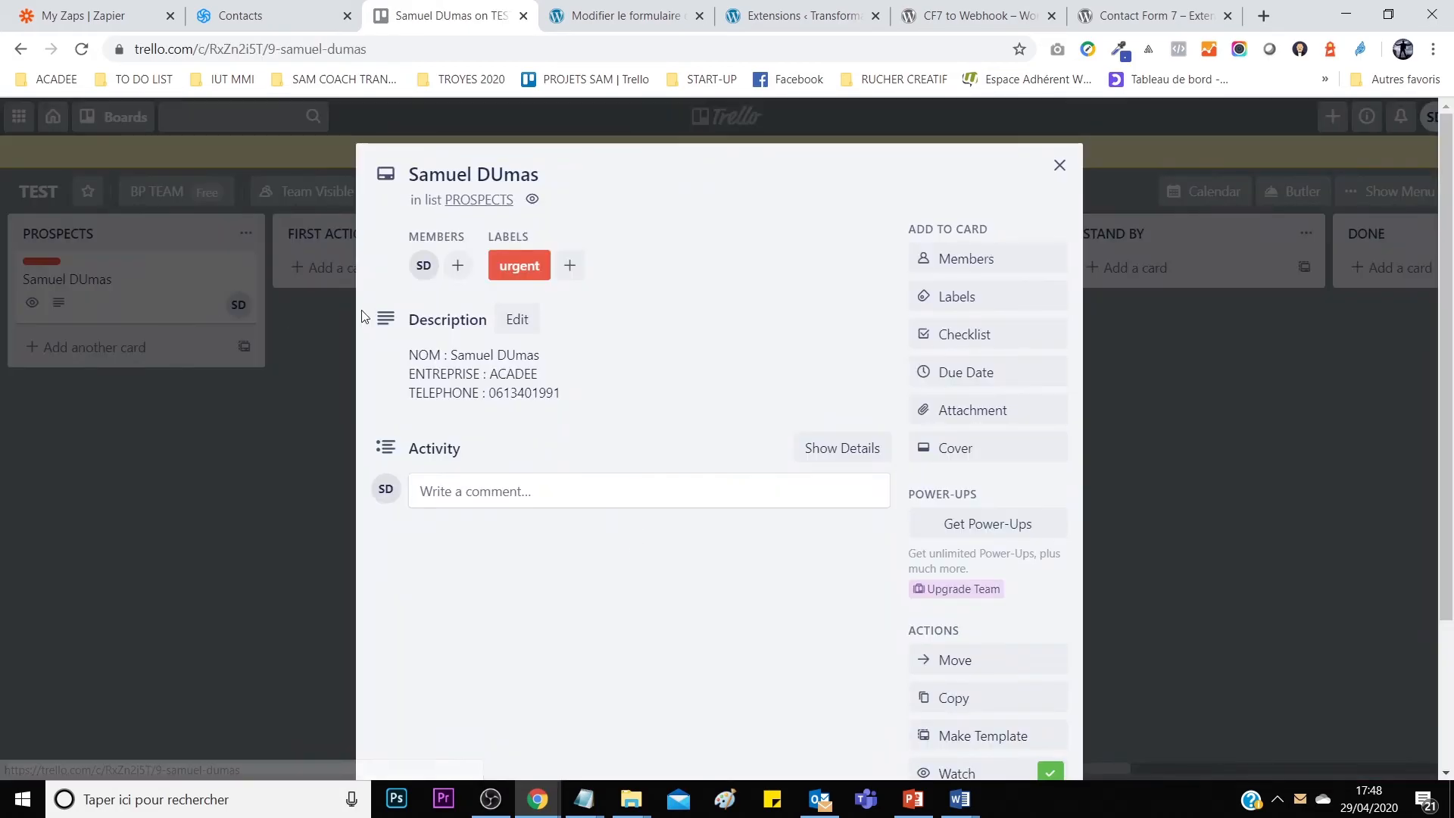
pyautogui.moveTo(449, 355); pyautogui.dragTo(549, 358)
pyautogui.click(571, 383)
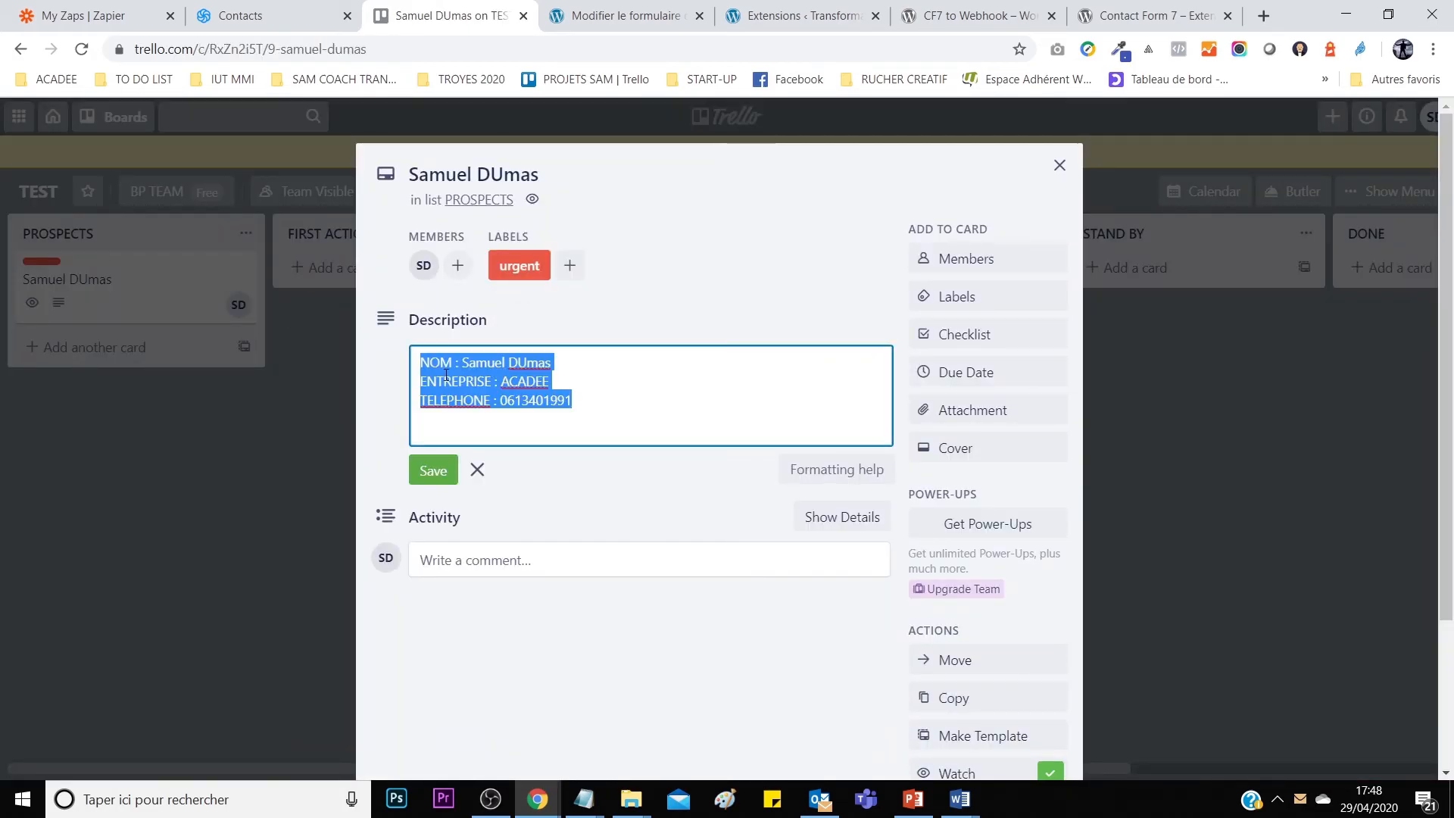
pyautogui.click(570, 378)
pyautogui.click(571, 400)
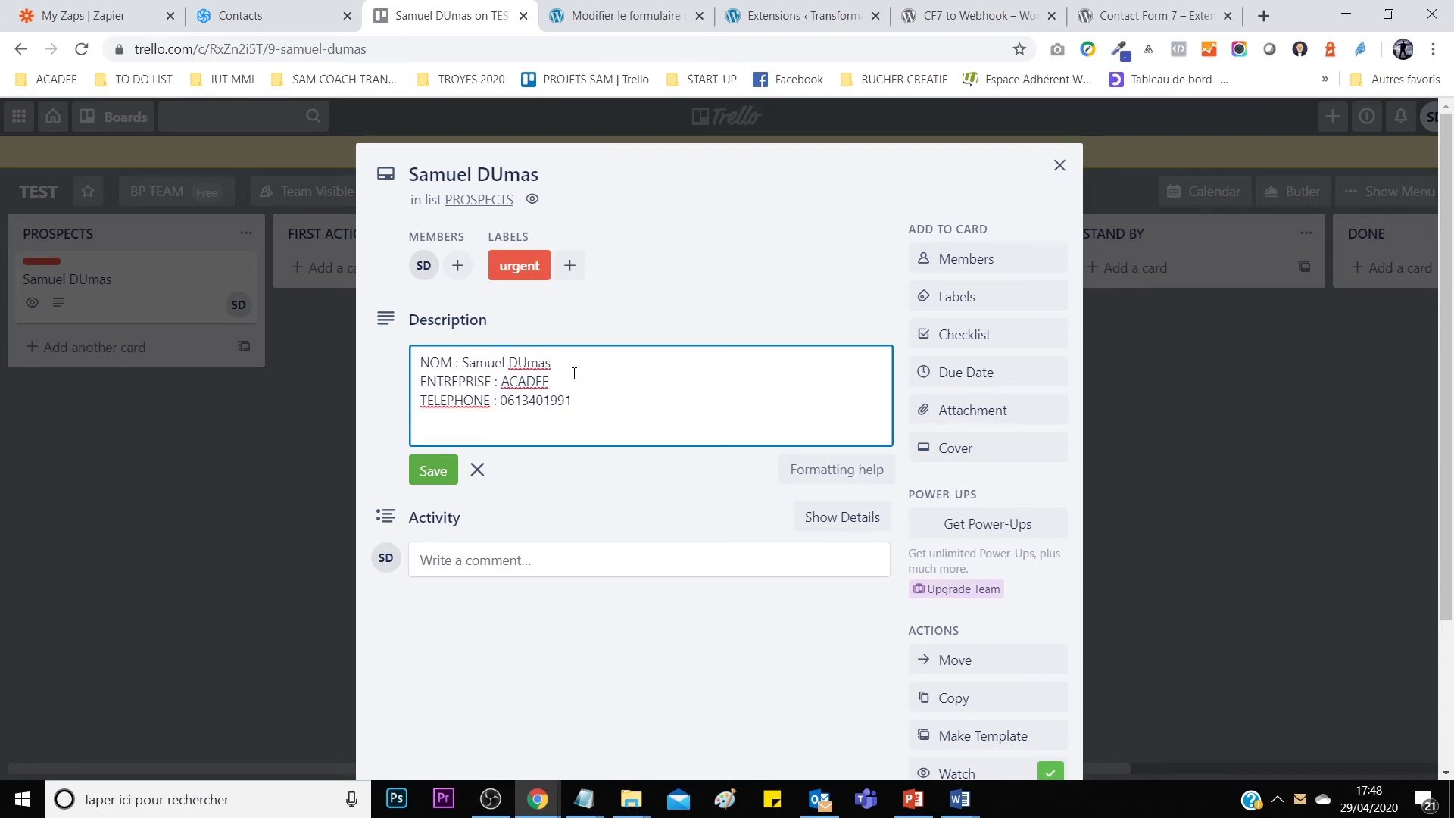
# Reload Sendinblue's contacts to confirm the new ACADEE contact, then go to the Zapier zaps list.
pyautogui.click(255, 17)
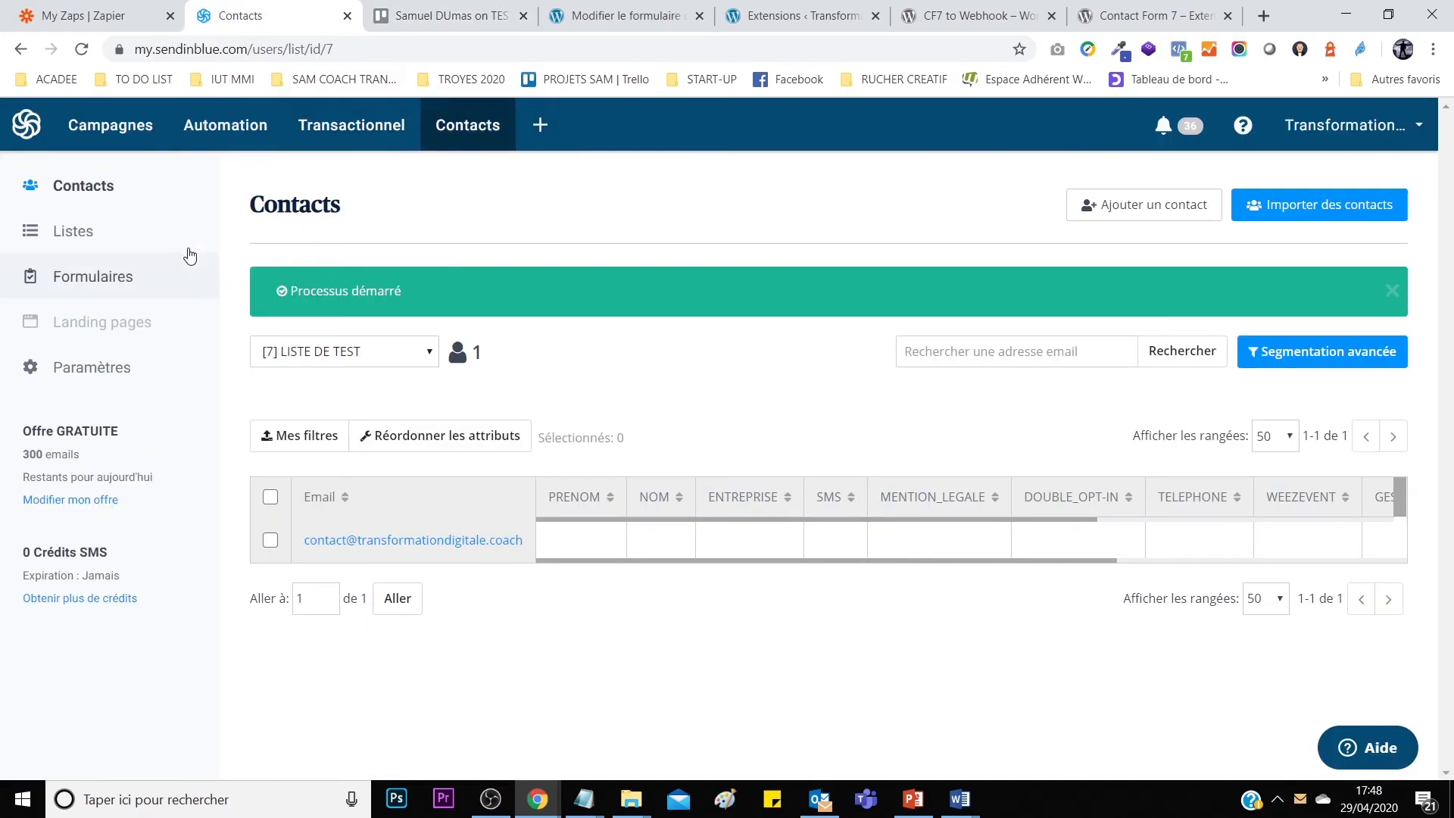
pyautogui.click(81, 48)
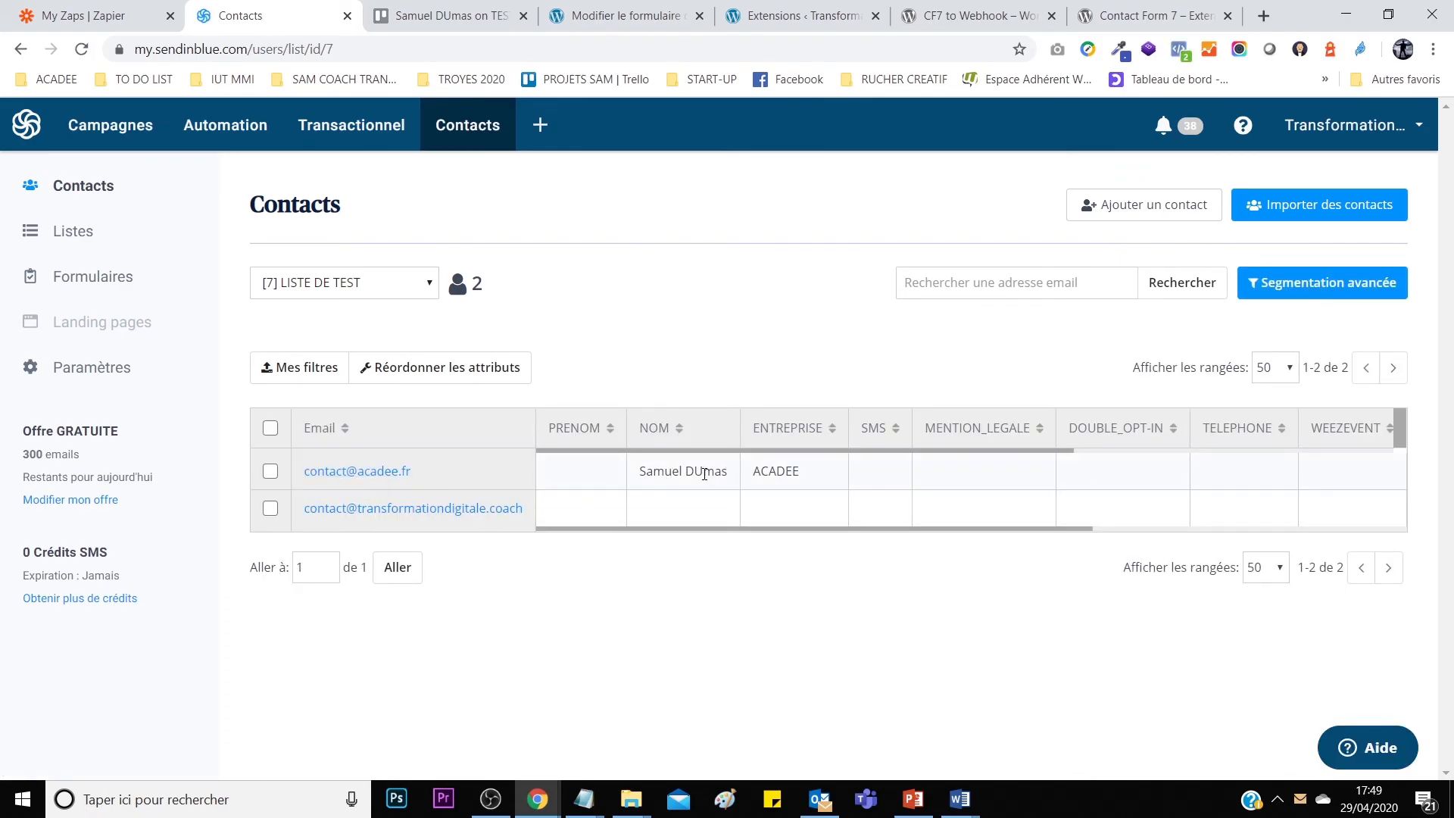
pyautogui.moveTo(703, 473); pyautogui.dragTo(697, 478)
pyautogui.click(101, 15)
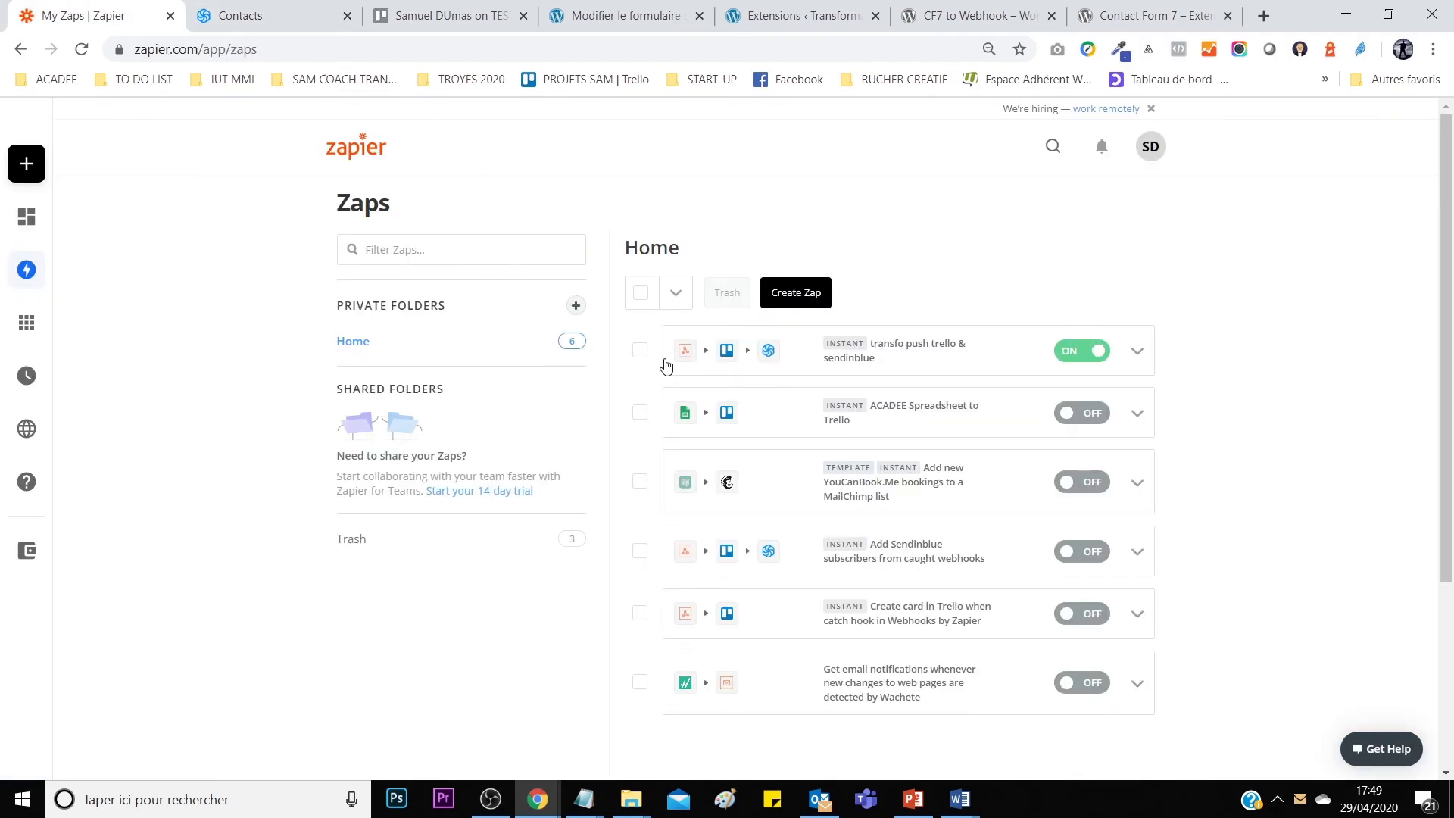
# Open the transfo push trello & sendinblue zap, then review the form's unsubscribe-at-any-time consent wording.
pyautogui.click(873, 362)
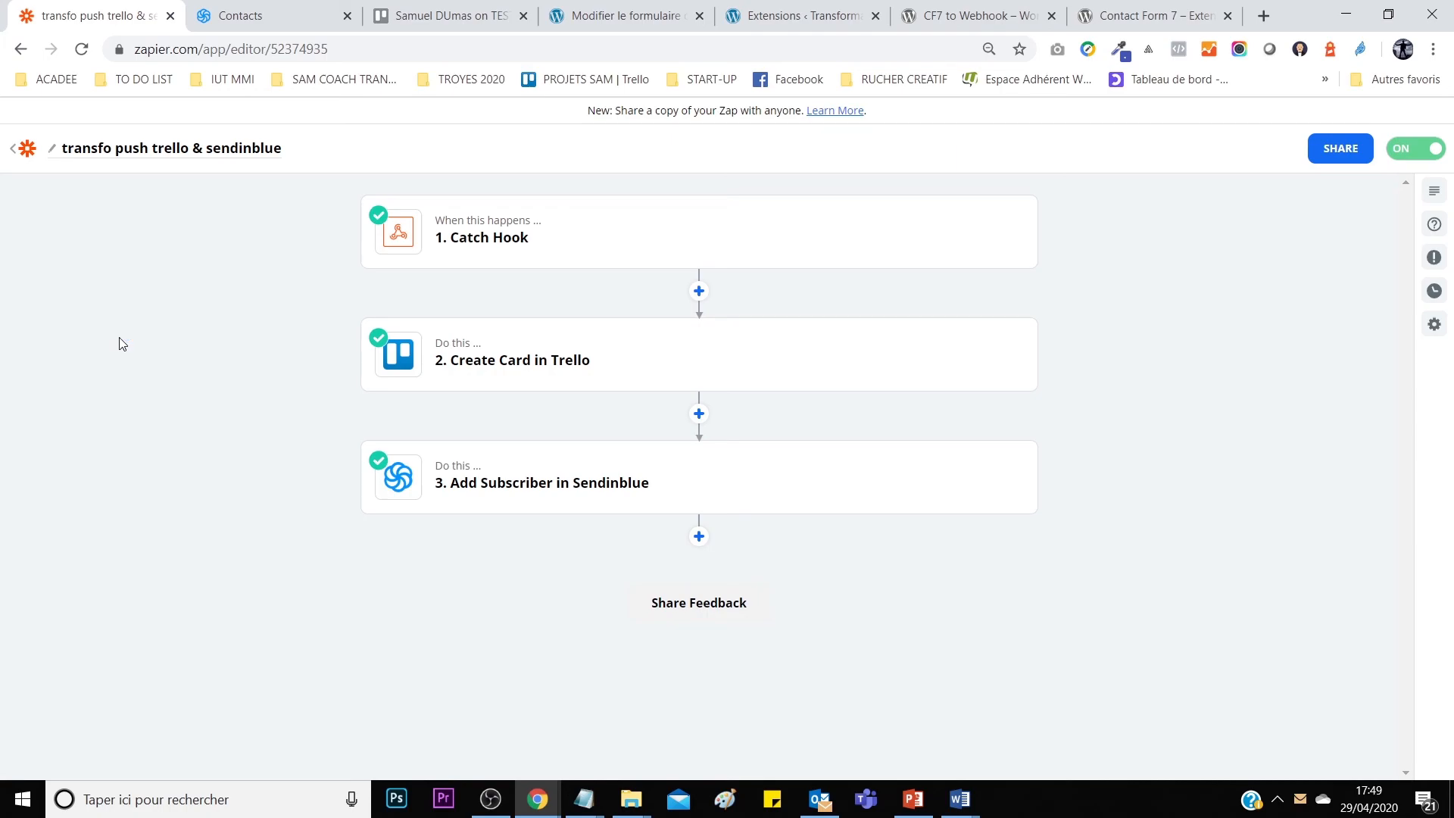
pyautogui.moveTo(538, 799)
pyautogui.click(619, 754)
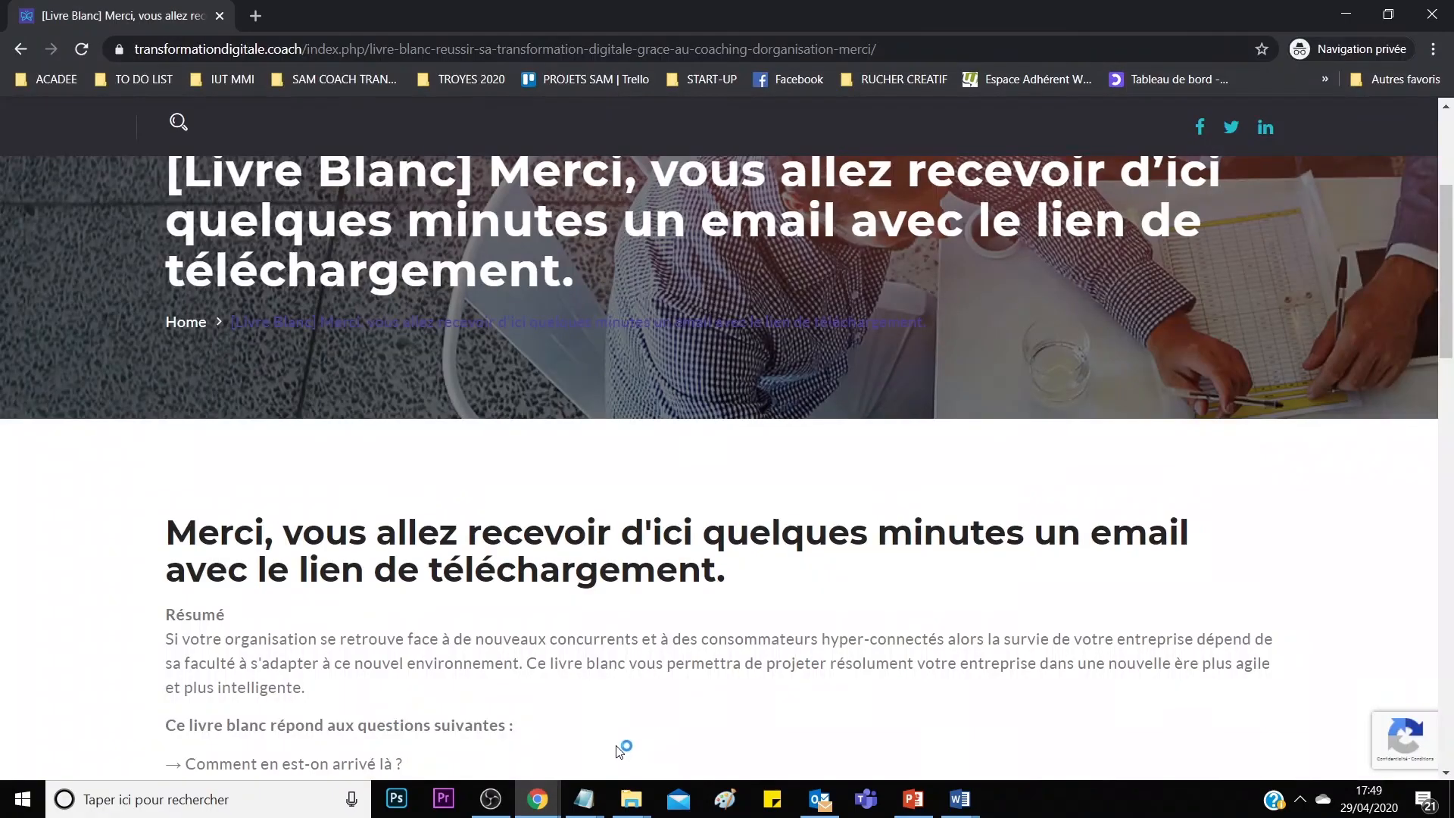
pyautogui.click(20, 48)
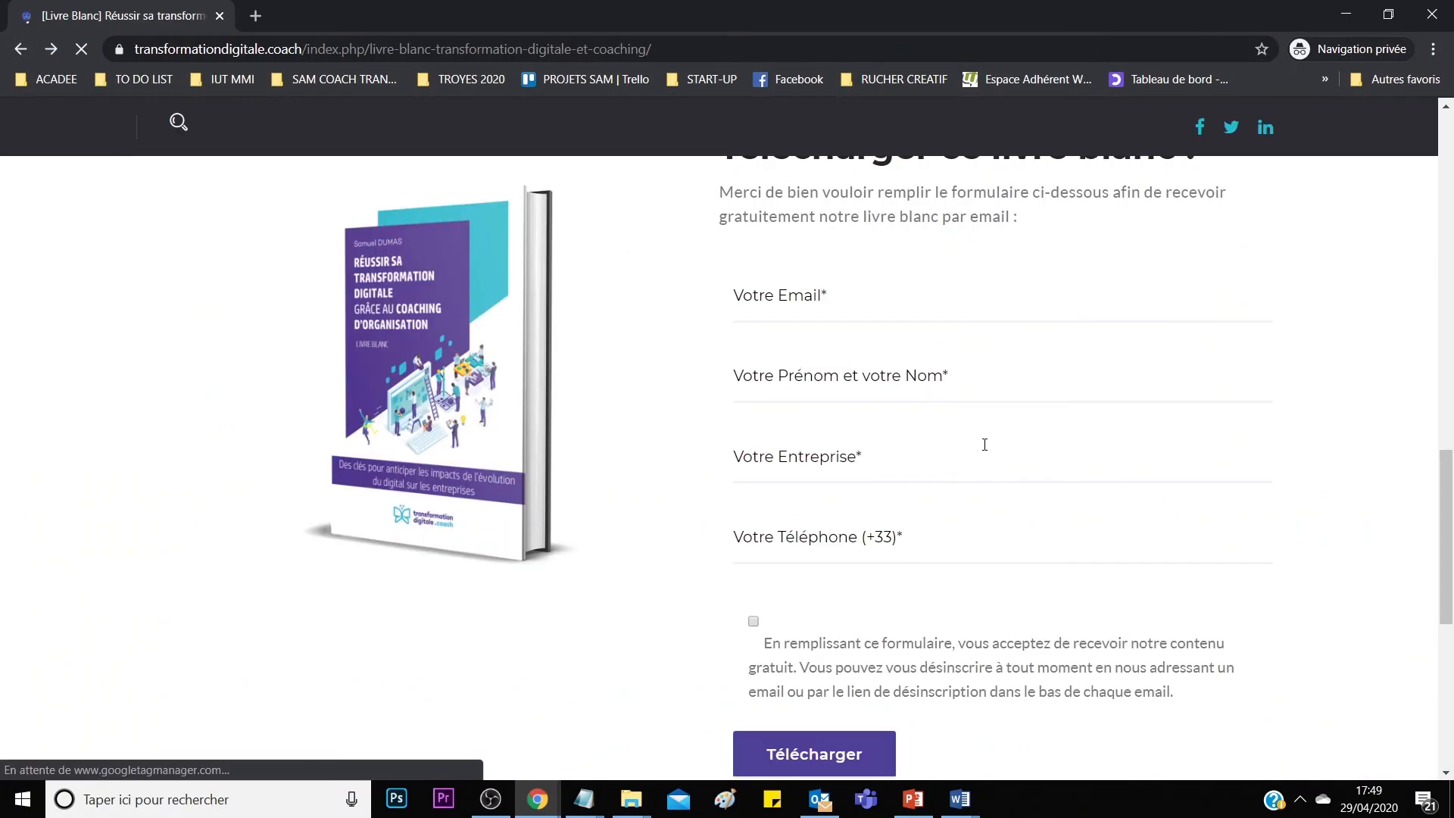
pyautogui.moveTo(783, 265); pyautogui.dragTo(1033, 295)
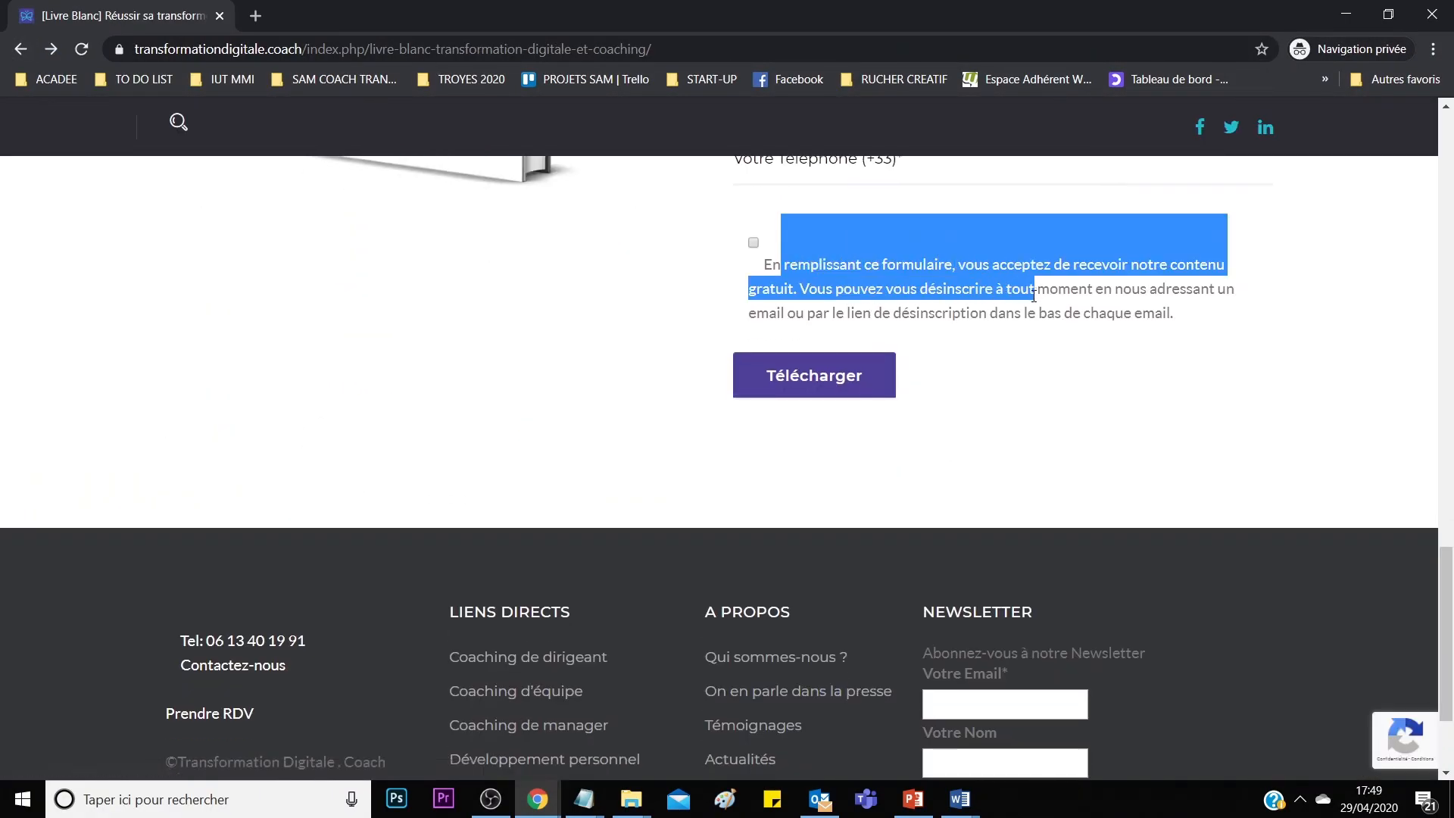
pyautogui.click(1032, 288)
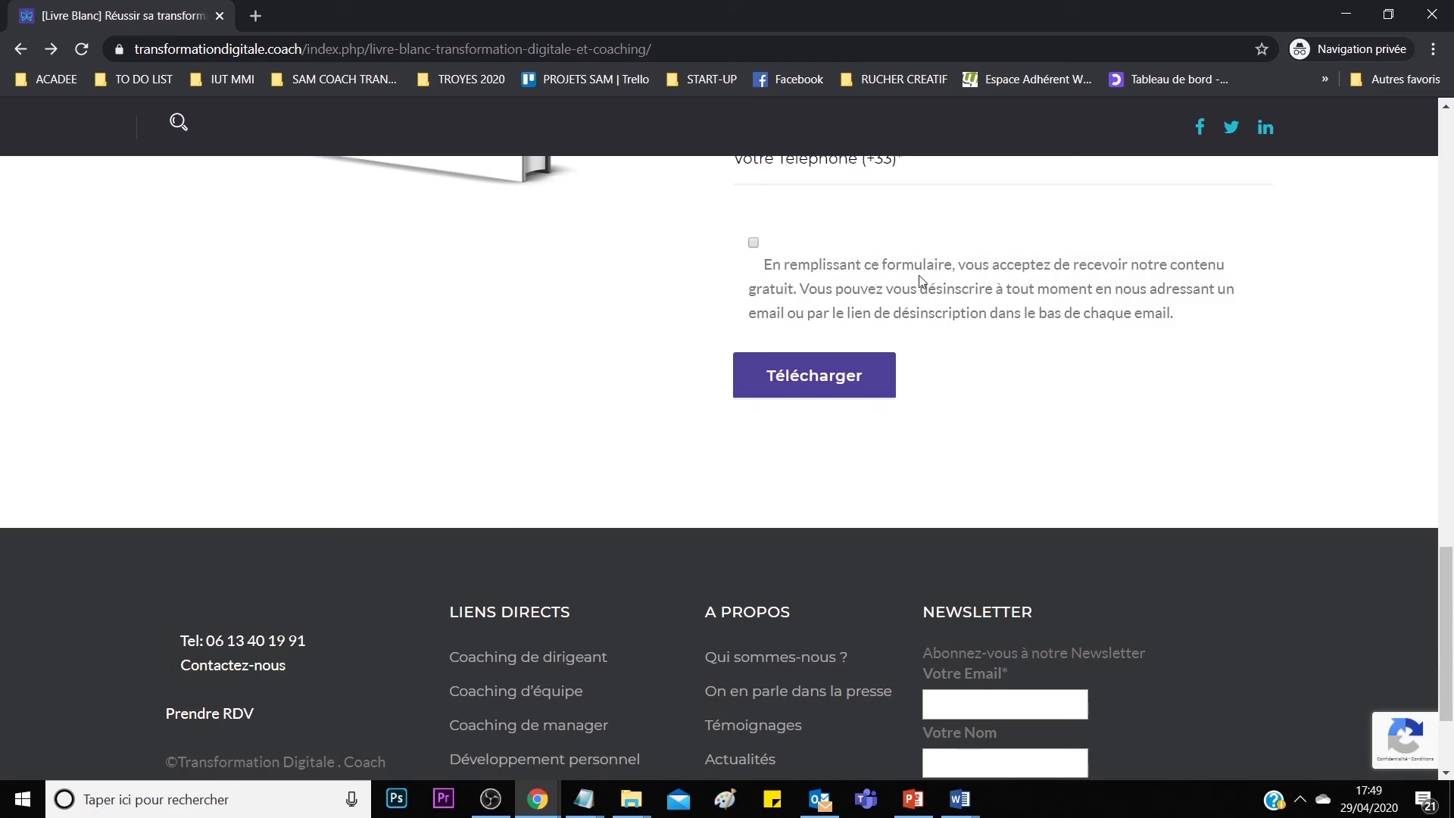
pyautogui.moveTo(886, 288); pyautogui.dragTo(1105, 289)
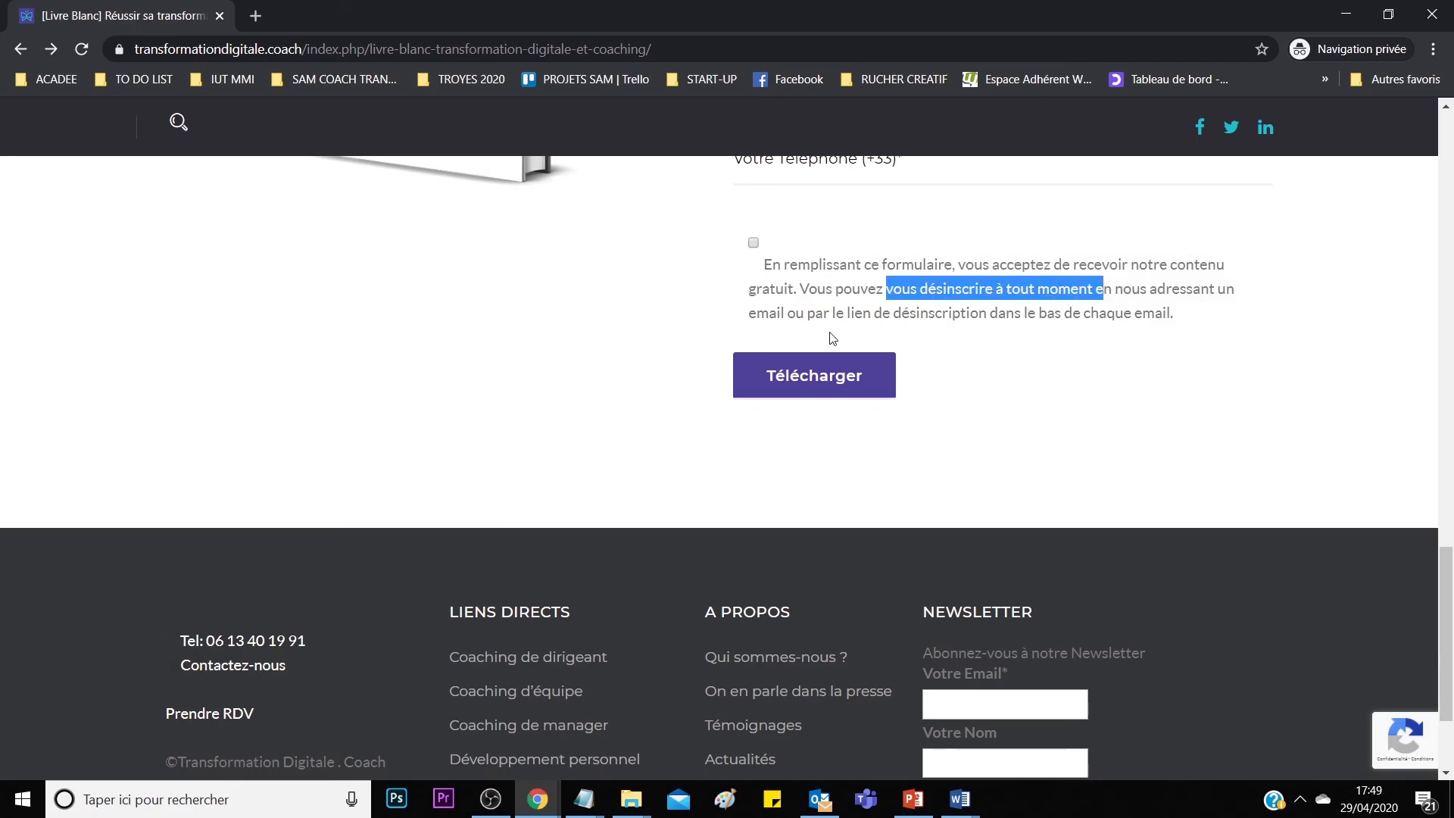
# Return to Zapier, then reopen the new prospect card in Trello to view its details.
pyautogui.click(538, 799)
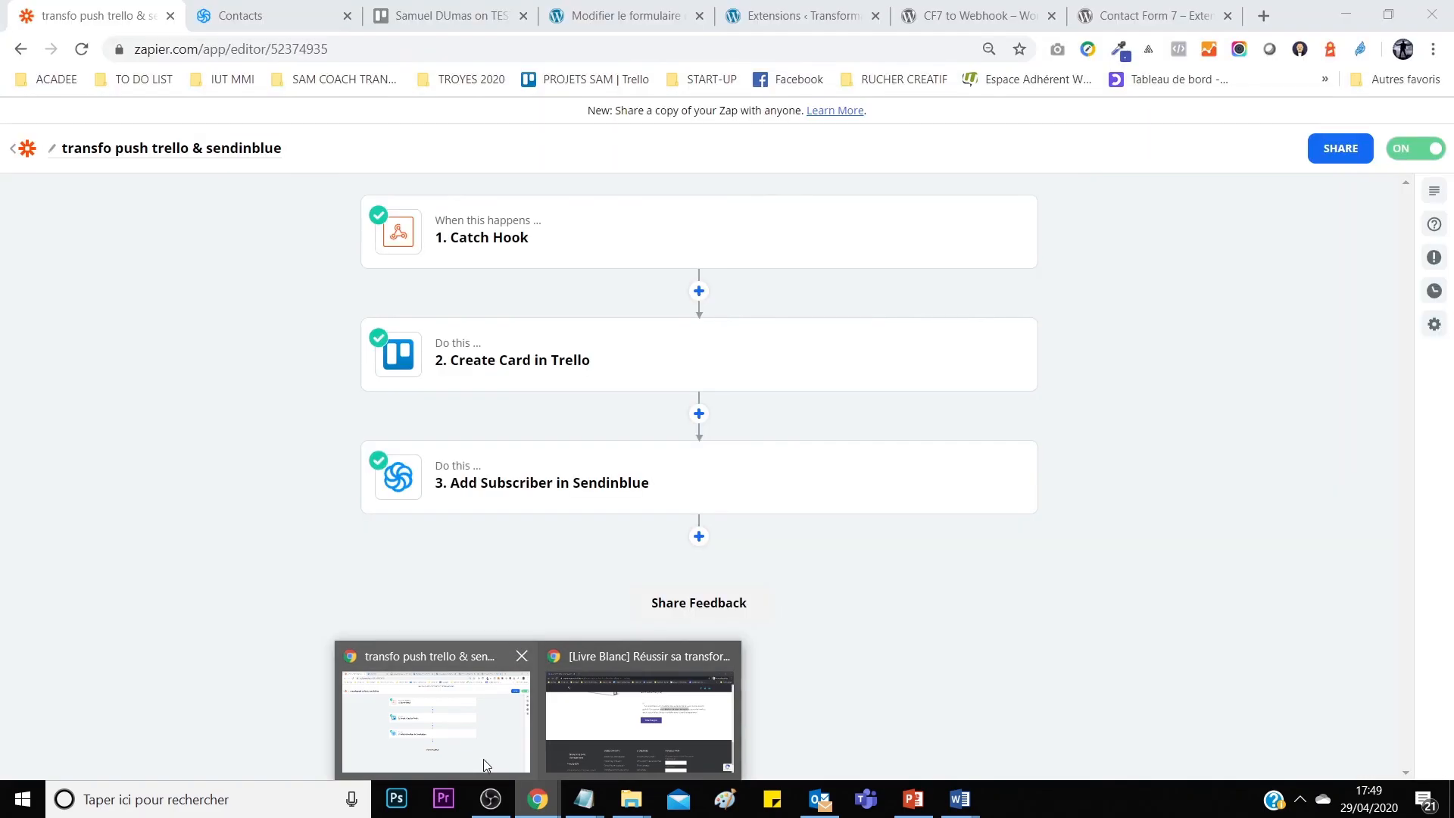
pyautogui.click(483, 759)
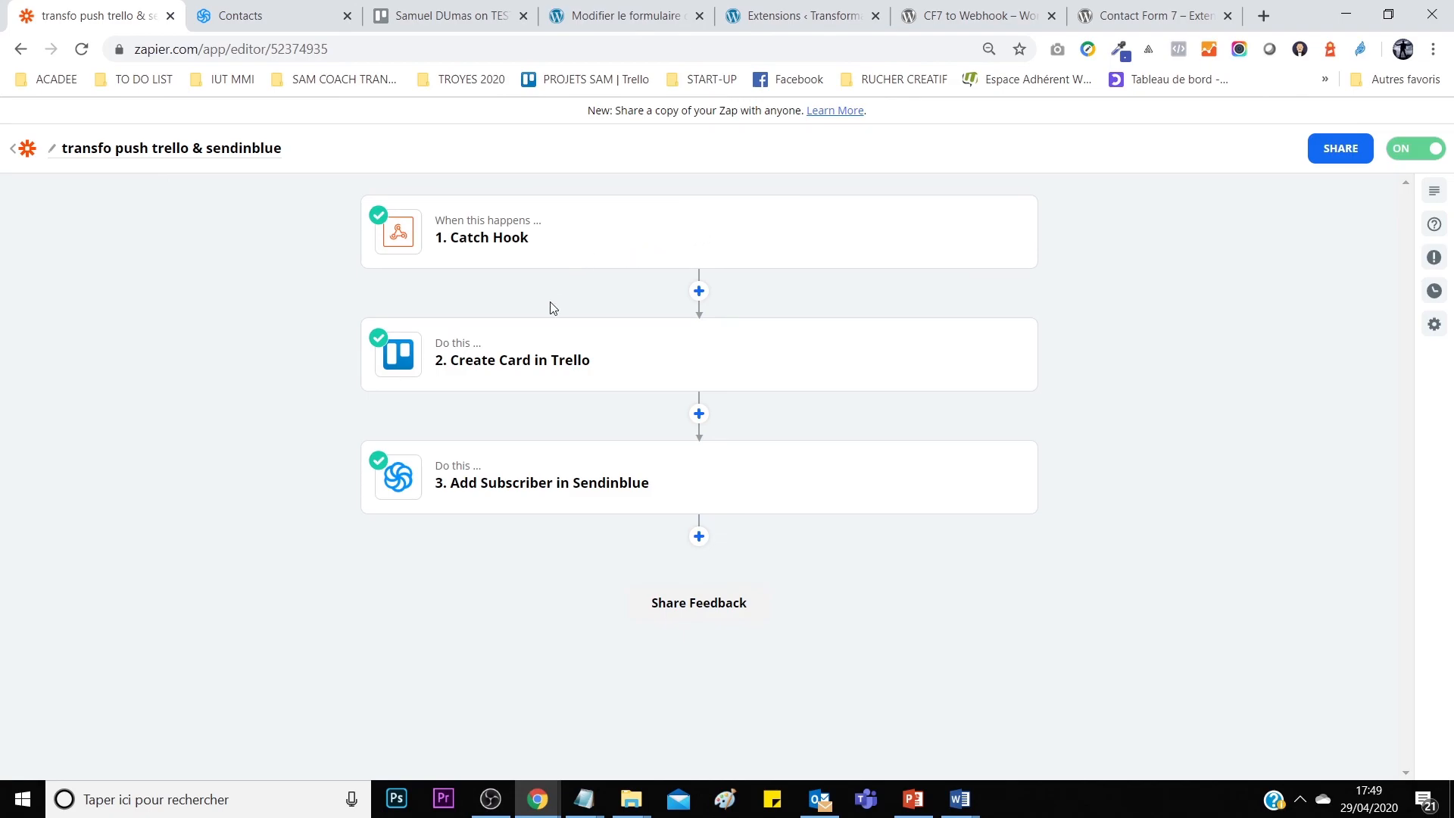
pyautogui.moveTo(557, 496)
pyautogui.moveTo(422, 361)
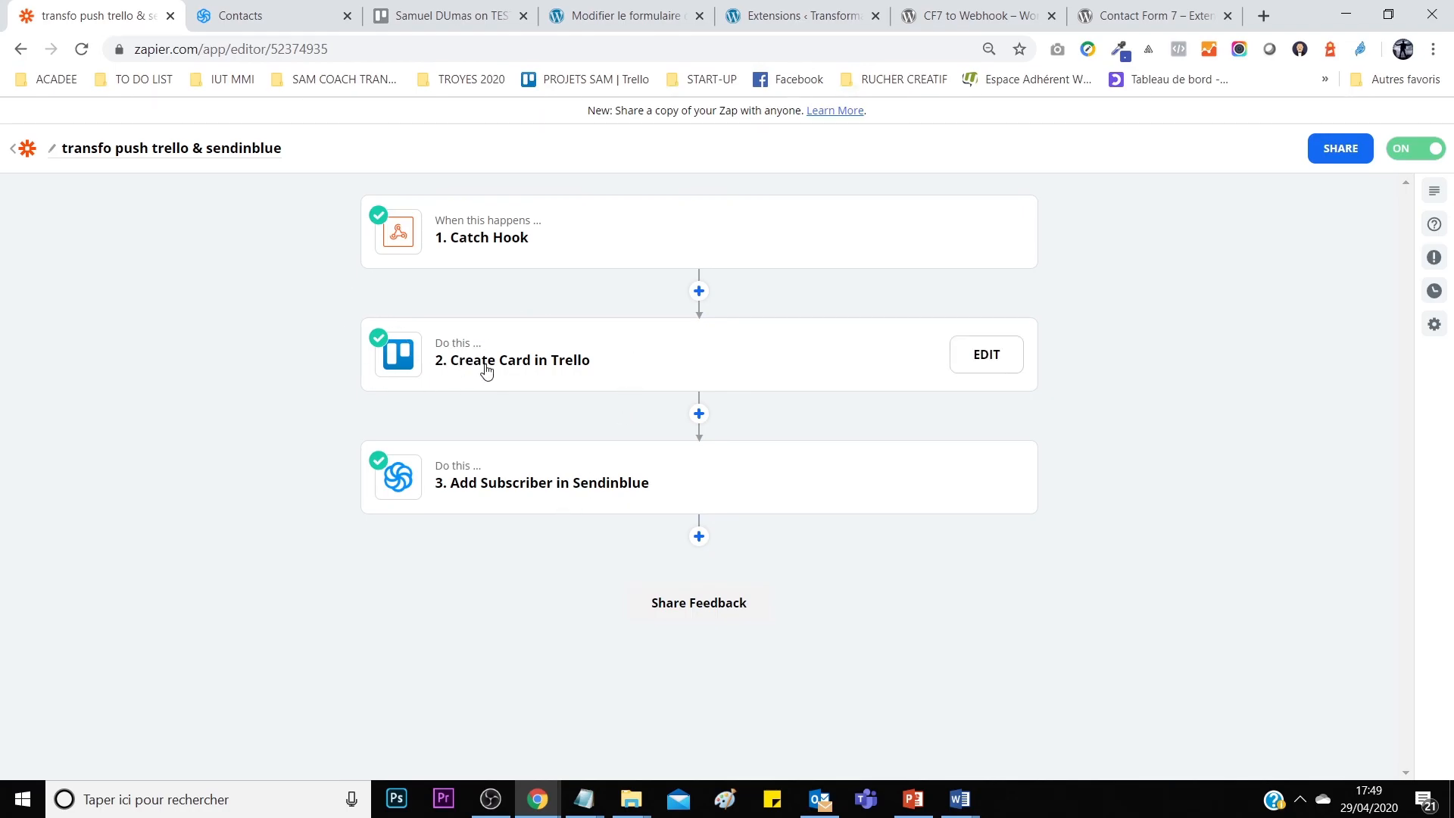
pyautogui.click(437, 16)
pyautogui.click(1060, 165)
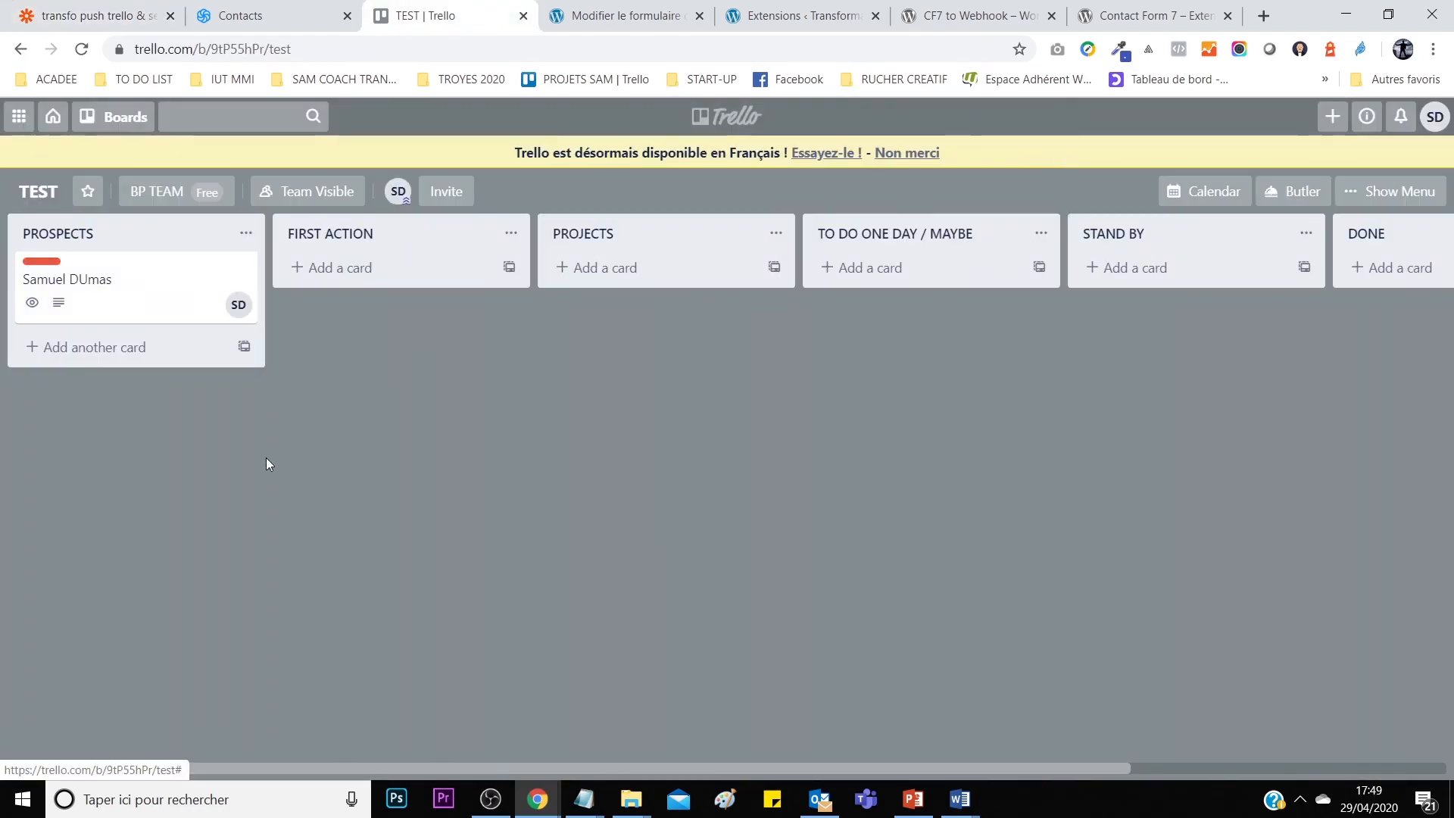
pyautogui.click(162, 283)
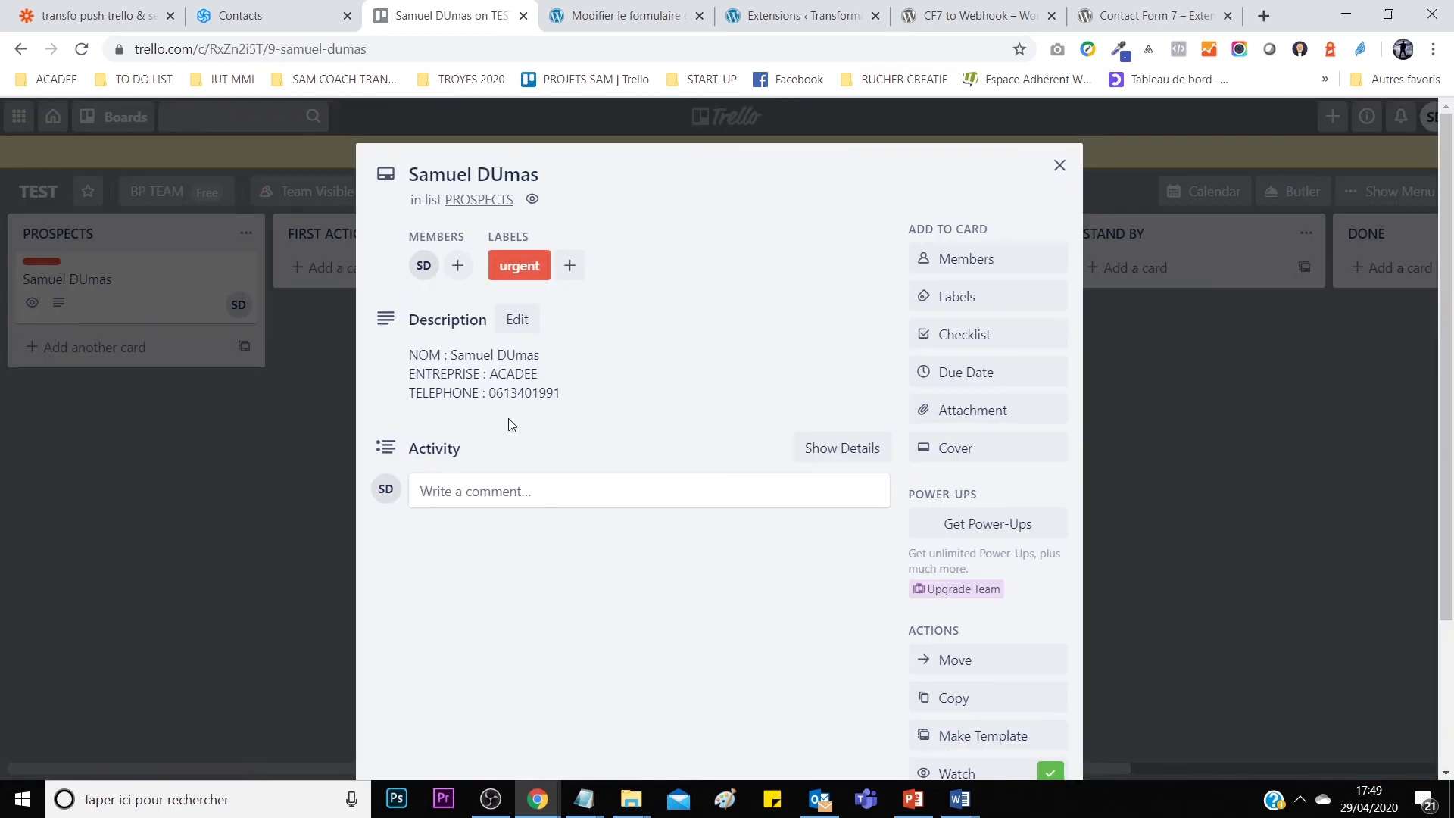